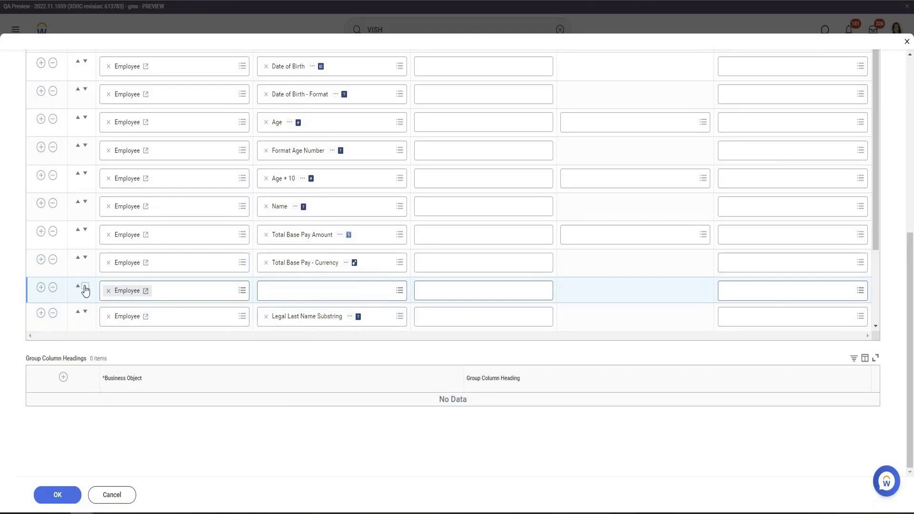
# Set the empty column row's field to Dependents
pyautogui.click(84, 287)
pyautogui.click(313, 322)
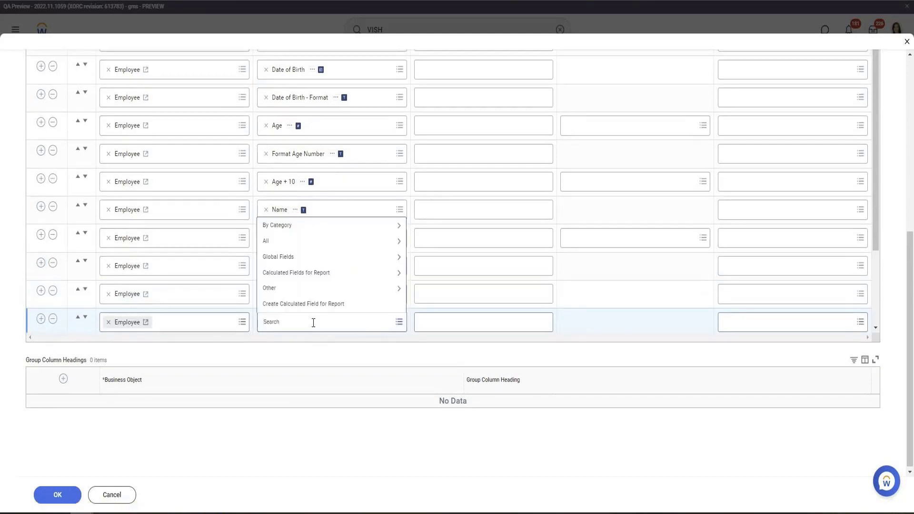
pyautogui.write('Dependents')
pyautogui.press('Return')
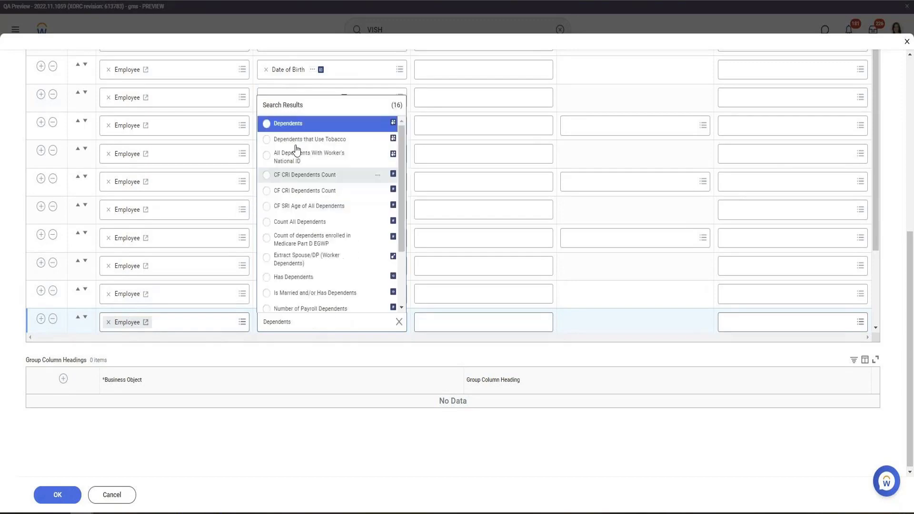
pyautogui.click(274, 126)
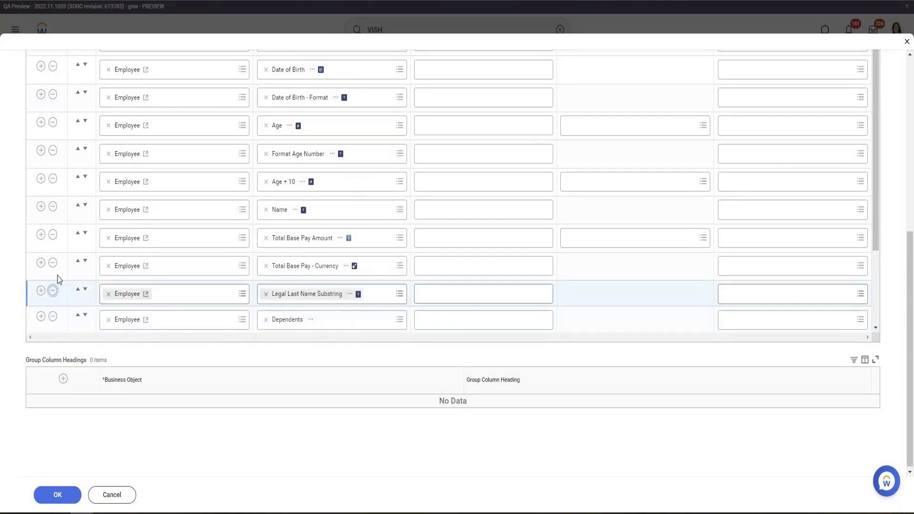
# Delete the Total Base Pay, Legal Last Name, Date of Birth + 1 and Name column rows
pyautogui.click(53, 263)
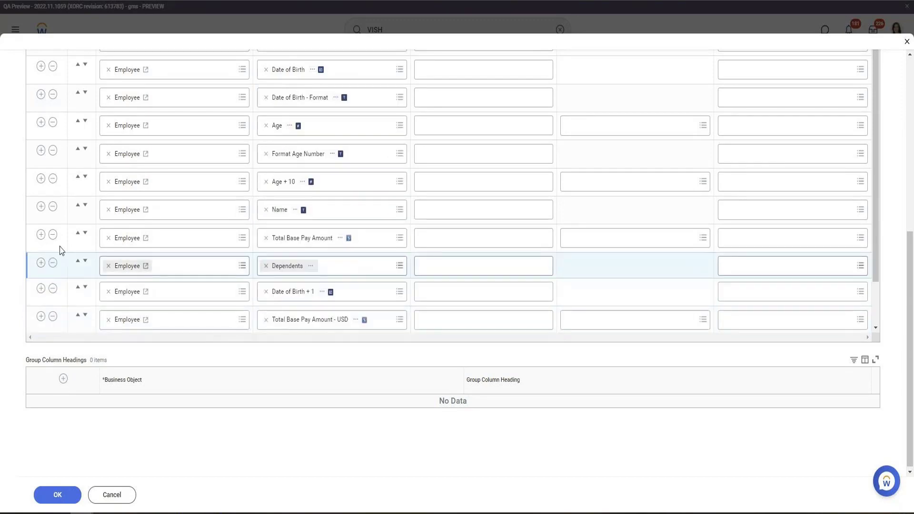
pyautogui.click(53, 235)
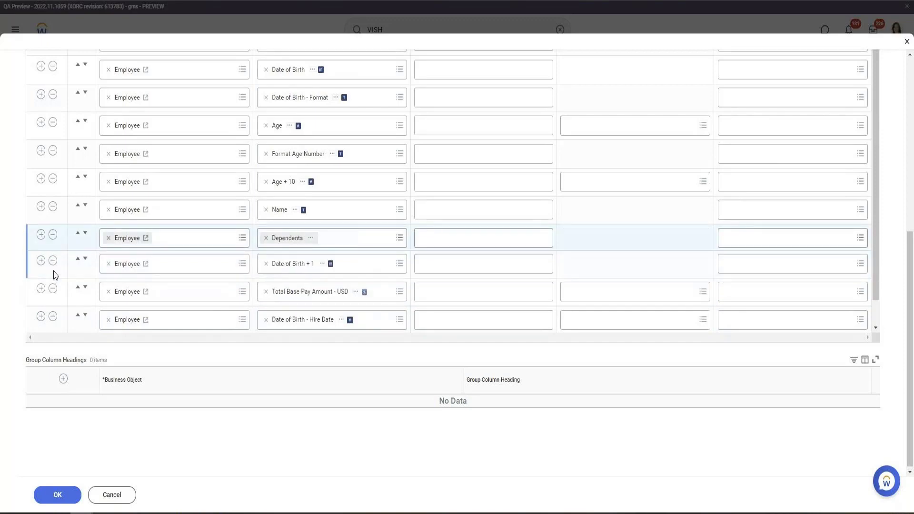
pyautogui.click(53, 264)
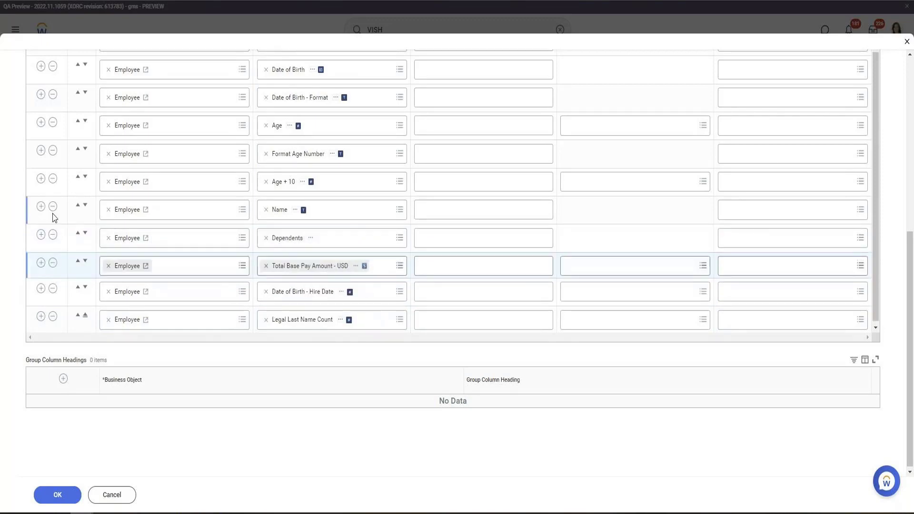
pyautogui.click(53, 313)
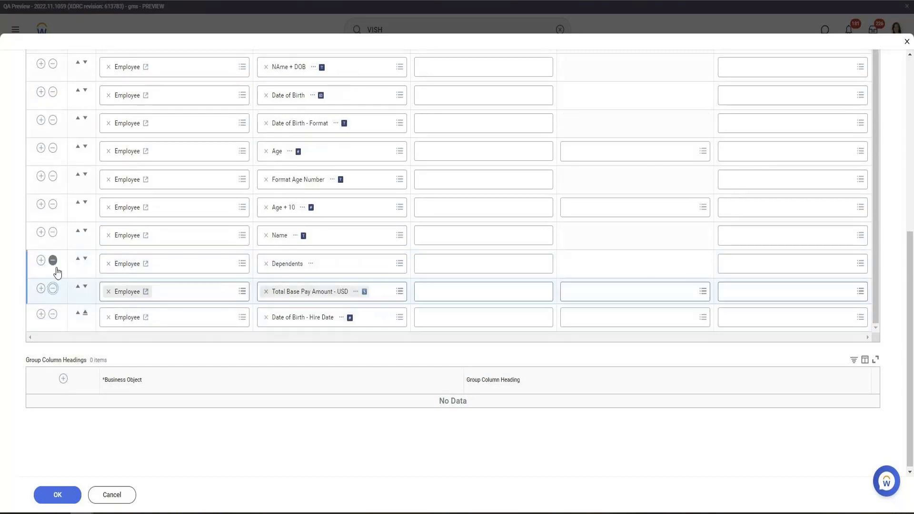
pyautogui.click(53, 260)
pyautogui.click(52, 233)
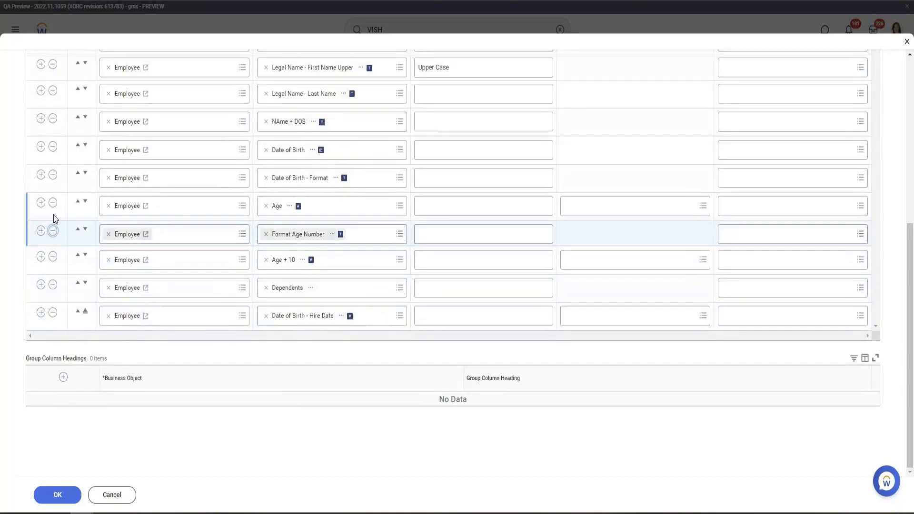
# Delete the Format Age Number, Date of Birth, Date of Birth - Format, NAme + DOB and Age + 10 column rows
pyautogui.click(53, 231)
pyautogui.click(53, 203)
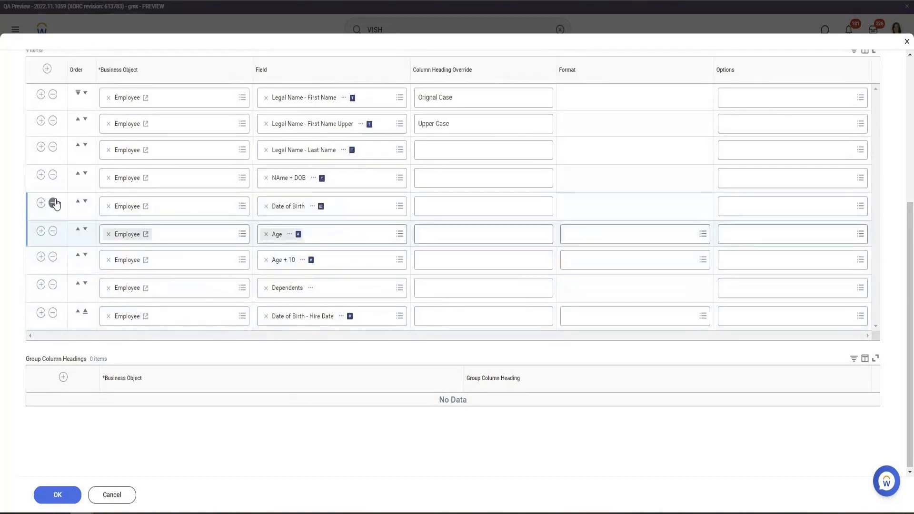
pyautogui.click(53, 203)
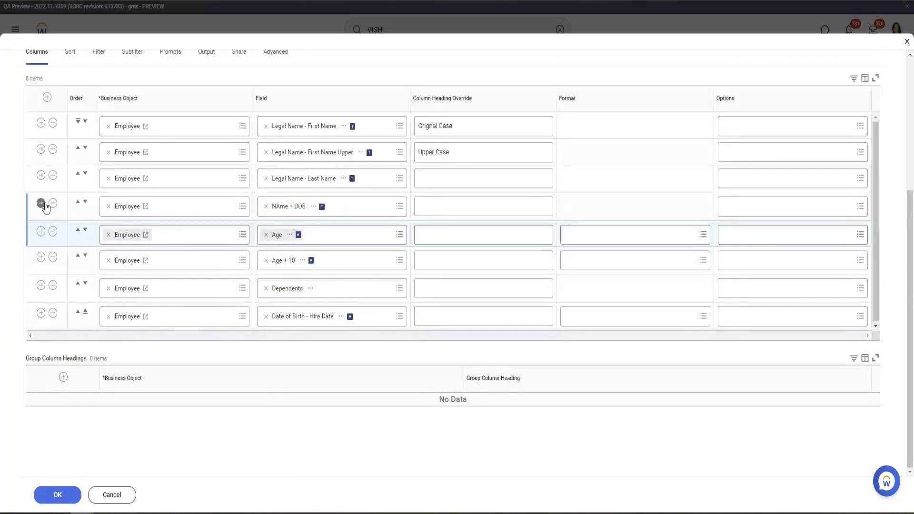
pyautogui.click(53, 204)
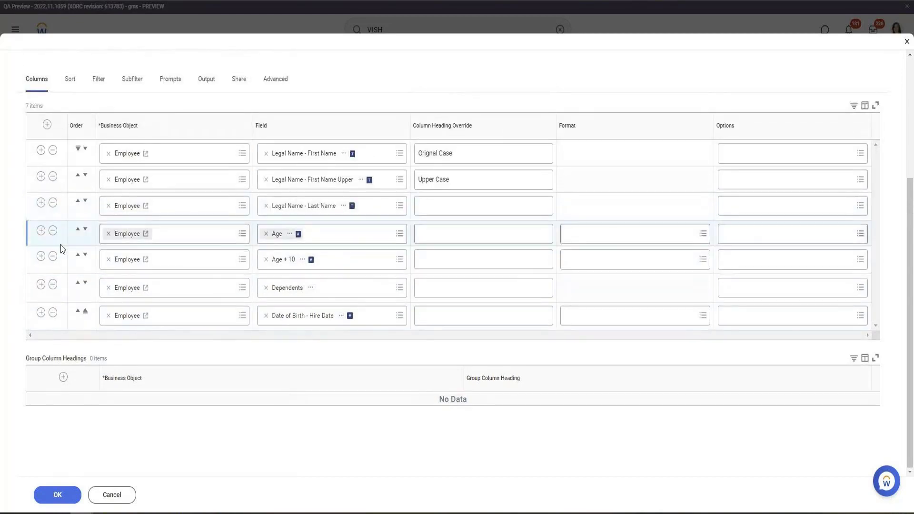
pyautogui.click(53, 256)
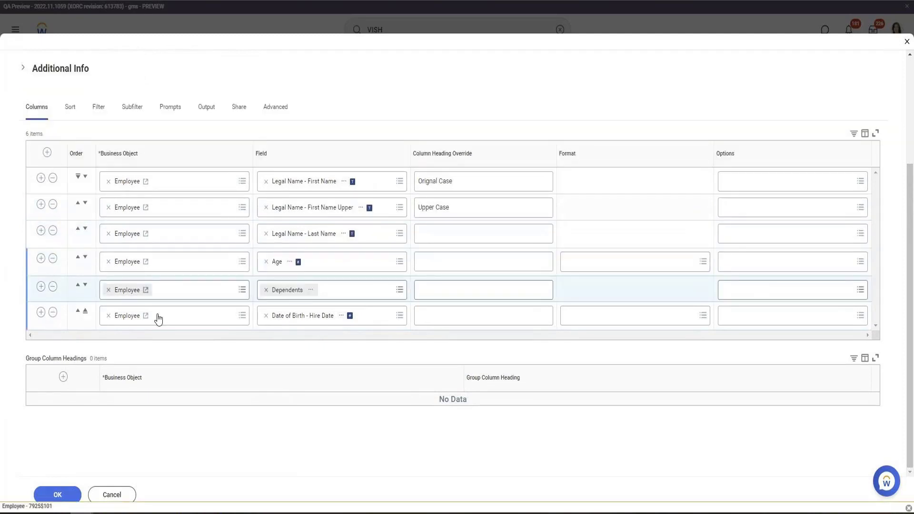
# Change the last column row's business object to Dependents
pyautogui.click(110, 317)
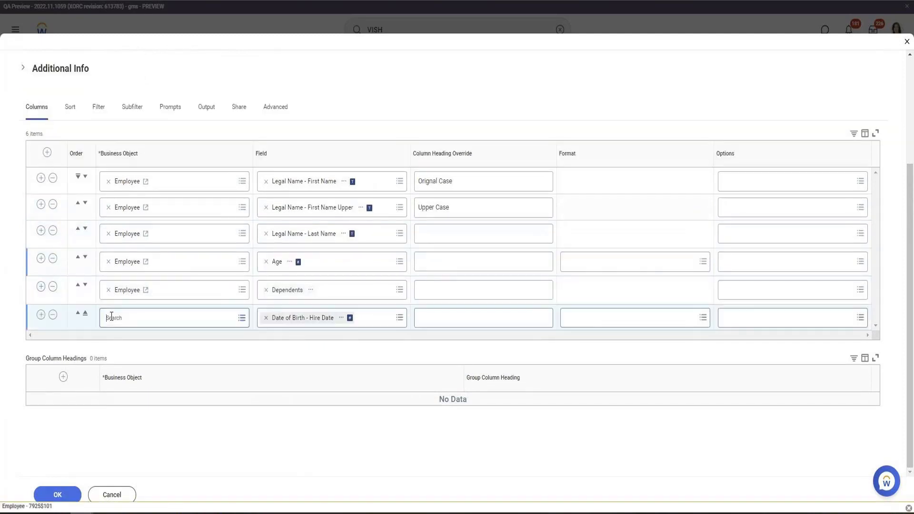
pyautogui.write('Dependents')
pyautogui.press('Return')
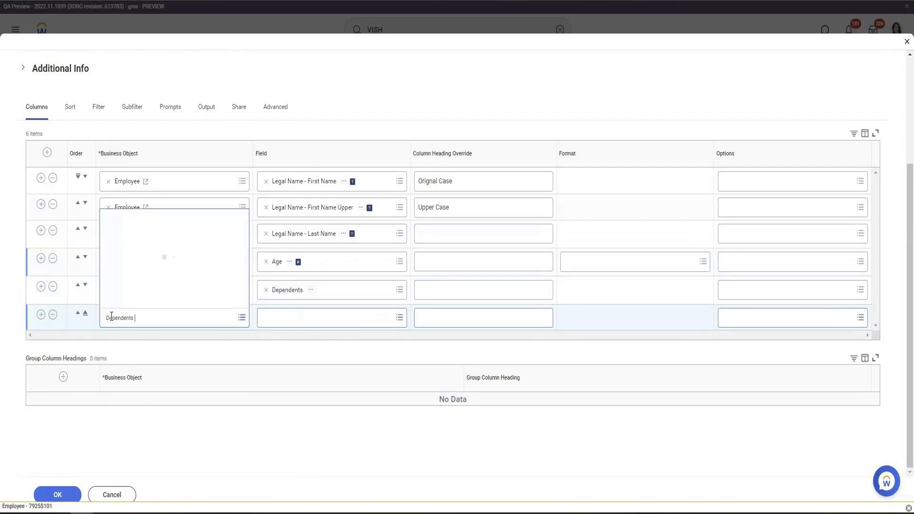
pyautogui.press('Return')
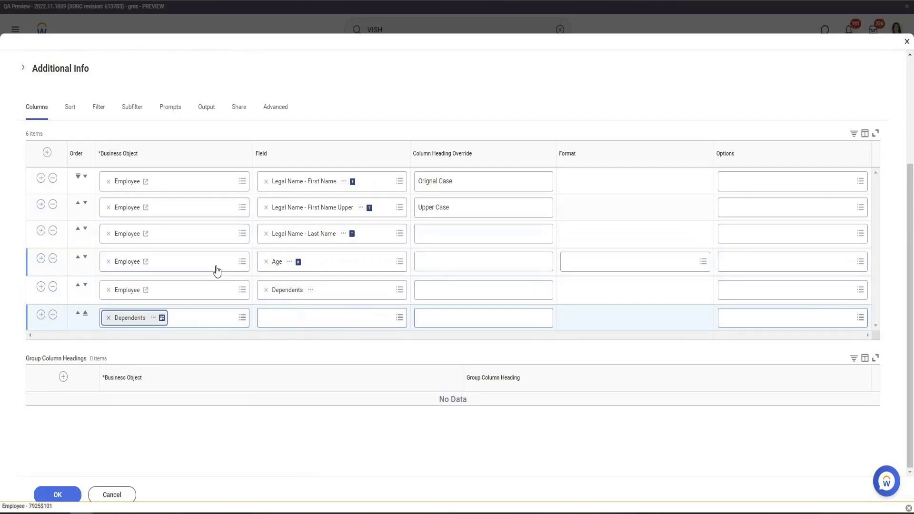
# Set that Dependents row's field to Legal Name - First Name
pyautogui.click(294, 318)
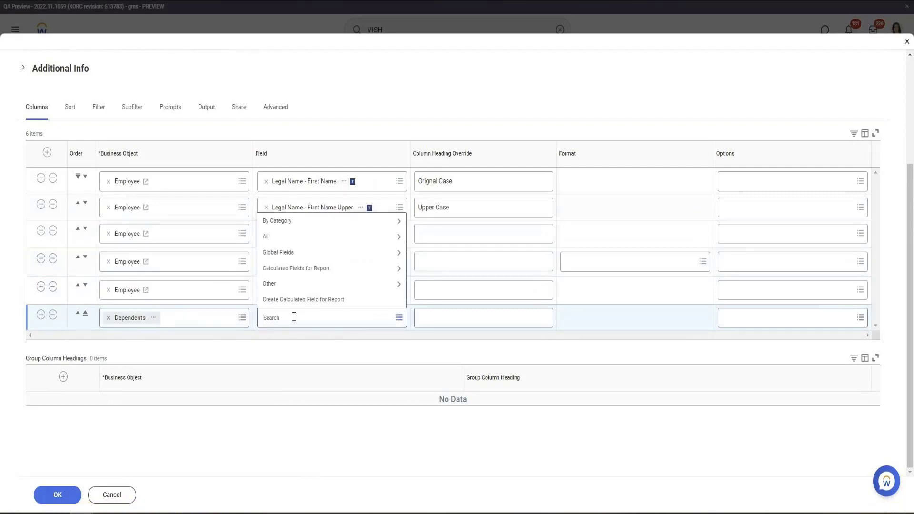
pyautogui.write('Name')
pyautogui.press('Return')
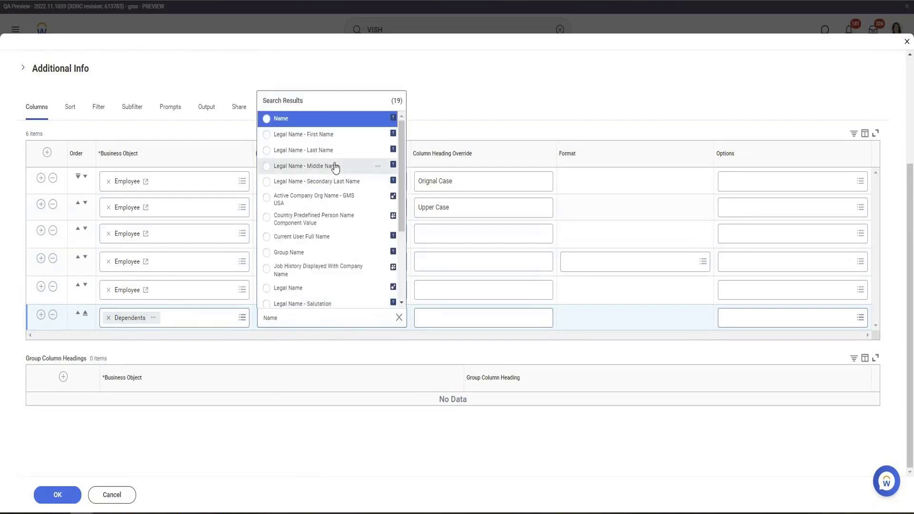
pyautogui.click(332, 142)
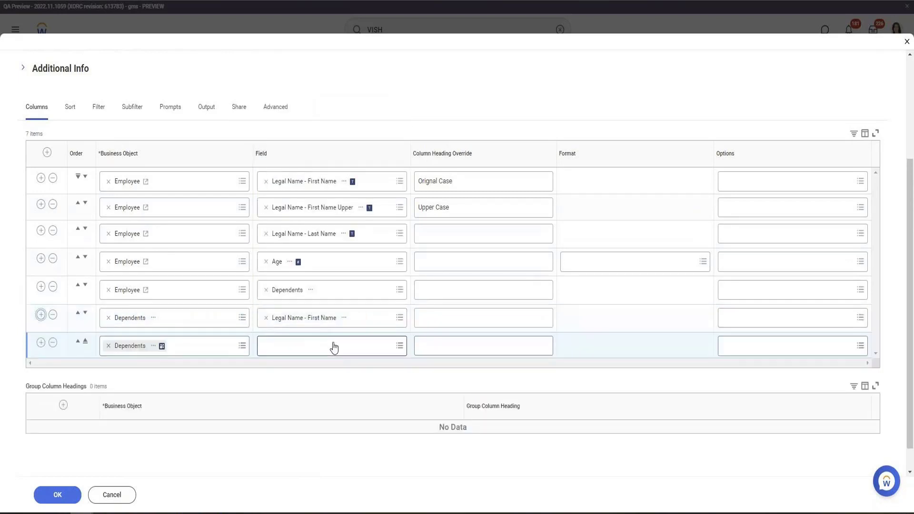
# Try to set the new Dependents row's field to Legal Name - Last Name
pyautogui.click(333, 346)
pyautogui.write('KEga')
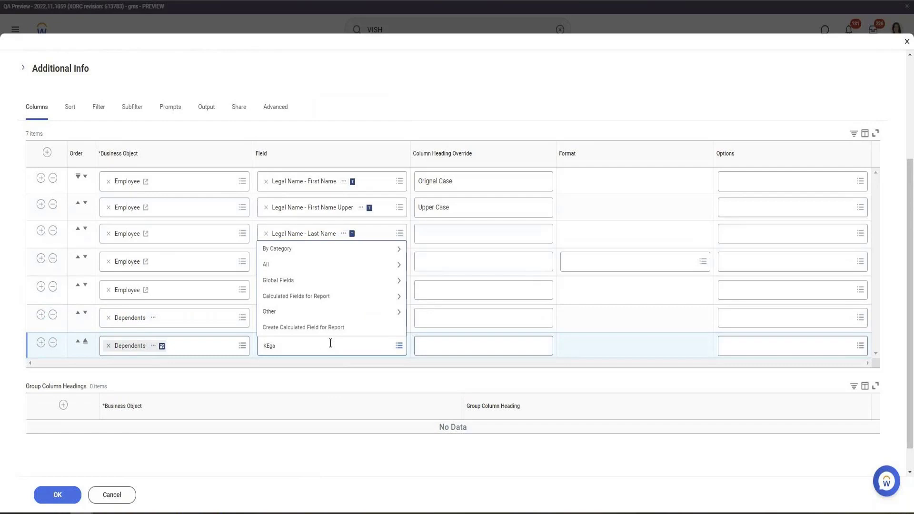
pyautogui.hotkey('ctrl', 'a')
pyautogui.write('Legal Name Lasty')
pyautogui.press('BackSpace')
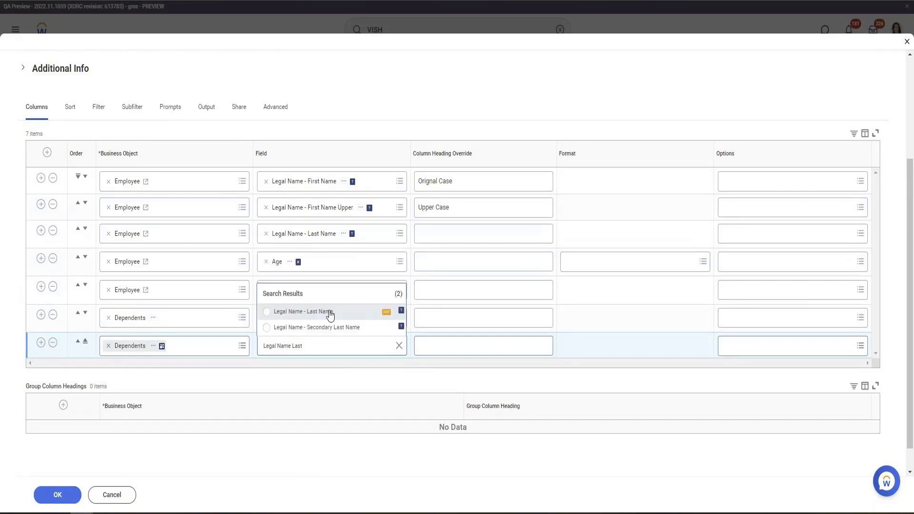
pyautogui.click(330, 311)
pyautogui.click(50, 343)
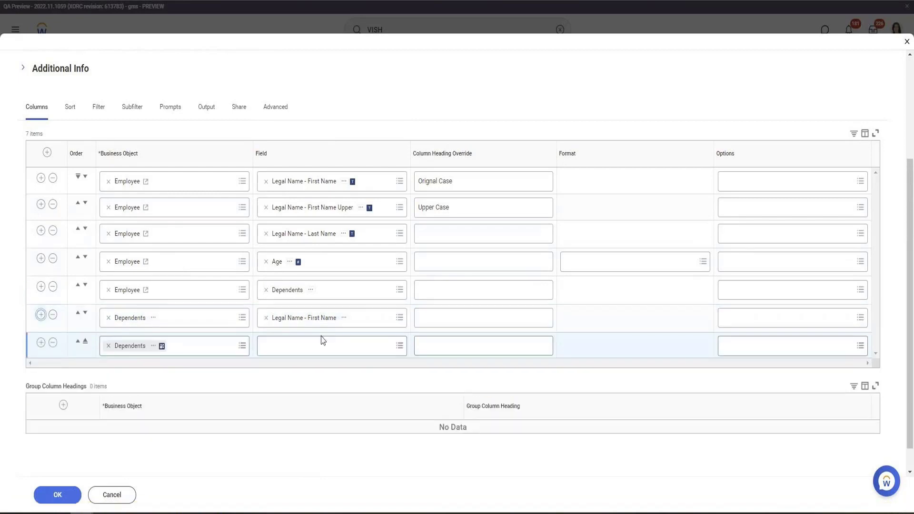
# Set the new Dependents row's field to Relationship
pyautogui.click(318, 343)
pyautogui.write('Re')
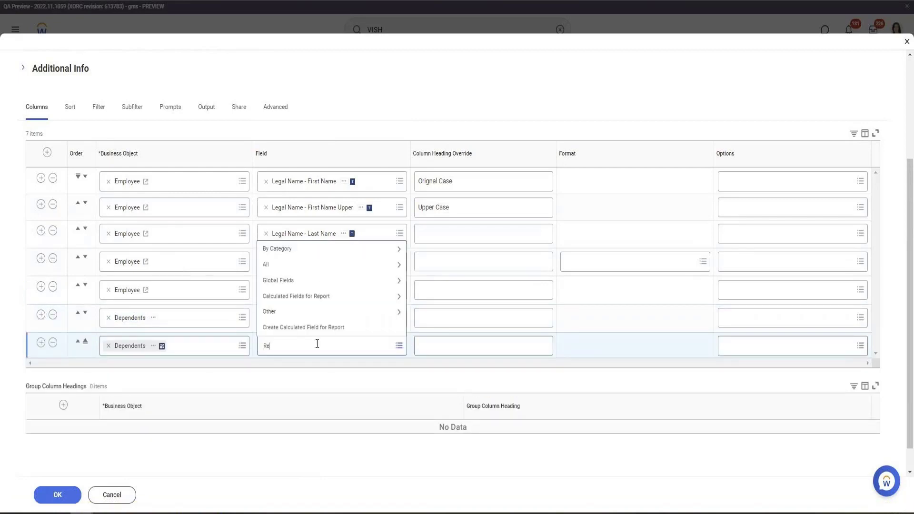
pyautogui.write('lation')
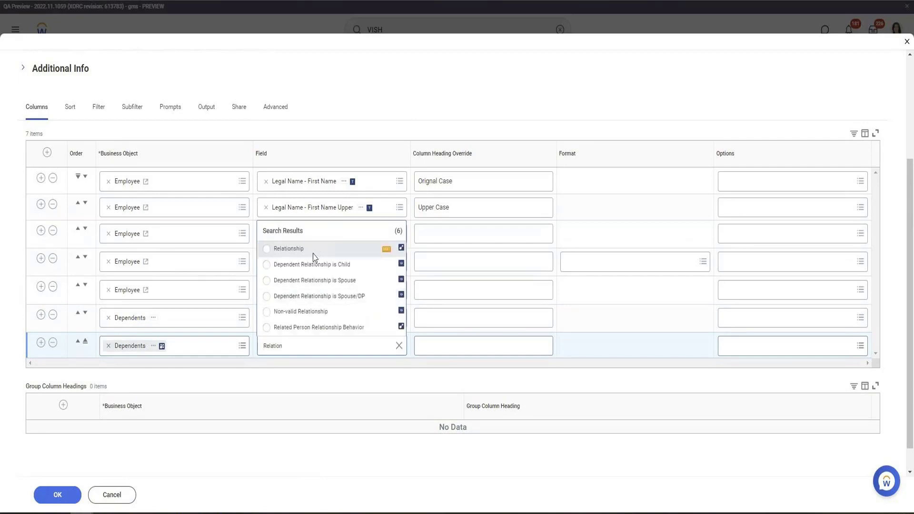
pyautogui.click(315, 249)
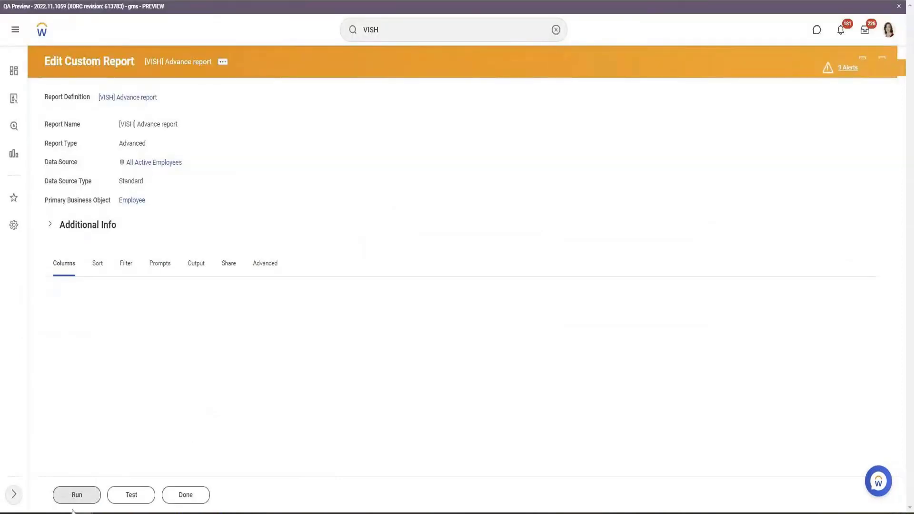
# Run the report and review the dependents' first names and relationships
pyautogui.click(74, 498)
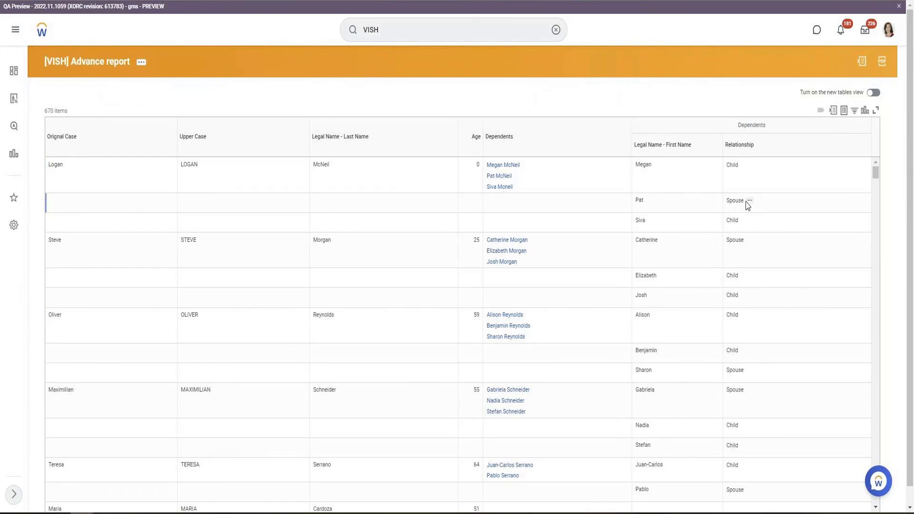
pyautogui.doubleClick(639, 200)
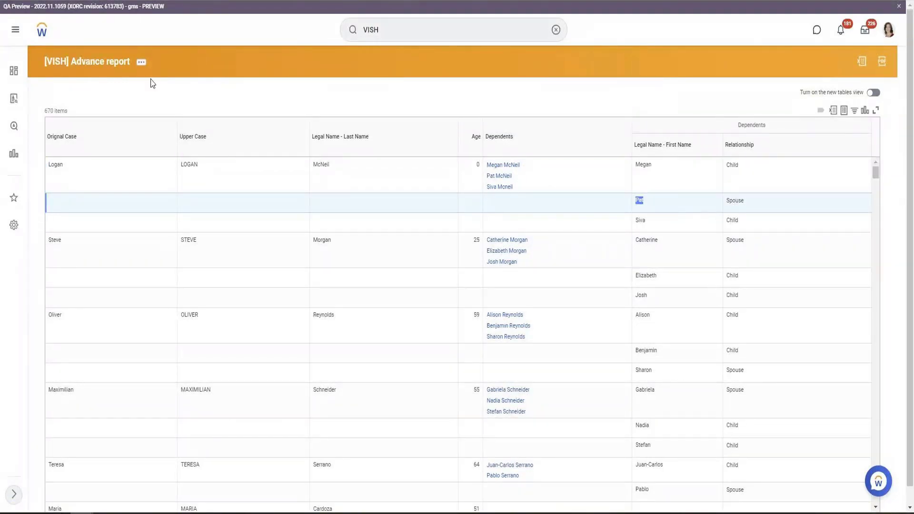
# Reopen the report's columns, add a row below Age, and start creating a calculated field for it
pyautogui.click(145, 66)
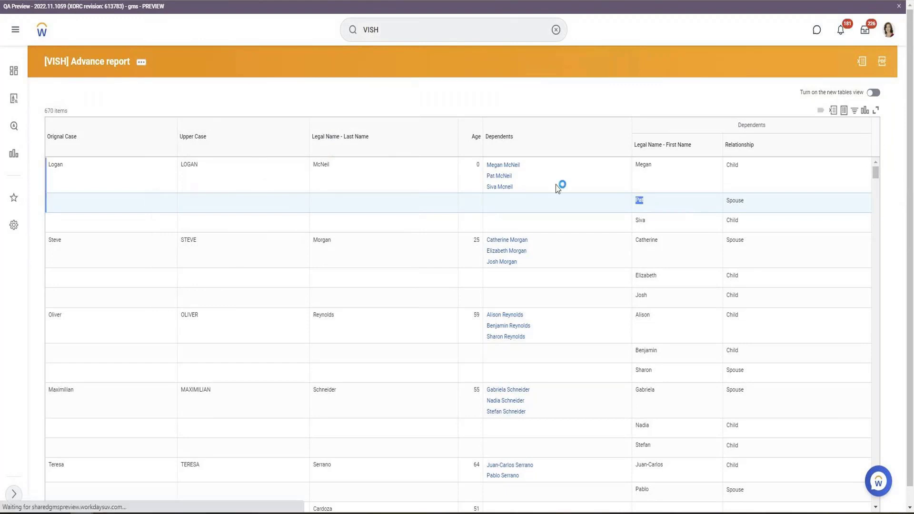
pyautogui.scroll(-3, 646, 186)
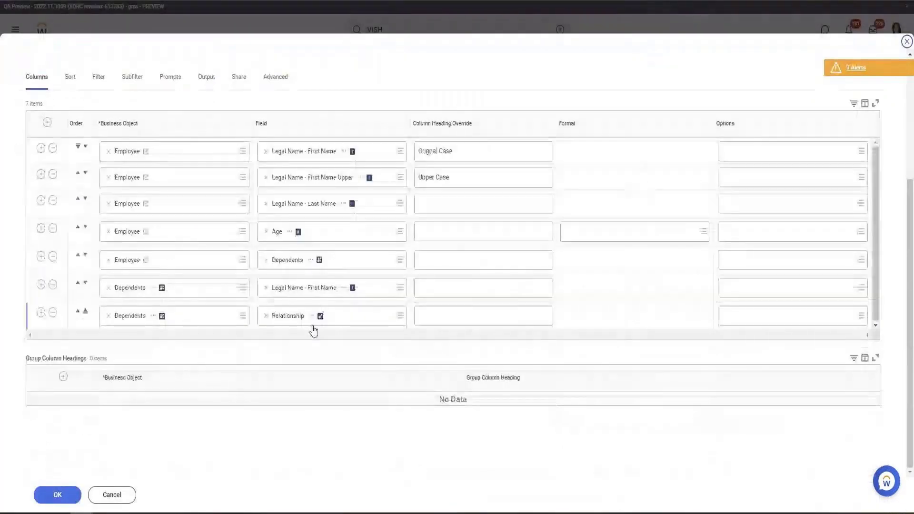
pyautogui.click(41, 229)
pyautogui.click(304, 260)
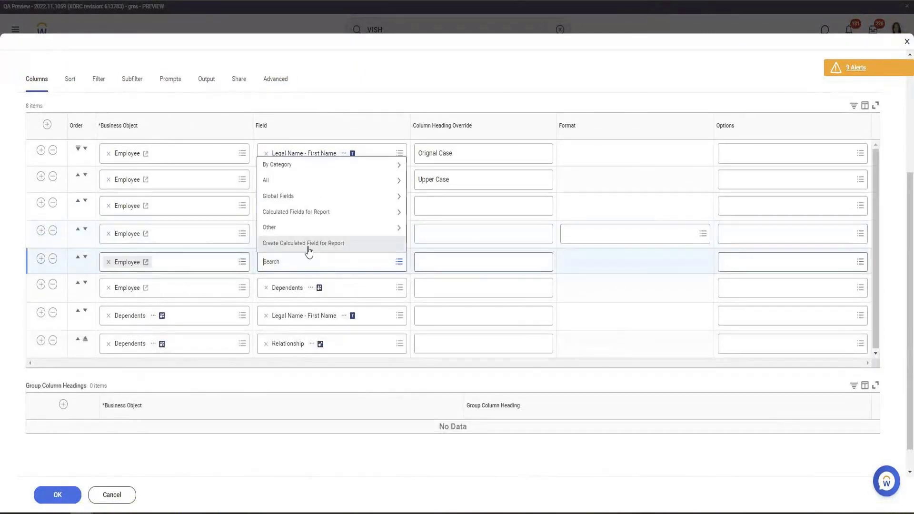
pyautogui.click(306, 247)
# Name the calculated field Dependent Is Spouse with the True/False Condition function
pyautogui.click(92, 131)
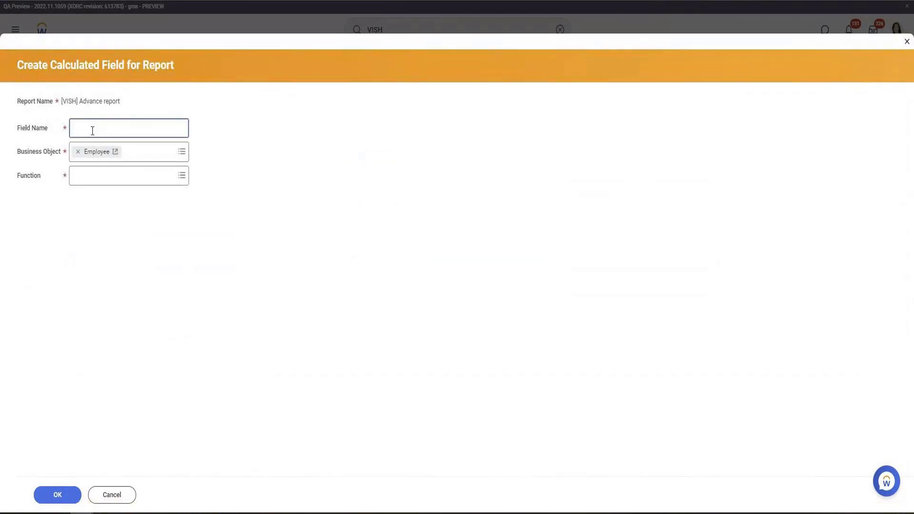
pyautogui.write('Dependent Is Spouse')
pyautogui.click(118, 183)
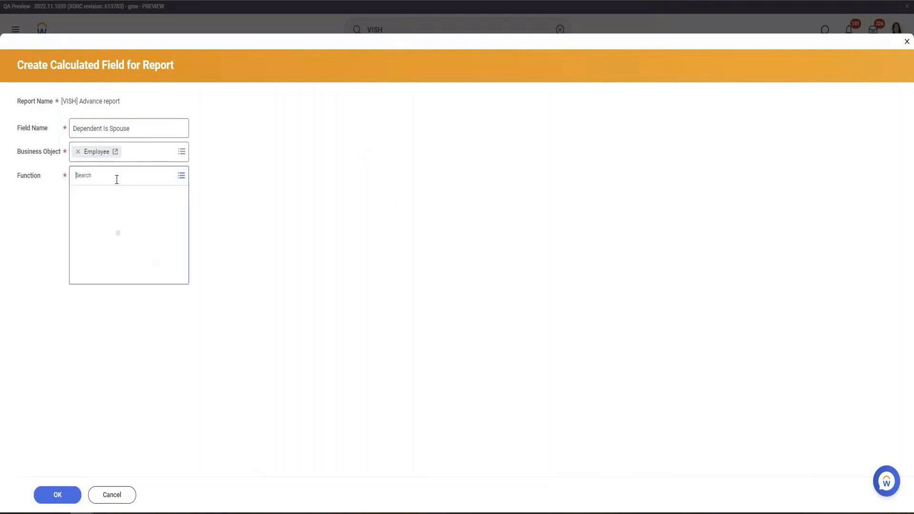
pyautogui.write('true')
pyautogui.press('Return')
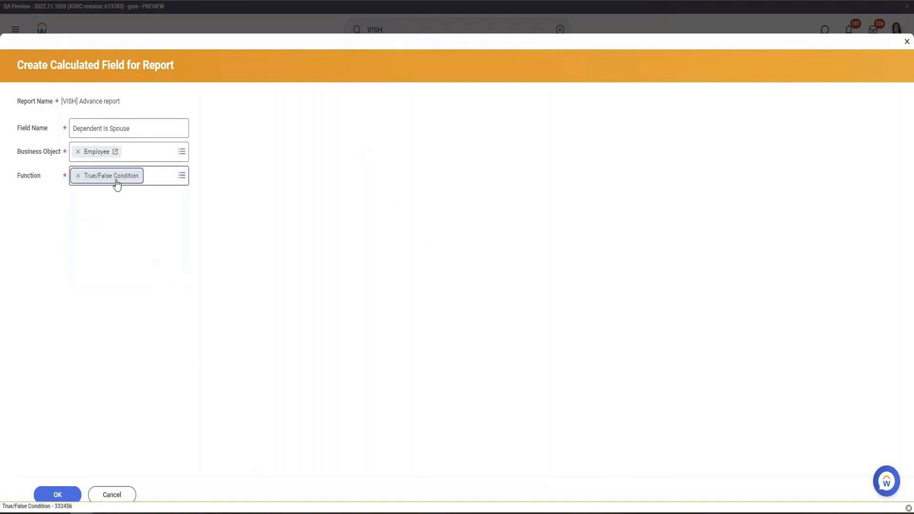
pyautogui.click(67, 500)
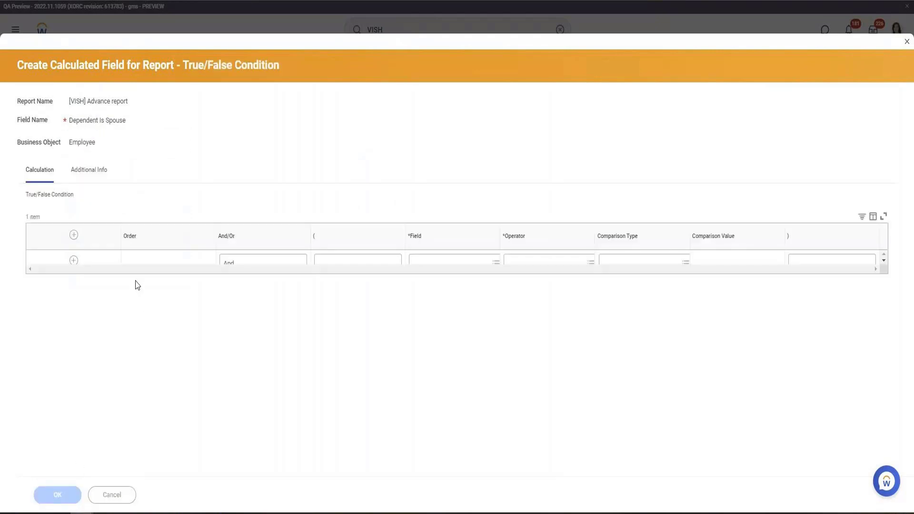
pyautogui.click(339, 269)
pyautogui.write('Dependent')
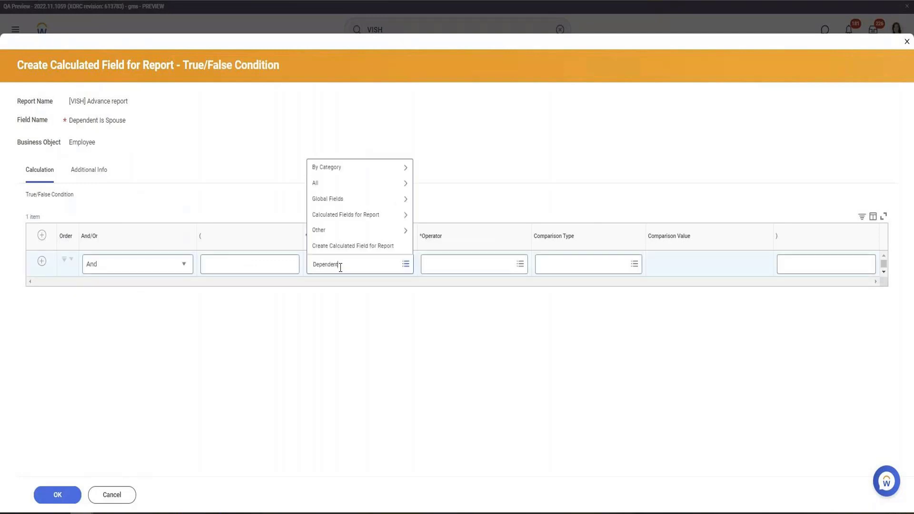
pyautogui.press('Return')
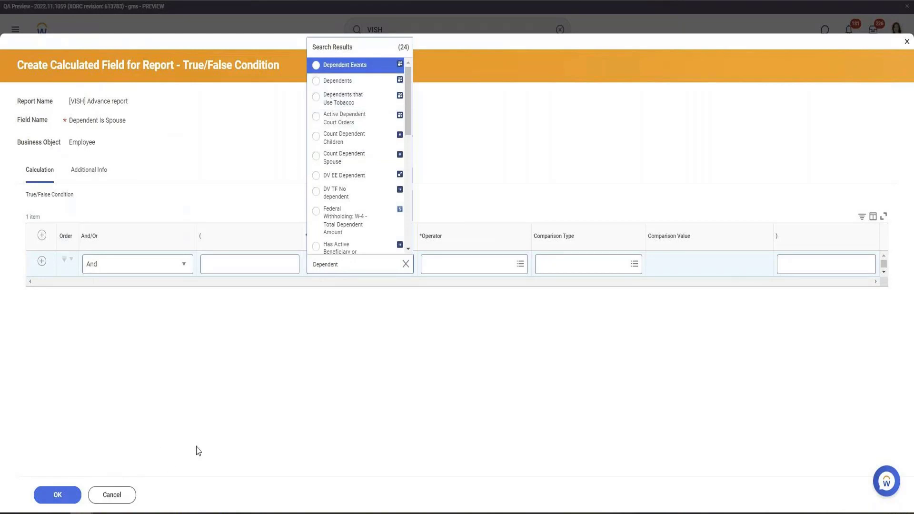
pyautogui.click(112, 496)
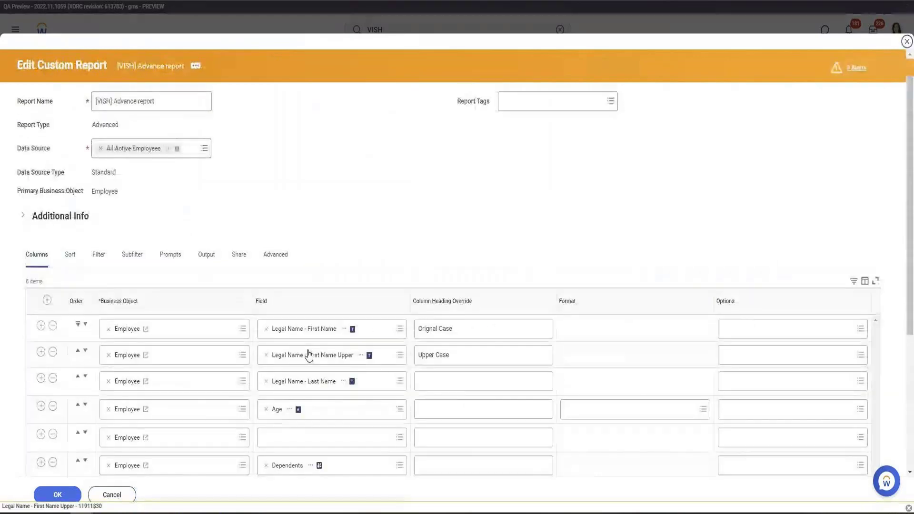
# Start a new calculated field for the empty Employee row below Age and name it Spouse Dependent
pyautogui.scroll(-5, 308, 355)
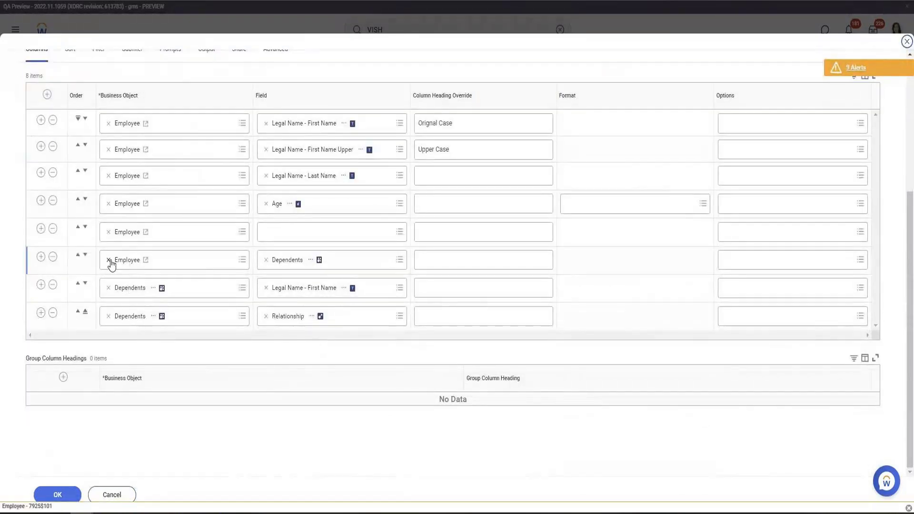
pyautogui.click(308, 234)
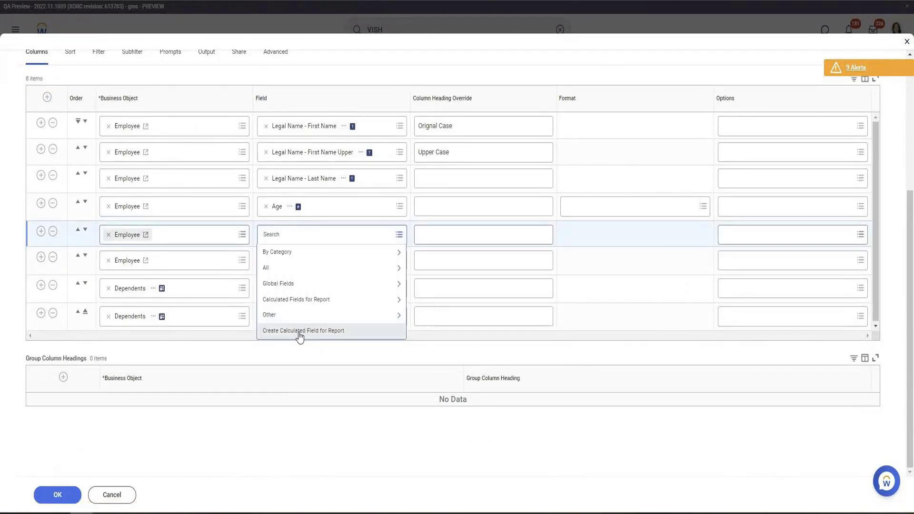
pyautogui.click(300, 330)
pyautogui.click(145, 129)
pyautogui.write('D')
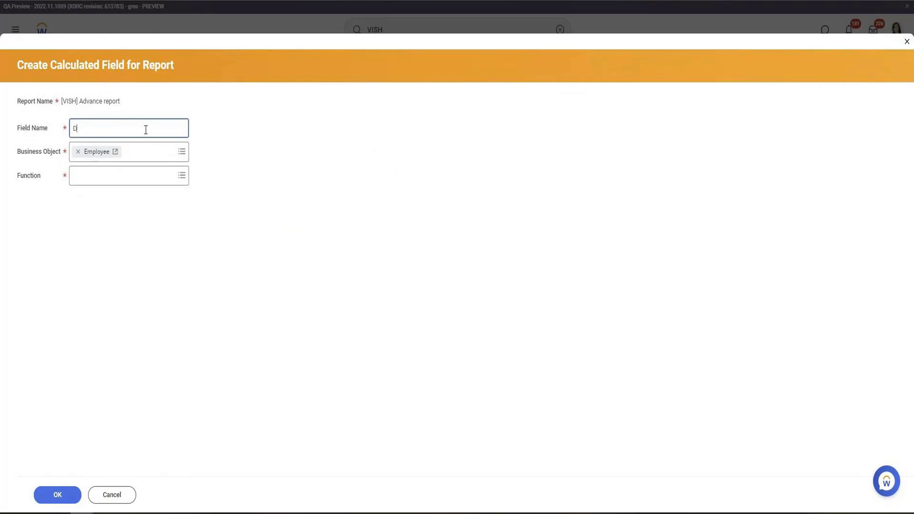
pyautogui.write('ependnts')
pyautogui.hotkey('ctrl', 'a')
pyautogui.write('Sposuse')
pyautogui.press('BackSpace')
pyautogui.press('BackSpace')
pyautogui.press('BackSpace')
pyautogui.press('BackSpace')
pyautogui.write('ouse Dependent')
pyautogui.rightClick(88, 128)
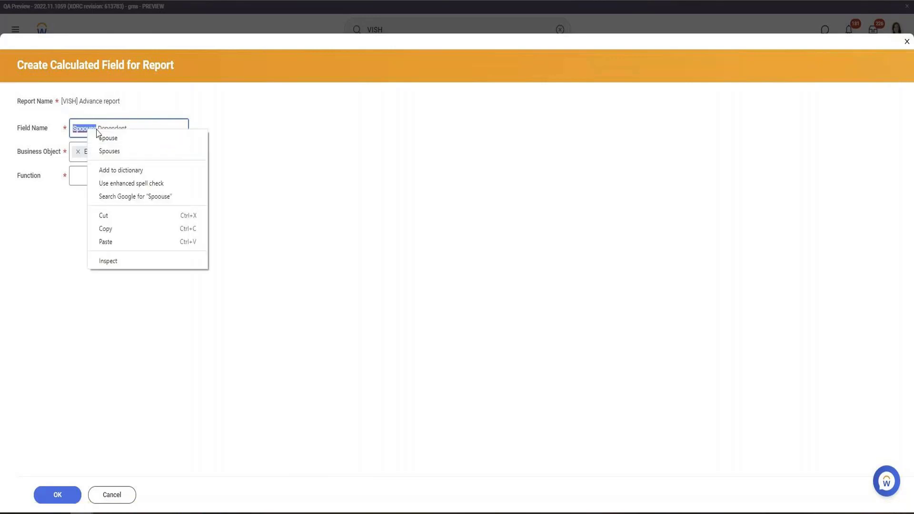
pyautogui.click(108, 137)
# Choose the Lookup Related Value function, rename the field Spouse Dependent LRV, and continue to its calculation
pyautogui.click(108, 174)
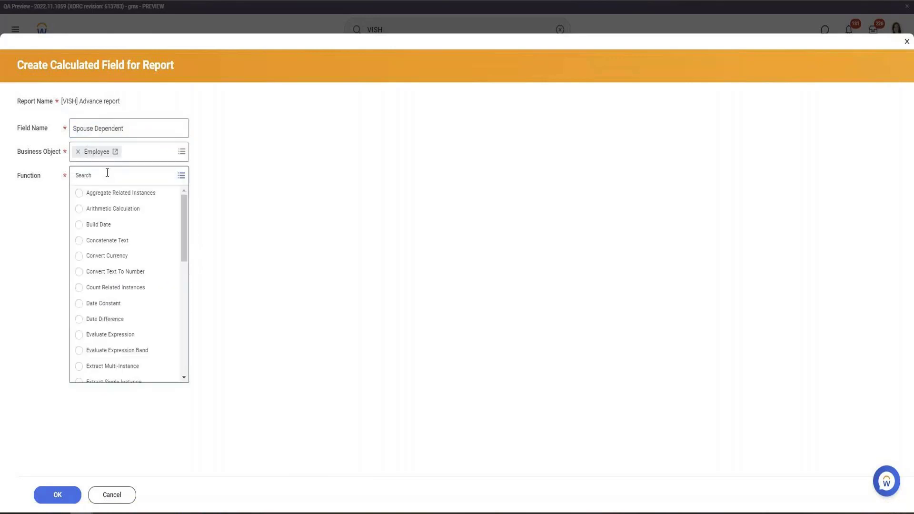
pyautogui.write('look')
pyautogui.press('Return')
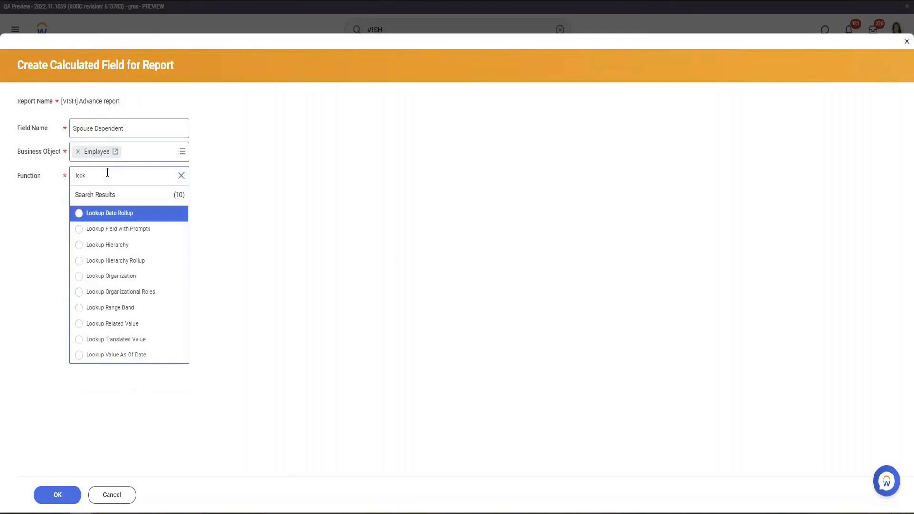
pyautogui.click(133, 328)
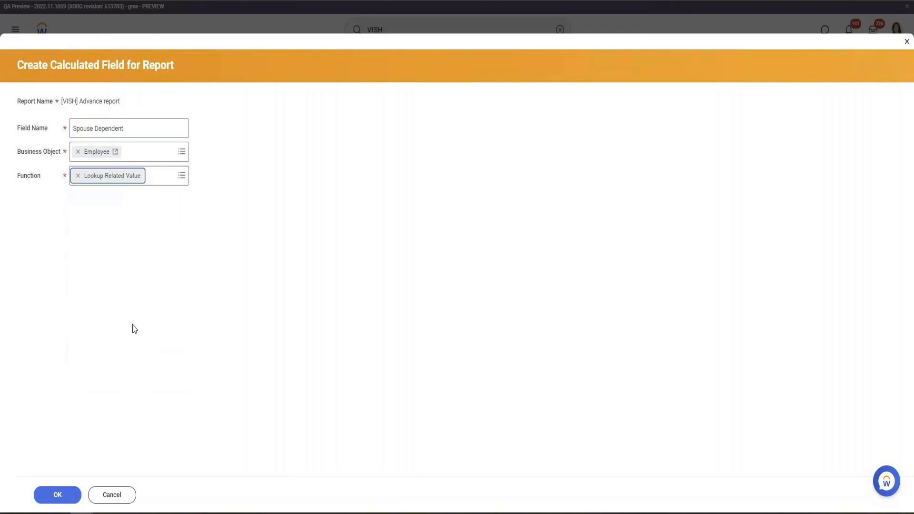
pyautogui.click(147, 130)
pyautogui.write('LRV')
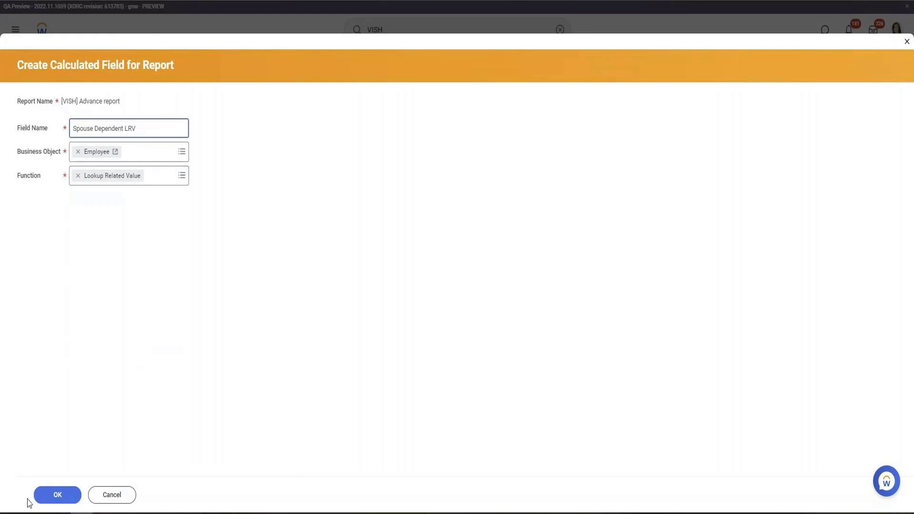
pyautogui.click(57, 496)
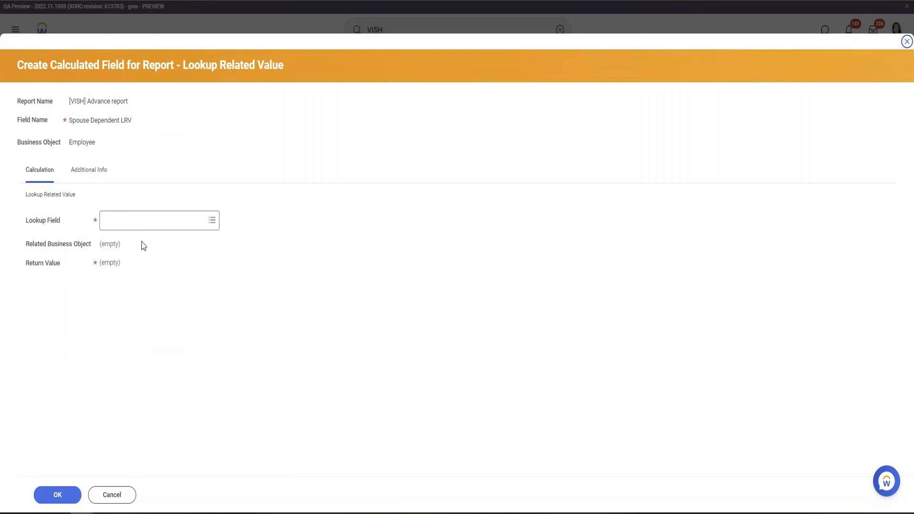
# Search lookup fields for Depend and open the Extract Spouse/DP (Worker Dependents) field's definition in a new tab to study it
pyautogui.click(149, 227)
pyautogui.write('Dep')
pyautogui.write('endnt')
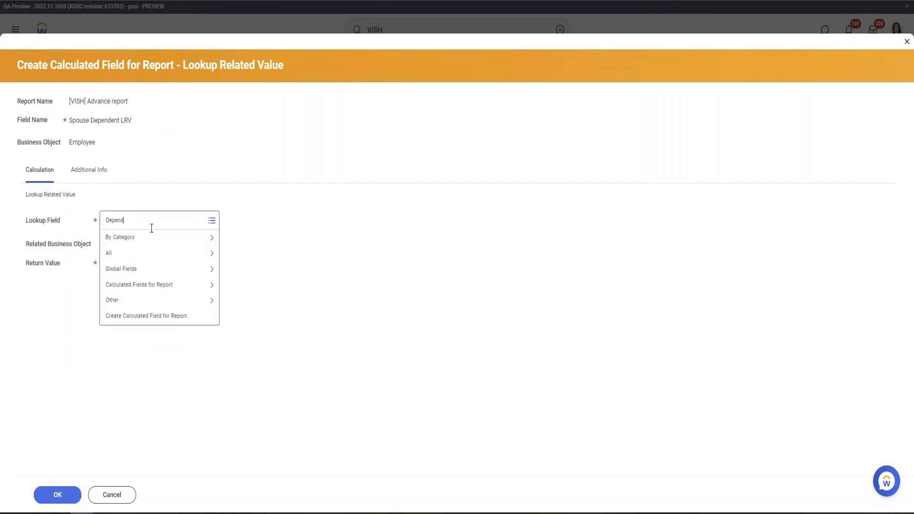
pyautogui.press('Return')
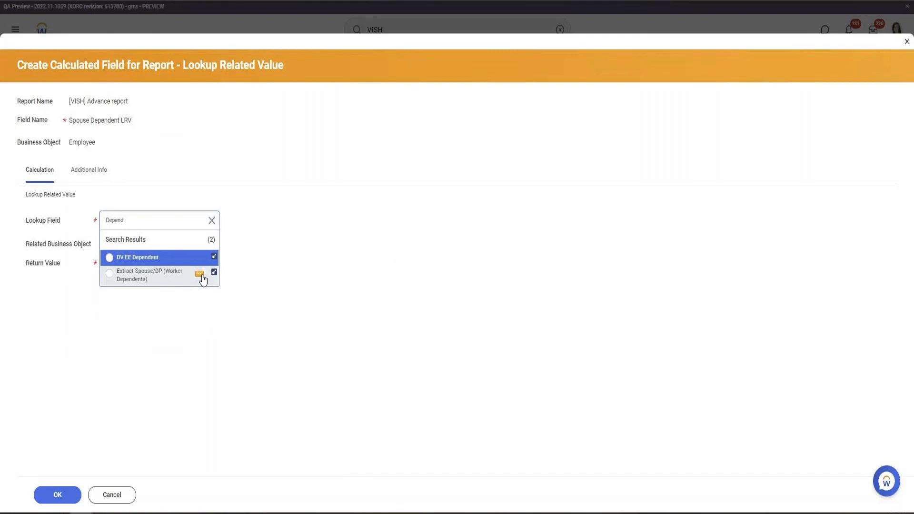
pyautogui.click(201, 276)
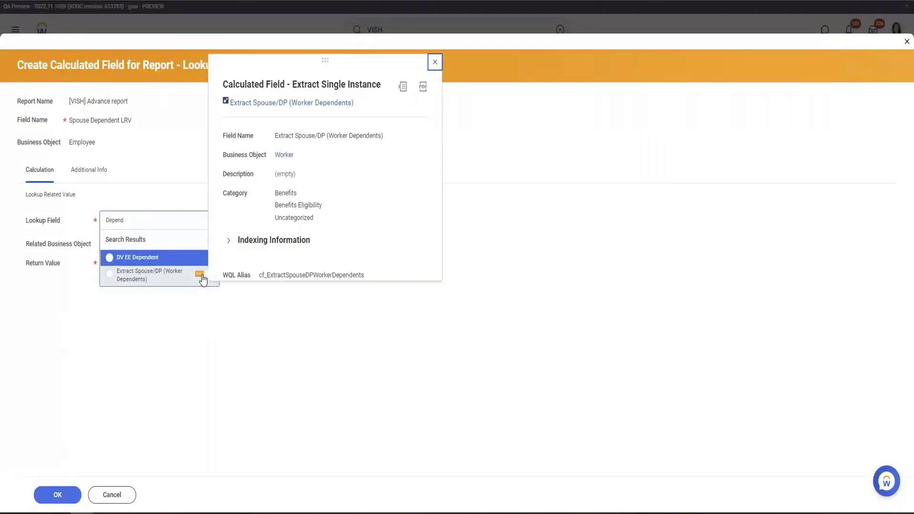
pyautogui.rightClick(287, 103)
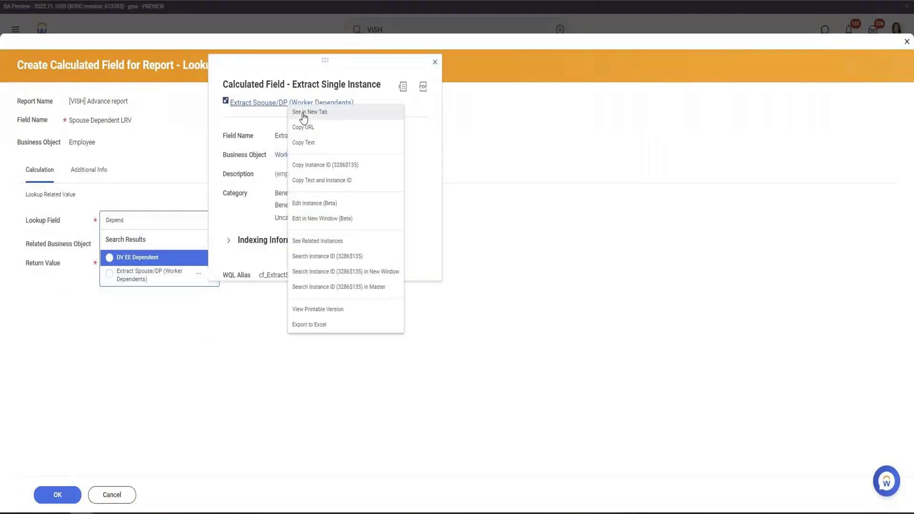
pyautogui.click(305, 113)
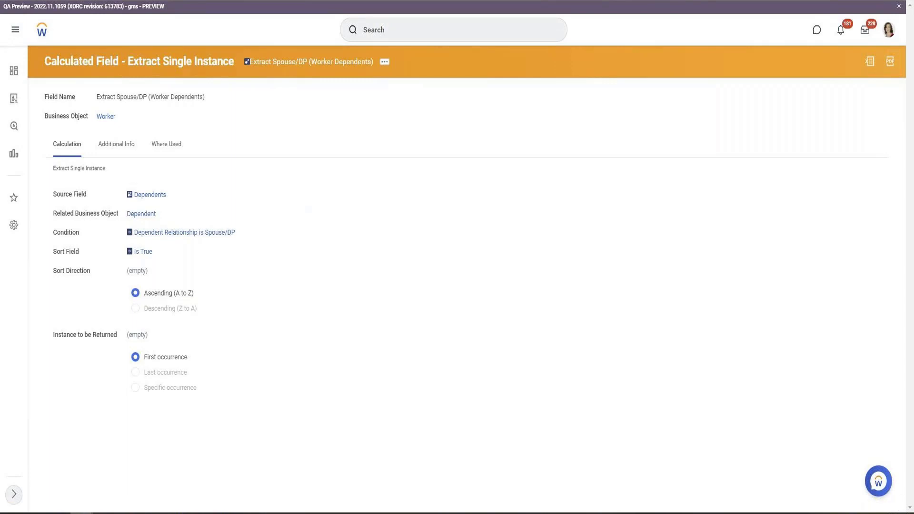
pyautogui.hotkey('ctrl', 'shift', 'Tab')
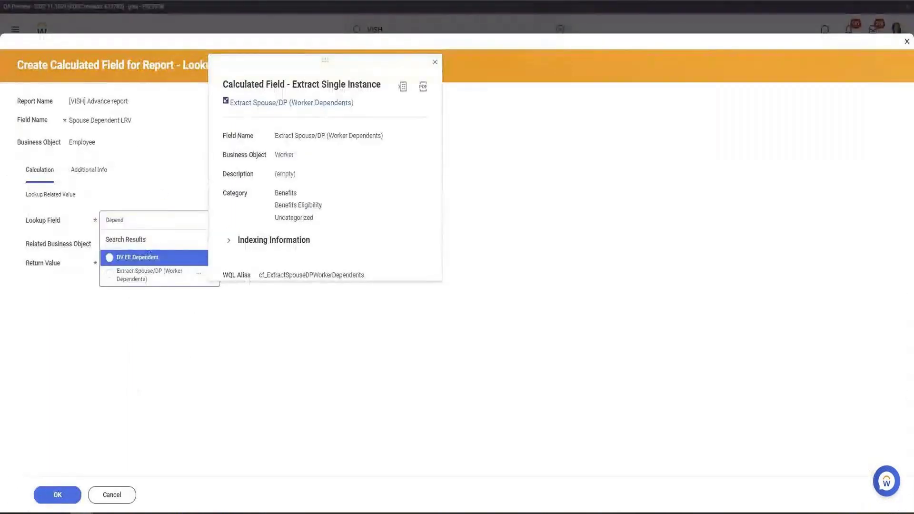
# Clear the lookup search, create a nested calculated field from it, and name it Dependents ESI
pyautogui.click(197, 361)
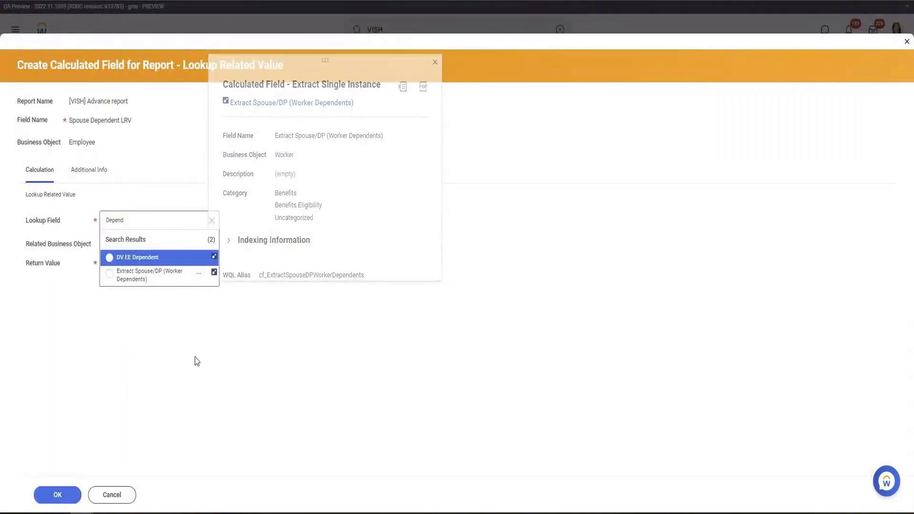
pyautogui.click(211, 220)
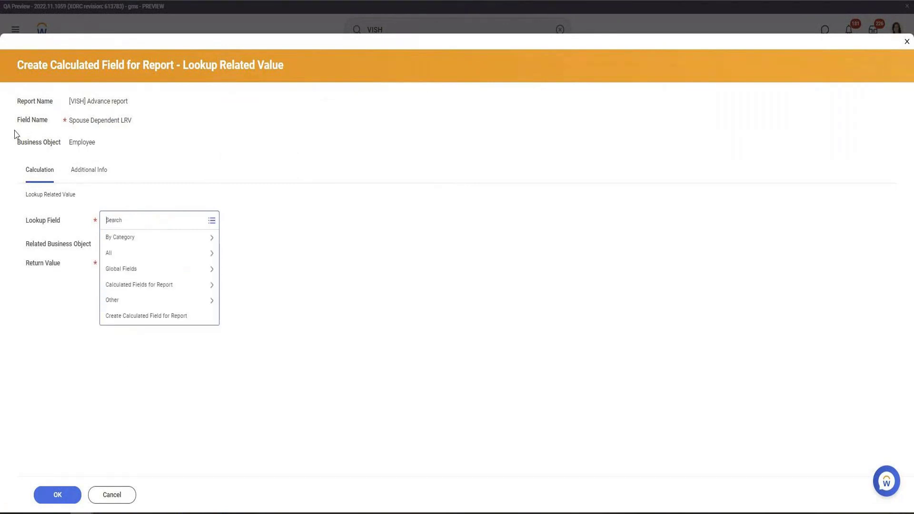
pyautogui.click(152, 317)
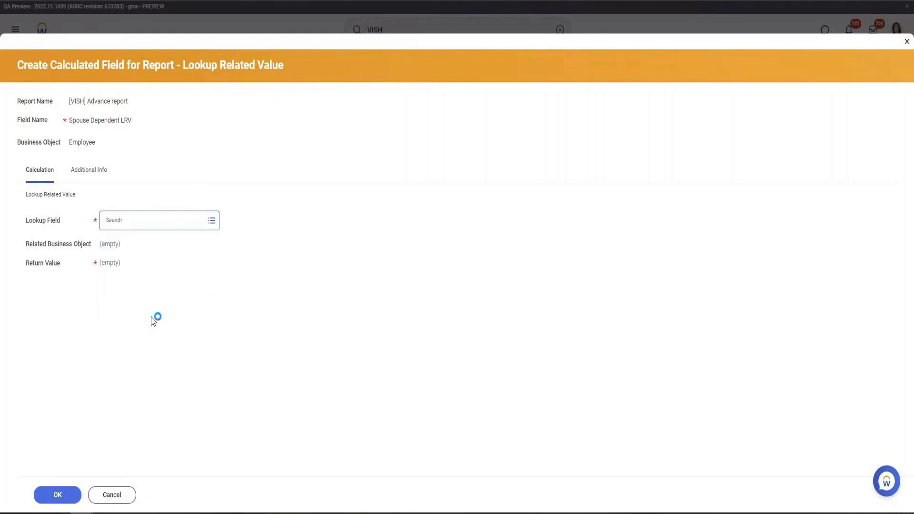
pyautogui.click(89, 126)
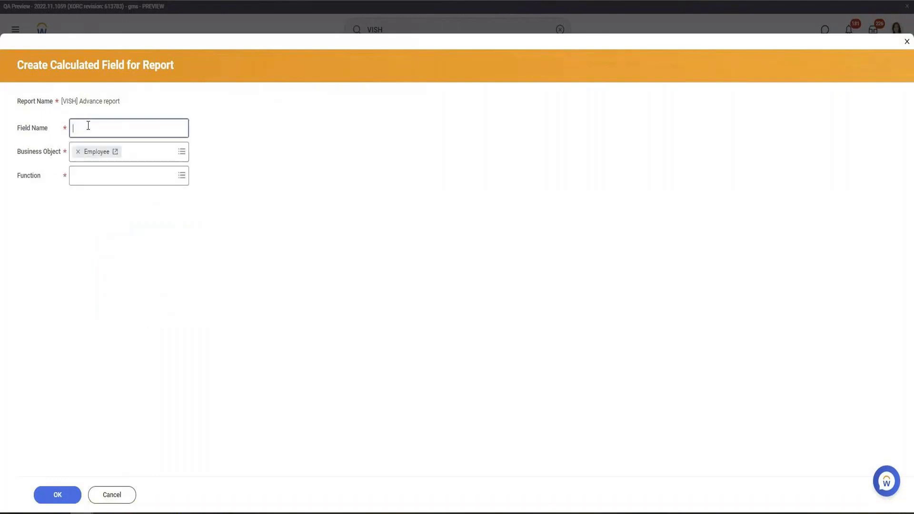
pyautogui.write('Dependents ESI')
pyautogui.press('Tab')
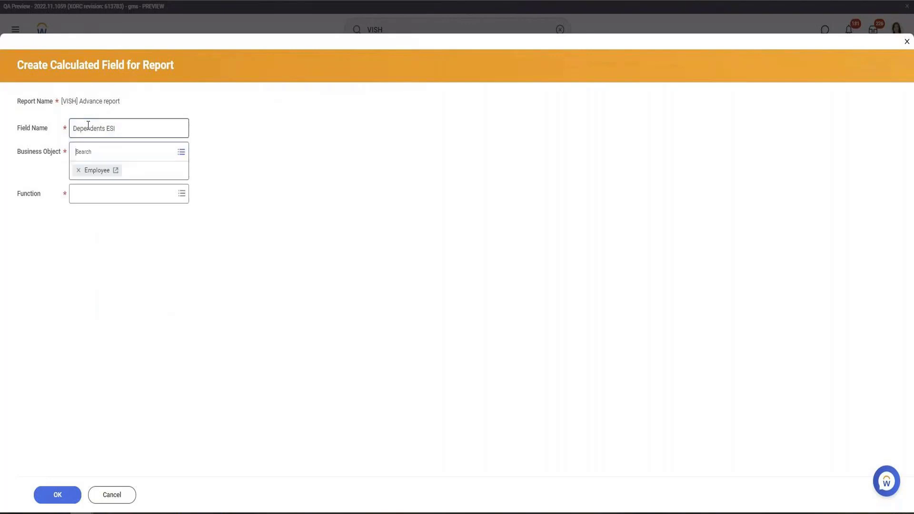
# Set the nested field's function to Extract Single Instance and continue to its calculation
pyautogui.press('Tab')
pyautogui.write('Extract sin')
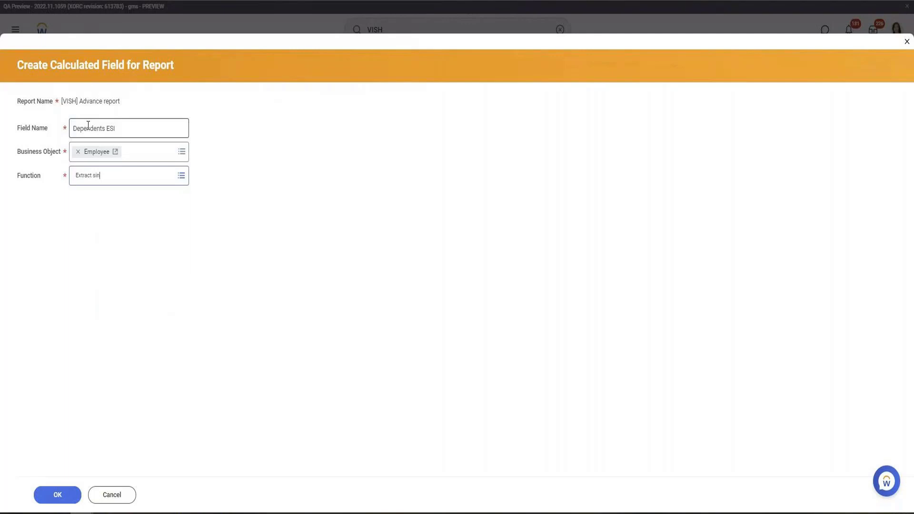
pyautogui.press('Return')
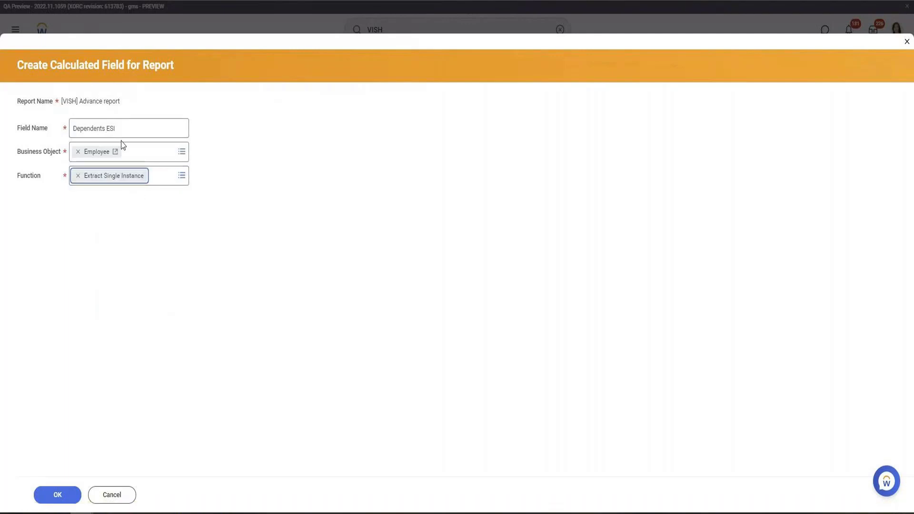
pyautogui.click(67, 499)
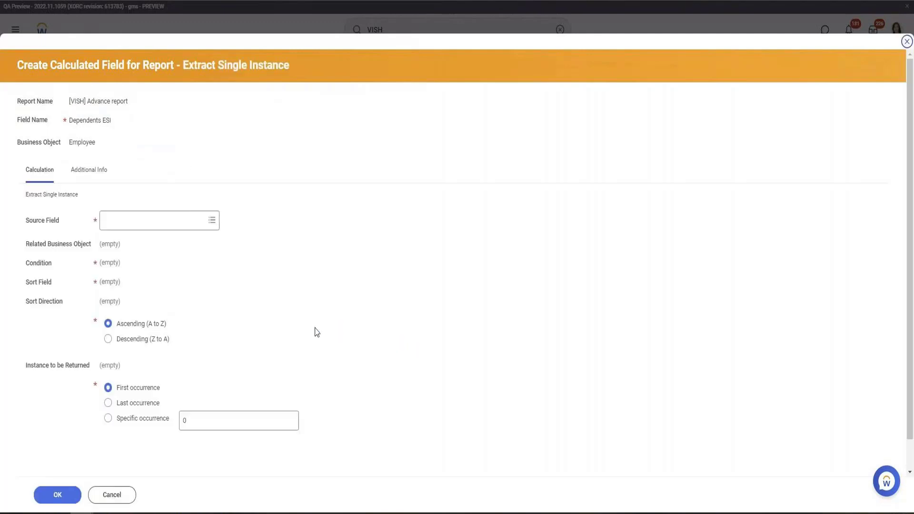
# Set the source field to Dependents and the sort field to Current Effective Date
pyautogui.click(128, 220)
pyautogui.write('Depen')
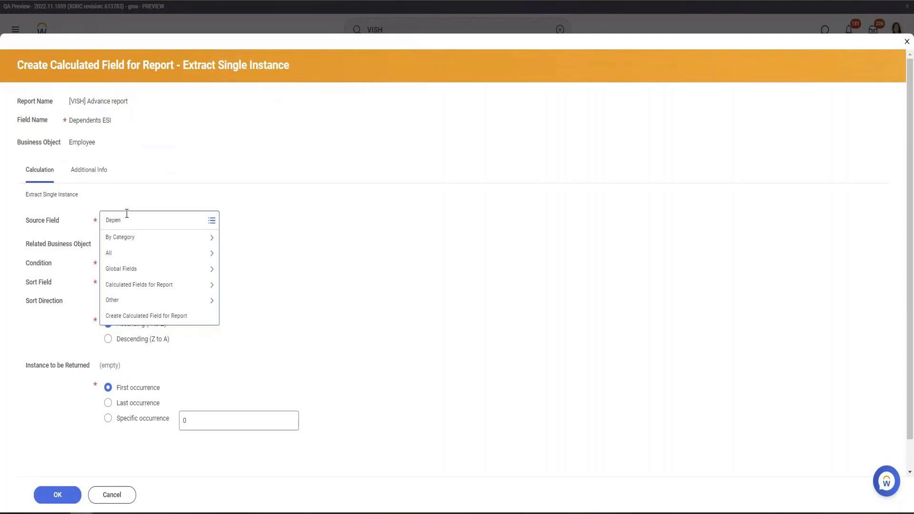
pyautogui.press('Return')
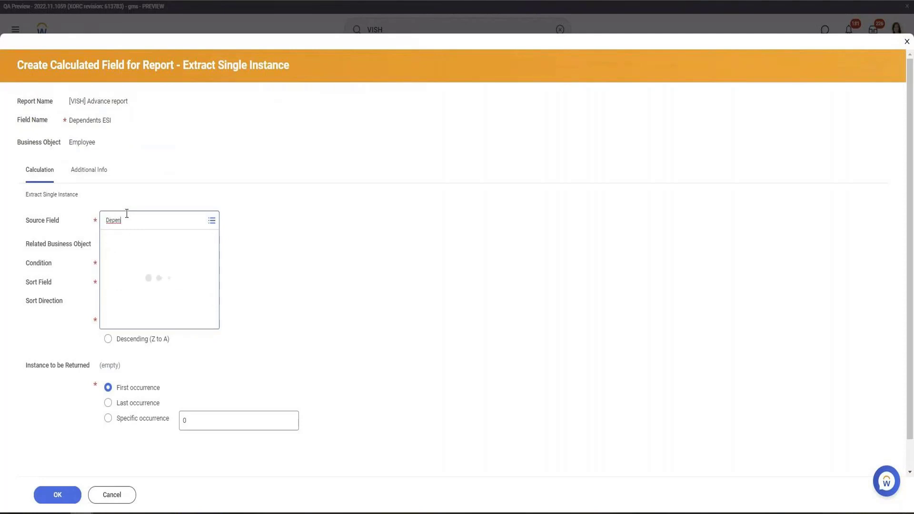
pyautogui.click(151, 275)
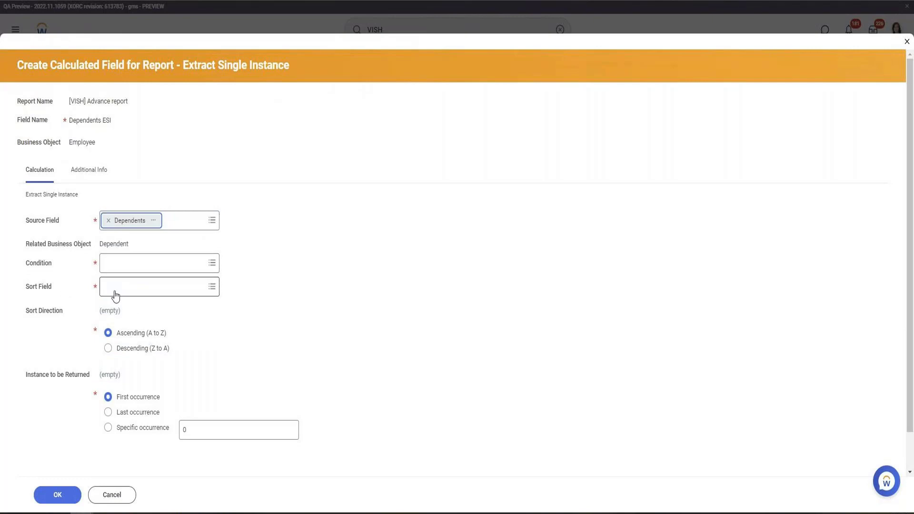
pyautogui.click(131, 291)
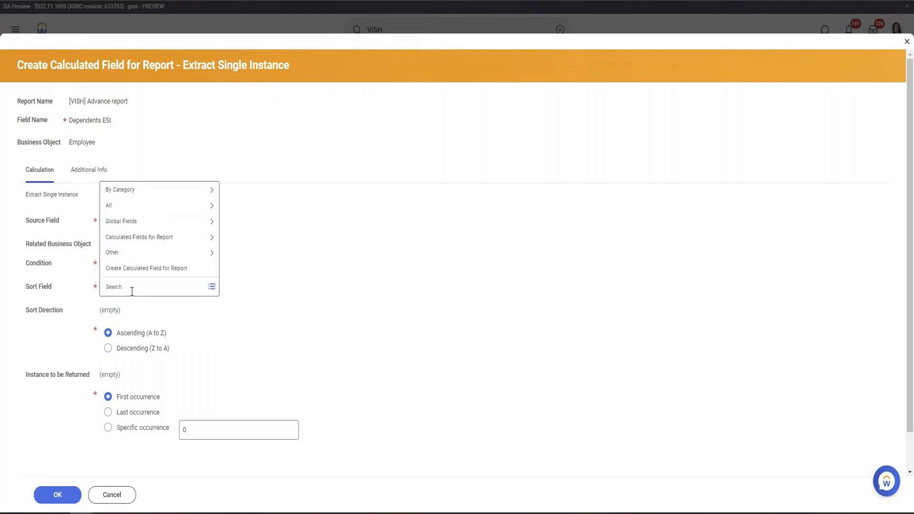
pyautogui.write('effect')
pyautogui.press('Return')
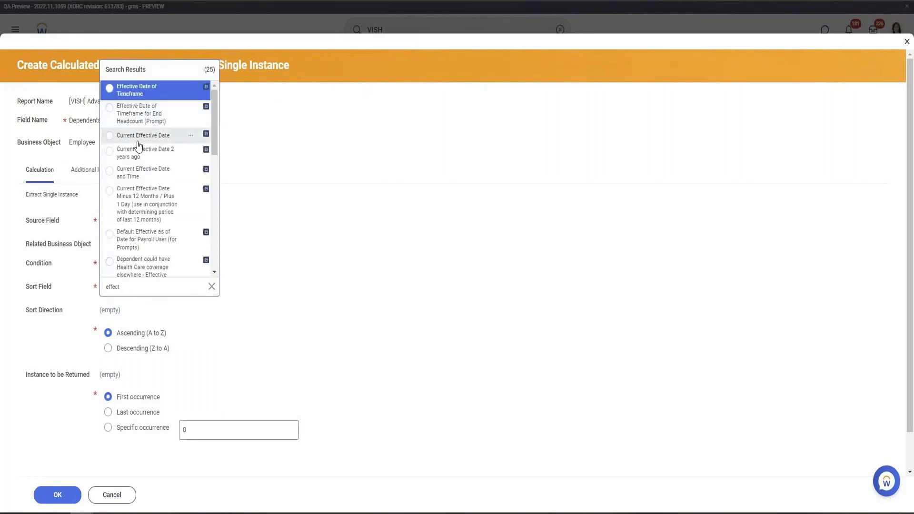
pyautogui.click(139, 141)
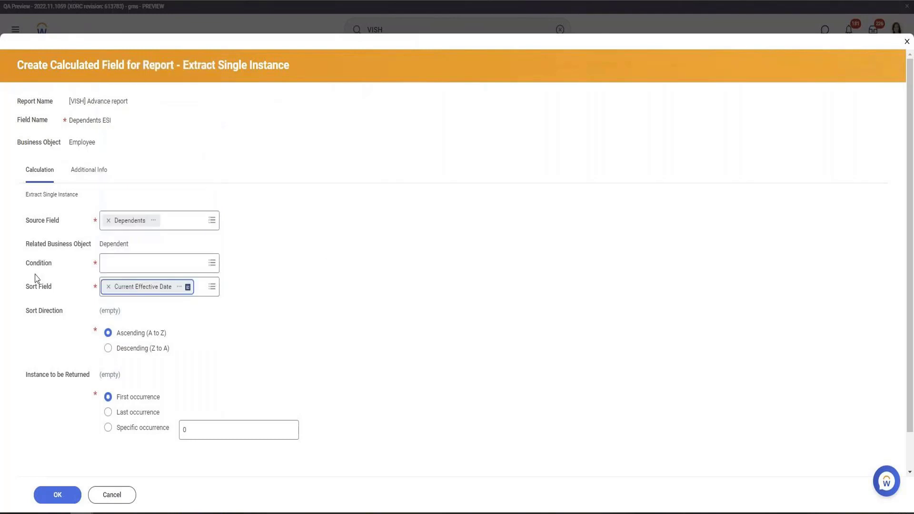
# Create a nested calculated field for the condition, name it Dependent Is Spouce, and set its function to True/False Condition
pyautogui.click(177, 265)
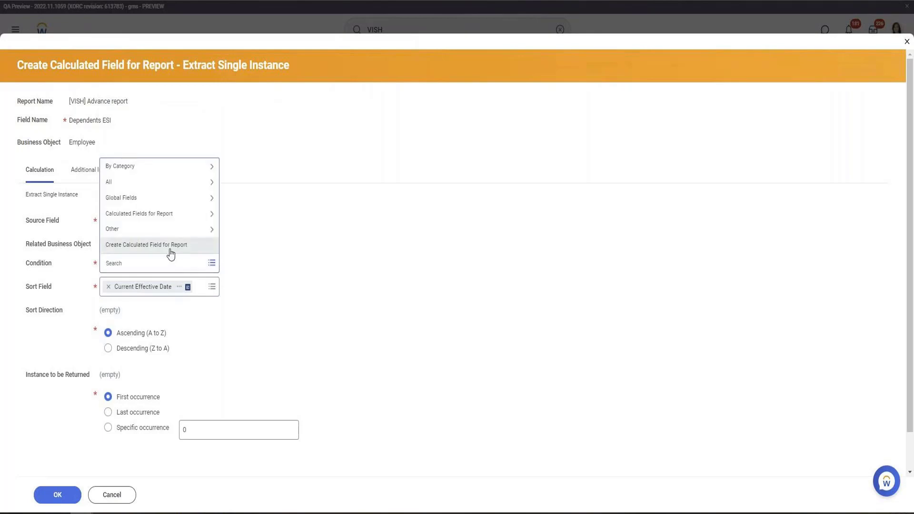
pyautogui.click(170, 249)
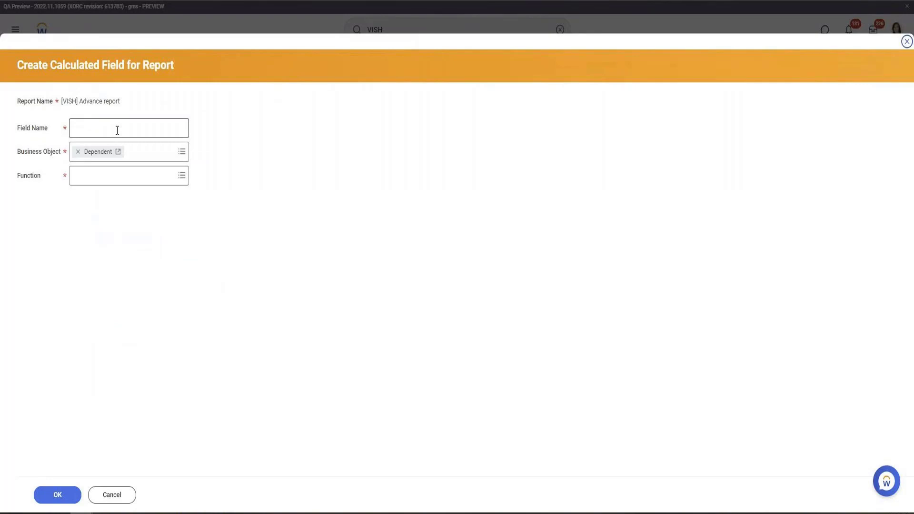
pyautogui.click(117, 130)
pyautogui.write('Depend')
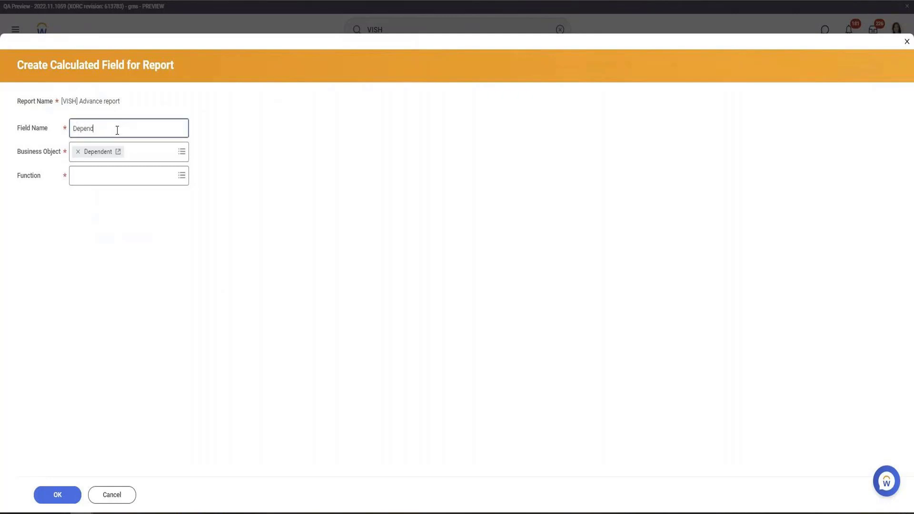
pyautogui.write('nte')
pyautogui.write('nt Is F')
pyautogui.press('BackSpace')
pyautogui.write('Spouce')
pyautogui.press('Tab')
pyautogui.press('Tab')
pyautogui.write('t')
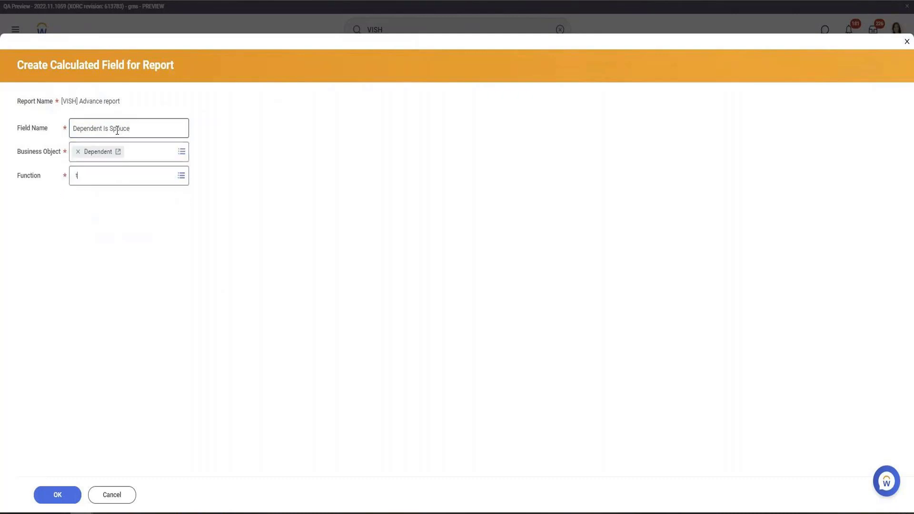
pyautogui.write('rue')
pyautogui.press('Return')
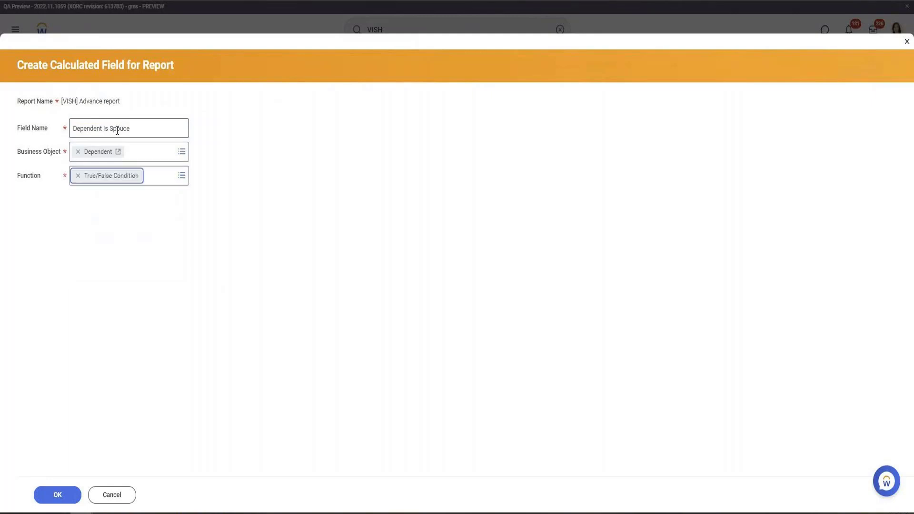
pyautogui.click(69, 491)
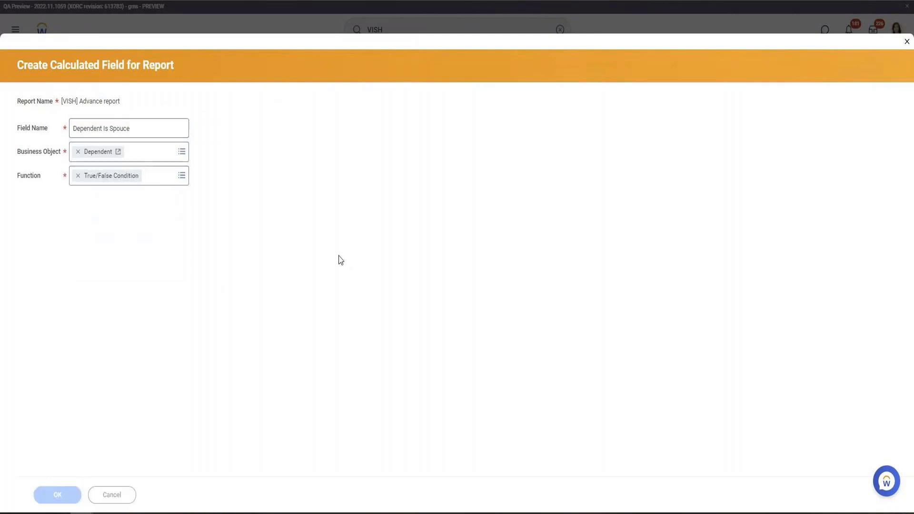
# Search the condition's field list for relation and set the field to Relationship
pyautogui.click(376, 265)
pyautogui.write('Depe')
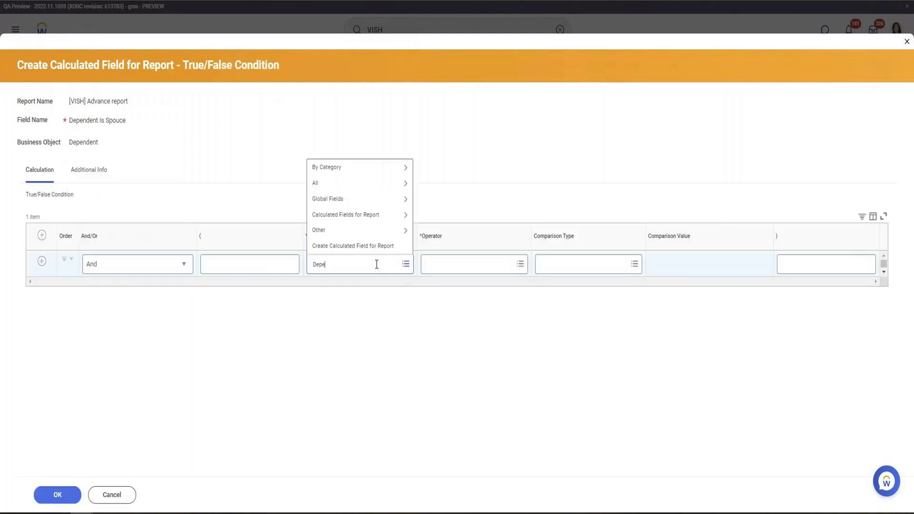
pyautogui.write('nden')
pyautogui.press('BackSpace')
pyautogui.press('BackSpace')
pyautogui.press('BackSpace')
pyautogui.press('BackSpace')
pyautogui.press('BackSpace')
pyautogui.press('BackSpace')
pyautogui.press('BackSpace')
pyautogui.press('BackSpace')
pyautogui.write('realation')
pyautogui.press('Return')
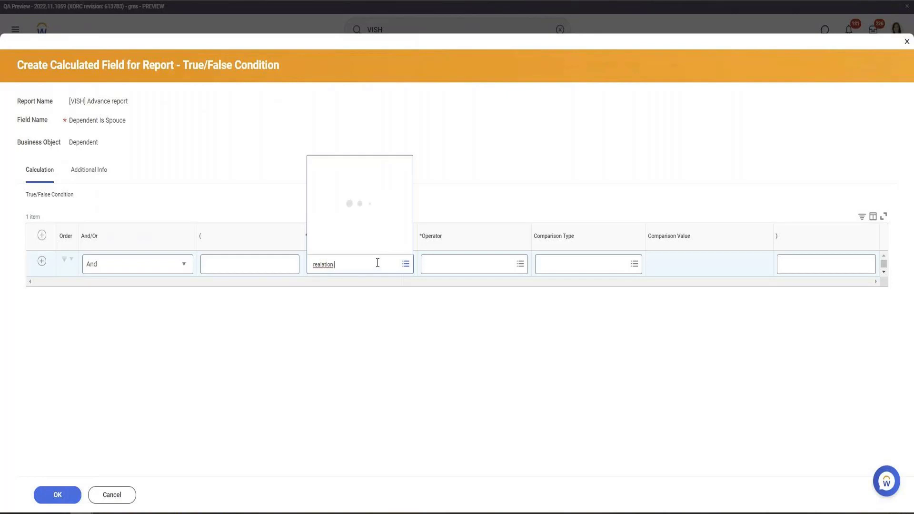
pyautogui.rightClick(346, 266)
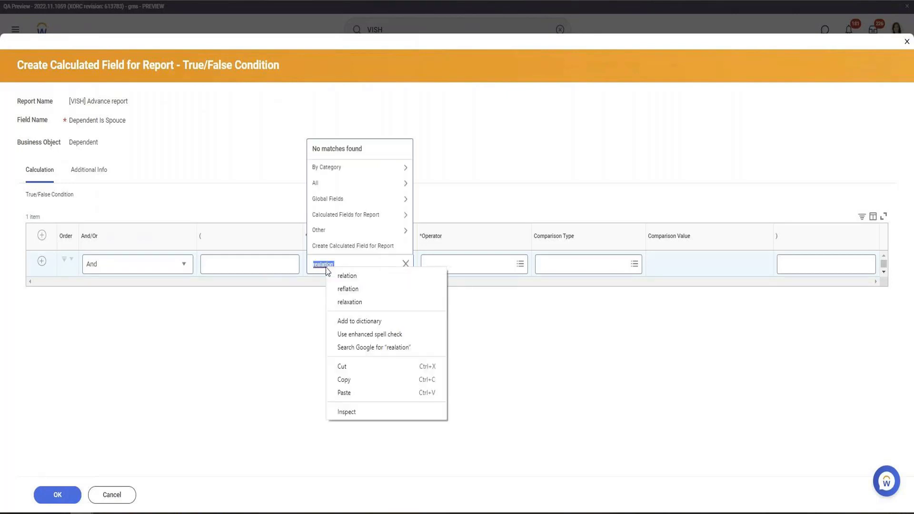
pyautogui.click(353, 275)
pyautogui.press('Return')
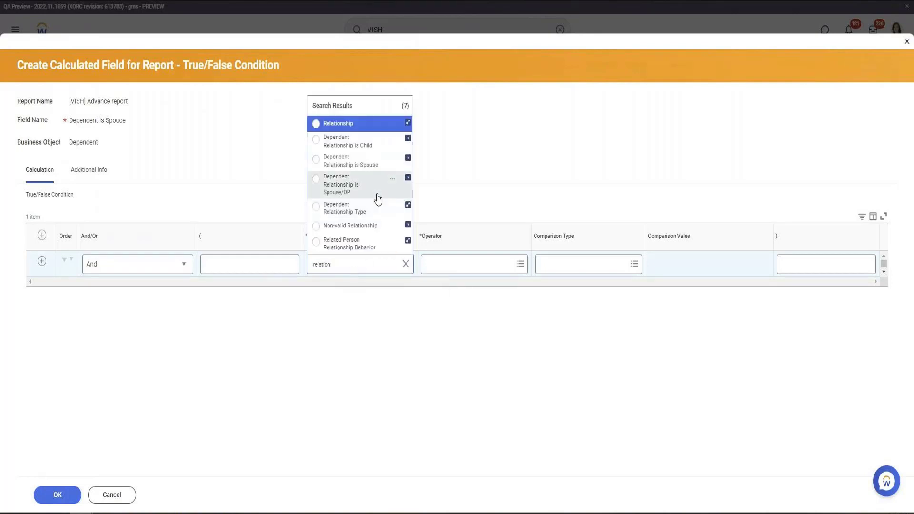
pyautogui.click(378, 200)
# Set the operator to in the selection list, the comparison value to Spouse, and save the nested condition and extract fields
pyautogui.click(453, 263)
pyautogui.write('in the')
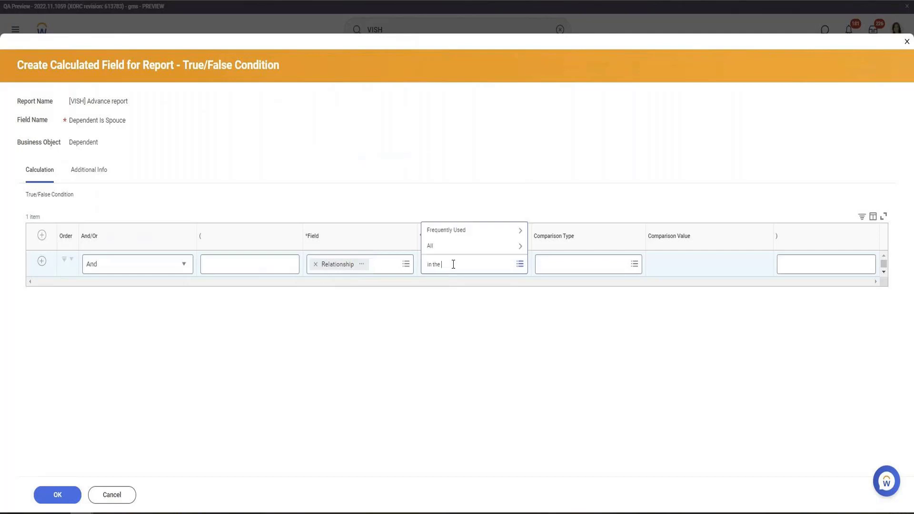
pyautogui.press('Return')
pyautogui.press('Return')
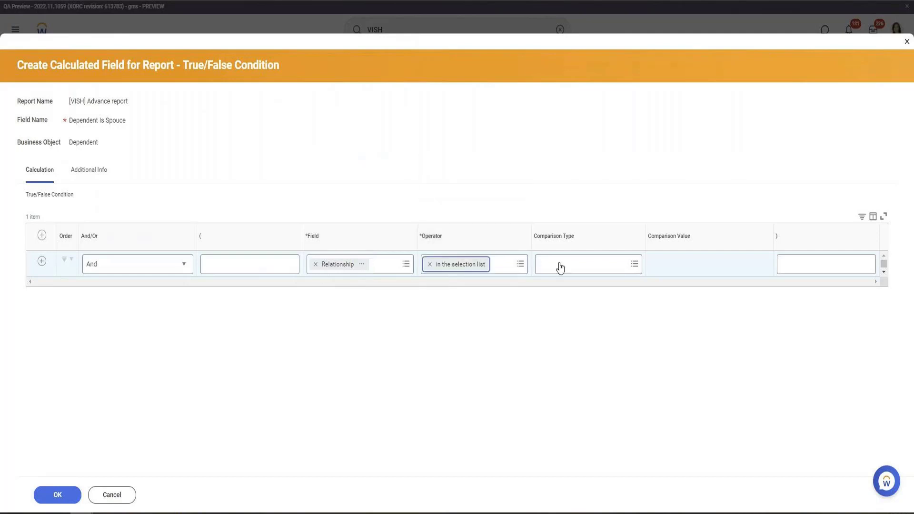
pyautogui.click(706, 267)
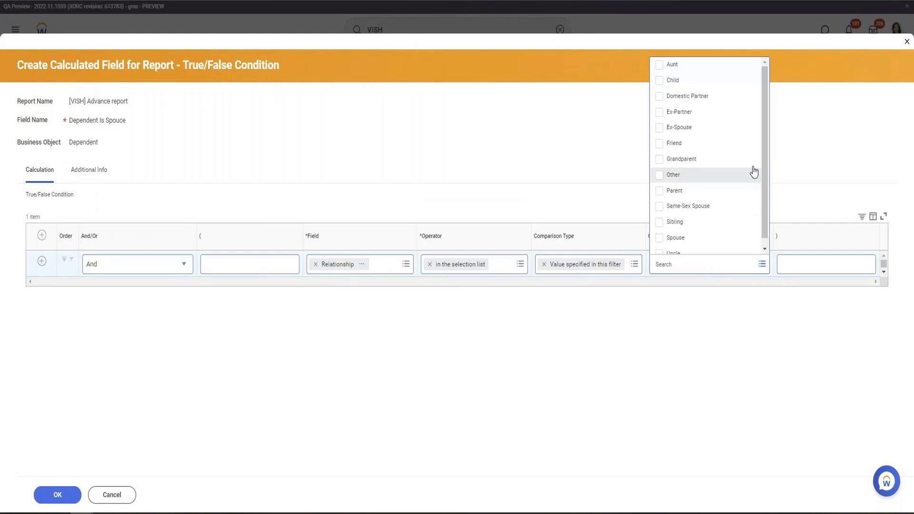
pyautogui.click(664, 241)
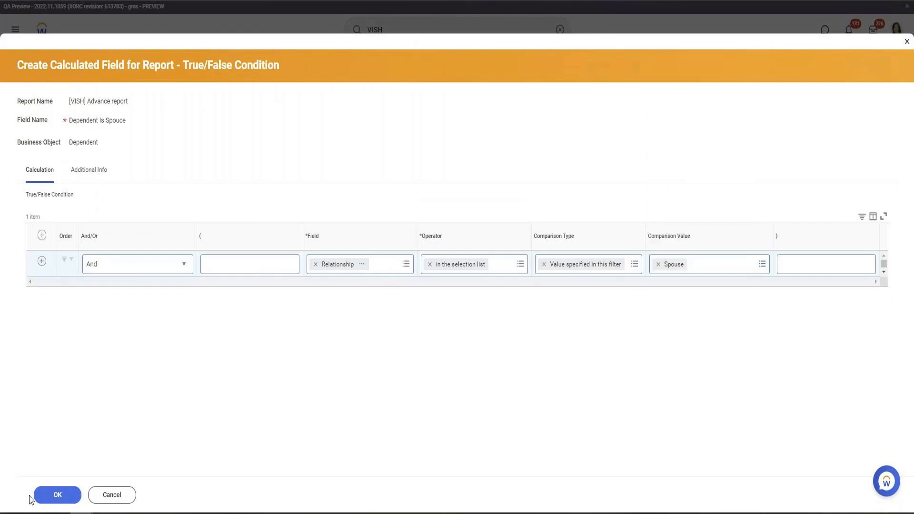
pyautogui.click(57, 495)
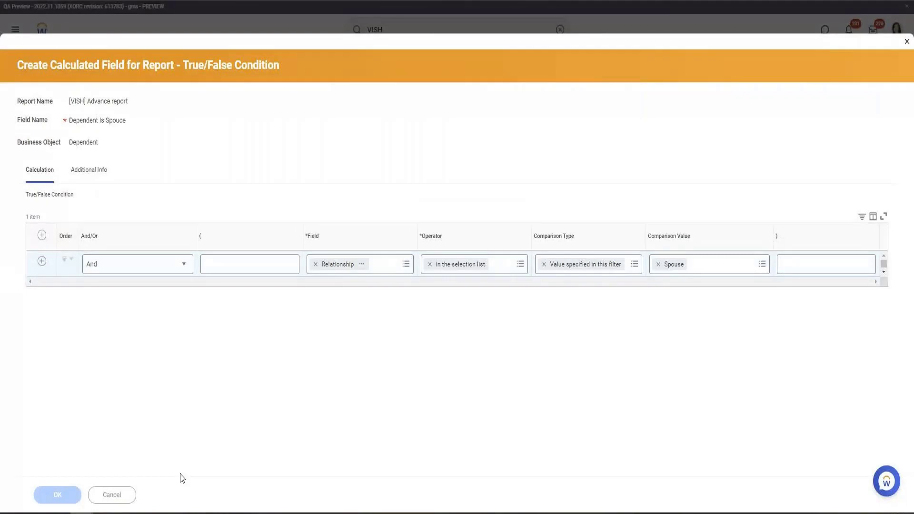
pyautogui.click(54, 497)
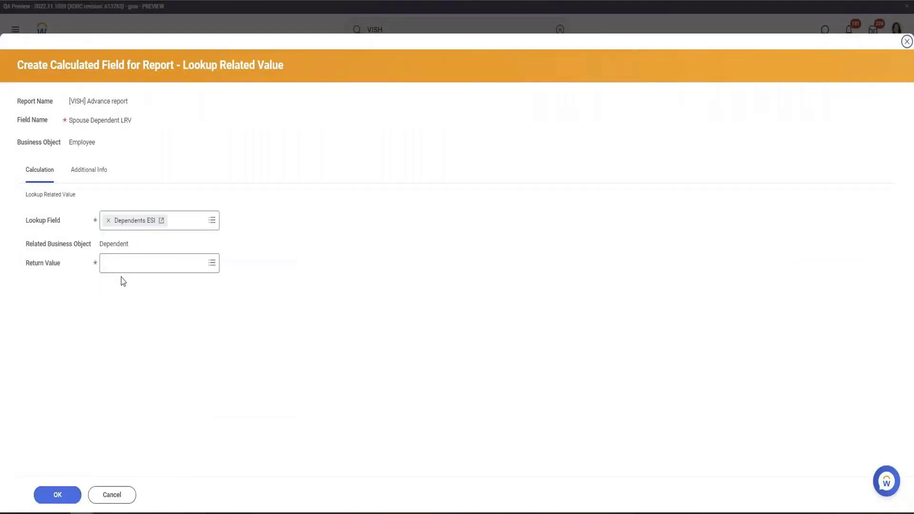
# Set the Spouse Dependent LRV return value to Legal Name - Last Name and save the custom report
pyautogui.click(125, 264)
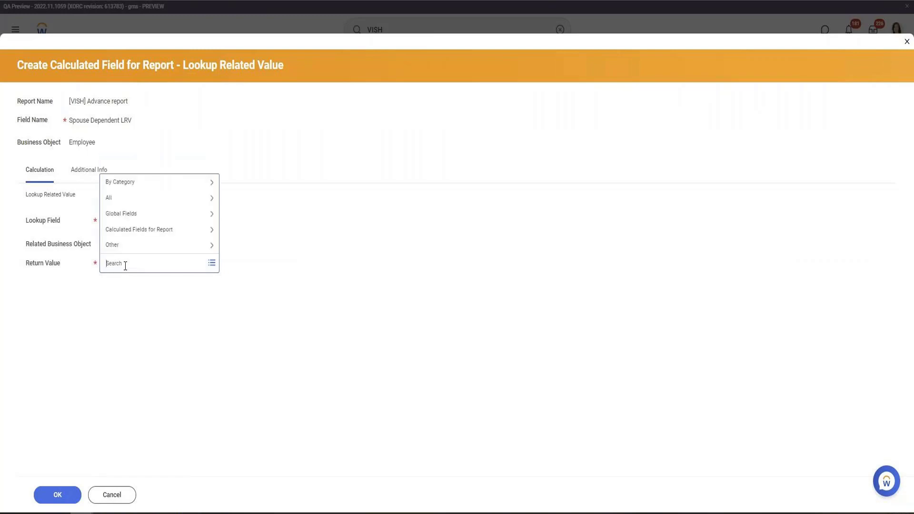
pyautogui.write('Legal Last Name')
pyautogui.press('Return')
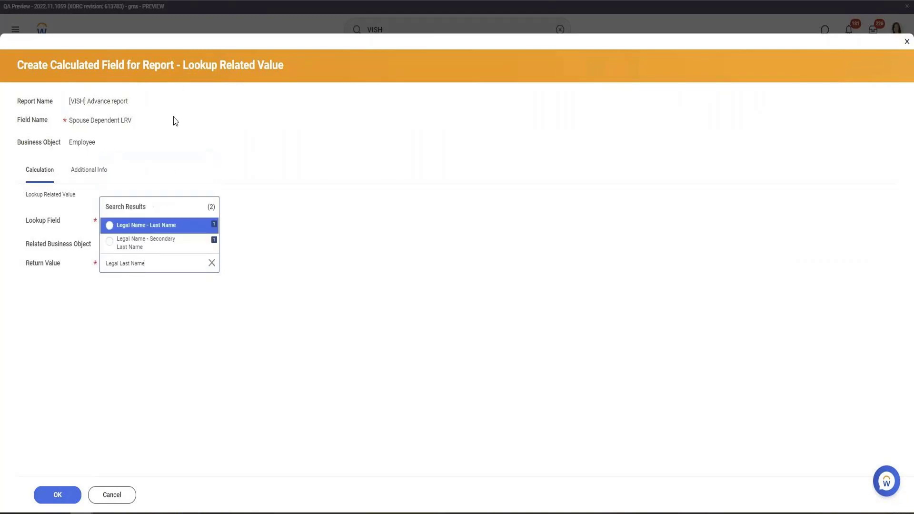
pyautogui.click(149, 233)
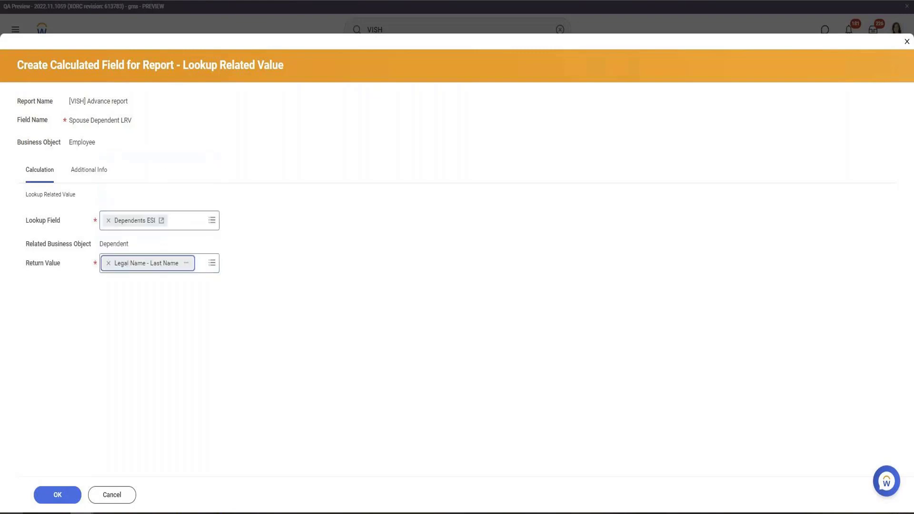
pyautogui.click(66, 498)
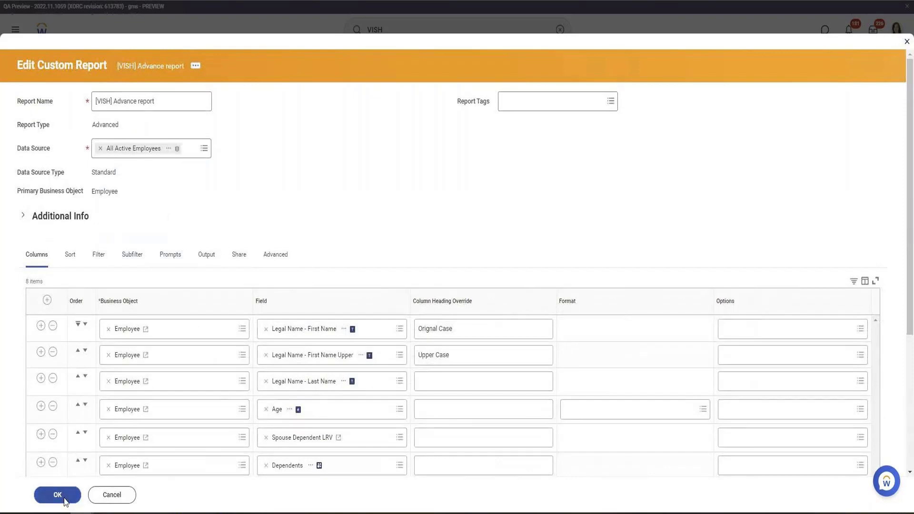
pyautogui.click(66, 500)
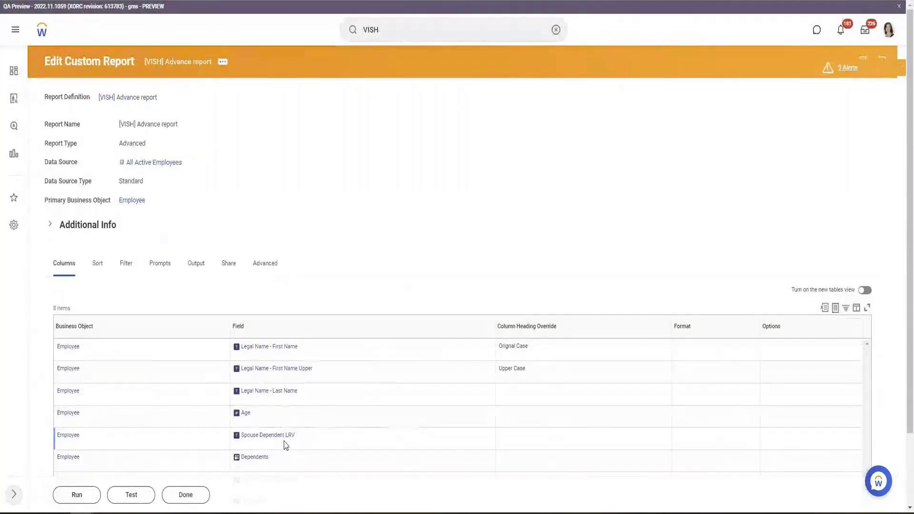
# Run the report and examine the Spouse Dependent LRV values against the dependents' relationships
pyautogui.click(76, 496)
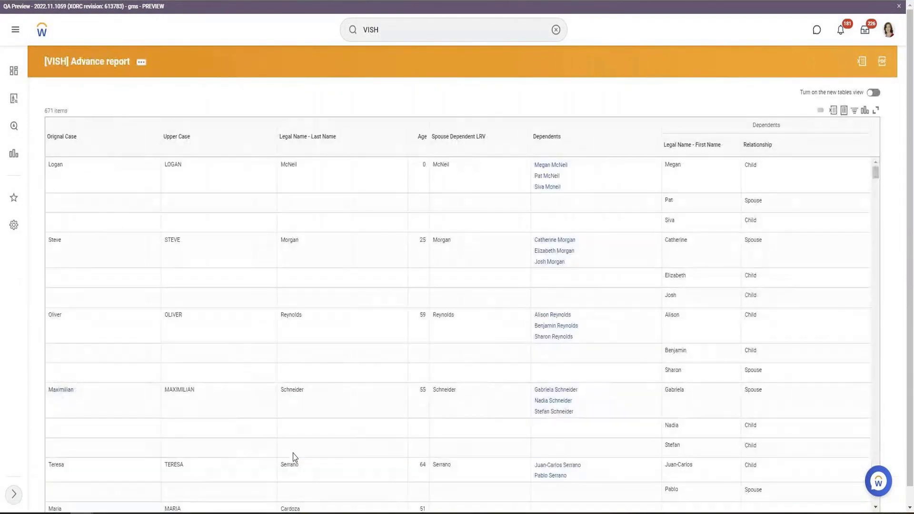
pyautogui.doubleClick(441, 164)
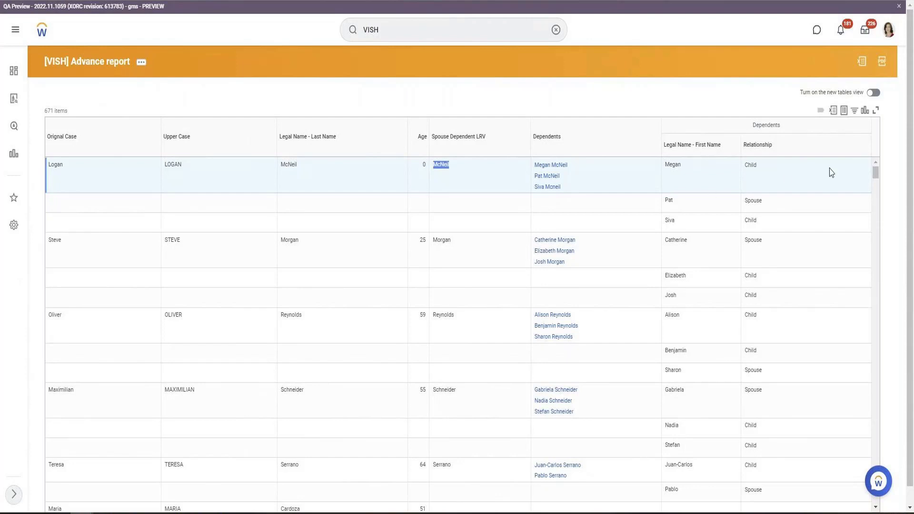
pyautogui.doubleClick(760, 126)
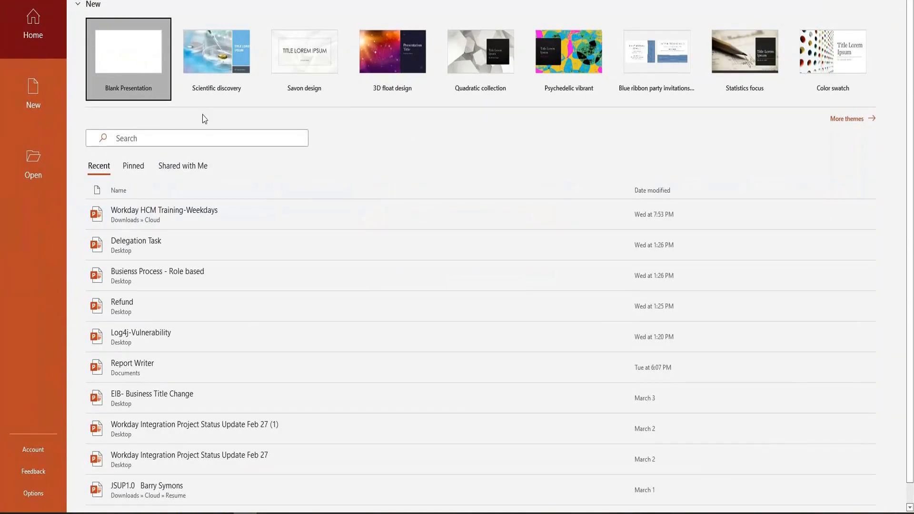
# Switch to PowerPoint, create a blank presentation and add a second slide
pyautogui.click(129, 57)
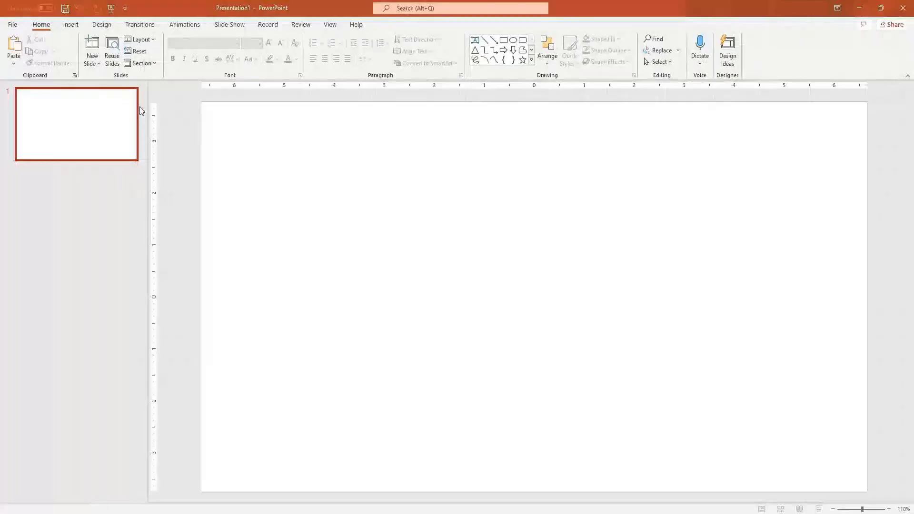
pyautogui.click(112, 214)
pyautogui.press('Return')
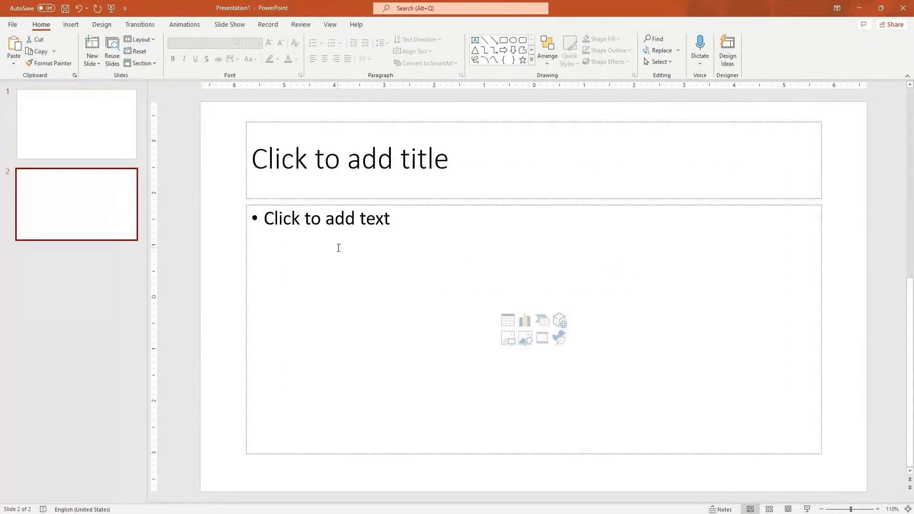
# Delete the text and title placeholders from the second slide
pyautogui.click(395, 209)
pyautogui.click(397, 206)
pyautogui.press('Delete')
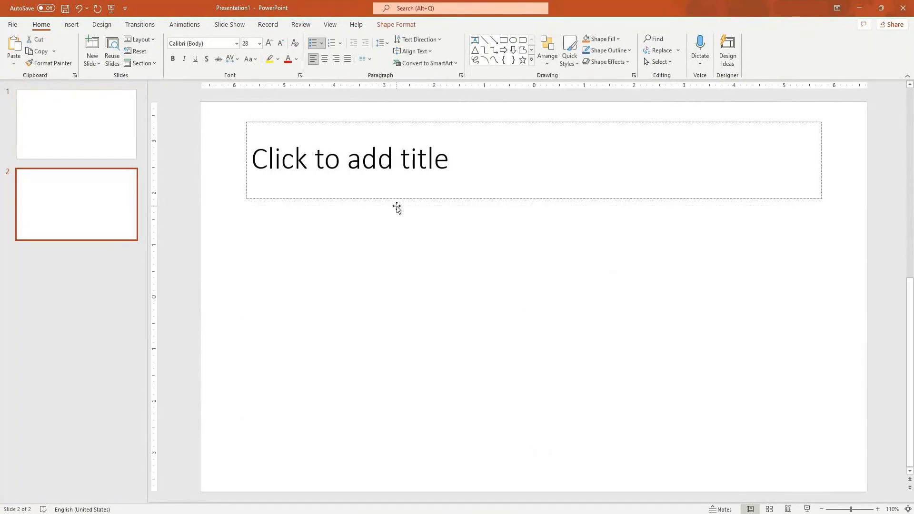
pyautogui.click(365, 199)
pyautogui.press('Delete')
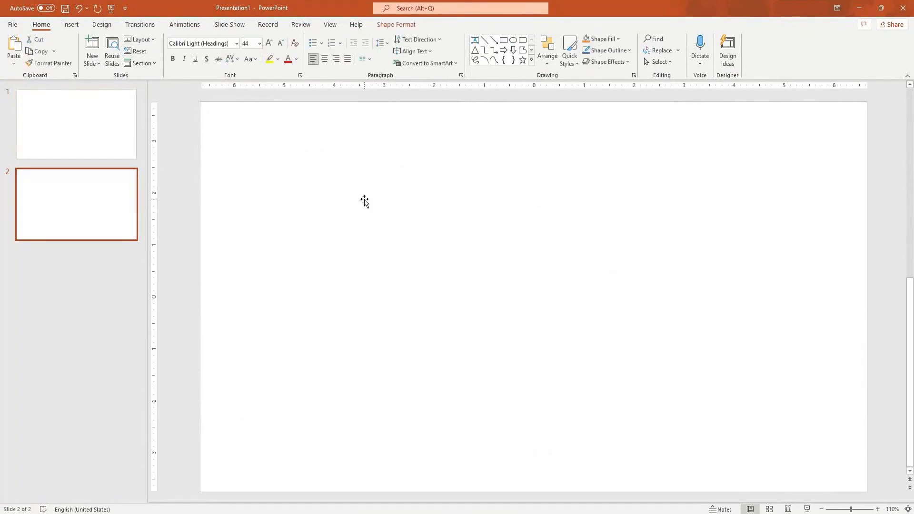
# Draw a rectangle about 4.18 by 3.82 inches on the slide and type Name E inside it
pyautogui.click(503, 41)
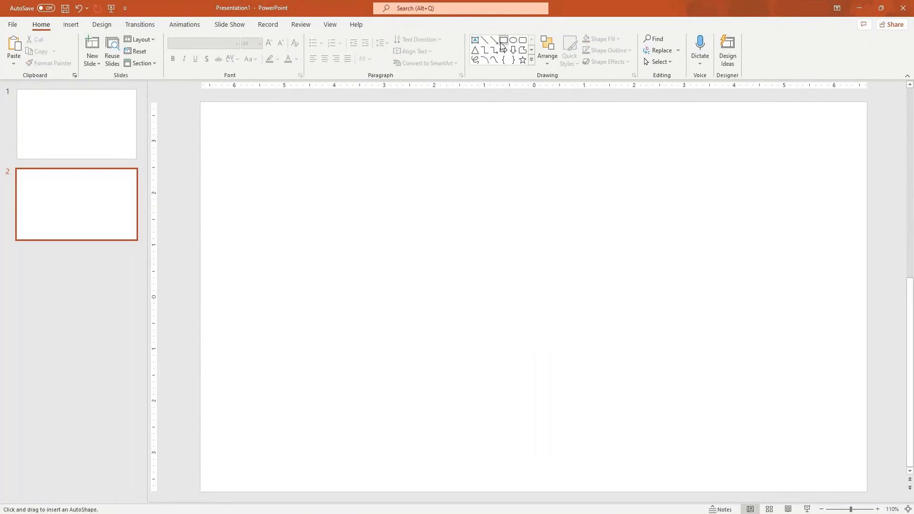
pyautogui.moveTo(243, 152); pyautogui.dragTo(434, 370)
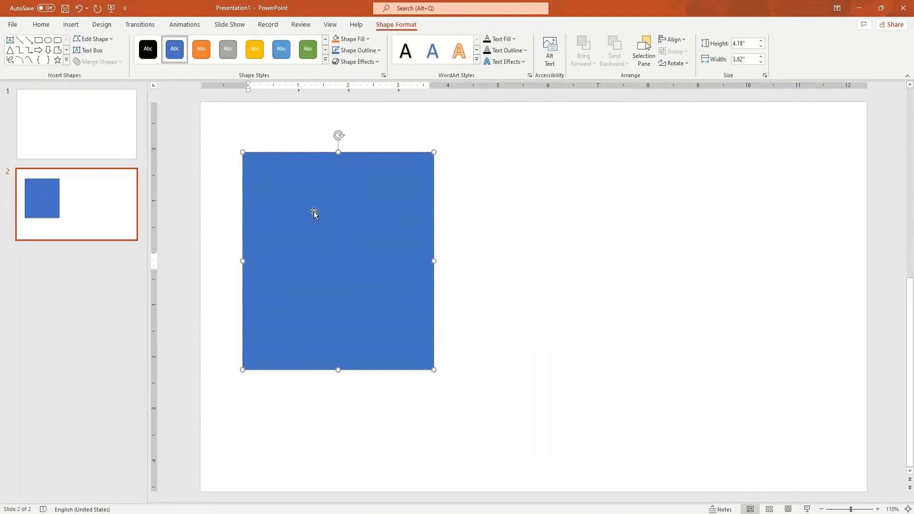
pyautogui.write('Name E')
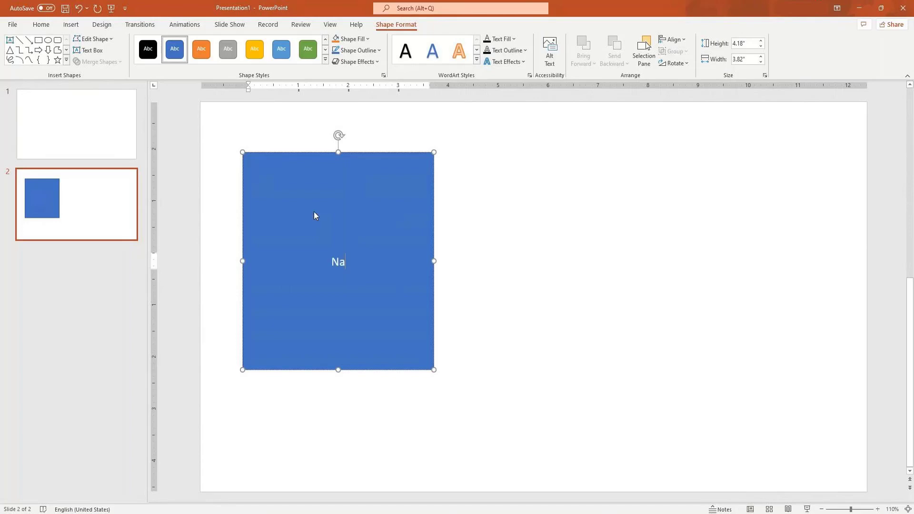
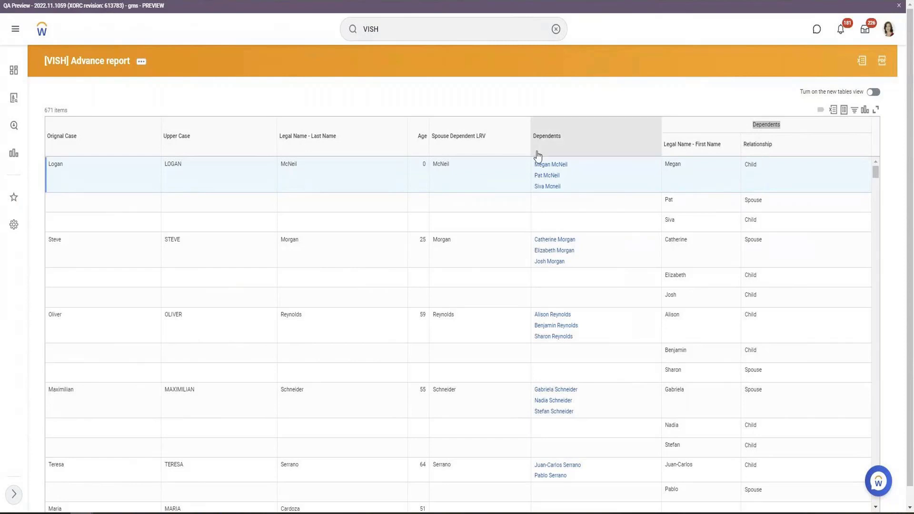
# Examine the Relationship and Spouse Dependent LRV values for the first employees in the report output
pyautogui.doubleClick(759, 201)
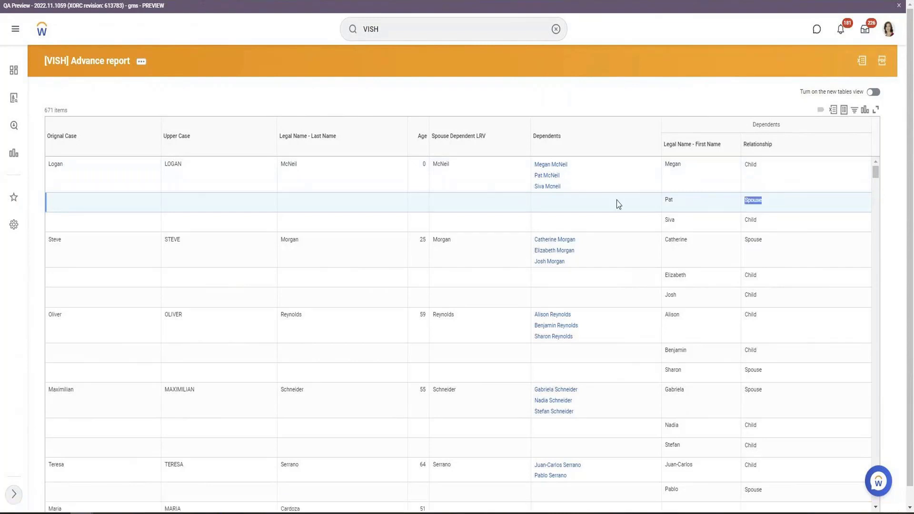
pyautogui.click(438, 166)
pyautogui.doubleClick(439, 165)
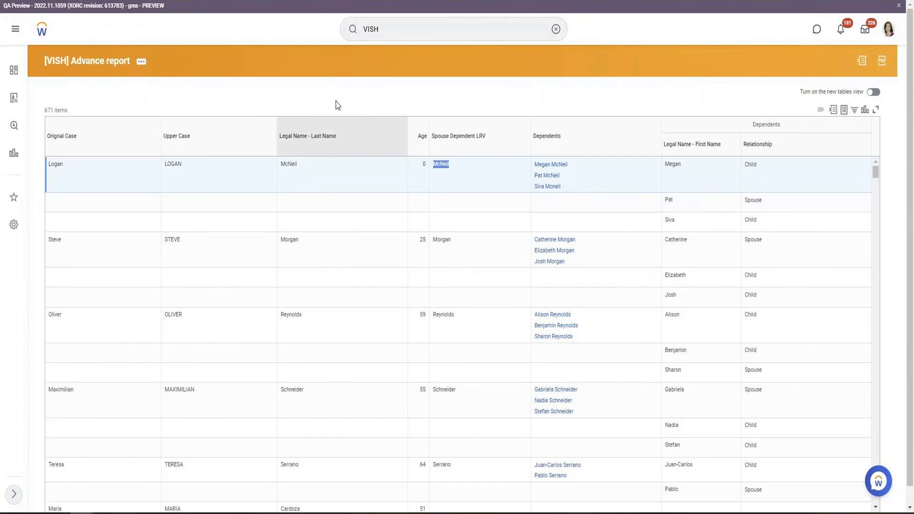
# Duplicate the report's browser tab and open the report definition's columns for editing
pyautogui.rightClick(129, 8)
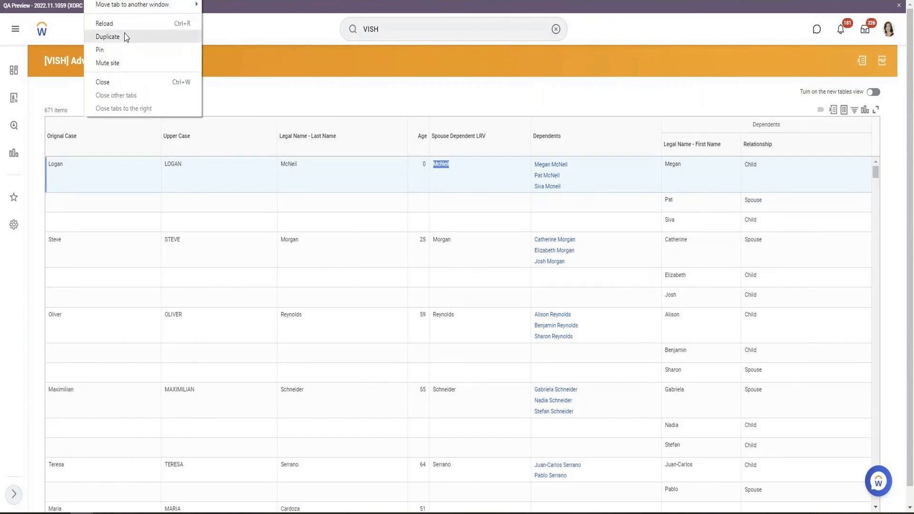
pyautogui.click(124, 35)
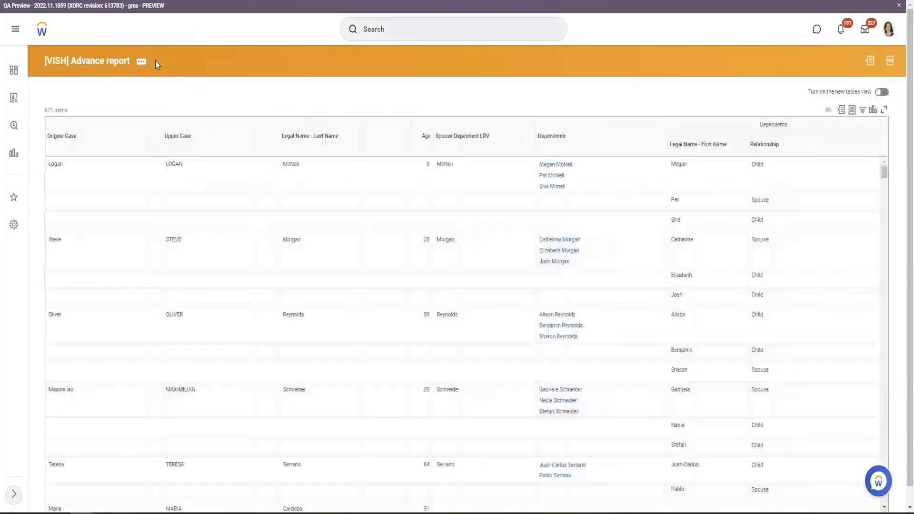
pyautogui.click(141, 60)
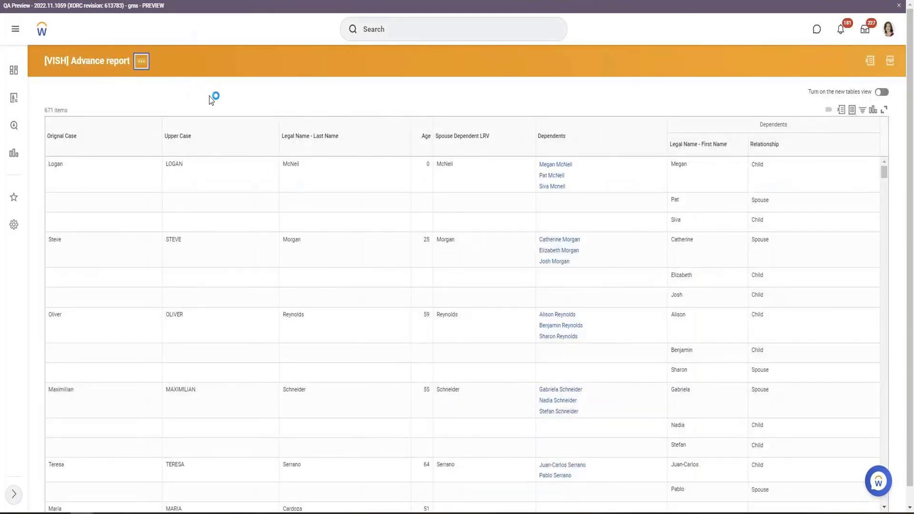
pyautogui.click(399, 221)
pyautogui.scroll(-4, 367, 225)
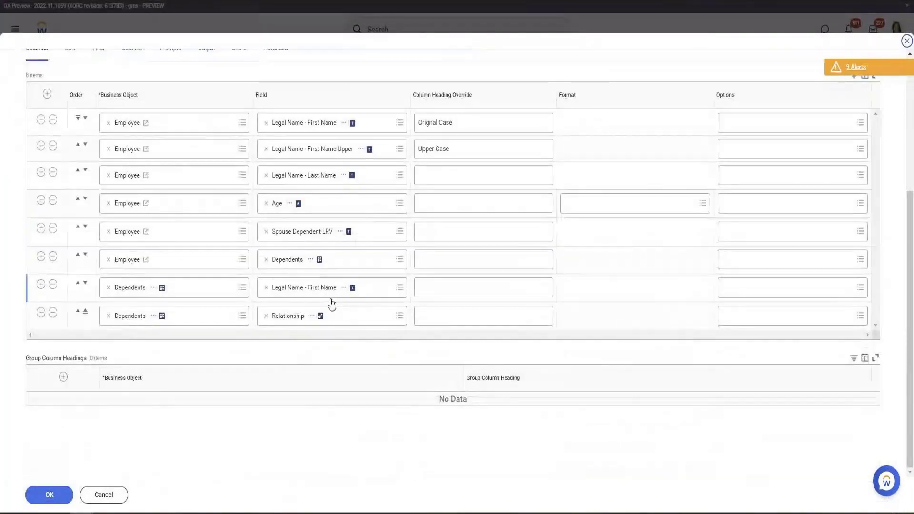
# Trace the Spouse Dependent LRV definition through the Dependents ESI field and its Dependent Is Spouse condition
pyautogui.rightClick(311, 262)
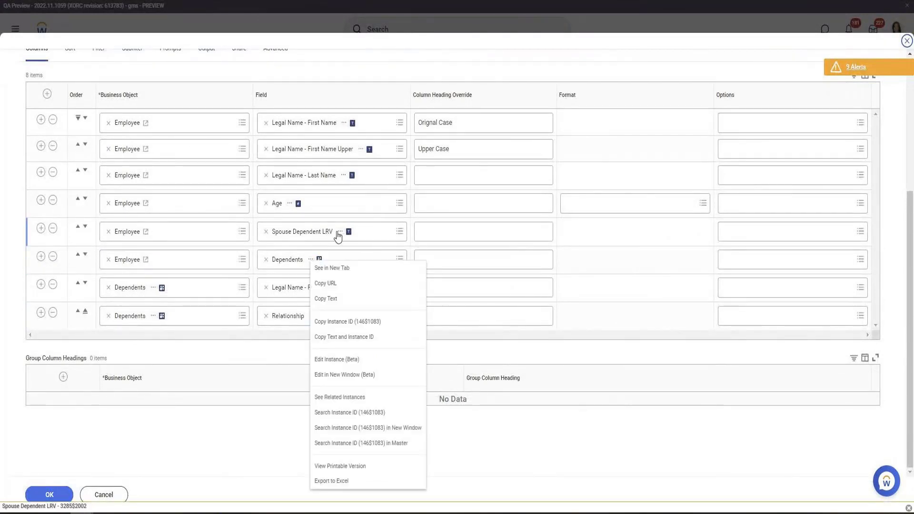
pyautogui.rightClick(338, 237)
pyautogui.click(350, 241)
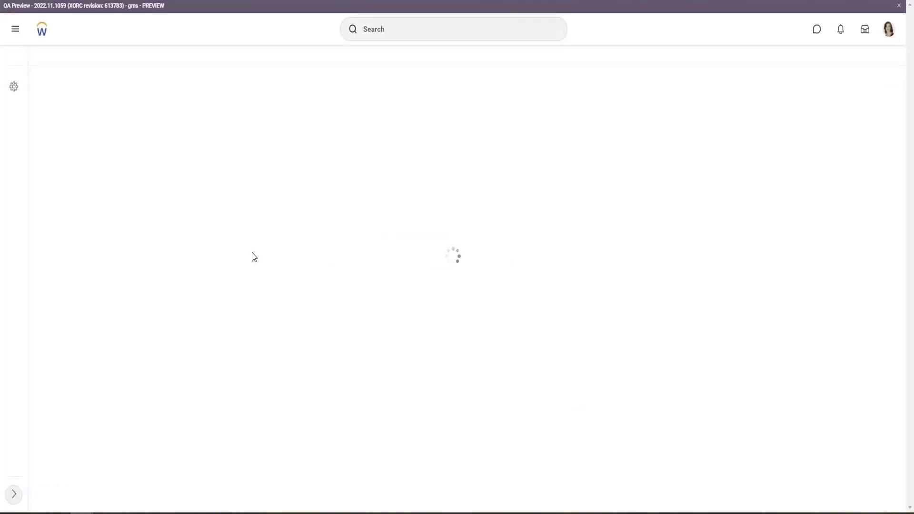
pyautogui.rightClick(160, 232)
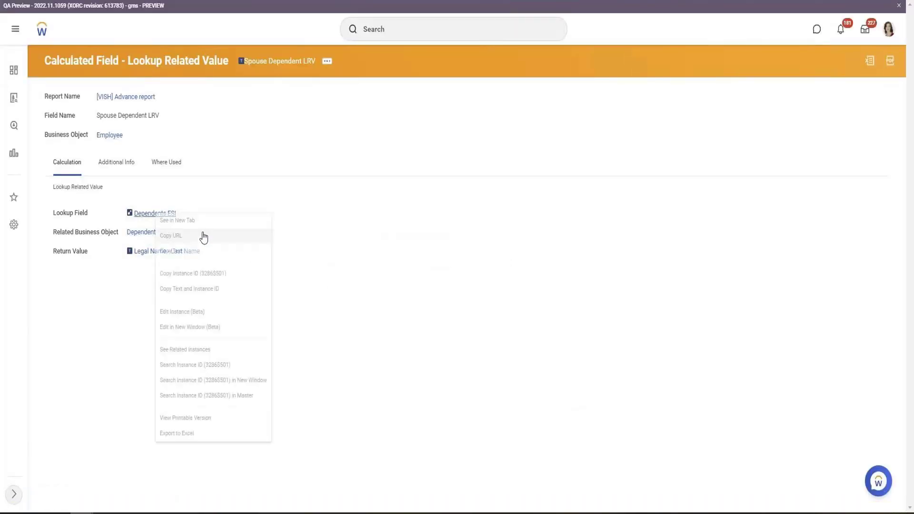
pyautogui.click(190, 220)
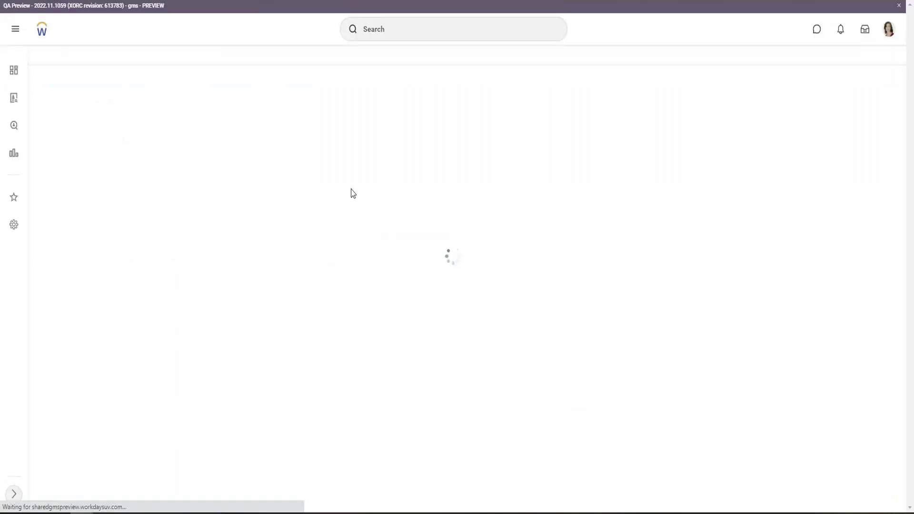
pyautogui.rightClick(160, 251)
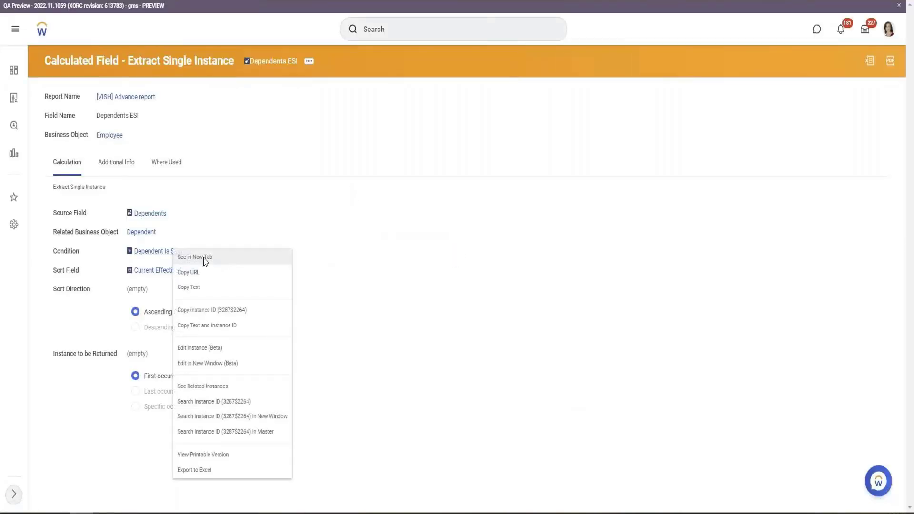
pyautogui.click(387, 247)
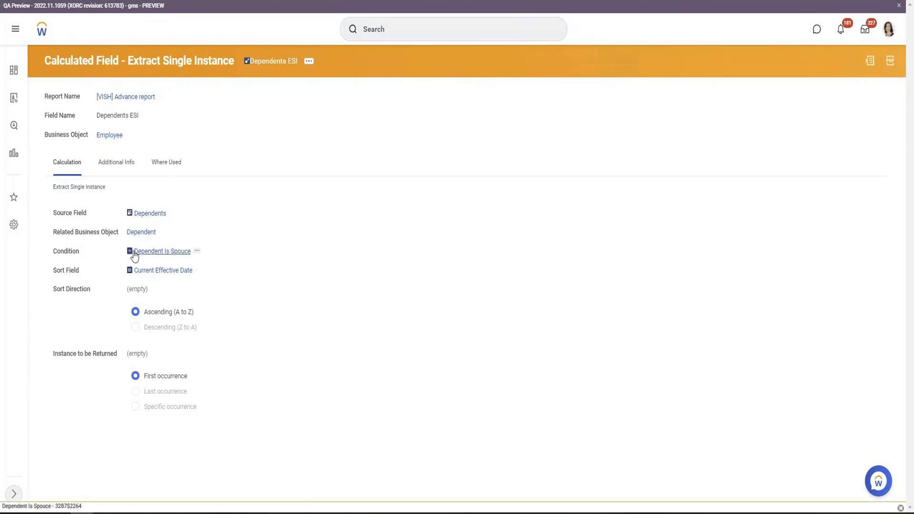
pyautogui.doubleClick(66, 253)
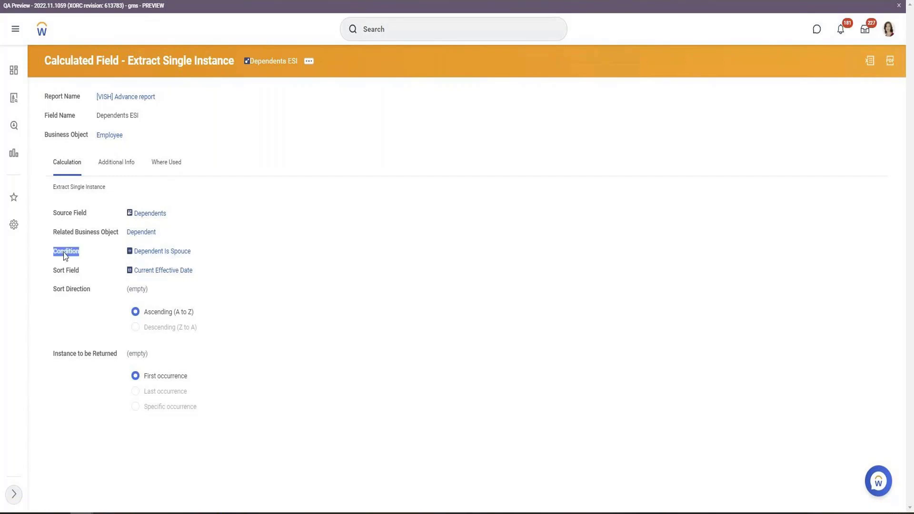
pyautogui.click(170, 252)
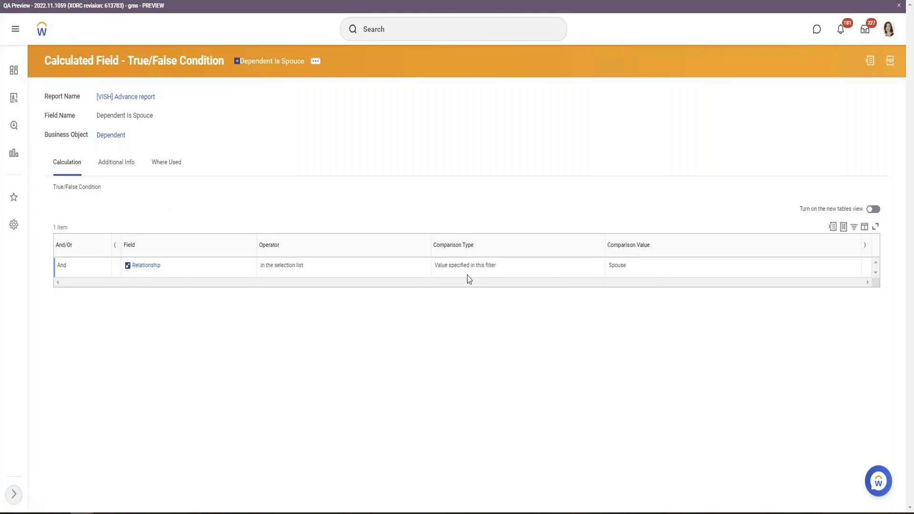
pyautogui.hotkey('alt', 'Left')
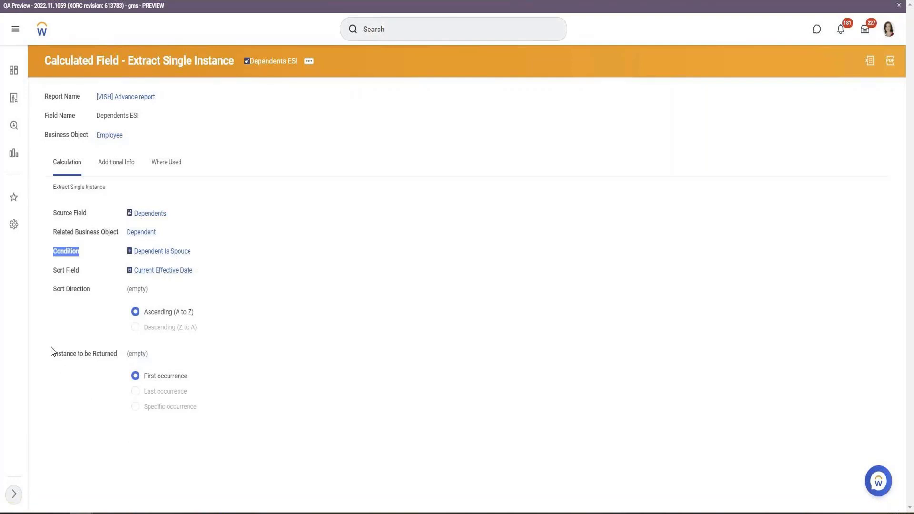
pyautogui.moveTo(52, 354); pyautogui.dragTo(192, 378)
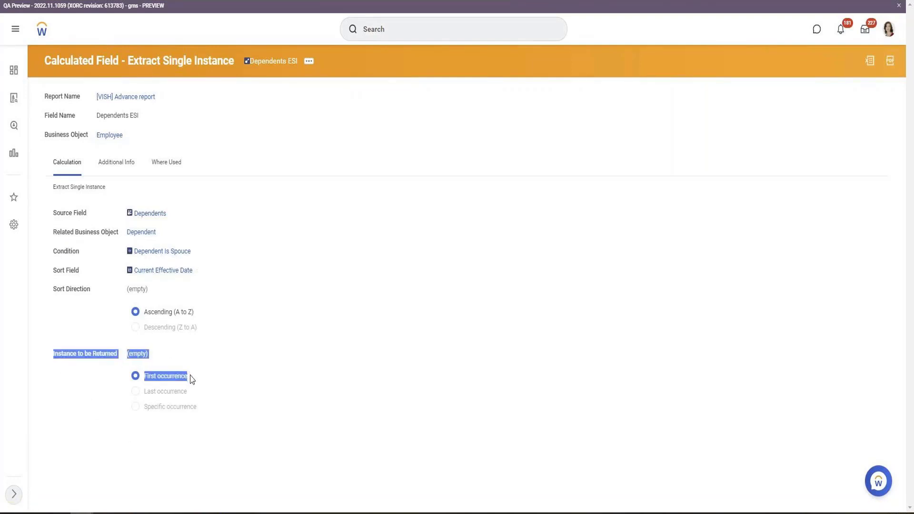
pyautogui.tripleClick(147, 389)
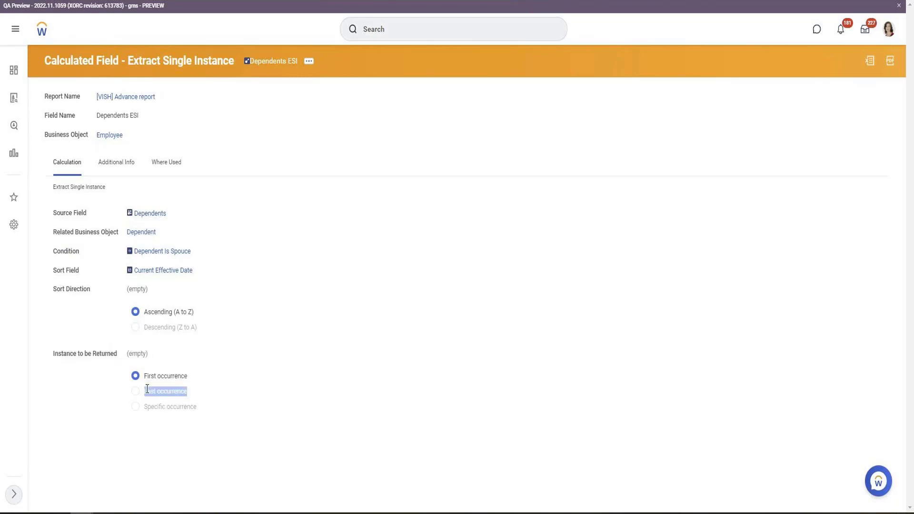
pyautogui.tripleClick(165, 404)
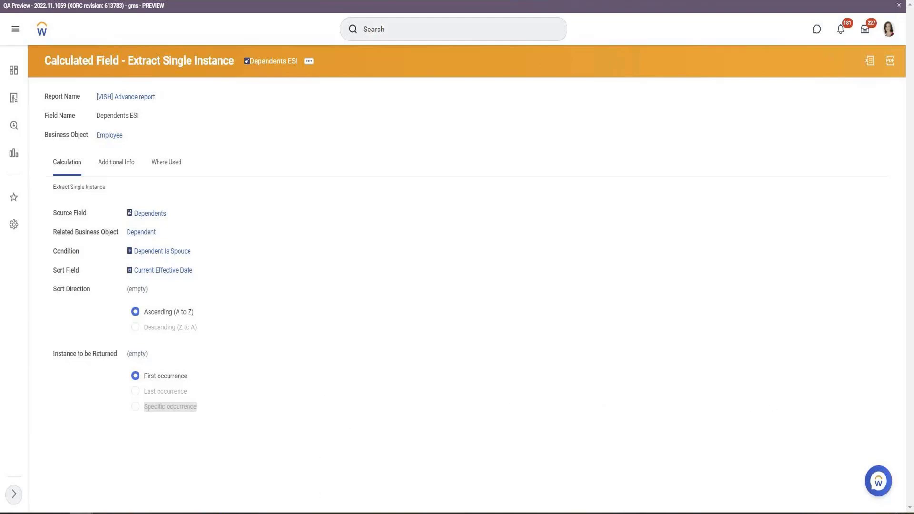
pyautogui.hotkey('ctrl', 'Tab')
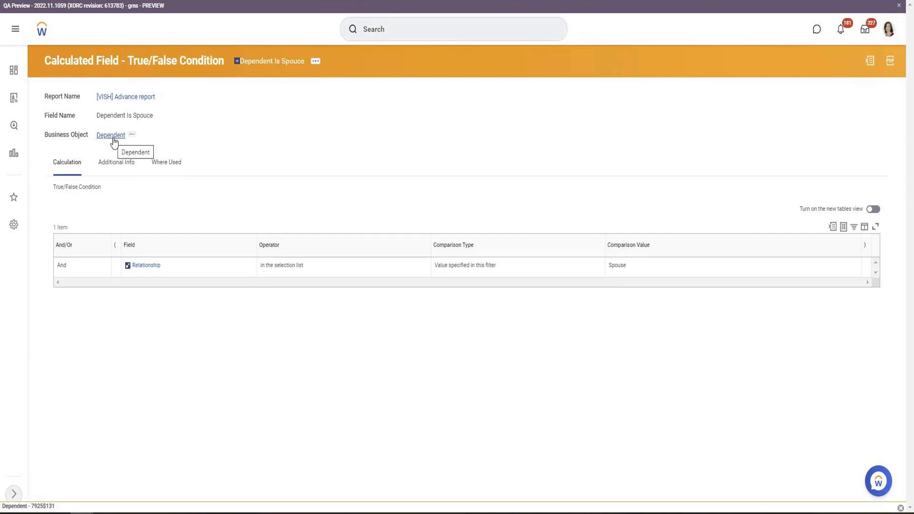
pyautogui.tripleClick(62, 136)
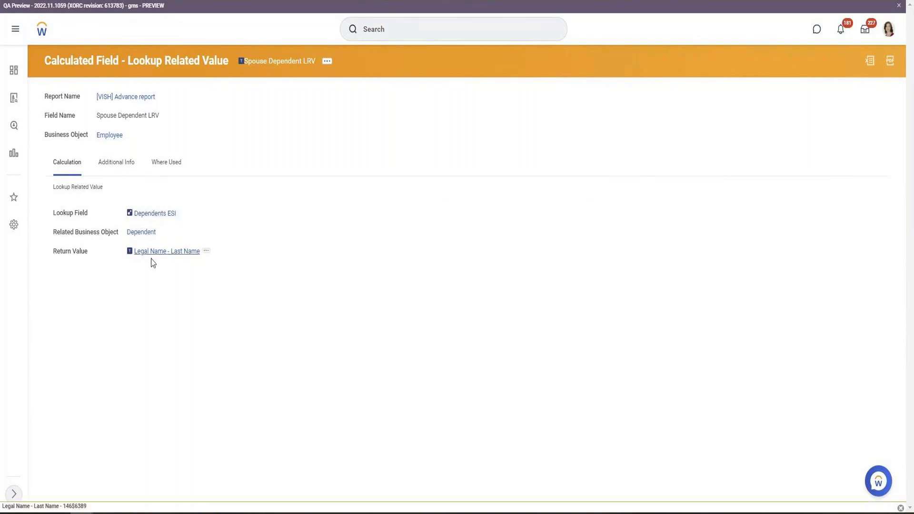
pyautogui.tripleClick(66, 257)
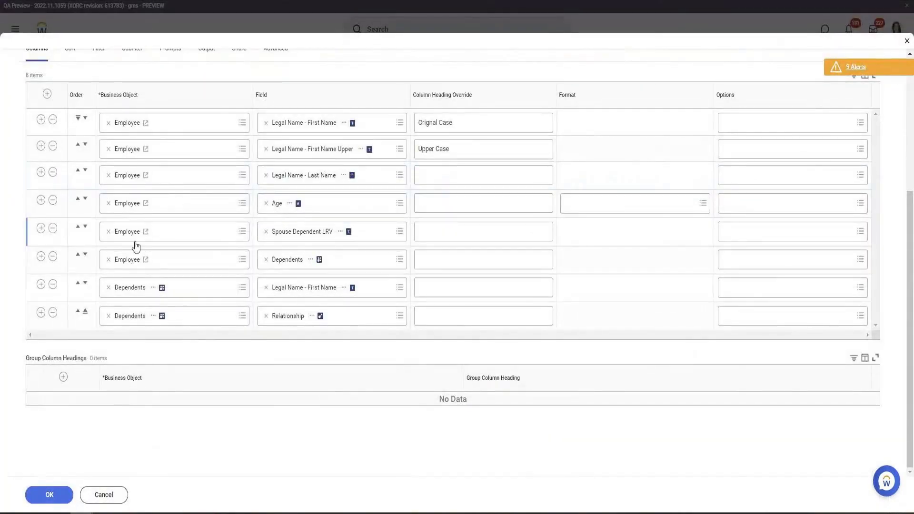
# Insert a new column row below Spouse Dependent LRV and begin creating a calculated field for it
pyautogui.click(40, 232)
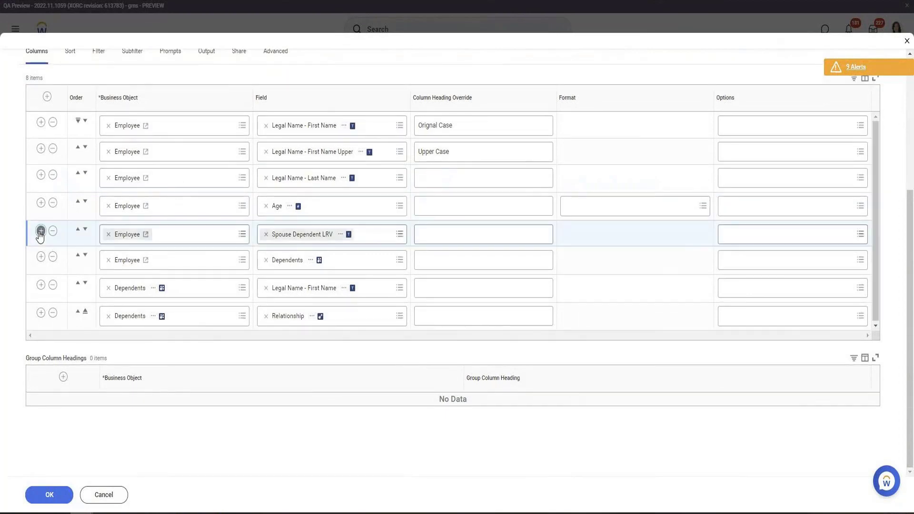
pyautogui.click(306, 259)
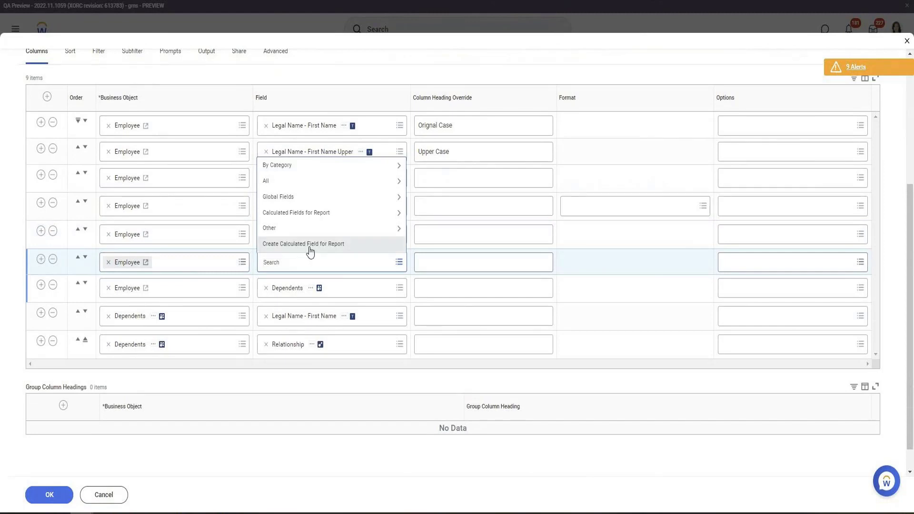
pyautogui.click(312, 244)
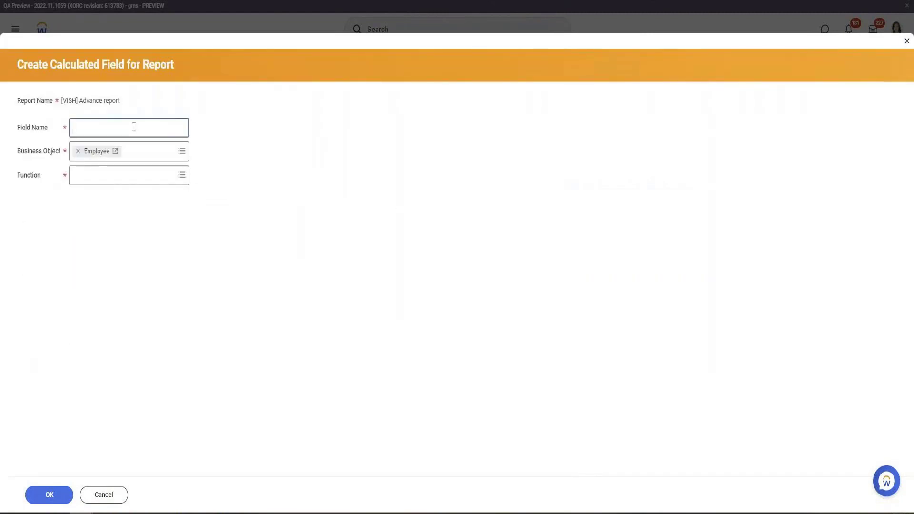
# Start a Lookup Related Value calculated field named CF Spouse Age on Employee
pyautogui.write('CF Spouse Age')
pyautogui.press('Tab')
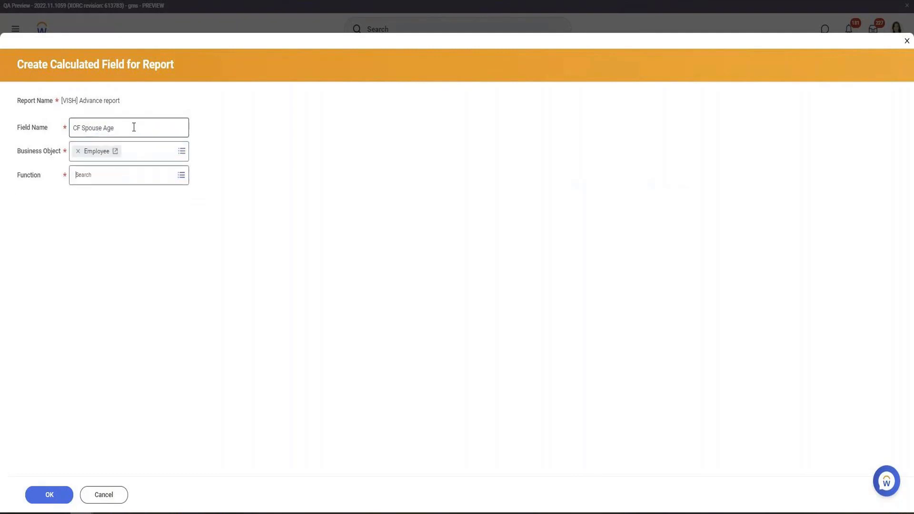
pyautogui.write('loo')
pyautogui.press('Return')
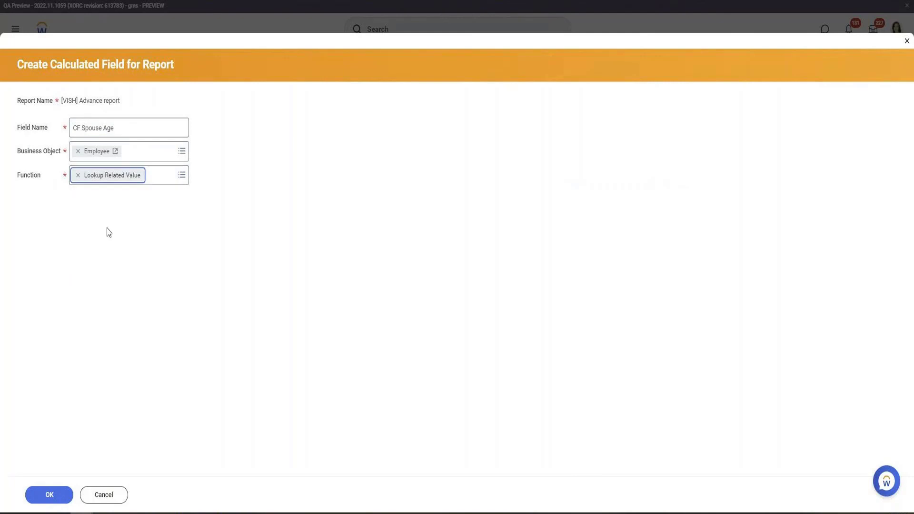
pyautogui.click(69, 492)
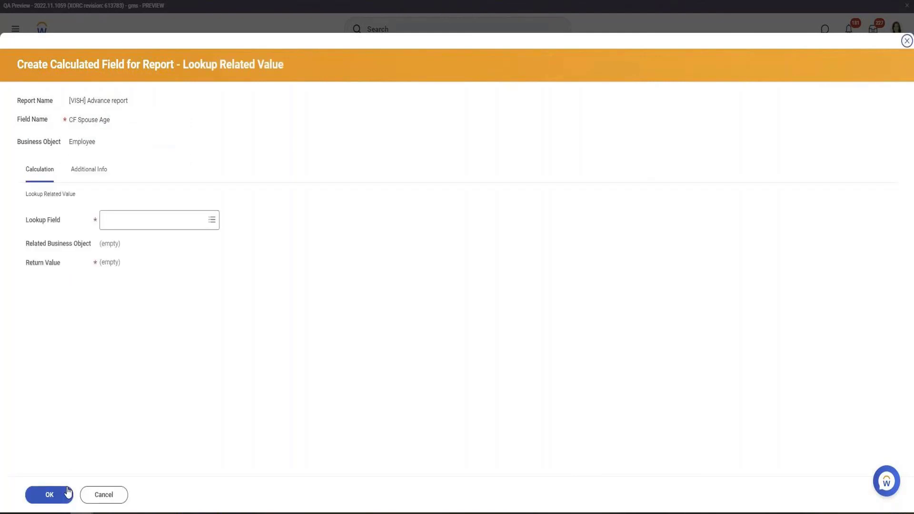
pyautogui.click(163, 220)
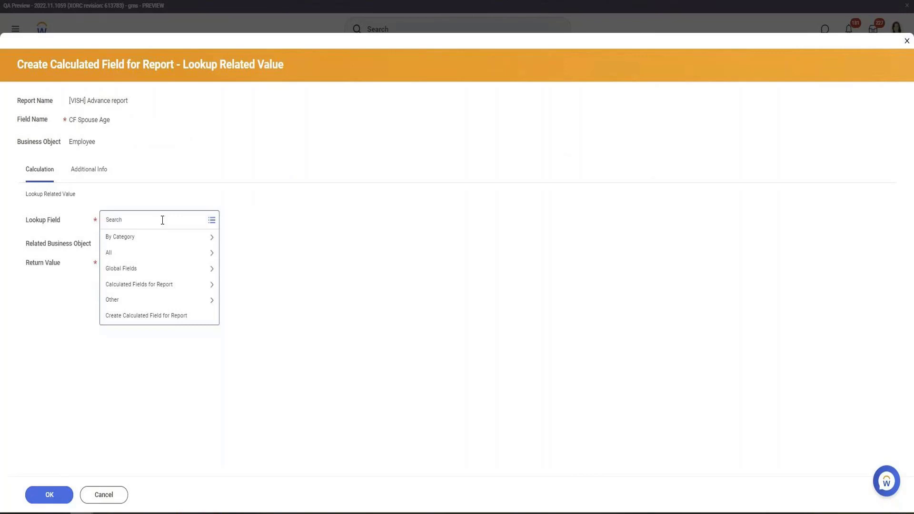
pyautogui.click(162, 327)
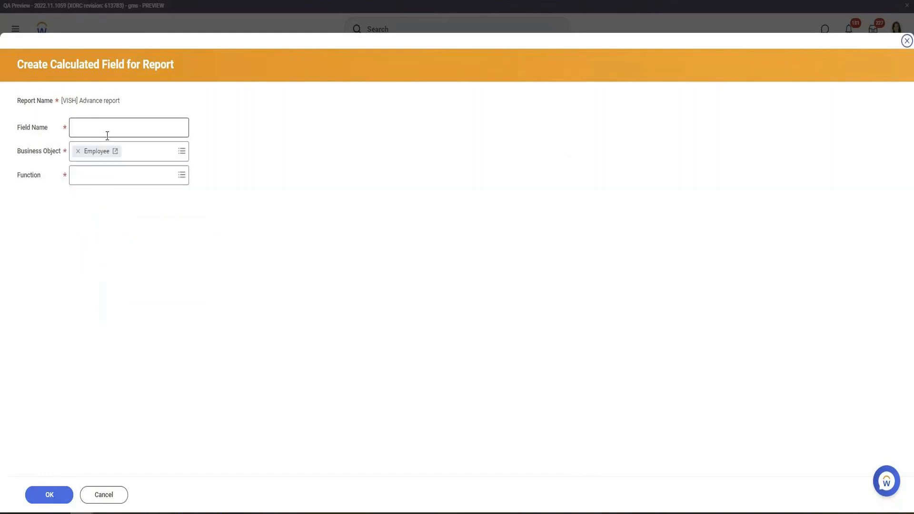
pyautogui.click(106, 132)
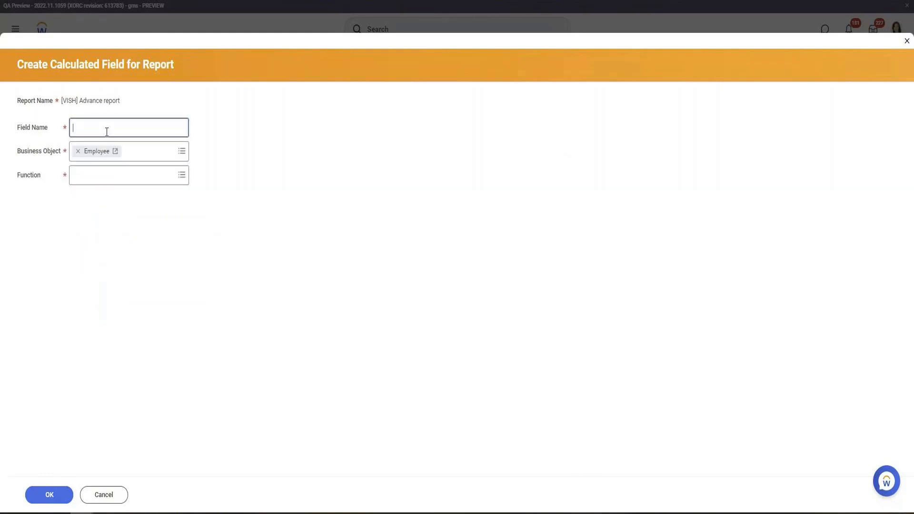
# Create a calculated field named CF Spouse Information ESI using the Extract Single Instance function
pyautogui.write('CF ESISpouse Information')
pyautogui.click(123, 174)
pyautogui.write('E')
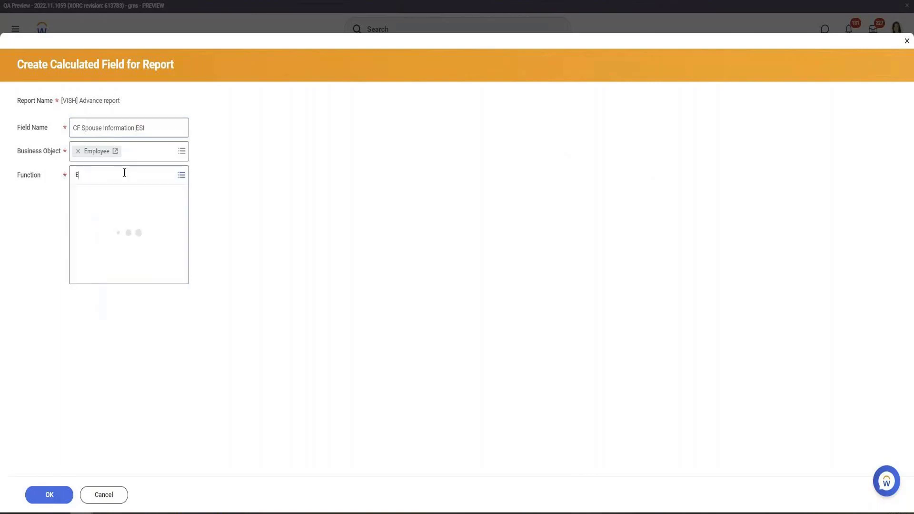
pyautogui.write('SI')
pyautogui.press('Return')
pyautogui.click(47, 495)
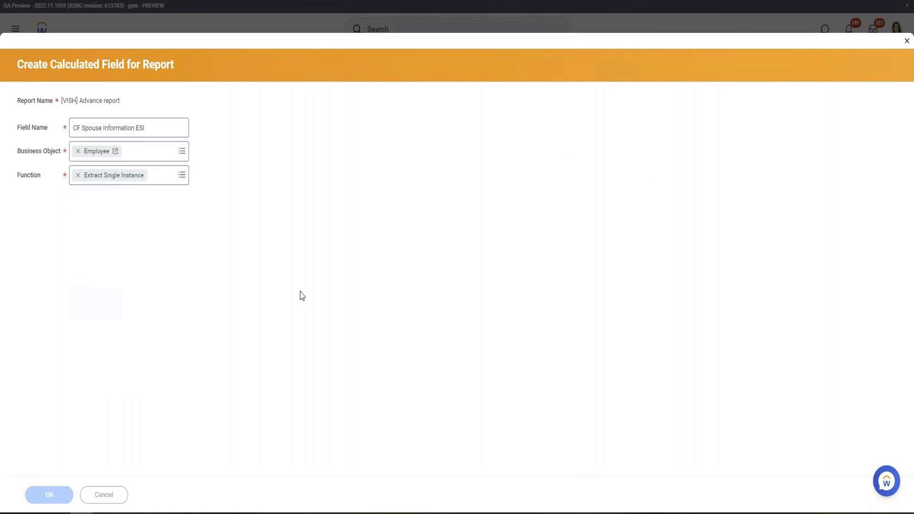
# Set the Extract Single Instance source field to Dependents
pyautogui.click(130, 224)
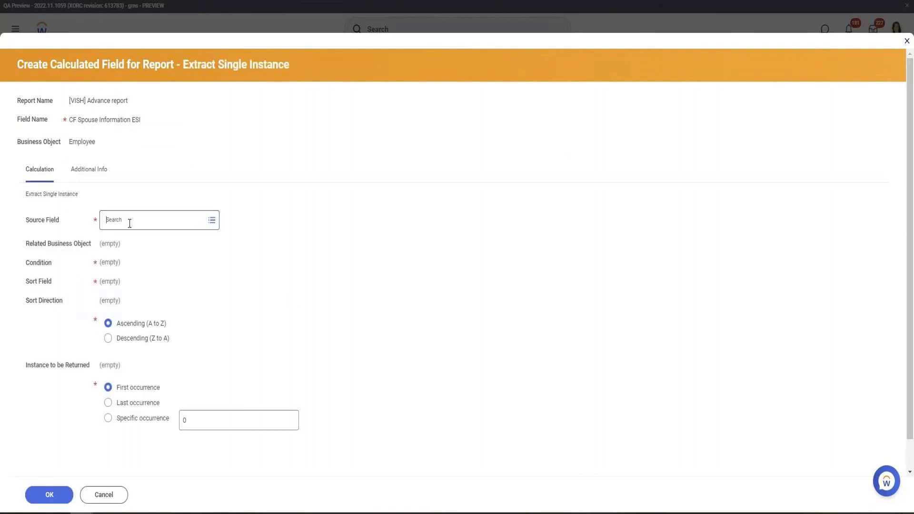
pyautogui.write('Depen')
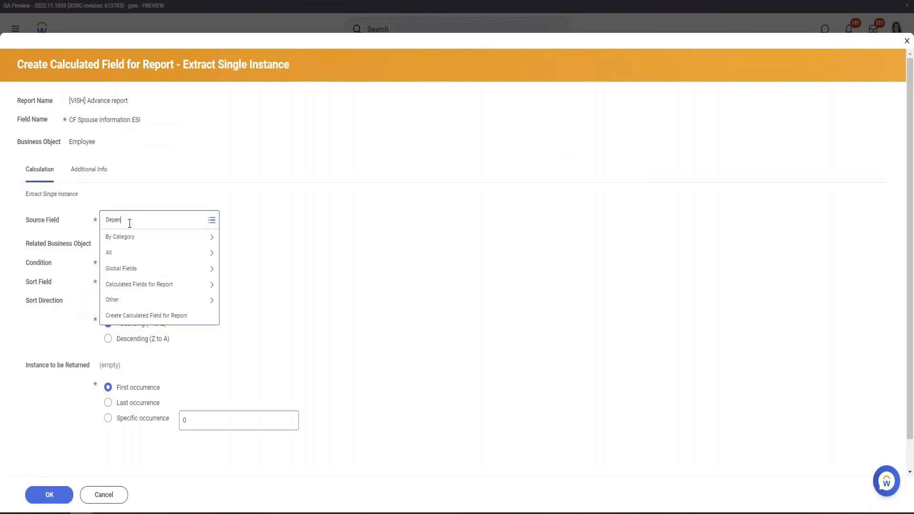
pyautogui.press('Return')
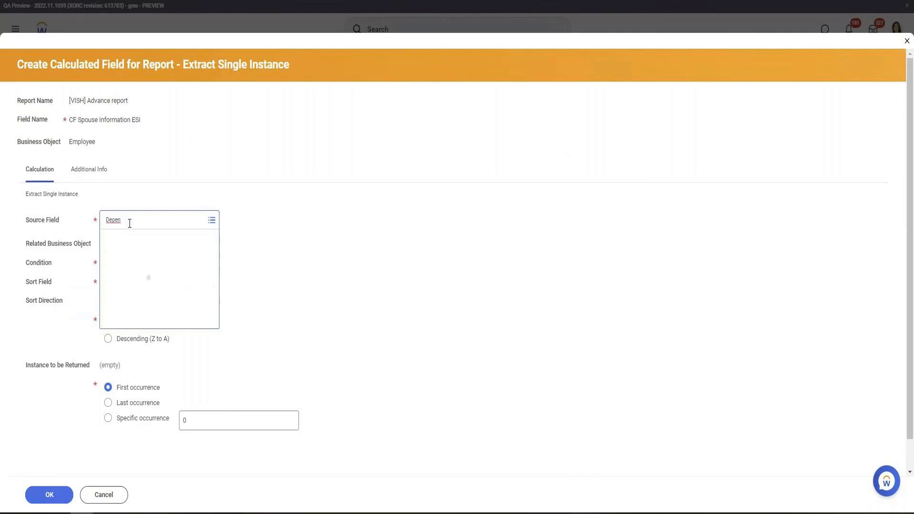
pyautogui.click(136, 273)
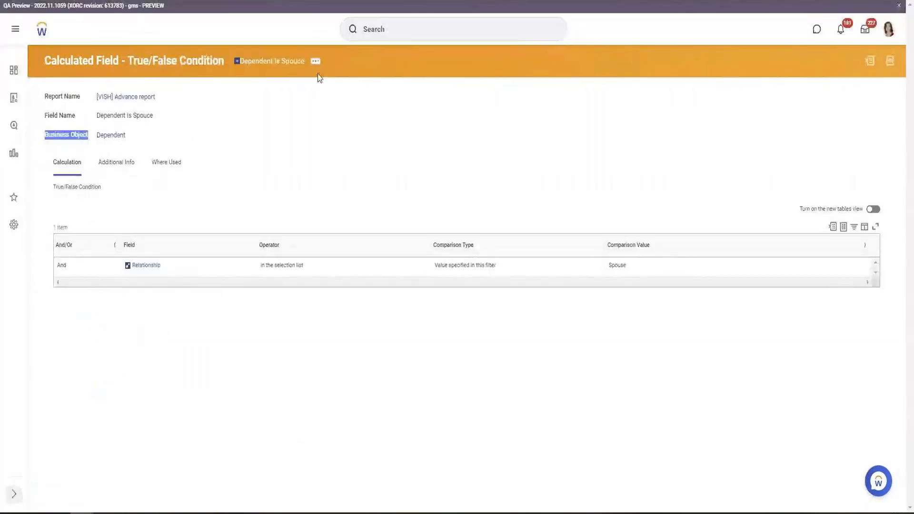
# Copy the Dependent Is Spouce field name from its definition and set it as the condition
pyautogui.click(126, 115)
pyautogui.tripleClick(126, 116)
pyautogui.hotkey('ctrl', 'c')
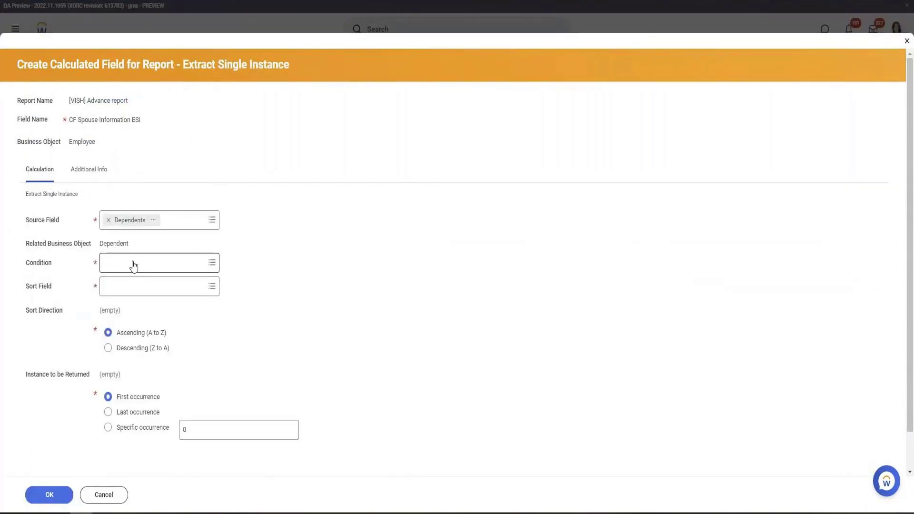
pyautogui.click(133, 261)
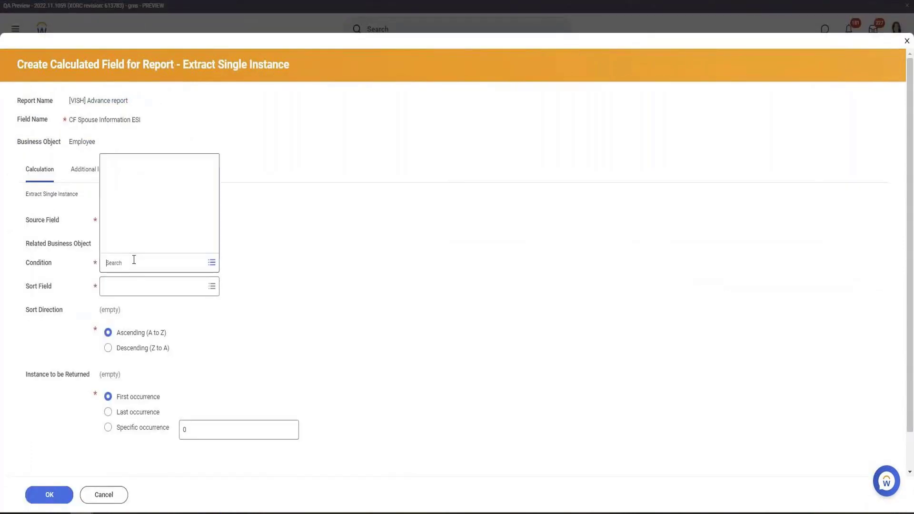
pyautogui.hotkey('ctrl', 'v')
pyautogui.press('Return')
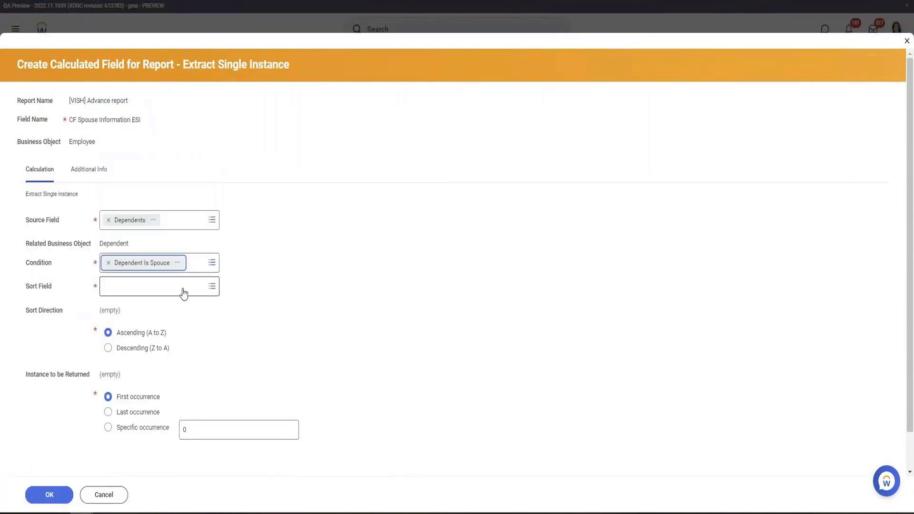
# Search for effective-date fields and set the sort field to Current Effective Date
pyautogui.click(159, 286)
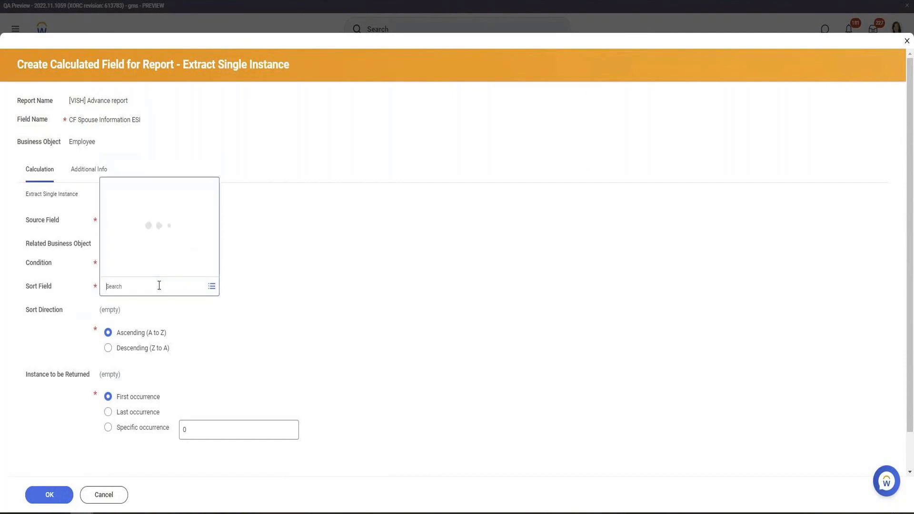
pyautogui.write('effect')
pyautogui.press('Return')
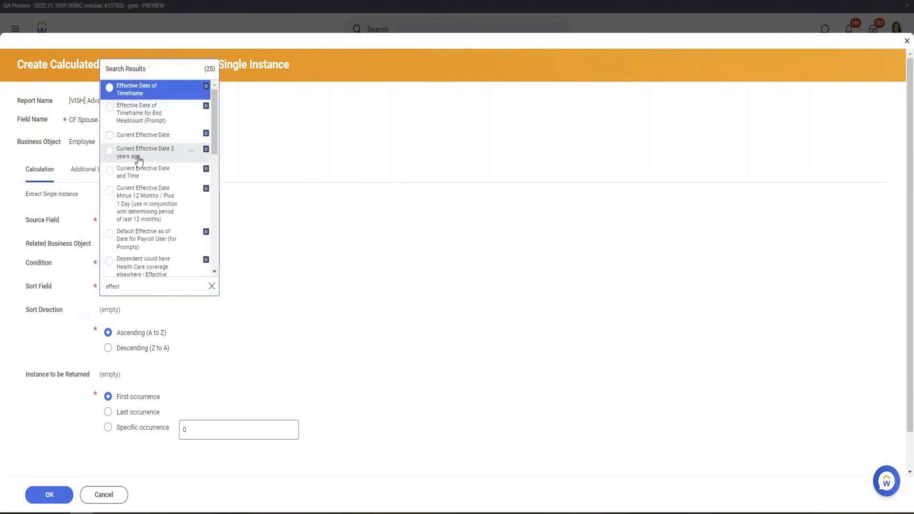
pyautogui.click(142, 137)
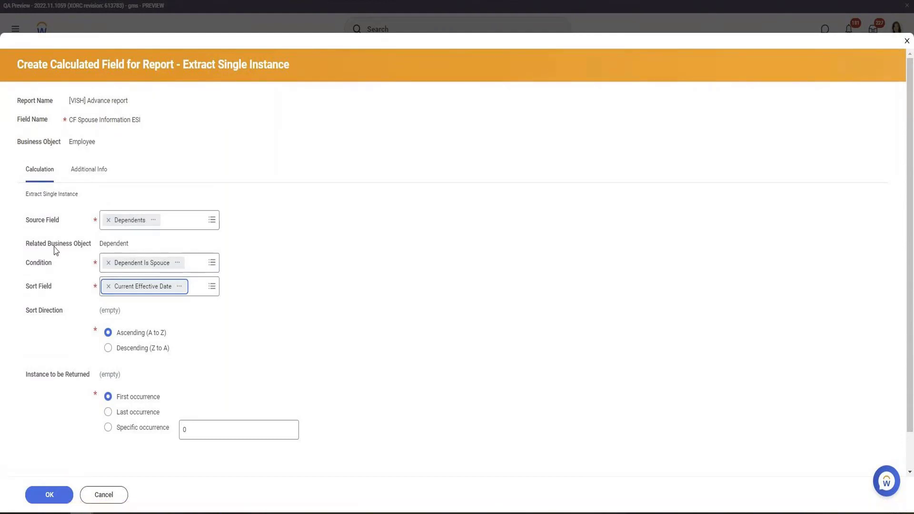
# Copy the CF Spouse Information ESI field name and save the calculated field
pyautogui.click(113, 244)
pyautogui.doubleClick(114, 244)
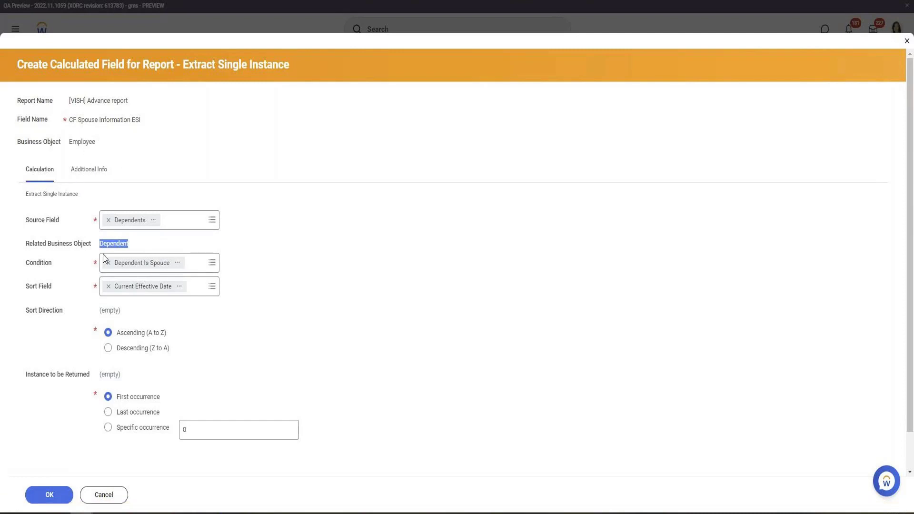
pyautogui.tripleClick(117, 122)
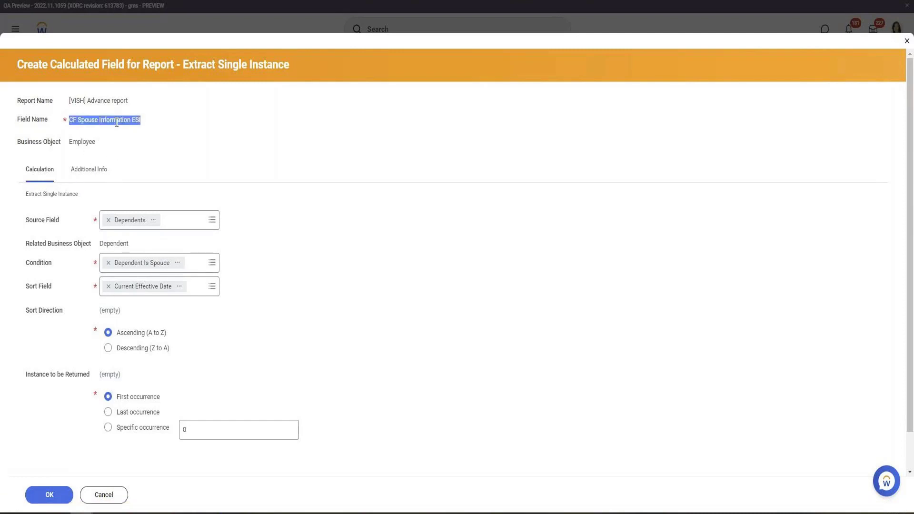
pyautogui.rightClick(117, 122)
pyautogui.click(147, 131)
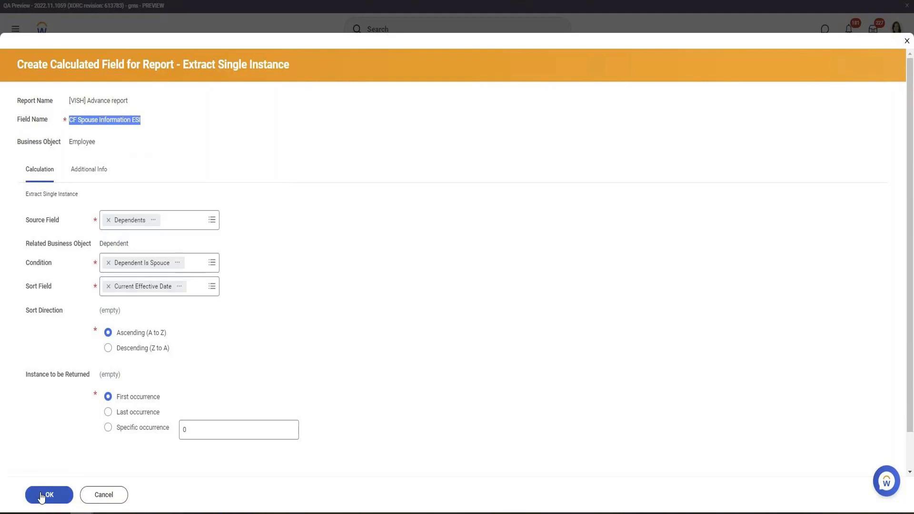
pyautogui.click(41, 495)
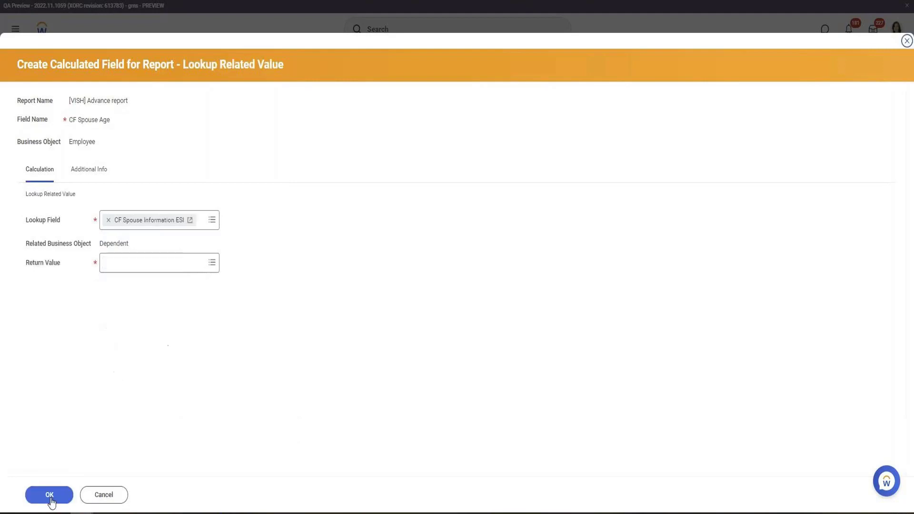
# Set the CF Spouse Age return value to Age and save the Lookup Related Value field
pyautogui.click(59, 501)
pyautogui.click(158, 257)
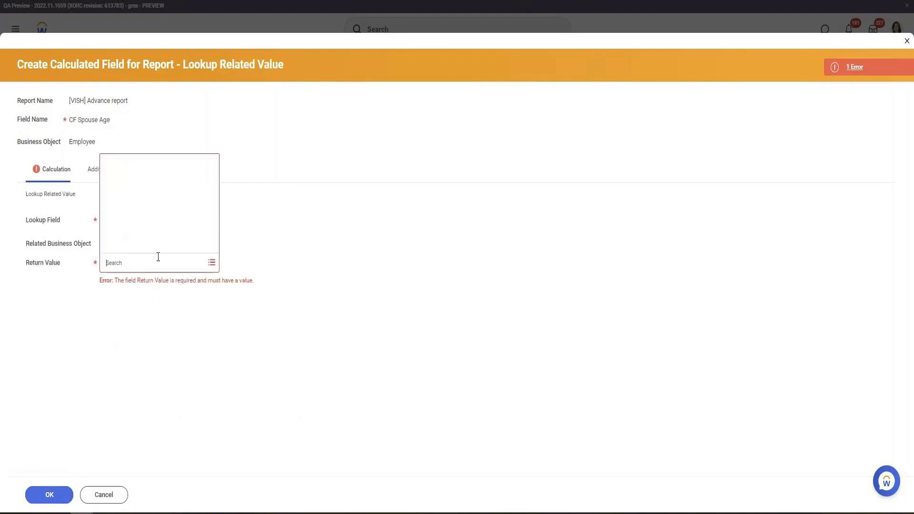
pyautogui.write('Age')
pyautogui.press('Return')
pyautogui.click(135, 226)
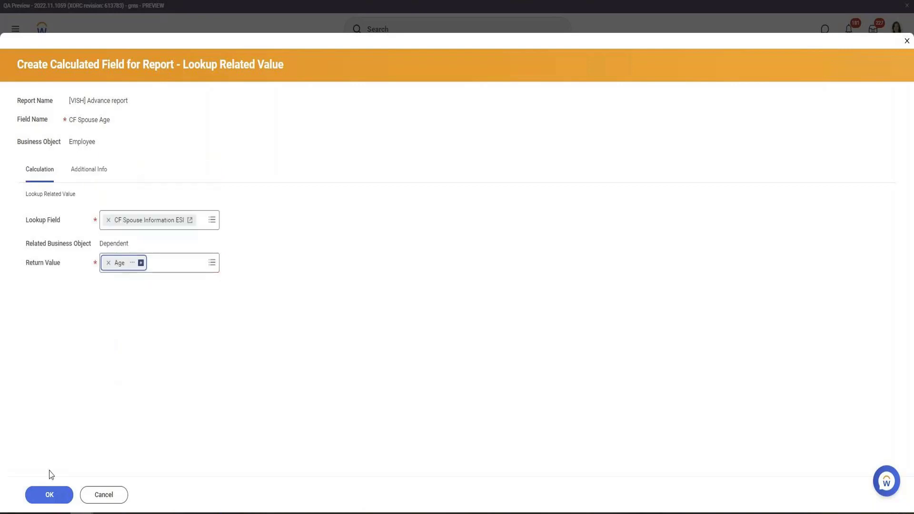
pyautogui.click(53, 499)
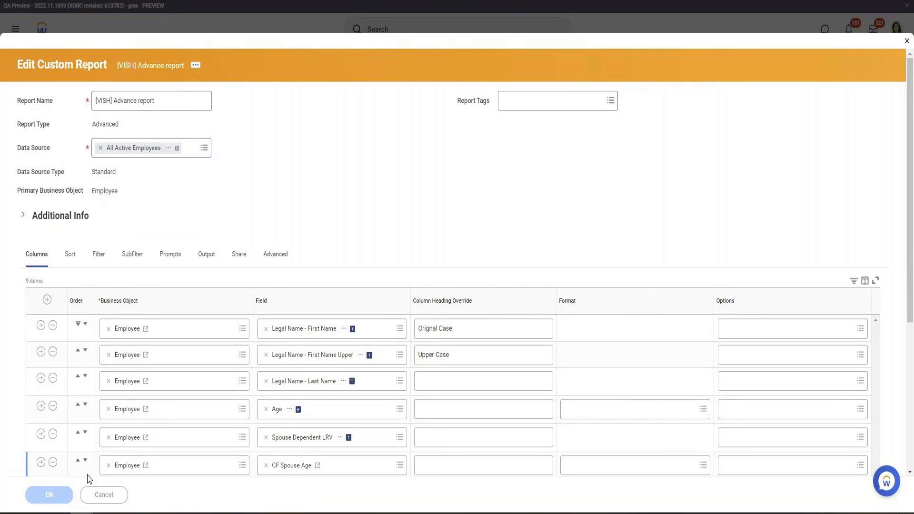
# Save the report columns and run the report to check the CF Spouse Age values
pyautogui.click(80, 494)
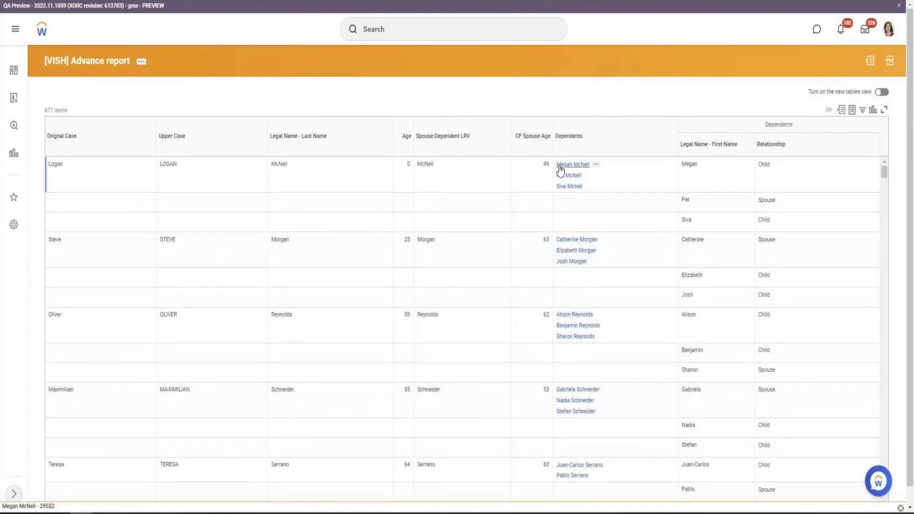
pyautogui.doubleClick(546, 164)
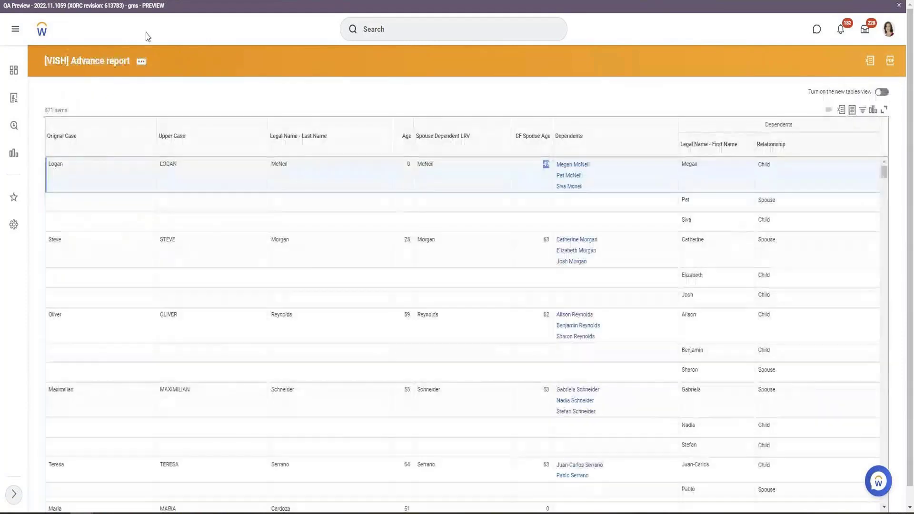
# Edit the report, add an Employee column for CF Spouse Information ESI, and run it
pyautogui.click(140, 61)
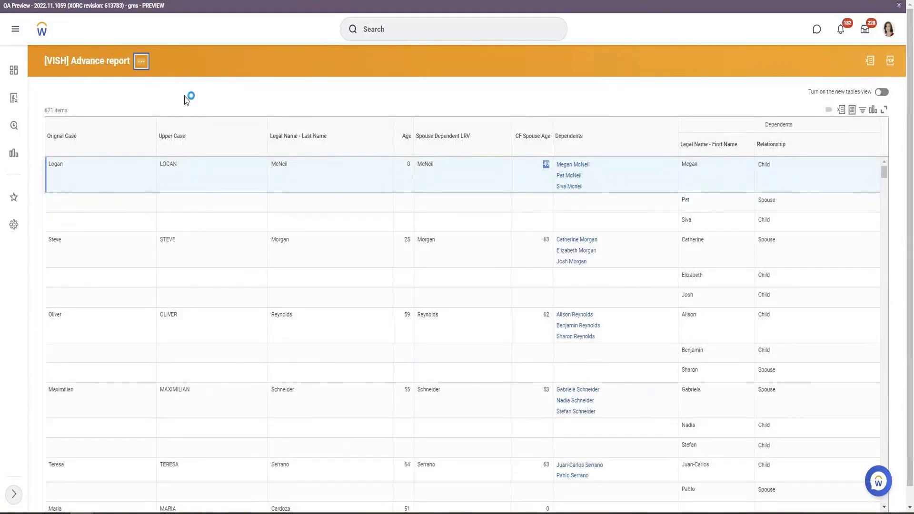
pyautogui.moveTo(185, 94)
pyautogui.click(252, 90)
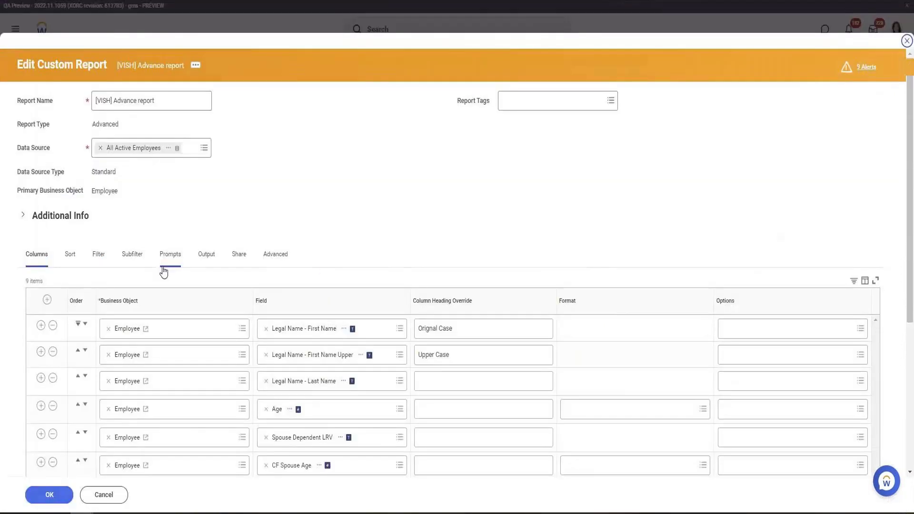
pyautogui.scroll(-5, 164, 271)
pyautogui.click(41, 271)
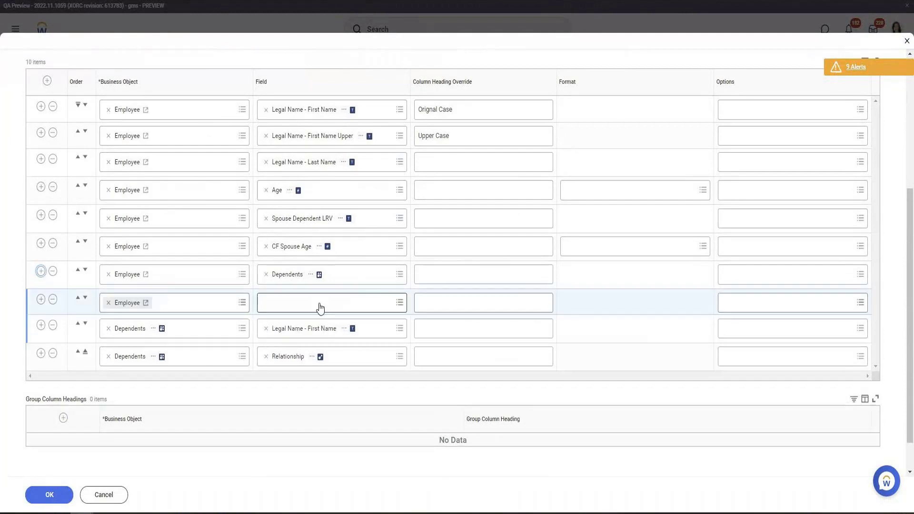
pyautogui.click(320, 309)
pyautogui.write('CF Spouse Information ESI')
pyautogui.press('Return')
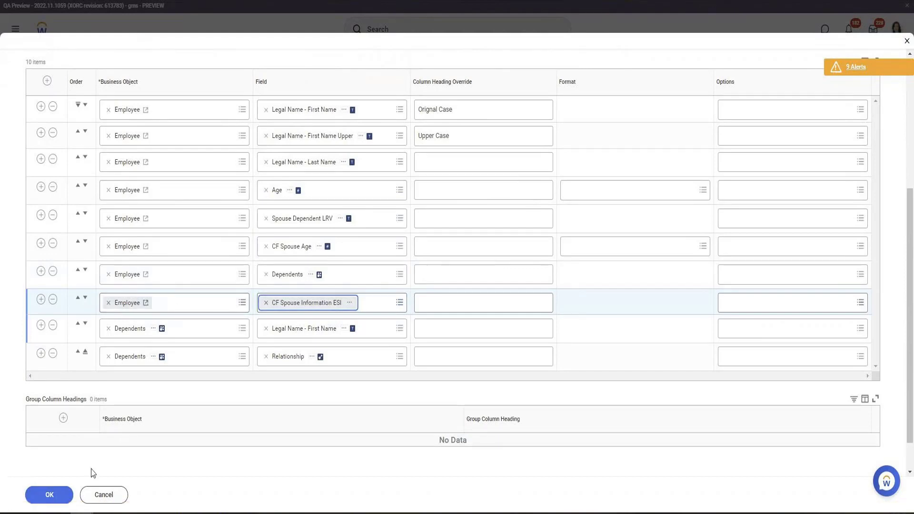
pyautogui.click(51, 495)
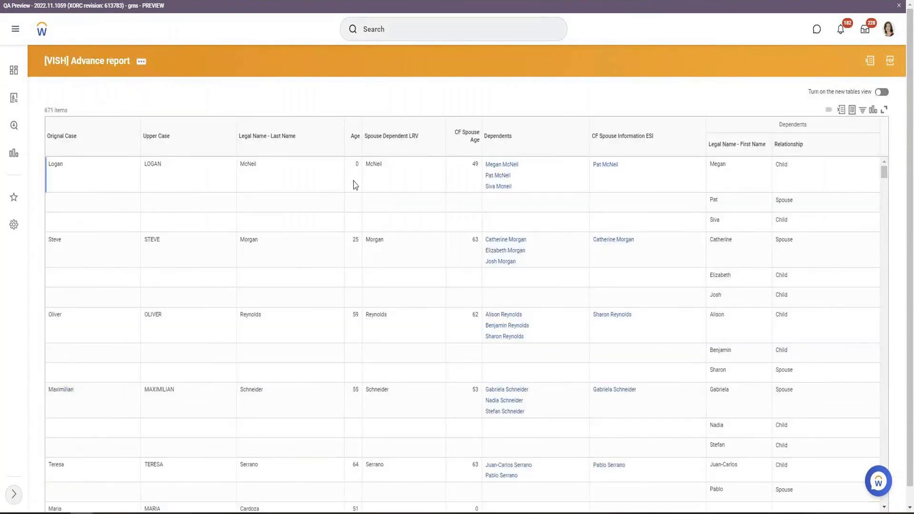
# Compare the spouse columns against the Dependents and Relationship values in the report output
pyautogui.moveTo(370, 164); pyautogui.dragTo(473, 172)
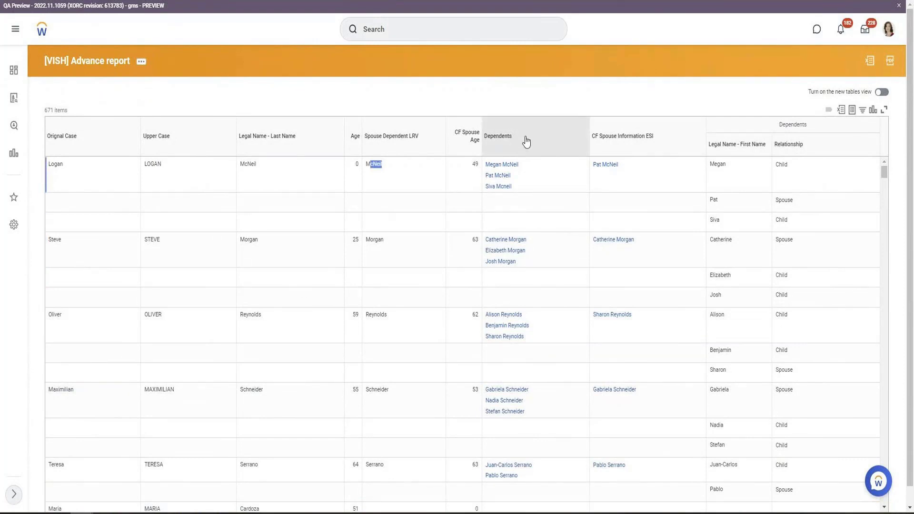
pyautogui.moveTo(523, 139); pyautogui.dragTo(485, 144)
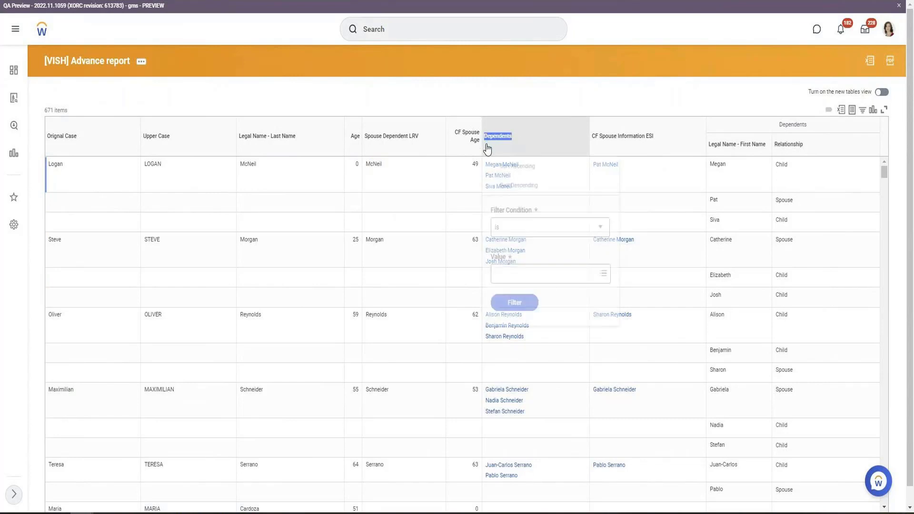
pyautogui.click(528, 106)
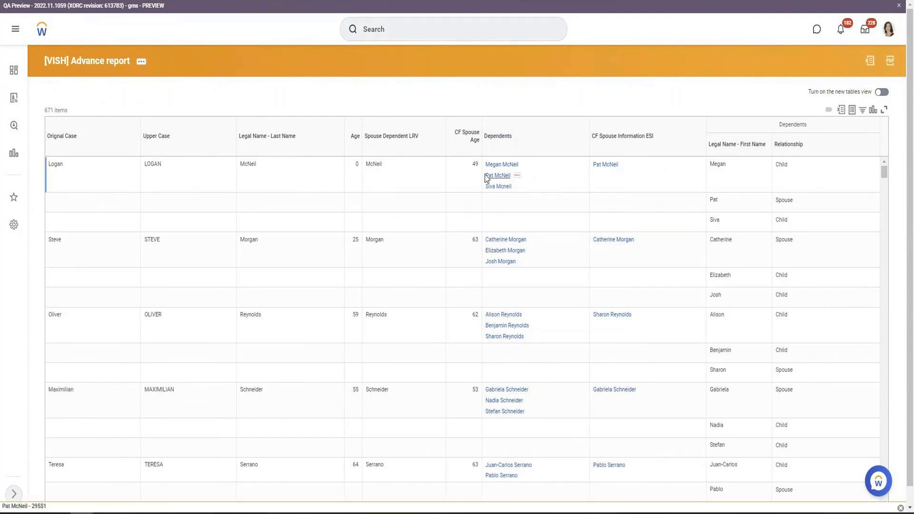
pyautogui.moveTo(365, 164); pyautogui.dragTo(489, 165)
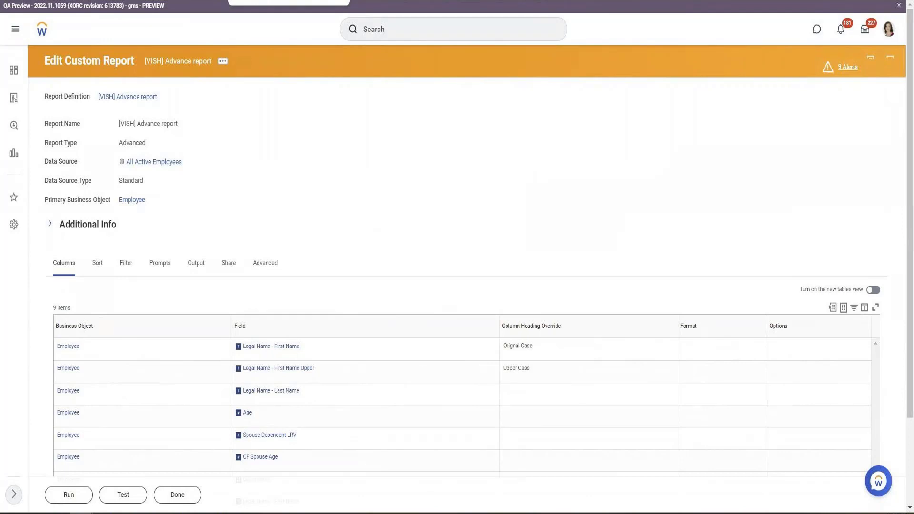
pyautogui.click(227, 69)
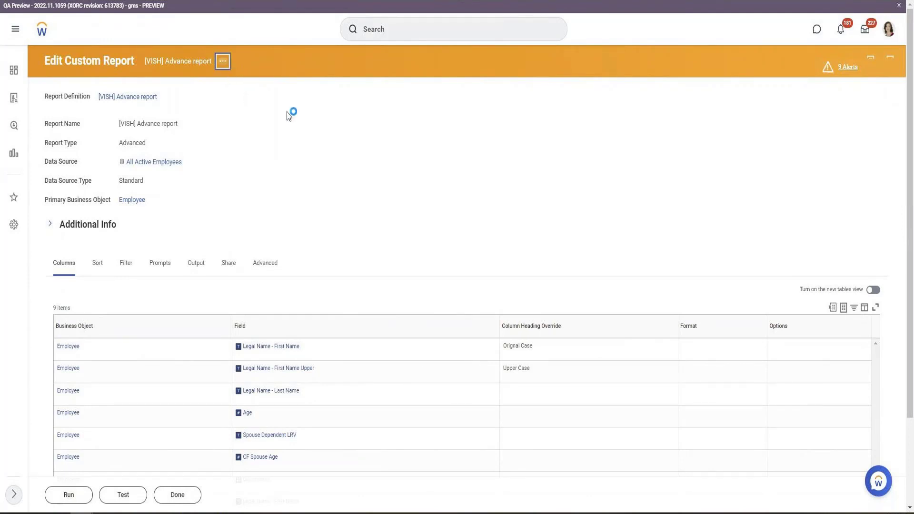
pyautogui.moveTo(268, 99)
pyautogui.click(328, 102)
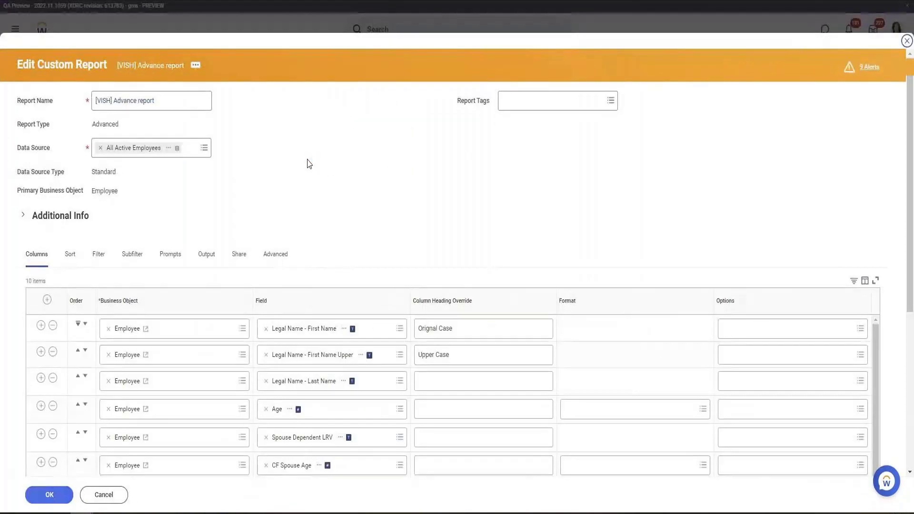
pyautogui.scroll(-3, 308, 164)
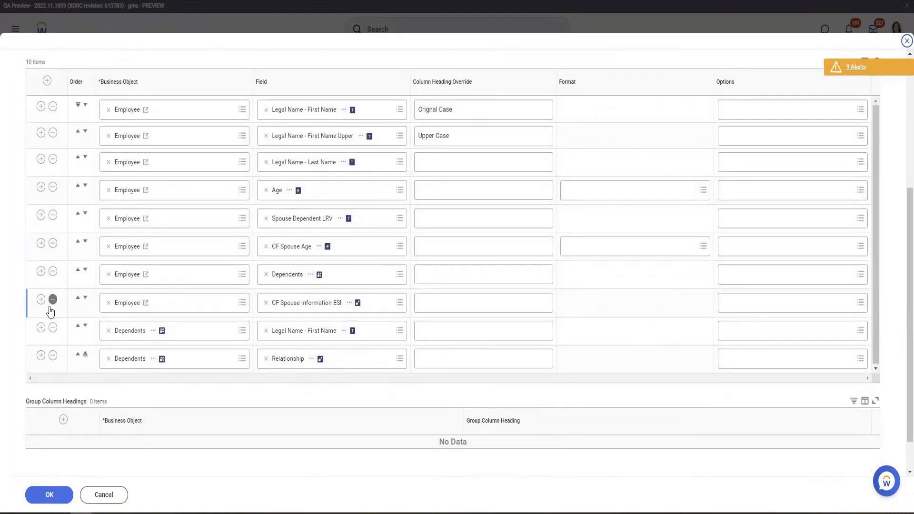
pyautogui.click(316, 334)
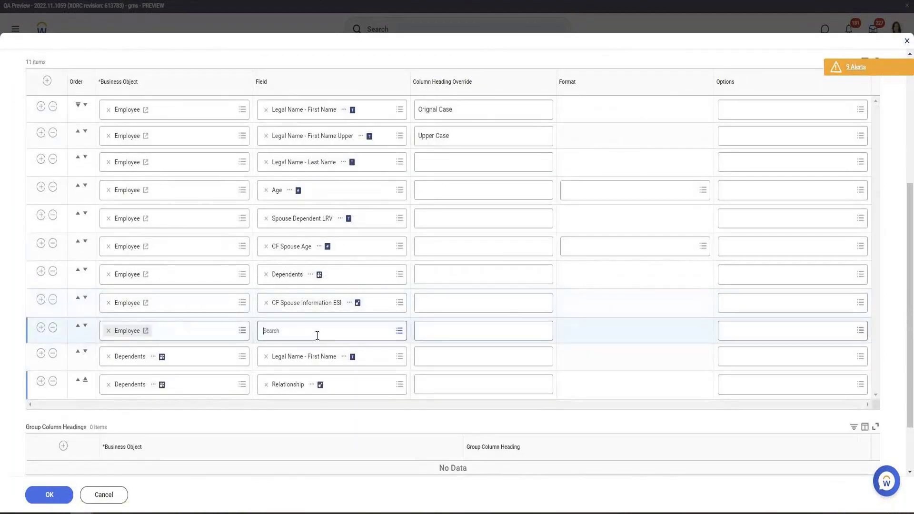
pyautogui.click(315, 318)
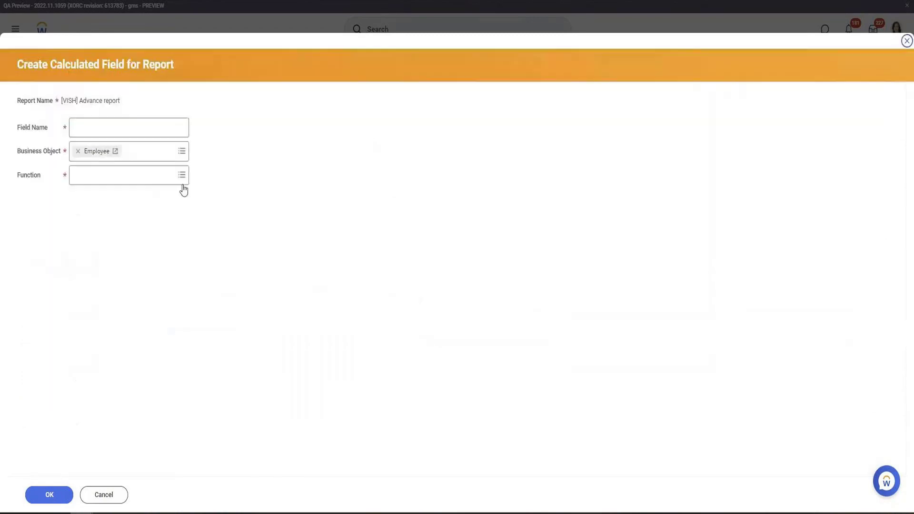
pyautogui.click(145, 126)
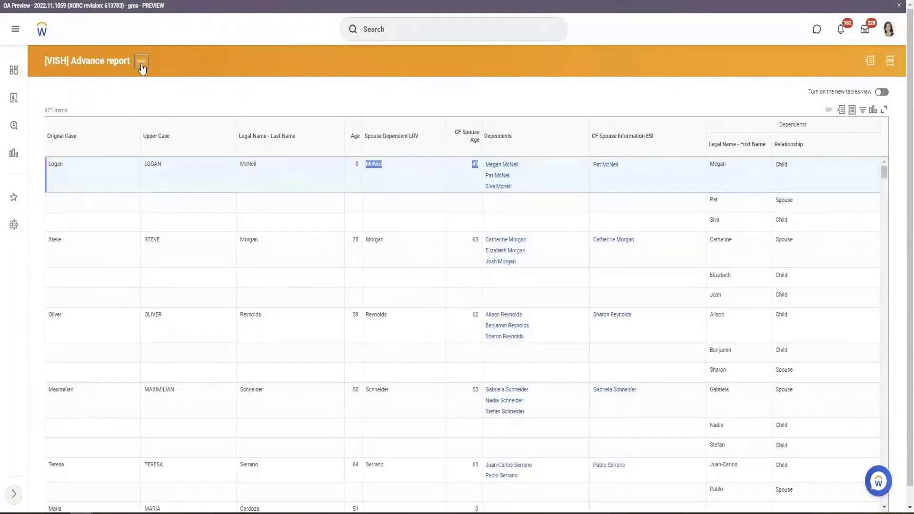
pyautogui.click(141, 61)
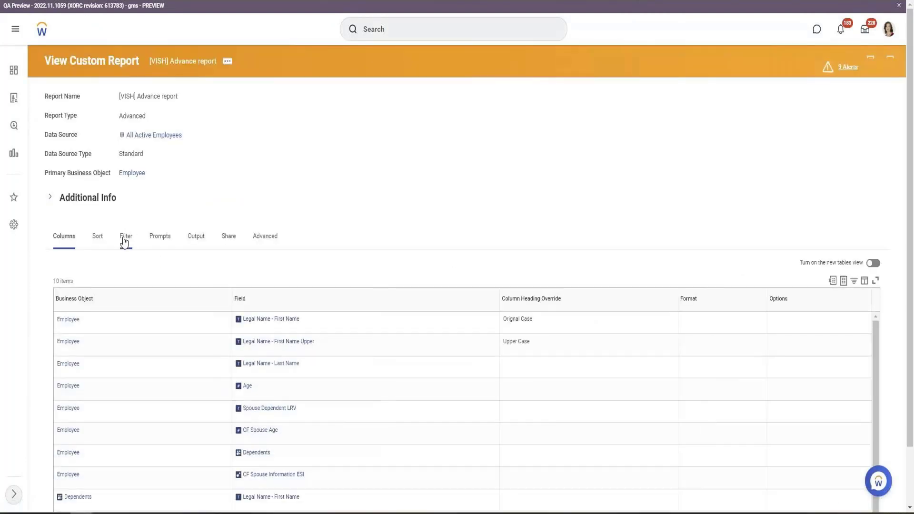
# Create a calculated field named CF Depenents MEI on Employee using the Extract Multi-Instance function
pyautogui.click(124, 238)
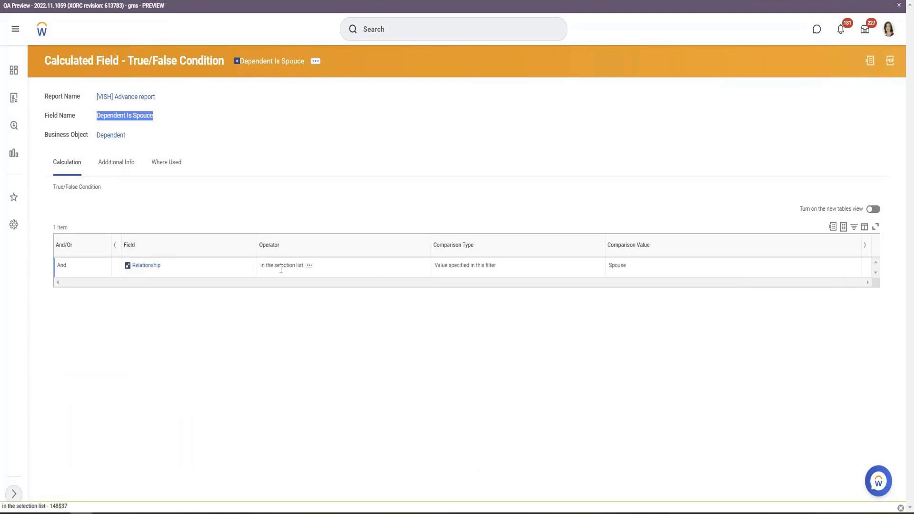
pyautogui.doubleClick(617, 265)
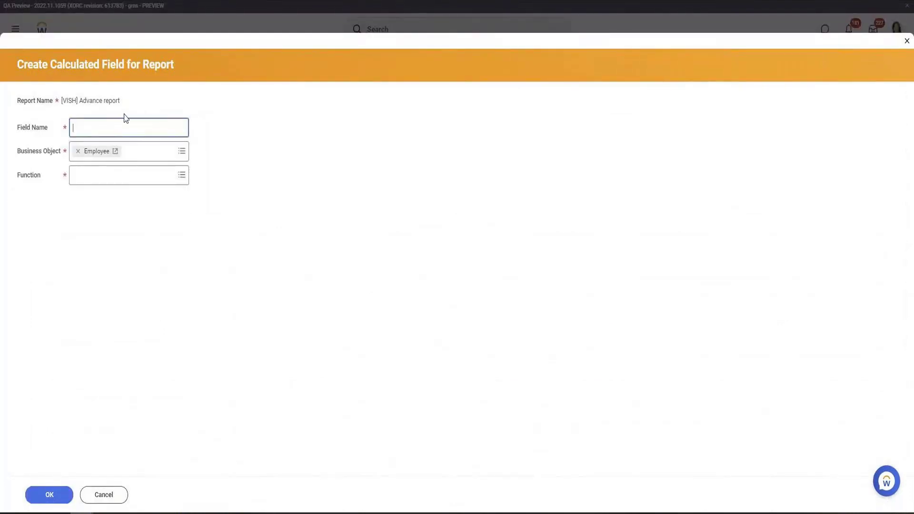
pyautogui.write('CF Depenents MEI')
pyautogui.click(147, 174)
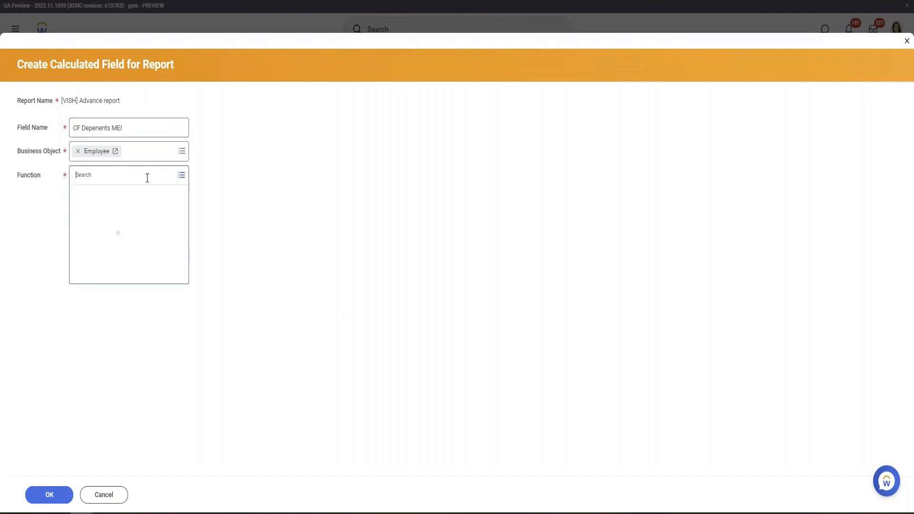
pyautogui.scroll(-3, 151, 270)
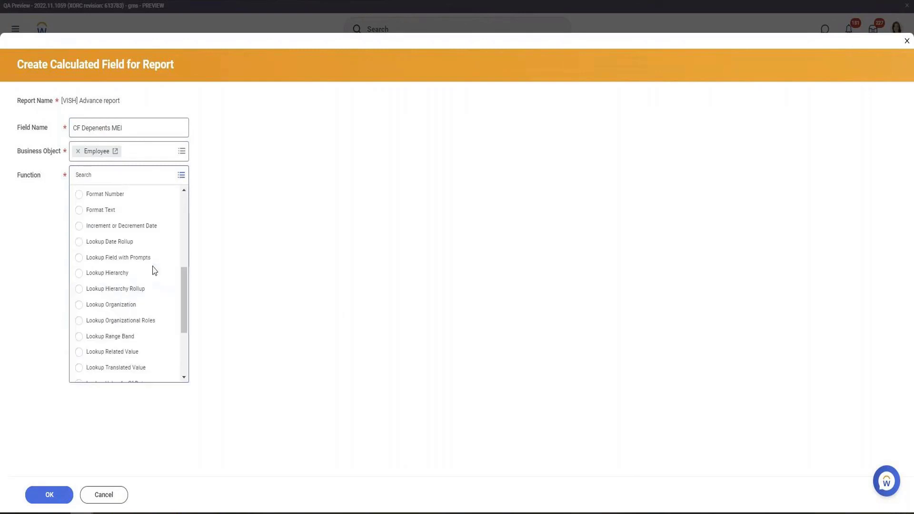
pyautogui.scroll(1, 141, 255)
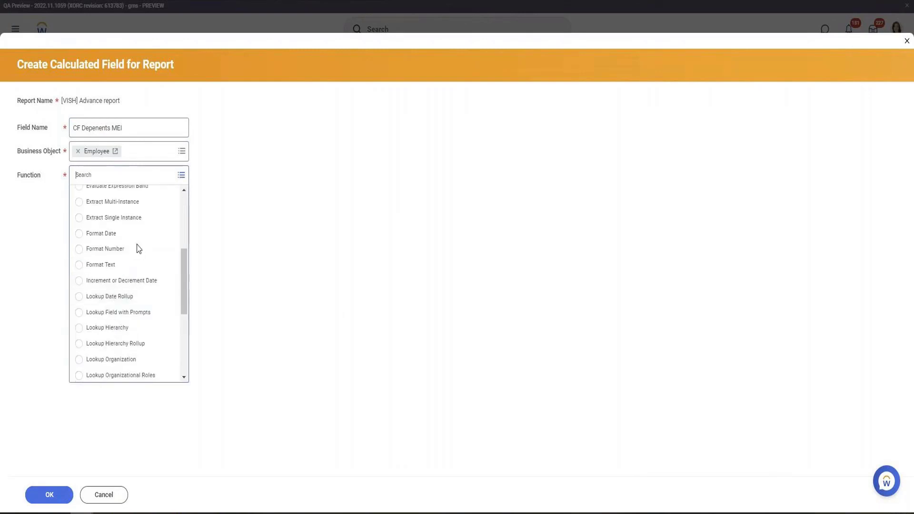
pyautogui.click(111, 205)
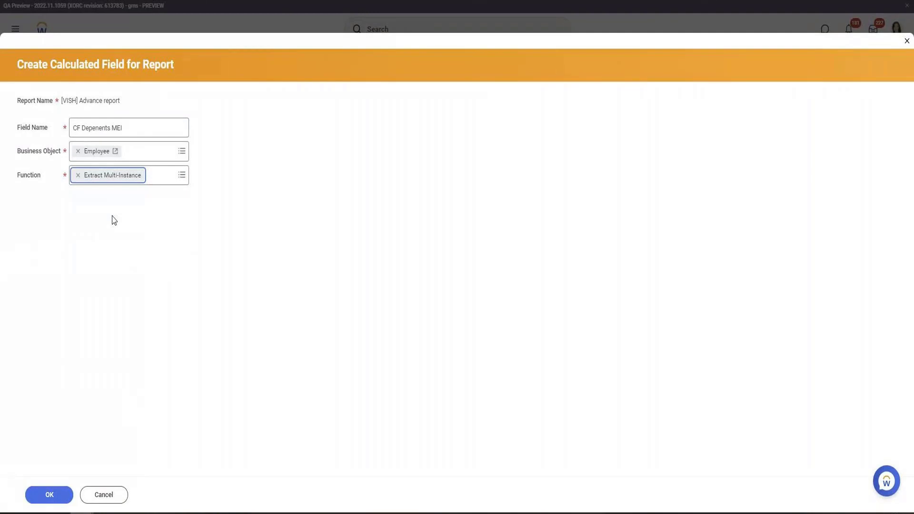
pyautogui.click(48, 495)
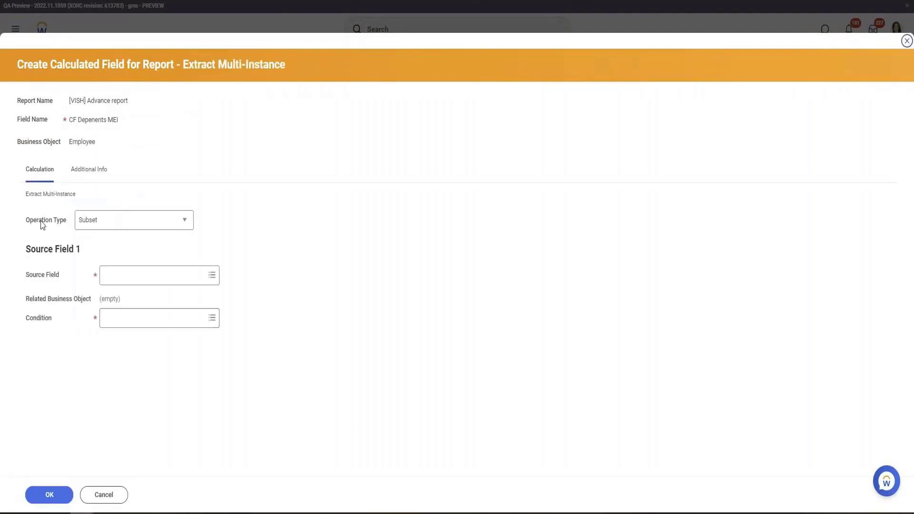
# Set the Source Field to Dependents and the Condition to Any is True, then save the calculated field
pyautogui.click(138, 278)
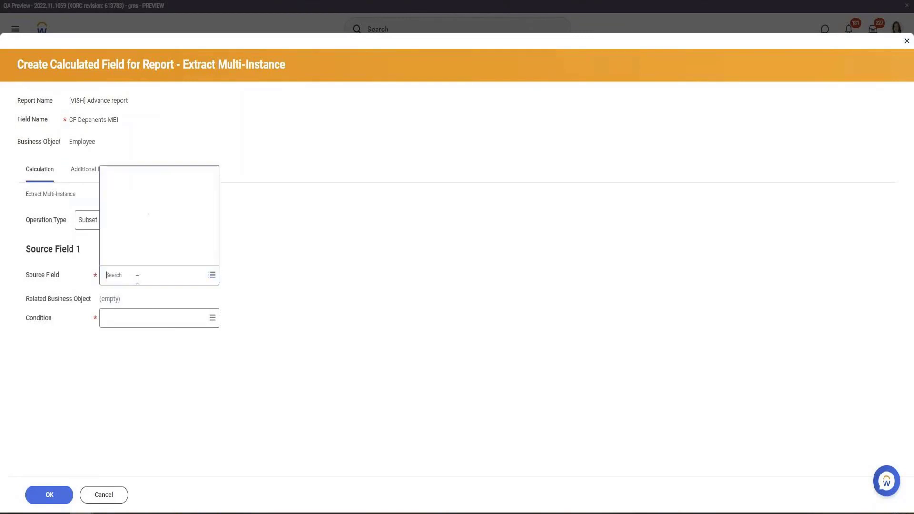
pyautogui.write('Depen')
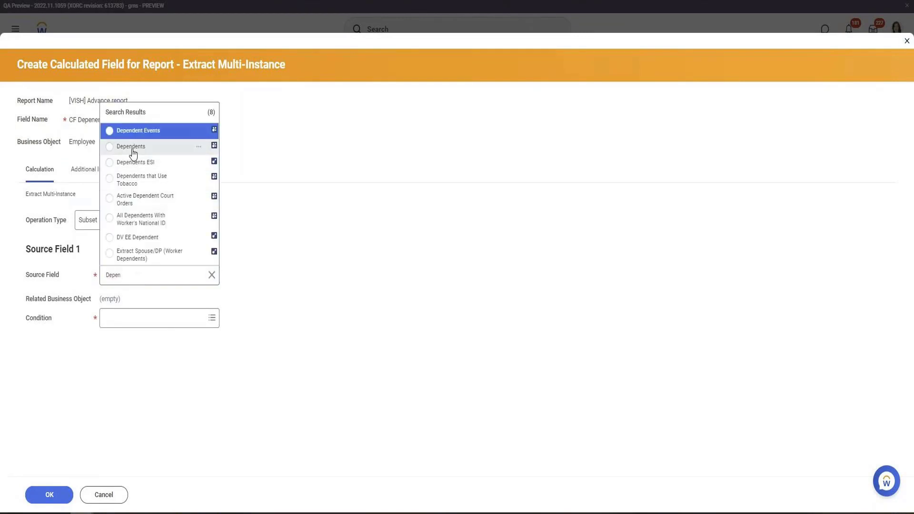
pyautogui.click(133, 151)
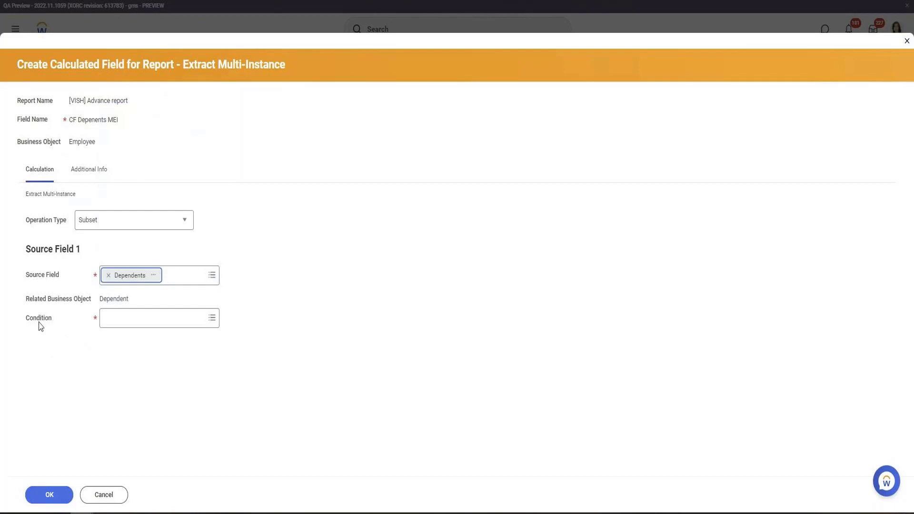
pyautogui.click(139, 325)
pyautogui.write('any is')
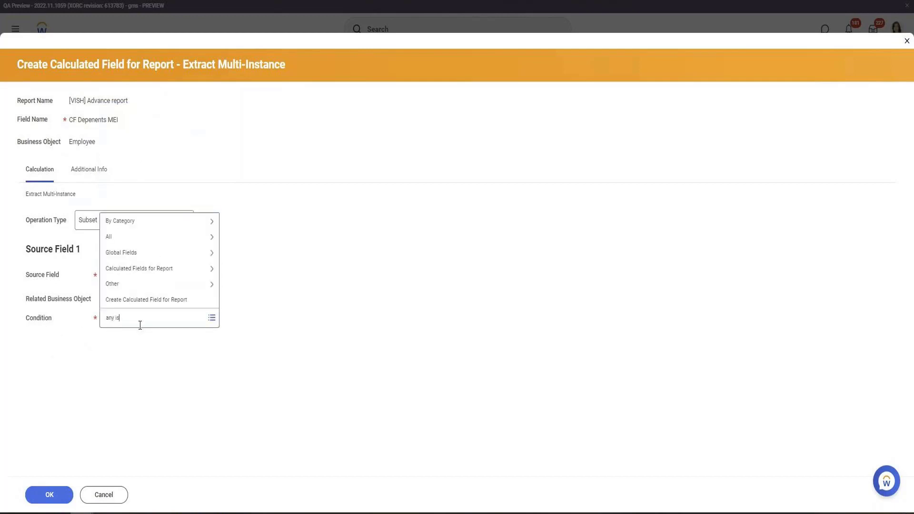
pyautogui.press('Return')
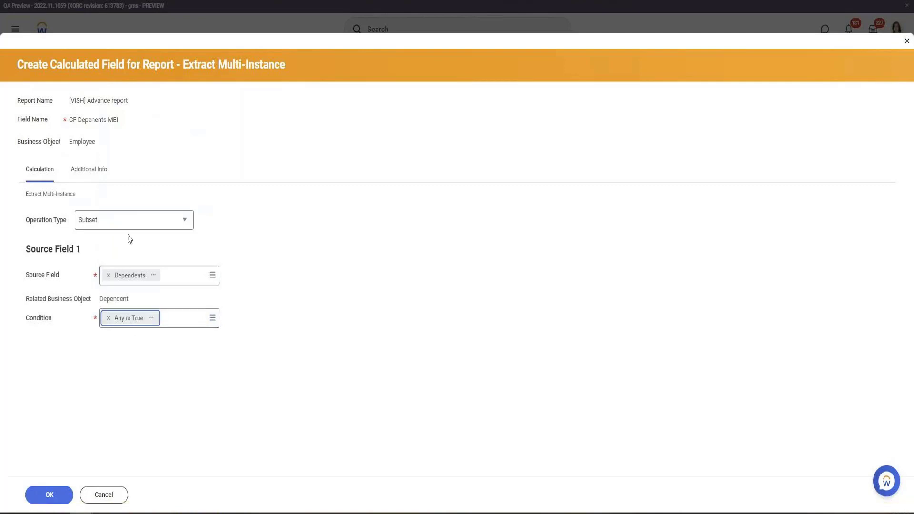
pyautogui.tripleClick(95, 118)
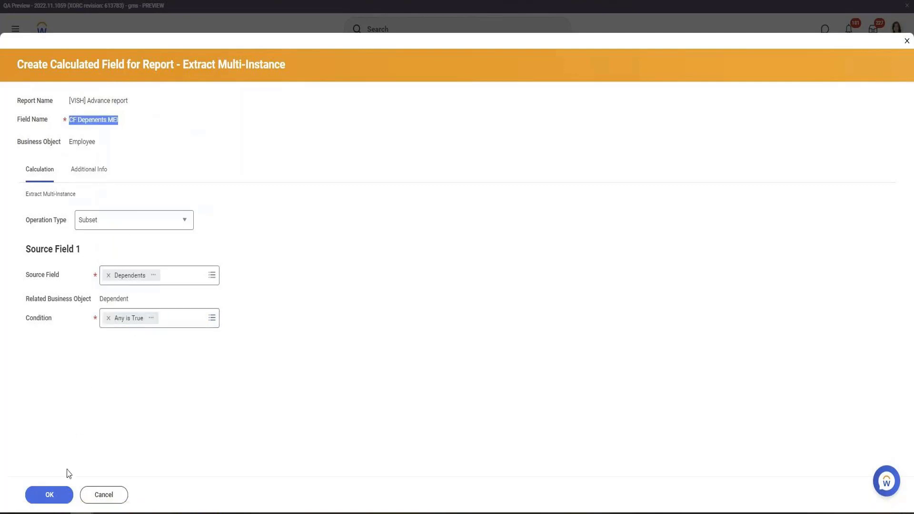
pyautogui.click(60, 499)
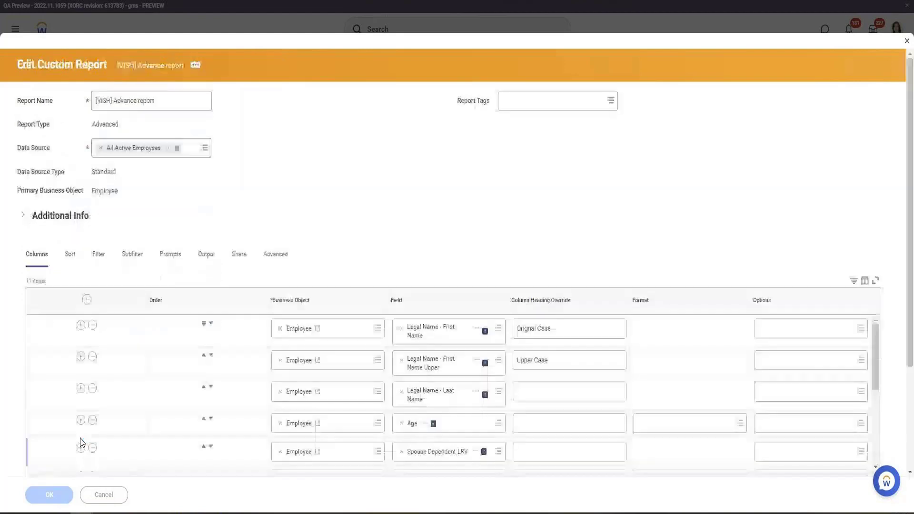
# Save the edited report containing the new CF Depenents MEI column
pyautogui.click(46, 497)
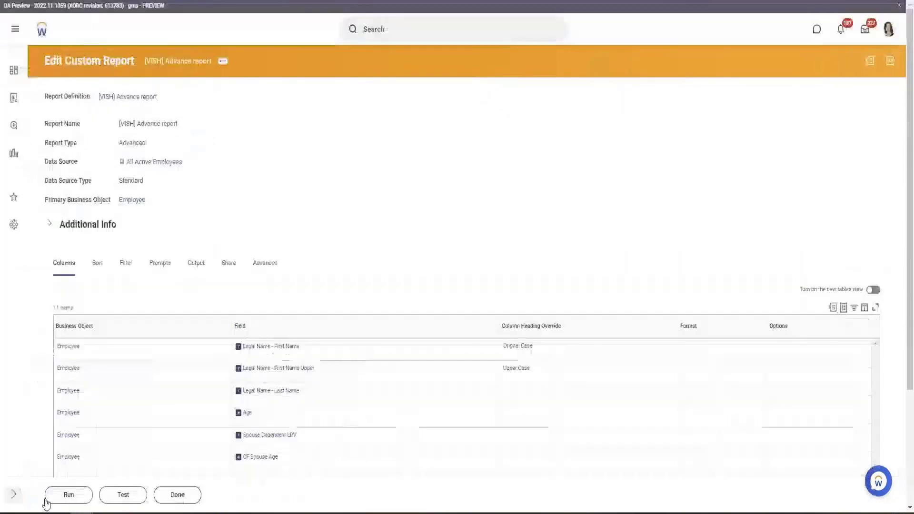
pyautogui.click(53, 498)
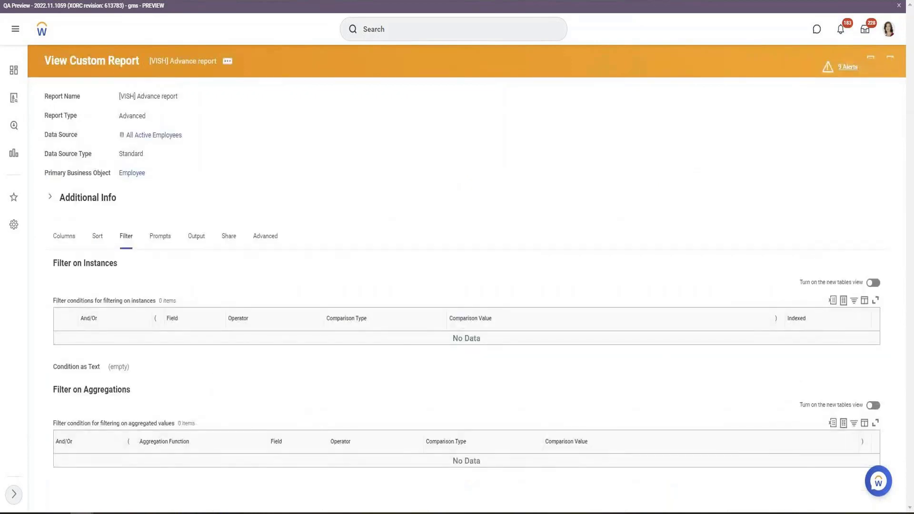
pyautogui.click(62, 243)
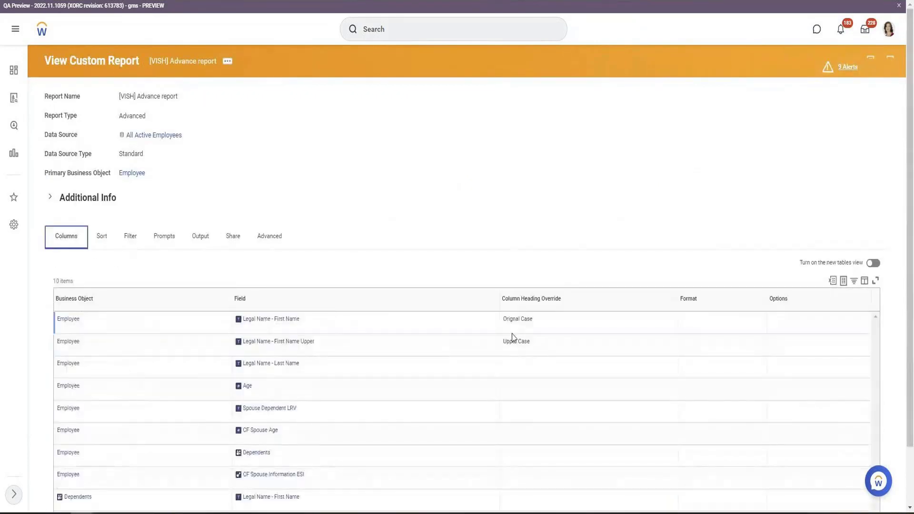
pyautogui.scroll(-2, 490, 341)
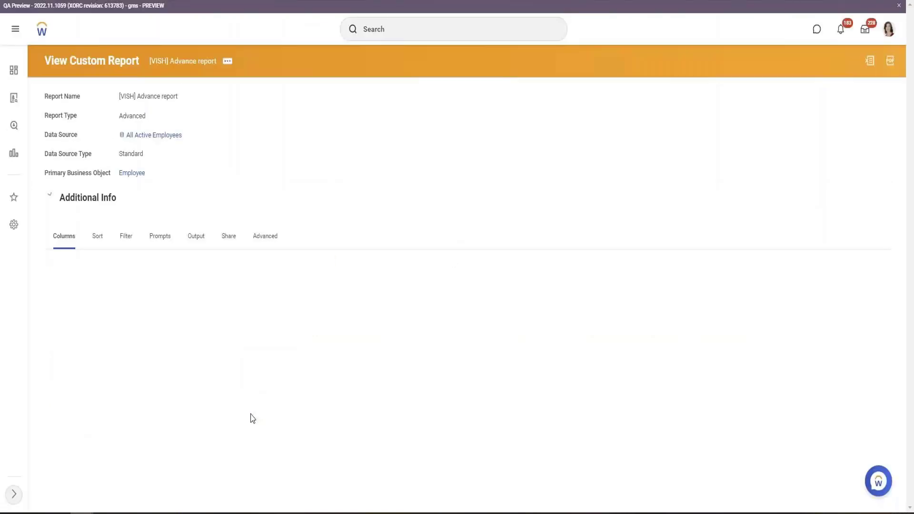
pyautogui.scroll(-2, 363, 312)
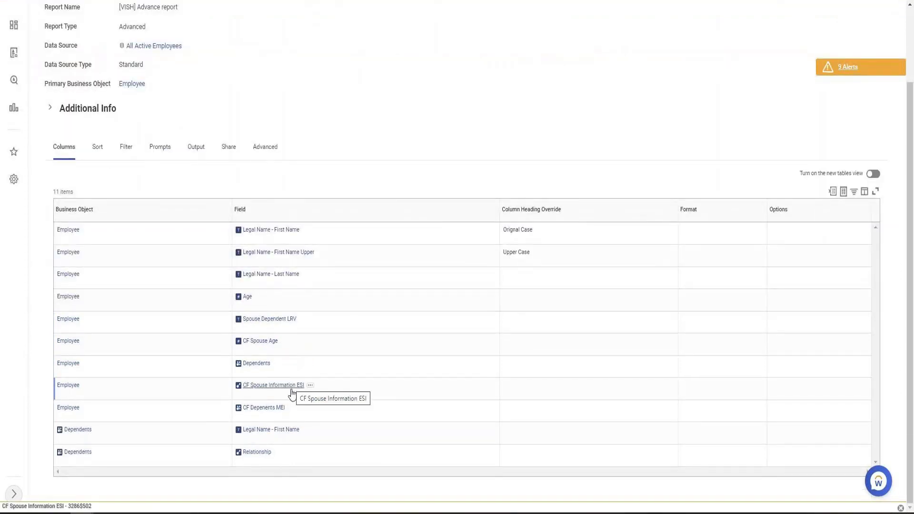
# Open the CF Depenents MEI calculated field in a new tab and start editing it
pyautogui.click(285, 411)
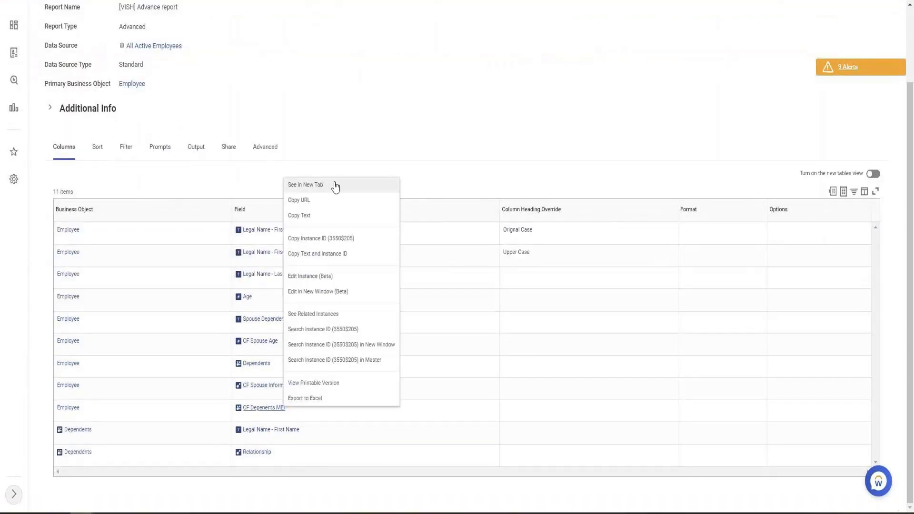
pyautogui.click(335, 184)
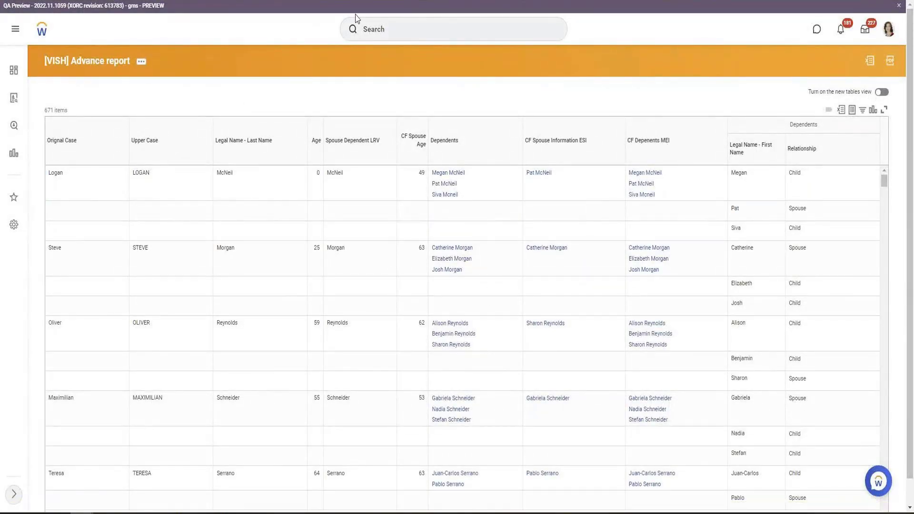
pyautogui.click(341, 1)
pyautogui.click(314, 62)
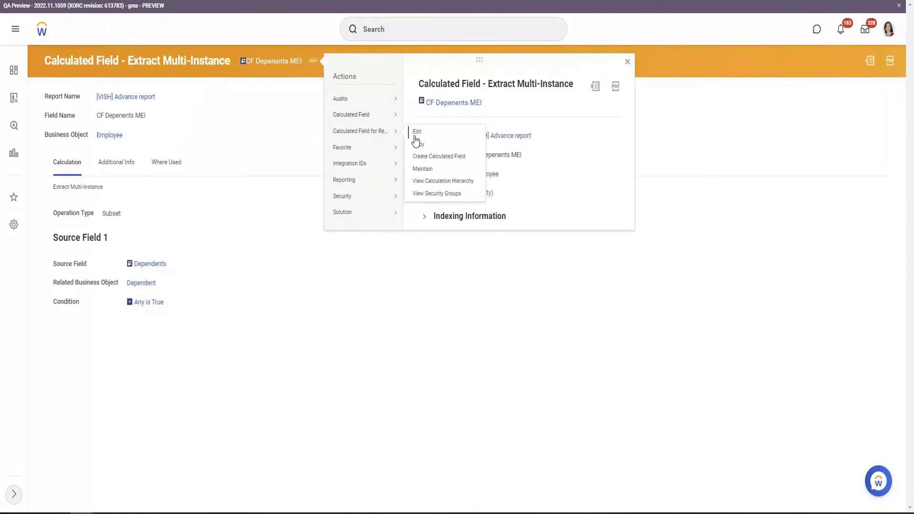
pyautogui.click(416, 142)
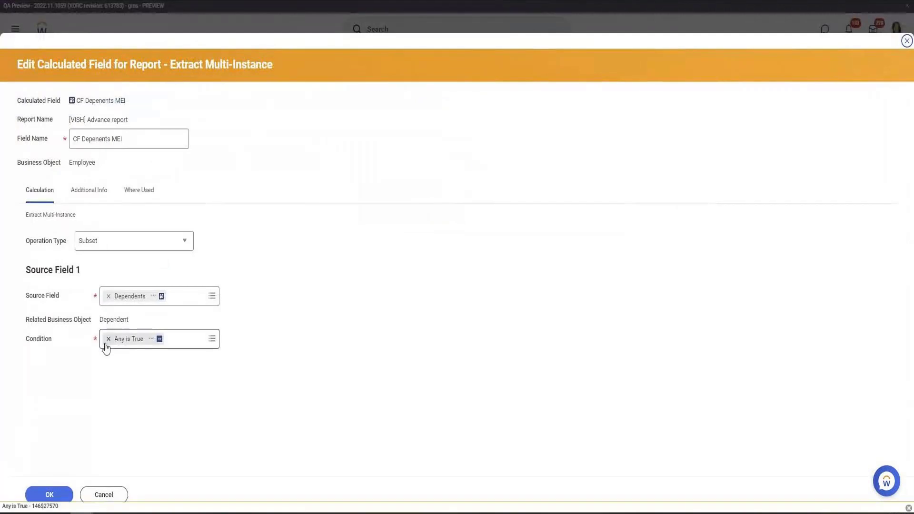
# Replace the Any is True condition with a new True/False Condition calculated field named CF Relationship is spouse on Dependent
pyautogui.click(108, 340)
pyautogui.click(145, 341)
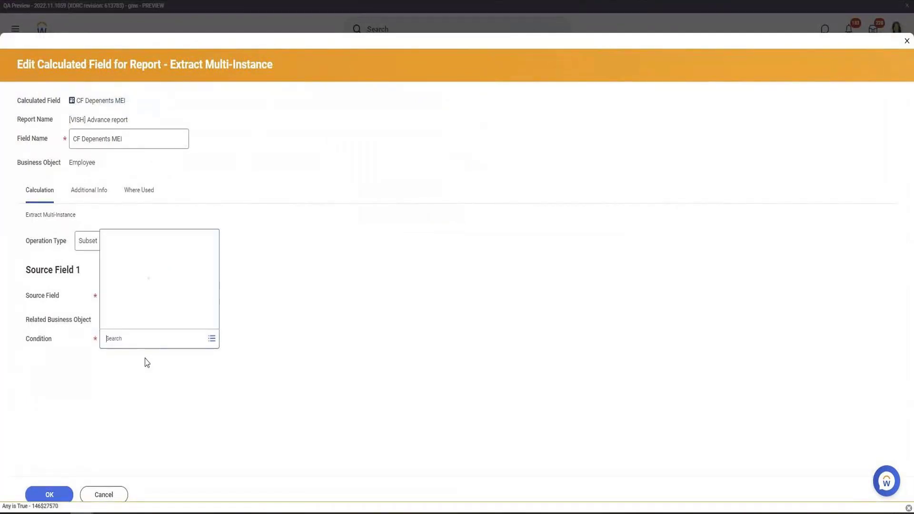
pyautogui.click(157, 321)
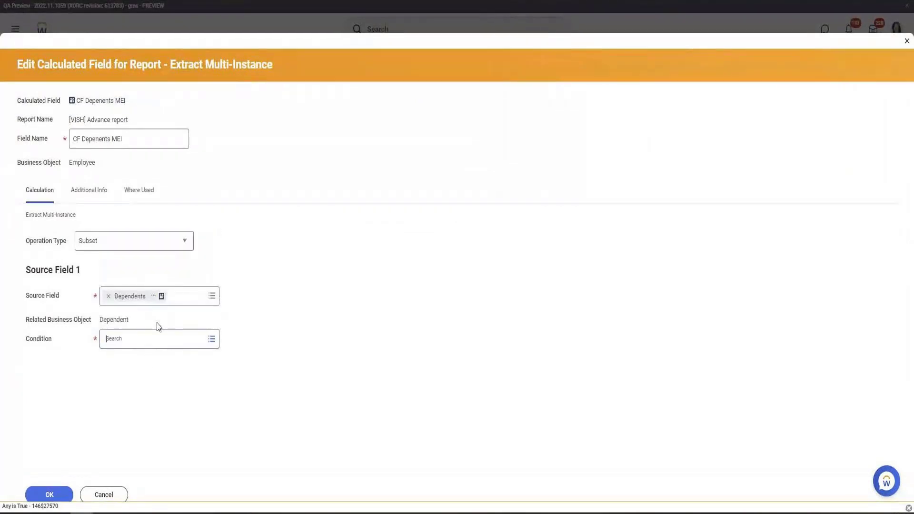
pyautogui.click(148, 123)
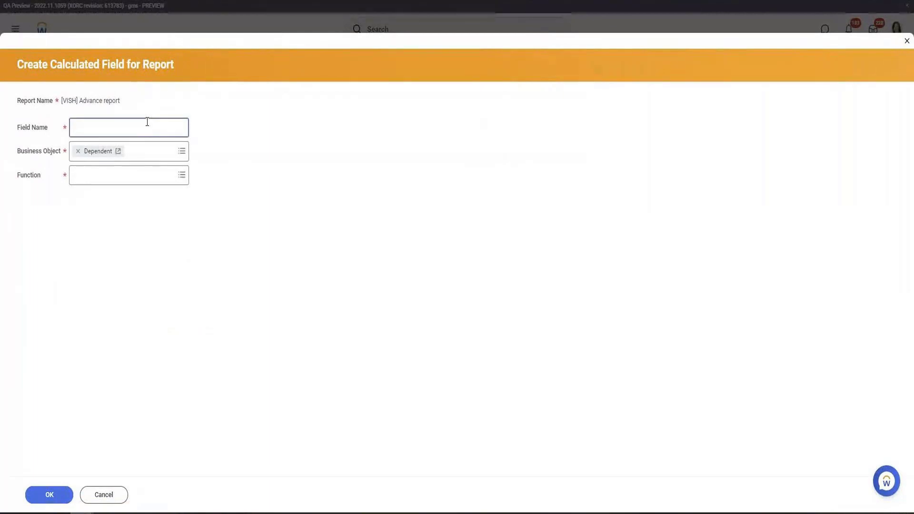
pyautogui.write('CF Emp')
pyautogui.write('o')
pyautogui.press('BackSpace')
pyautogui.press('BackSpace')
pyautogui.press('BackSpace')
pyautogui.press('BackSpace')
pyautogui.press('BackSpace')
pyautogui.write('Relationship is spouse')
pyautogui.click(139, 173)
pyautogui.write('tru')
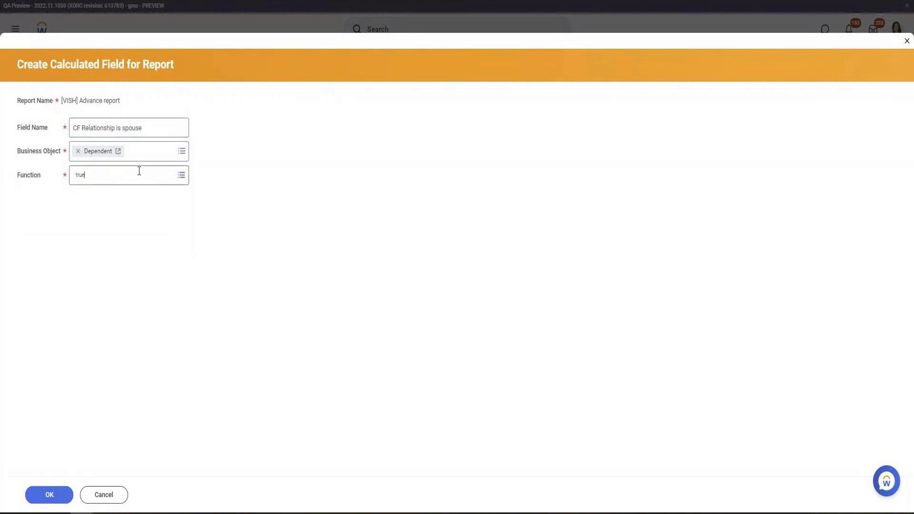
pyautogui.write('e')
pyautogui.press('Return')
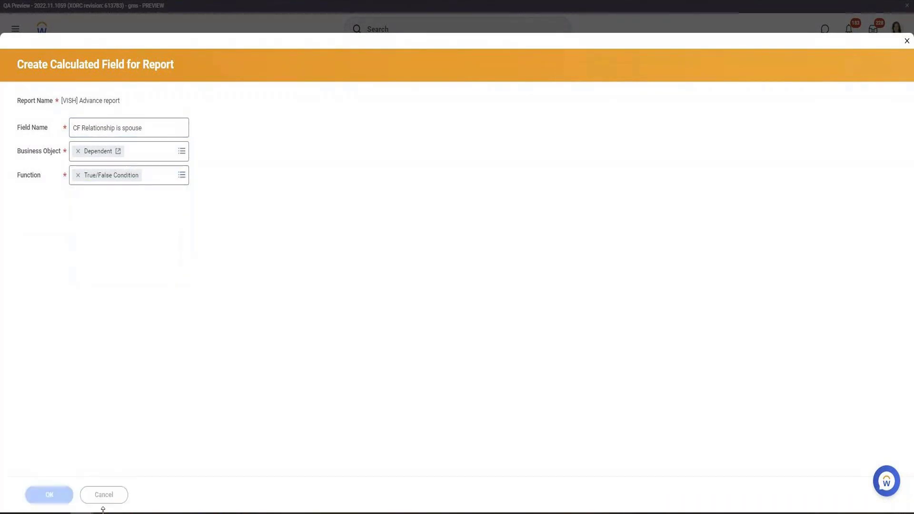
# Set the True/False condition's Field to Relationship and its Operator to in the selection list
pyautogui.click(362, 262)
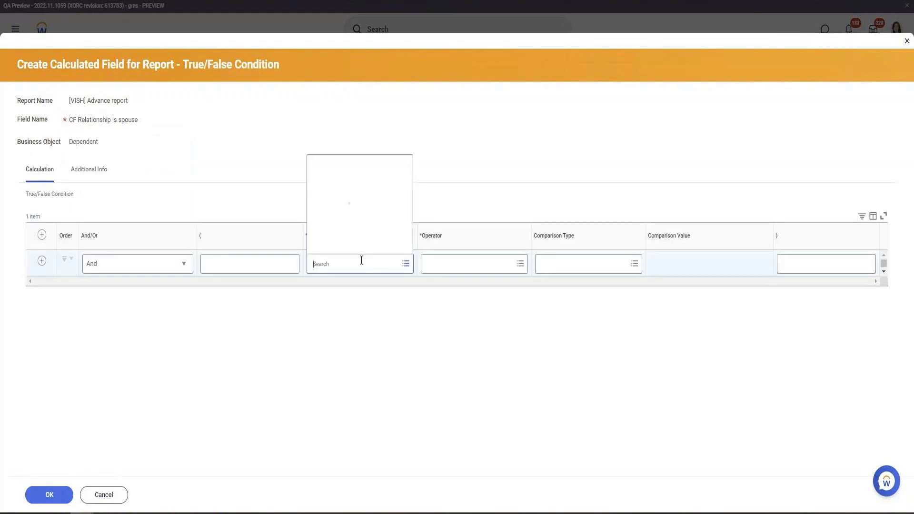
pyautogui.write('S')
pyautogui.press('BackSpace')
pyautogui.write('Relation')
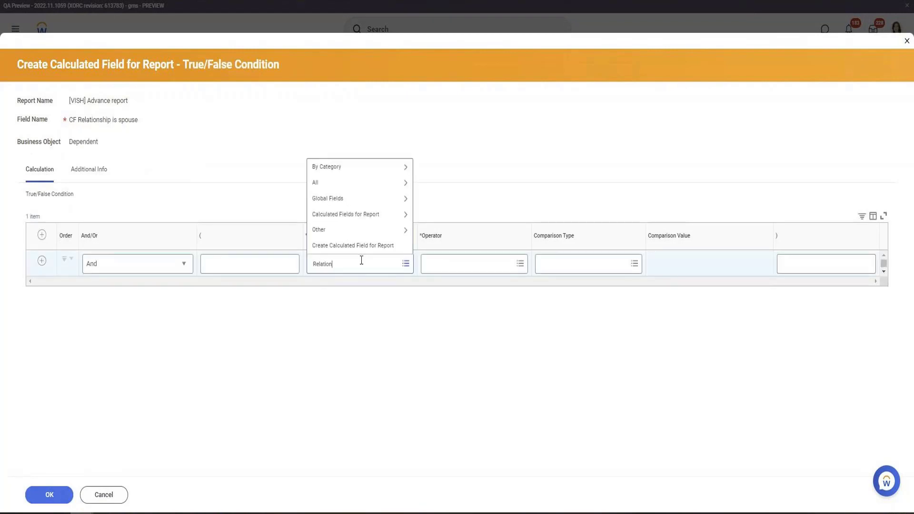
pyautogui.press('Return')
pyautogui.click(350, 122)
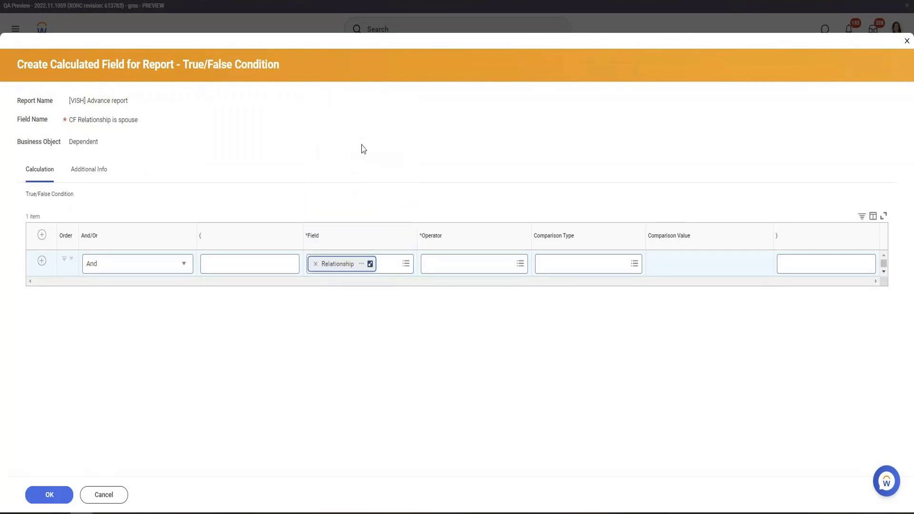
pyautogui.click(500, 270)
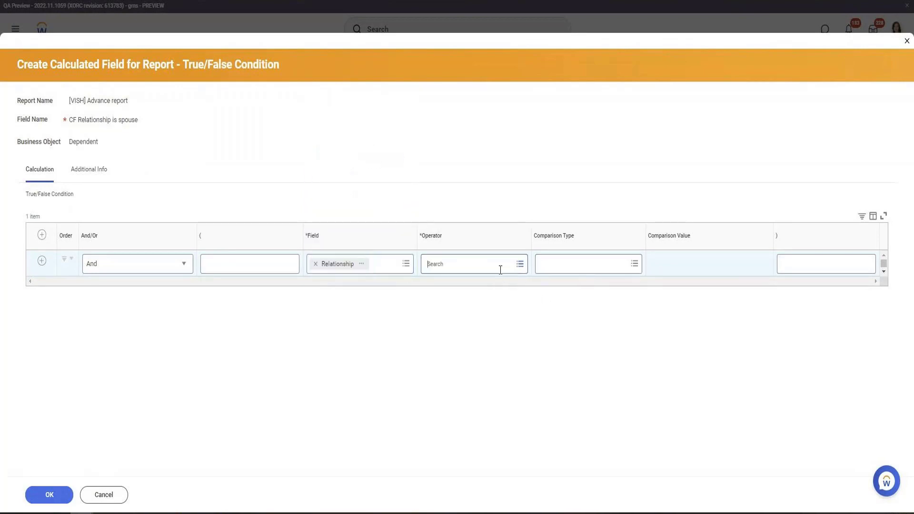
pyautogui.click(481, 229)
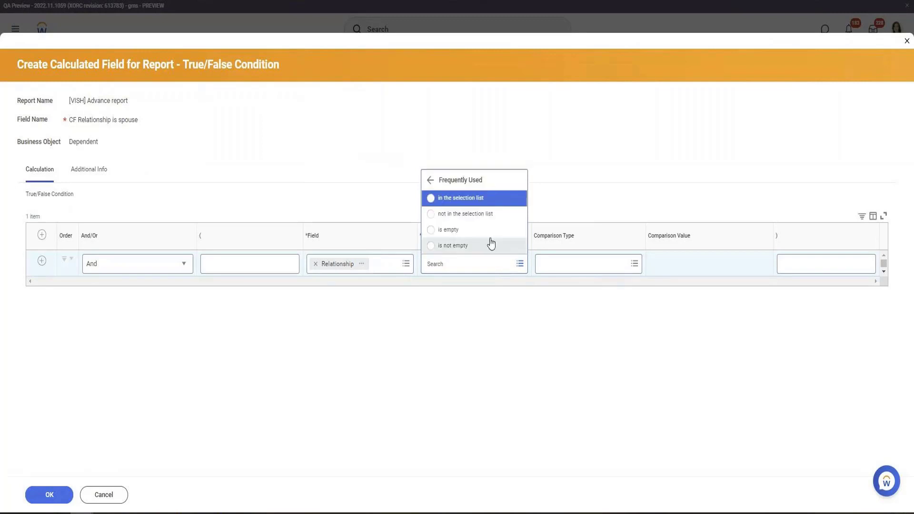
pyautogui.click(460, 201)
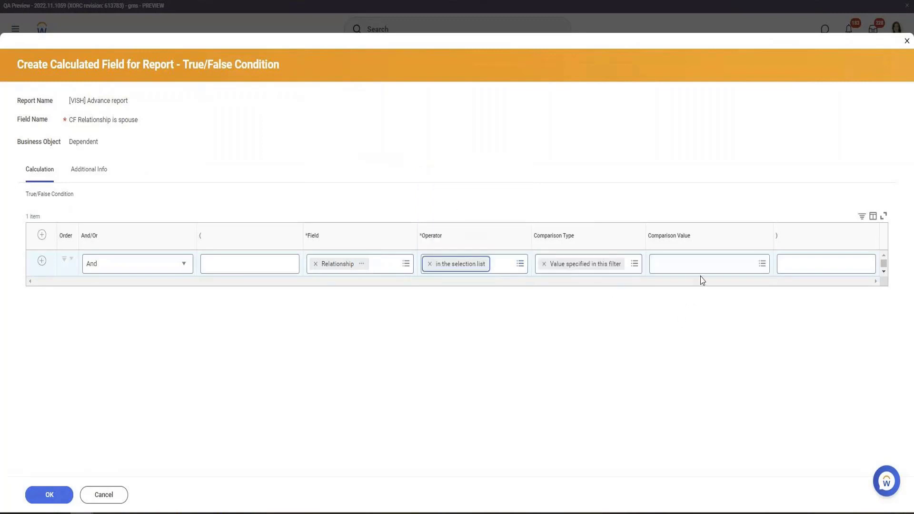
# Choose Child as the condition's comparison value
pyautogui.click(700, 264)
pyautogui.write('CH')
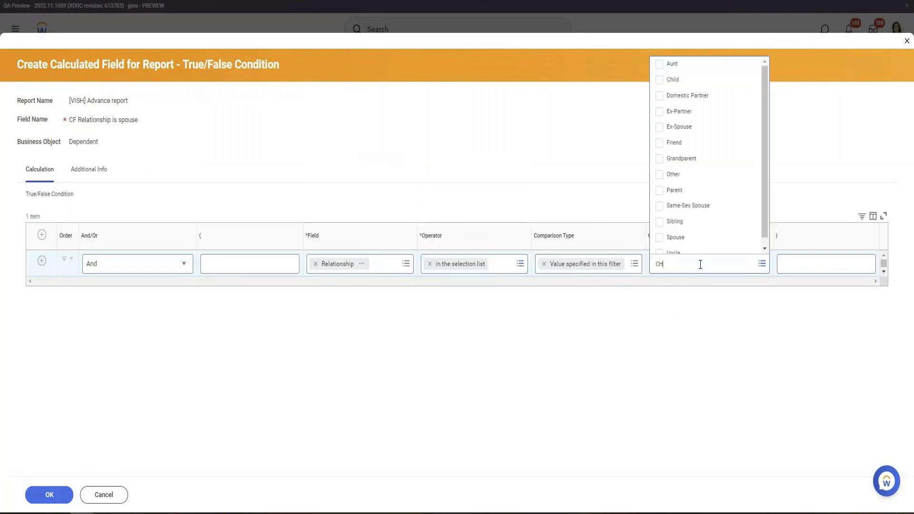
pyautogui.write('ld')
pyautogui.press('Return')
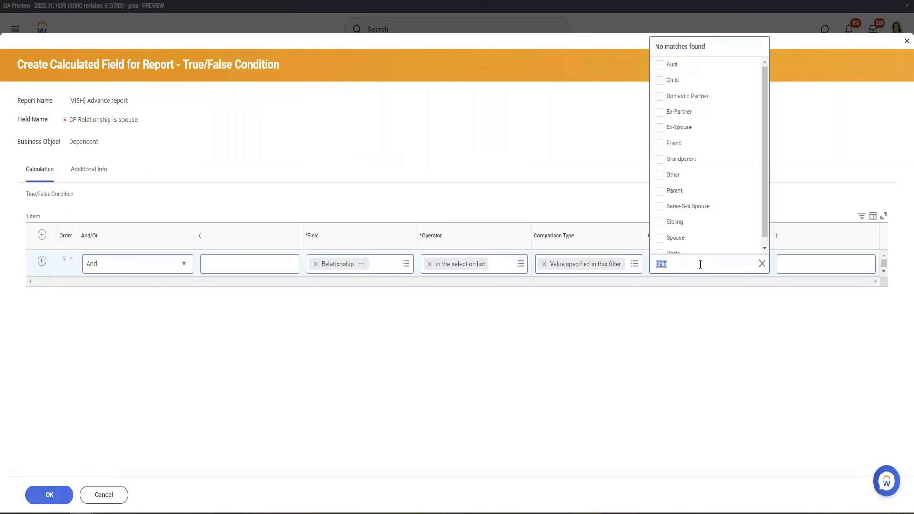
pyautogui.click(473, 389)
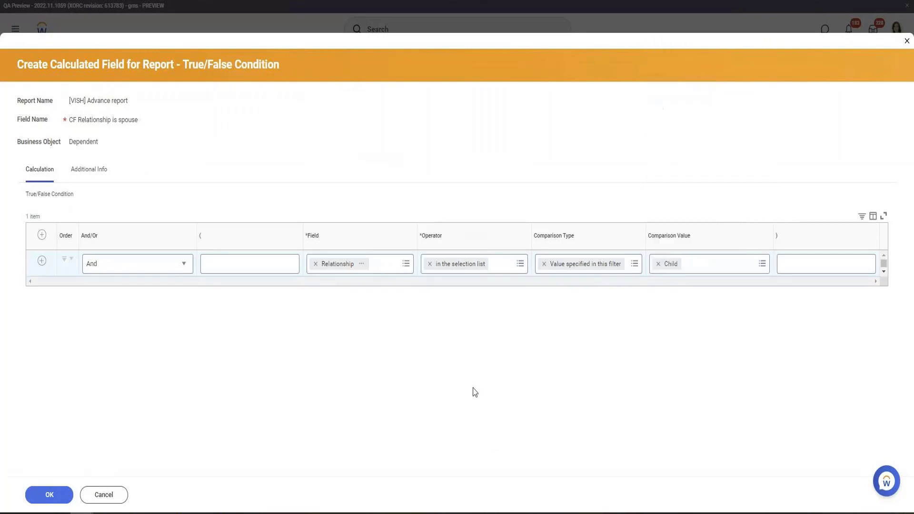
# Save the CF Relationship is spouse condition and the updated CF Depenents MEI field, returning to the report results
pyautogui.click(51, 500)
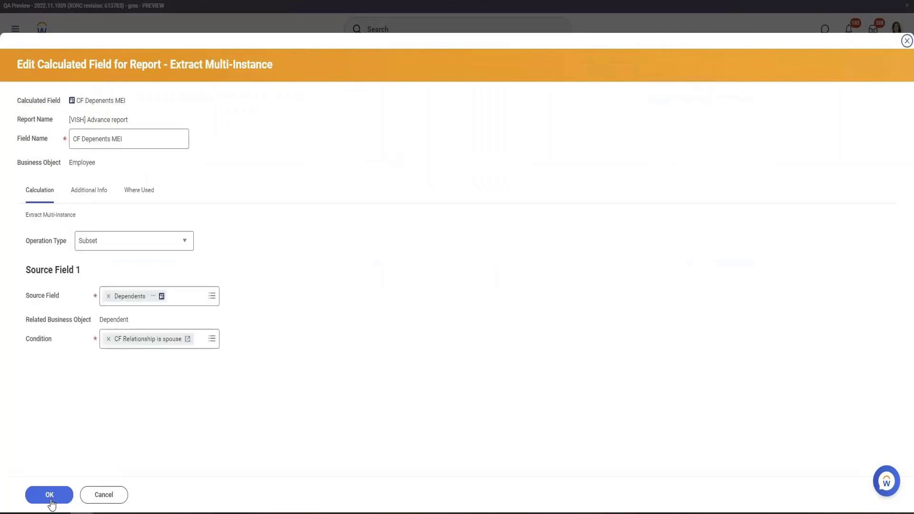
pyautogui.click(50, 497)
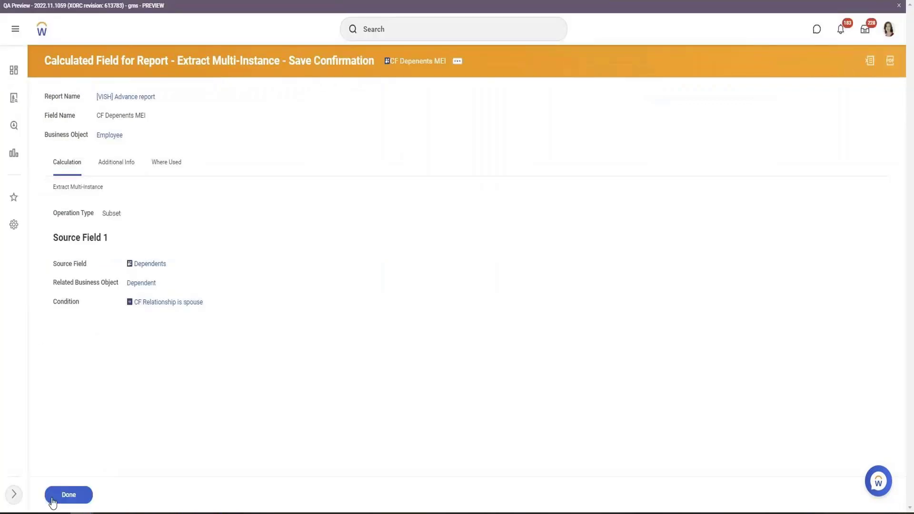
pyautogui.click(48, 495)
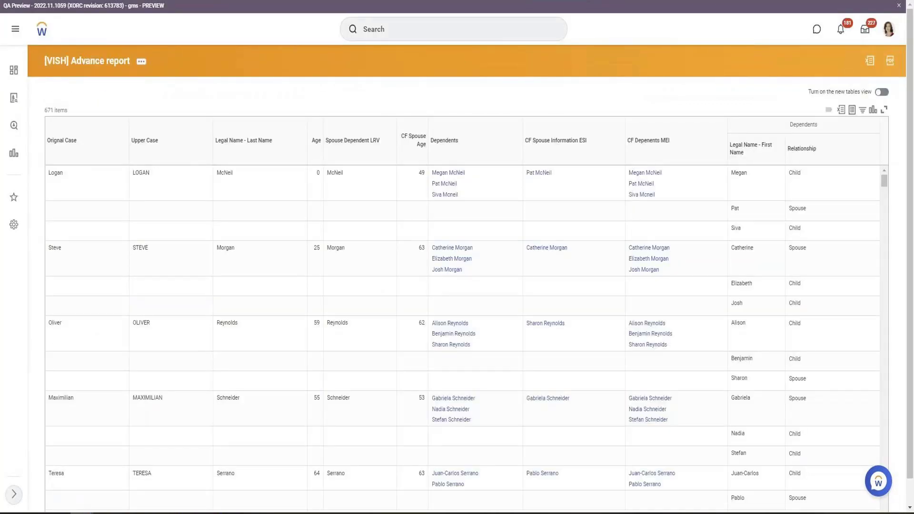
pyautogui.click(837, 228)
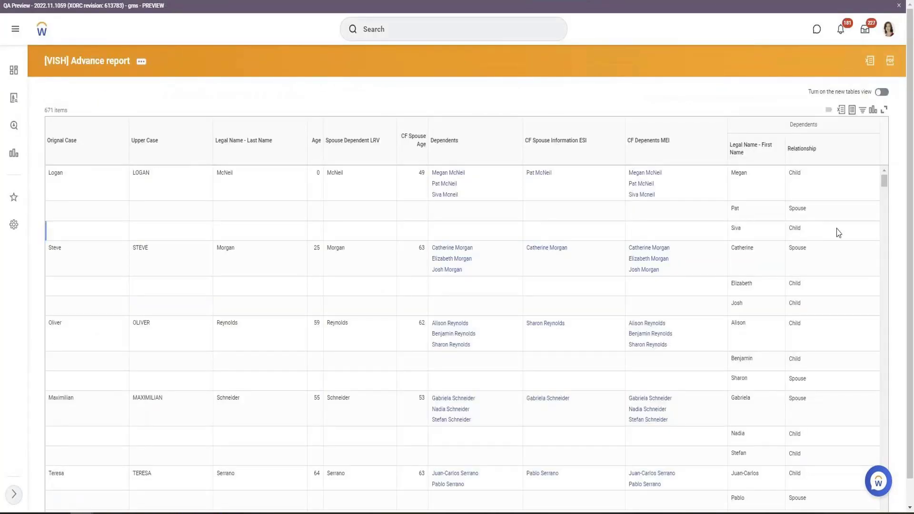
pyautogui.click(653, 196)
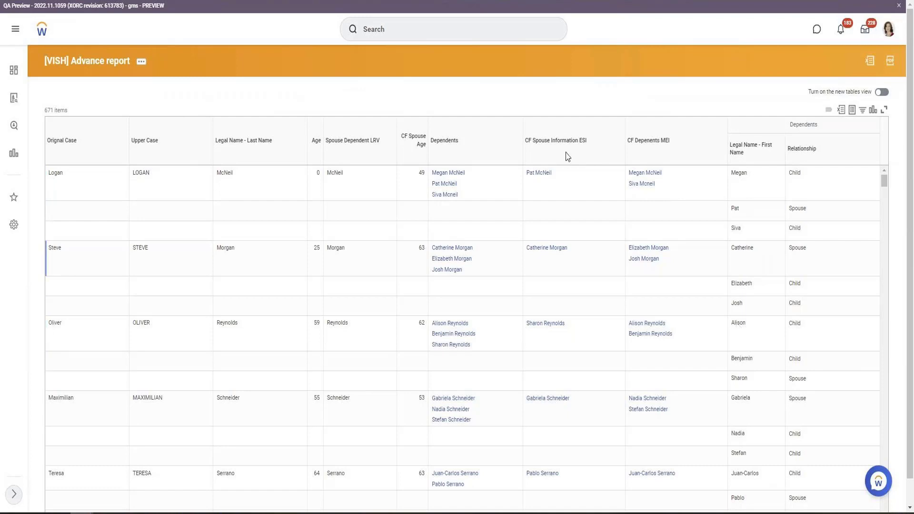
# Open the [VISH] Advance report definition for editing
pyautogui.click(157, 1)
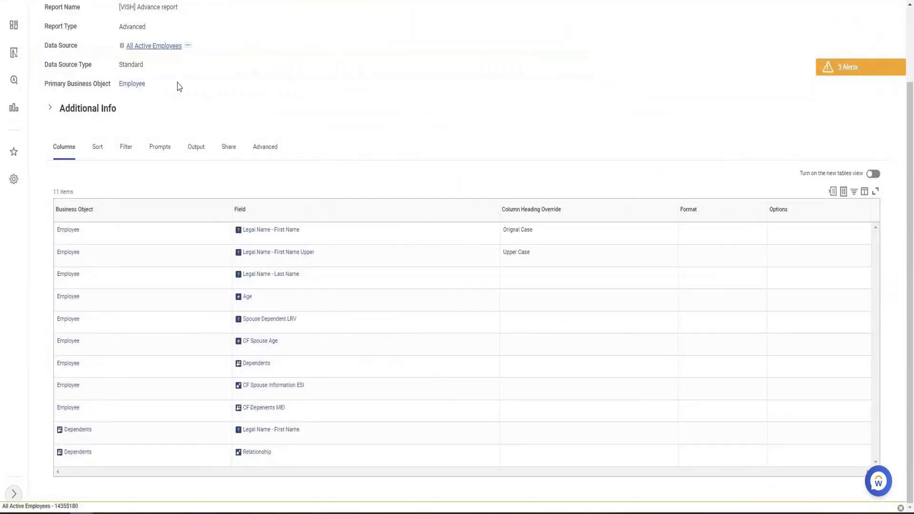
pyautogui.scroll(2, 195, 98)
pyautogui.click(226, 64)
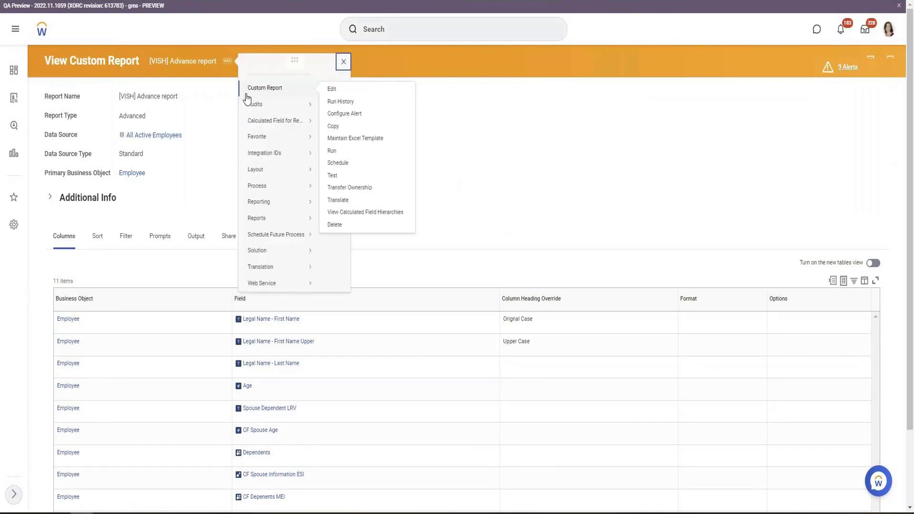
pyautogui.click(333, 151)
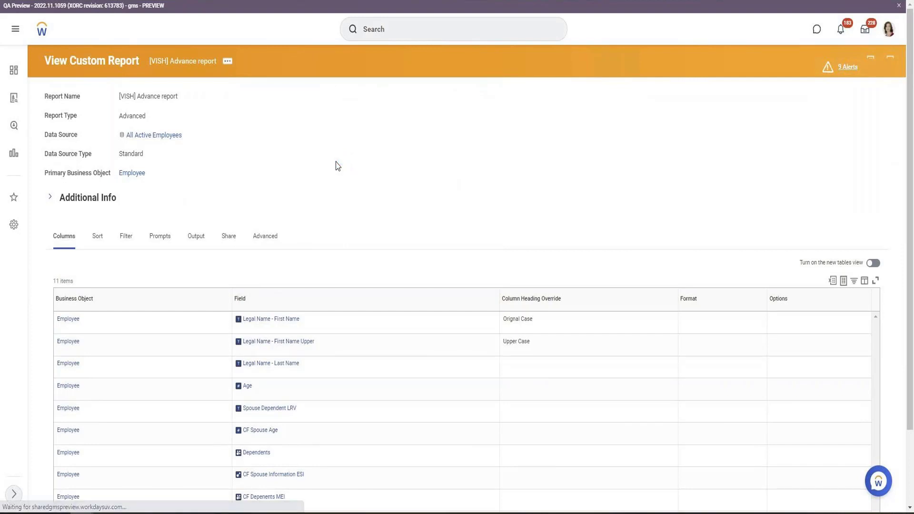
# Insert a new column row after CF Depenents MEI and start creating a new calculated field for it
pyautogui.scroll(-5, 145, 288)
pyautogui.scroll(-1, 145, 289)
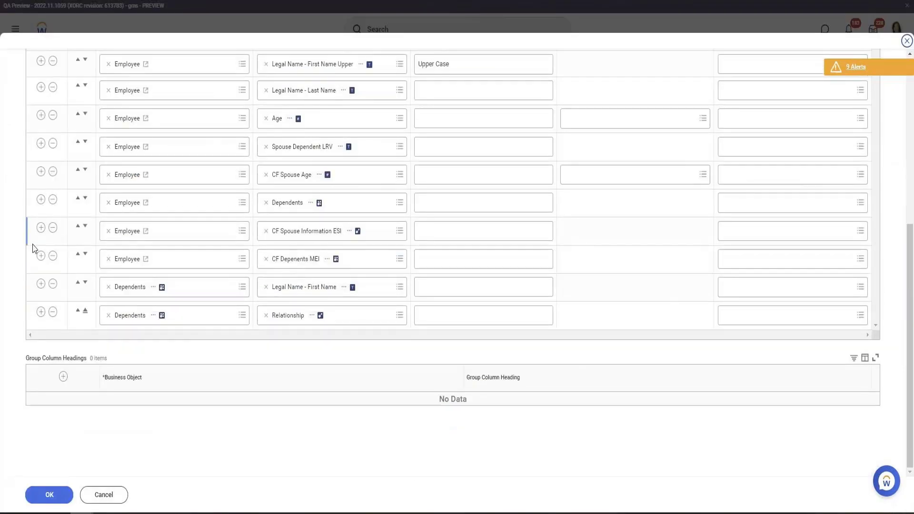
pyautogui.click(41, 259)
pyautogui.click(380, 292)
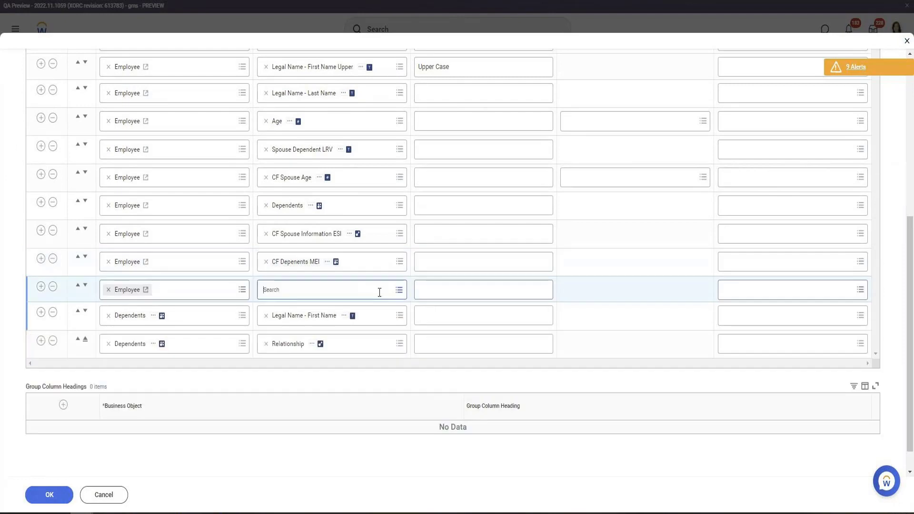
pyautogui.click(373, 278)
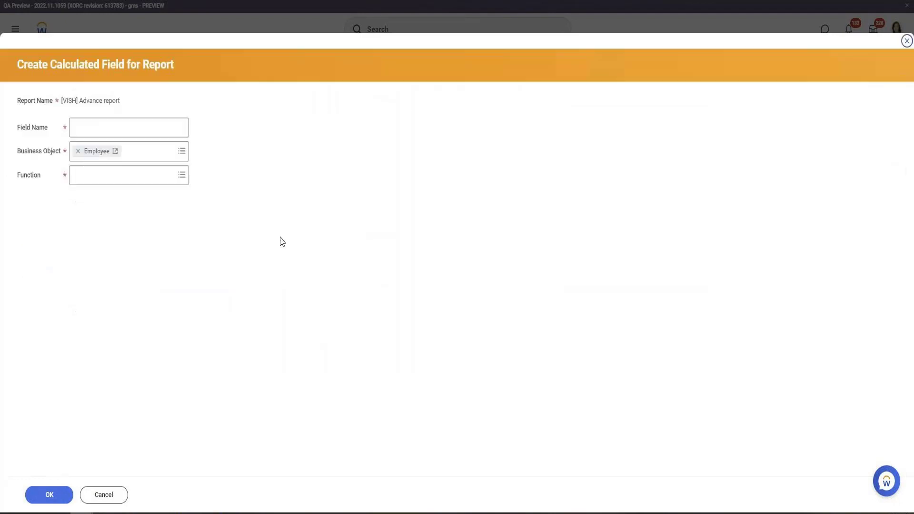
# Browse the function list and set the new calculated field's function to Count Related Instances
pyautogui.click(145, 171)
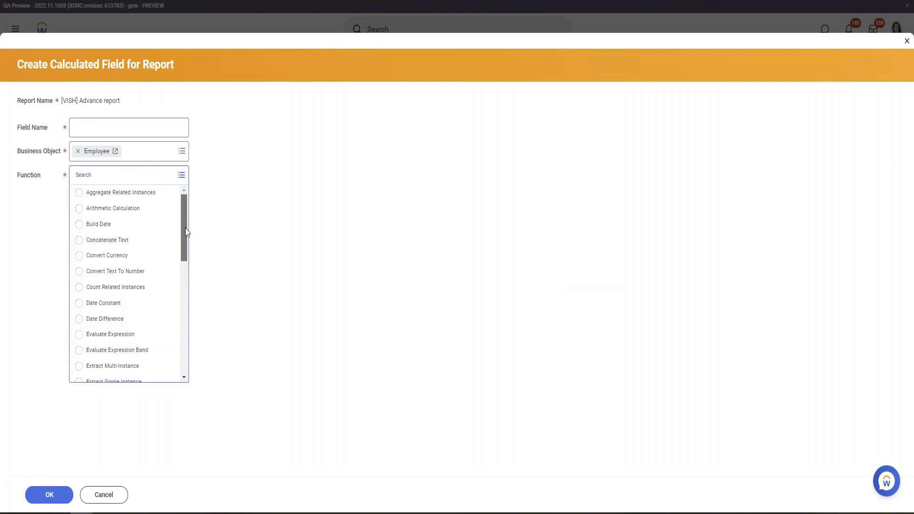
pyautogui.moveTo(186, 230); pyautogui.dragTo(187, 271)
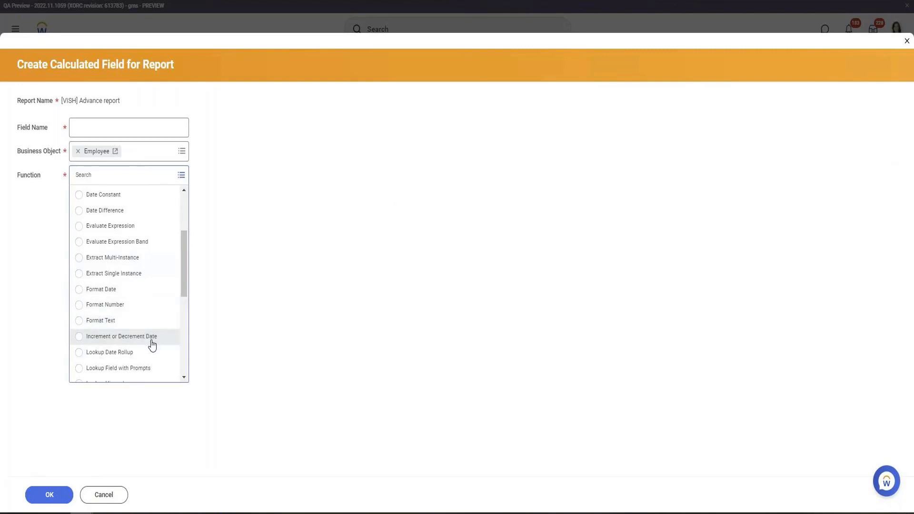
pyautogui.moveTo(182, 268); pyautogui.dragTo(188, 321)
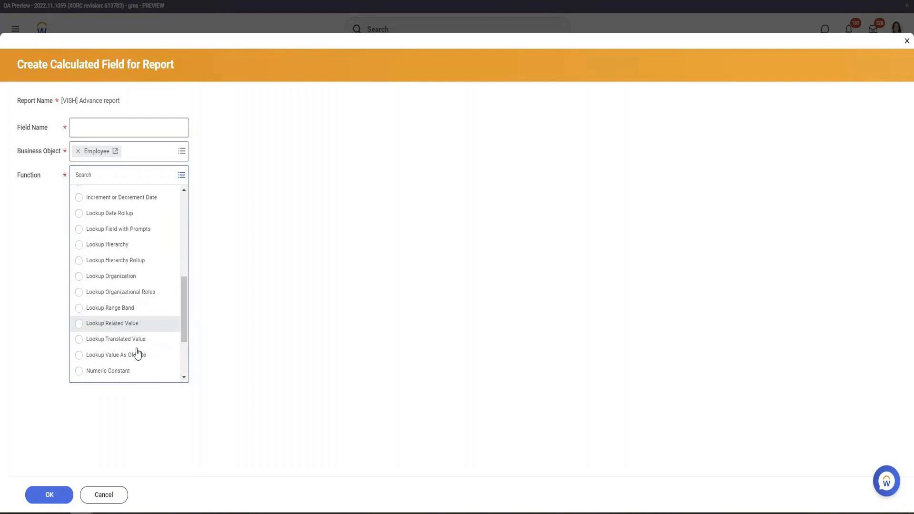
pyautogui.moveTo(186, 320); pyautogui.dragTo(175, 365)
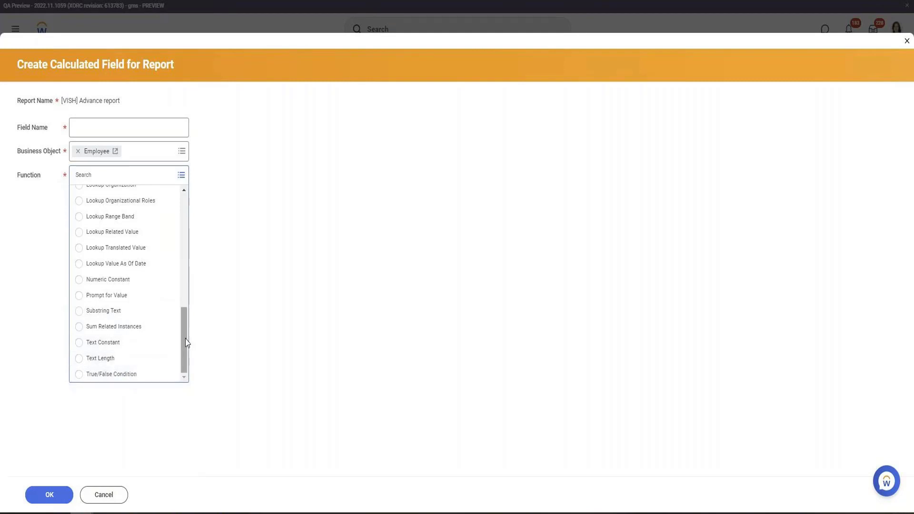
pyautogui.moveTo(183, 337); pyautogui.dragTo(194, 195)
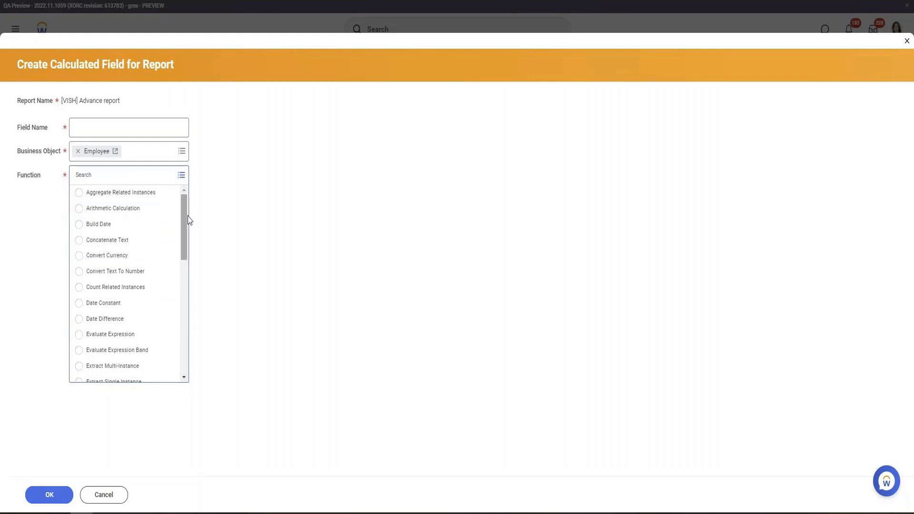
pyautogui.moveTo(188, 221); pyautogui.dragTo(196, 339)
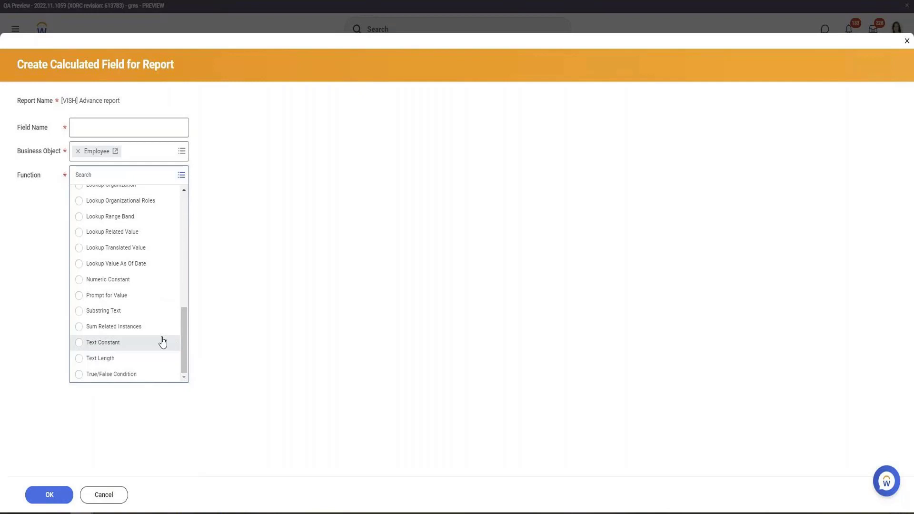
pyautogui.scroll(1, 163, 330)
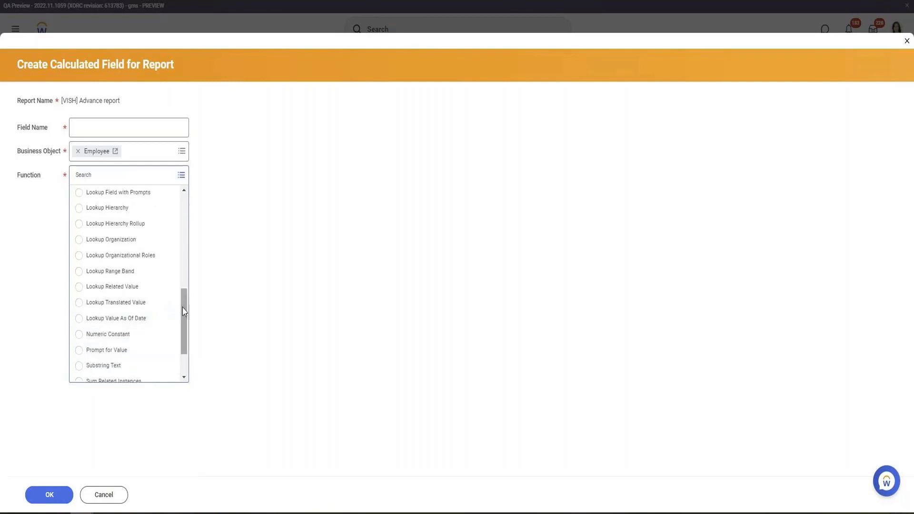
pyautogui.scroll(1, 186, 296)
pyautogui.moveTo(187, 292); pyautogui.dragTo(189, 251)
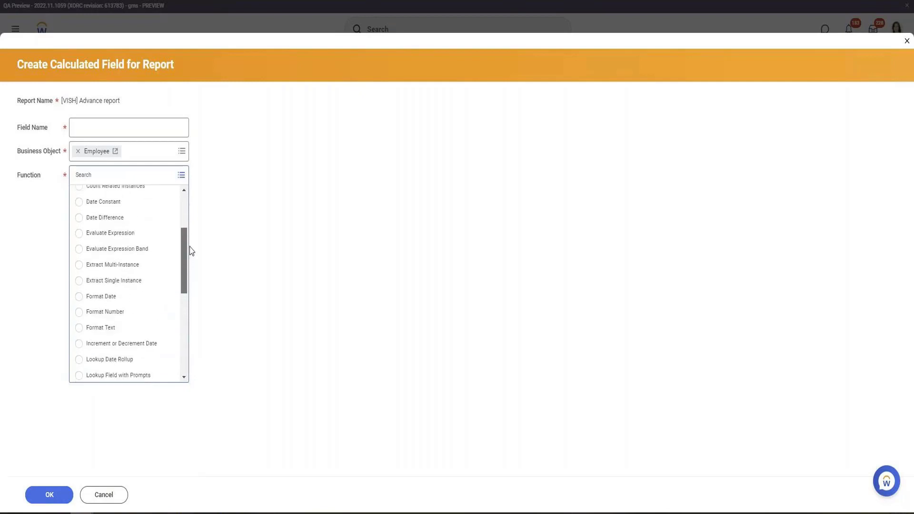
pyautogui.scroll(1, 148, 266)
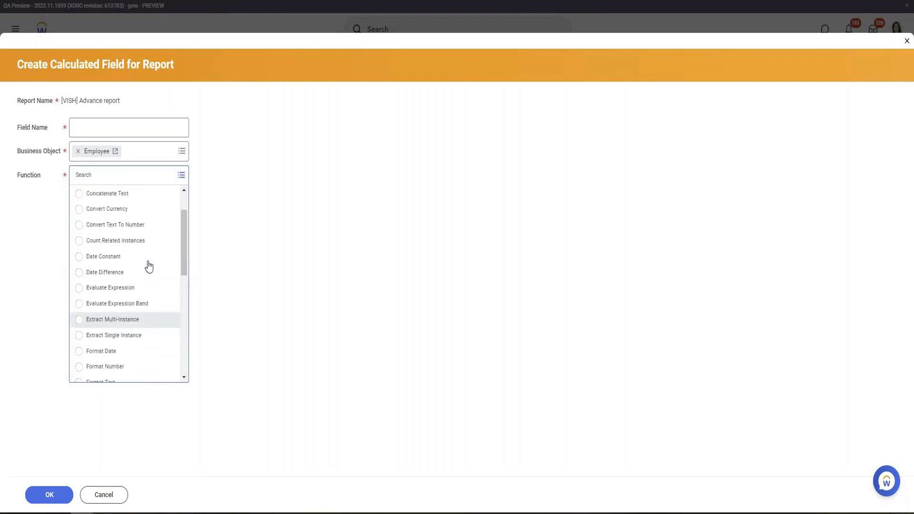
pyautogui.scroll(1, 149, 266)
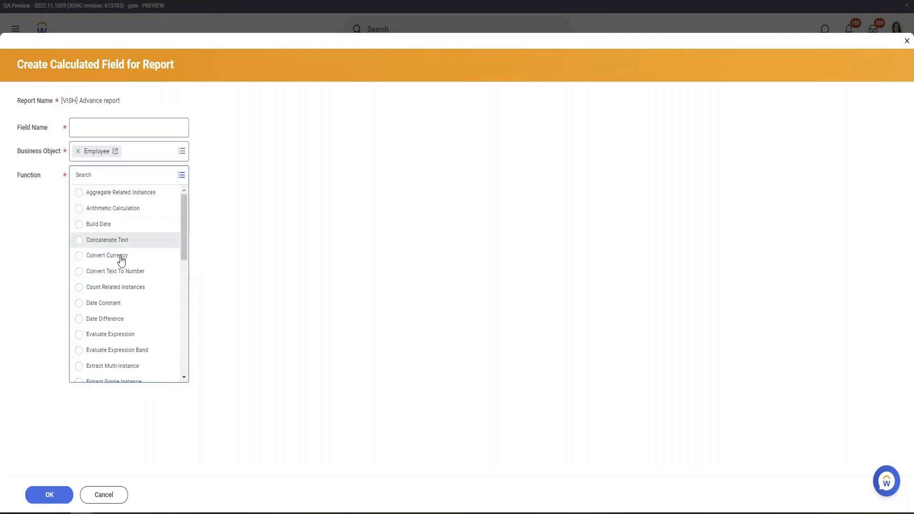
pyautogui.click(123, 288)
# Name the calculated field Dependent Count and confirm it
pyautogui.click(124, 127)
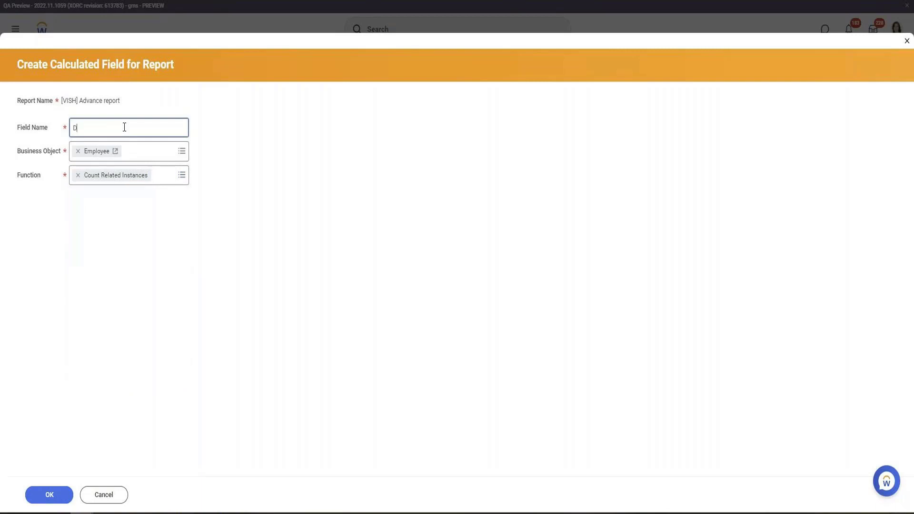
pyautogui.write('Dependent')
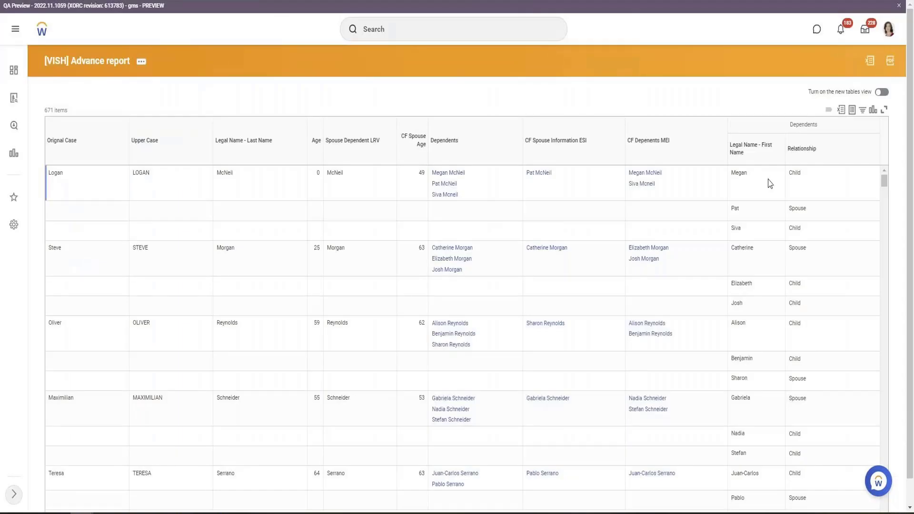
pyautogui.moveTo(458, 141); pyautogui.dragTo(429, 142)
pyautogui.click(455, 149)
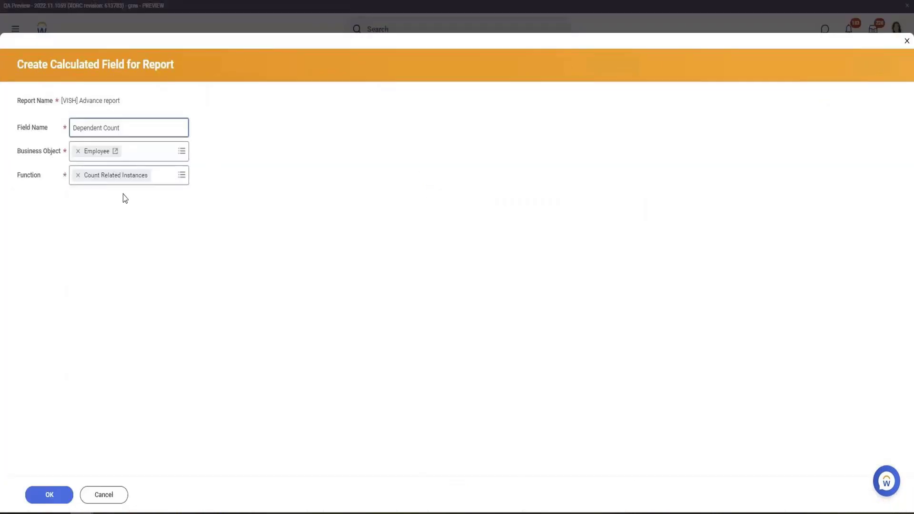
pyautogui.click(71, 497)
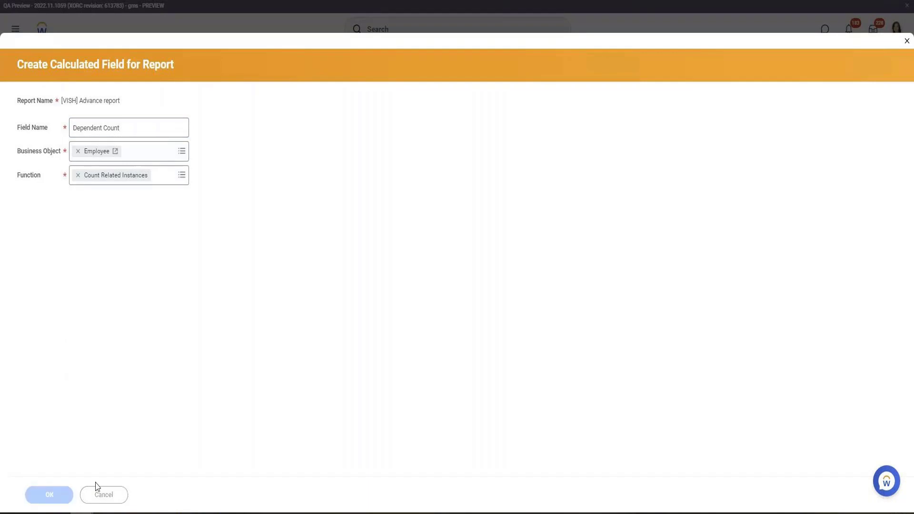
# Set the Dependent Count field's related field to Dependents, save it and run the report
pyautogui.click(167, 219)
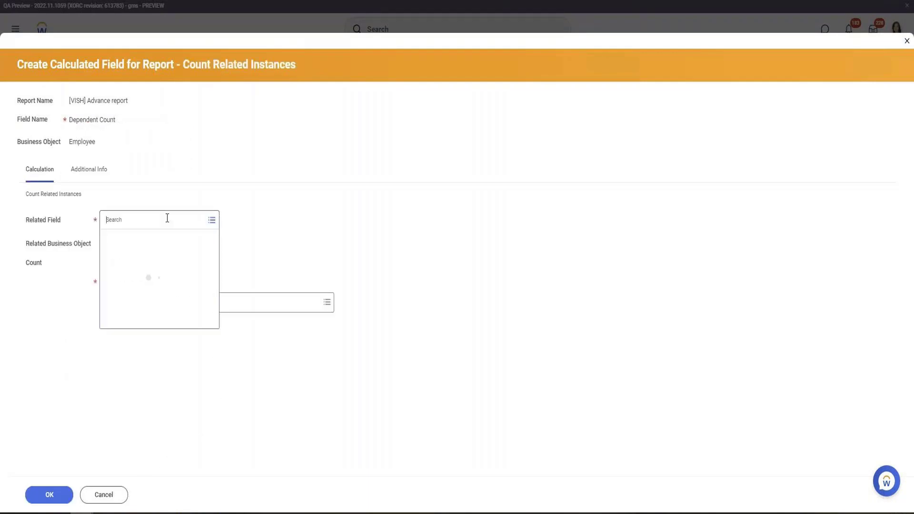
pyautogui.write('depend')
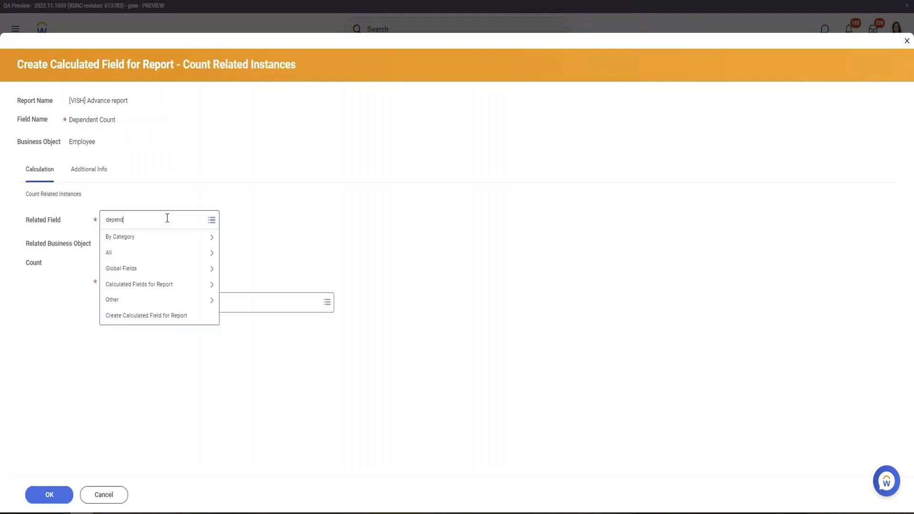
pyautogui.press('Return')
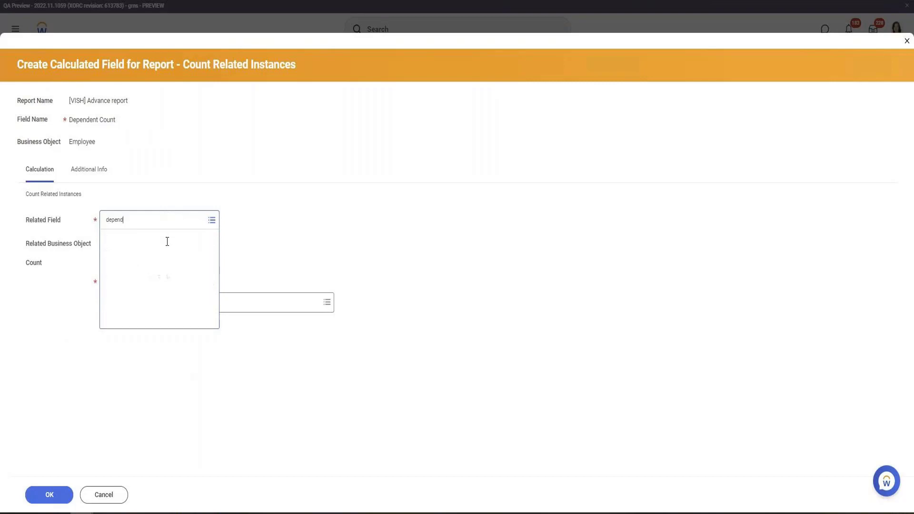
pyautogui.click(145, 276)
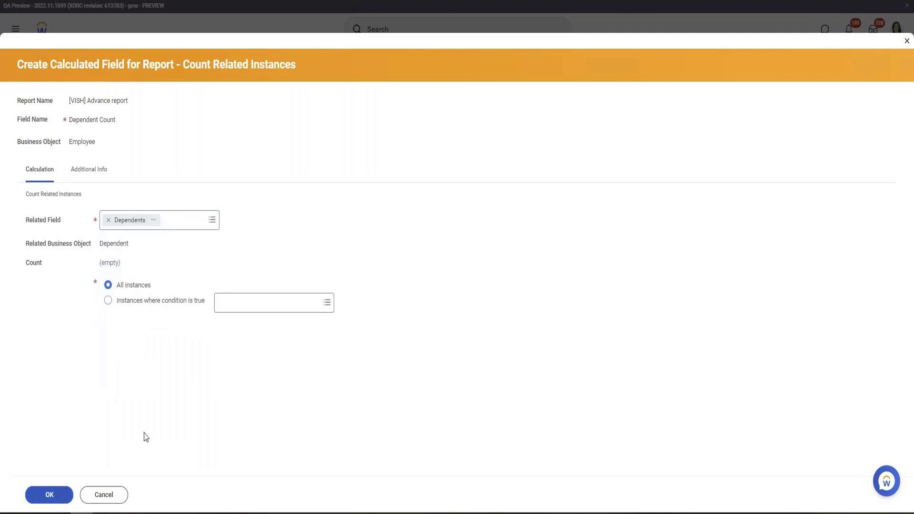
pyautogui.click(30, 497)
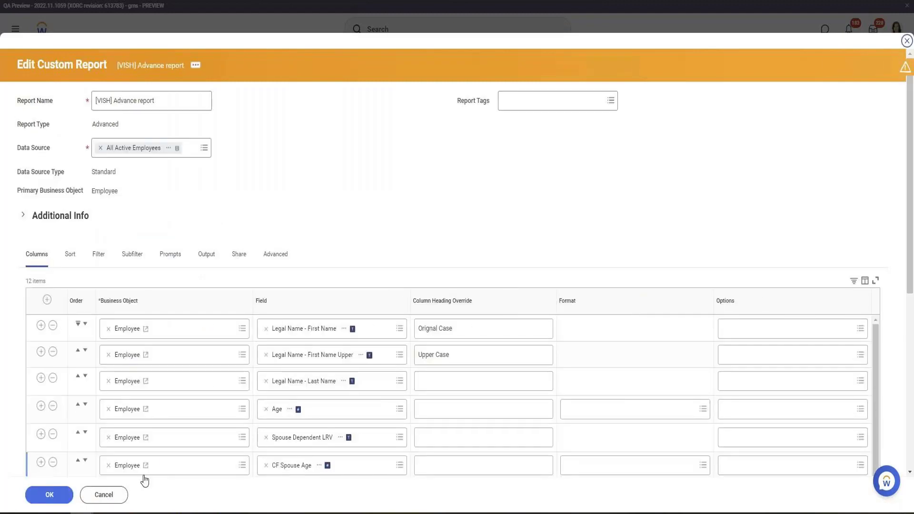
pyautogui.click(50, 496)
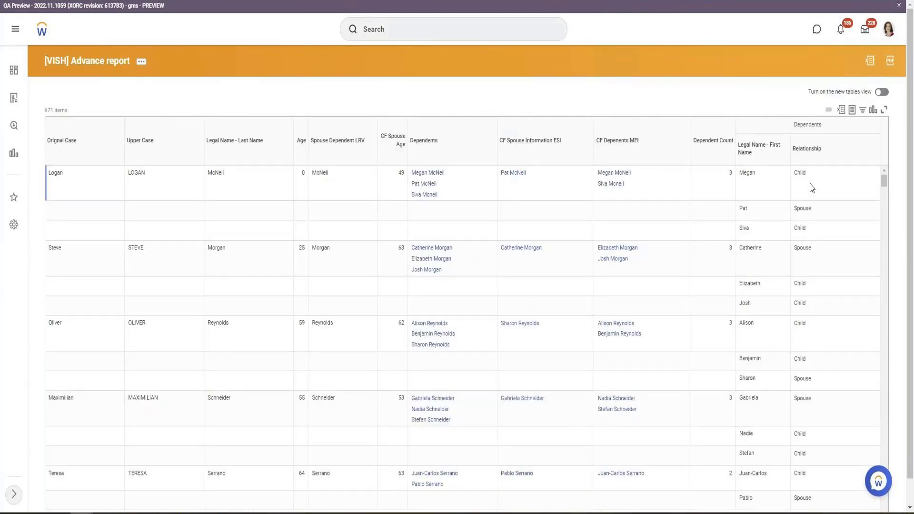
# Examine the Dependent Count values and select the CF Depenents MEI column heading text
pyautogui.click(709, 152)
pyautogui.click(711, 125)
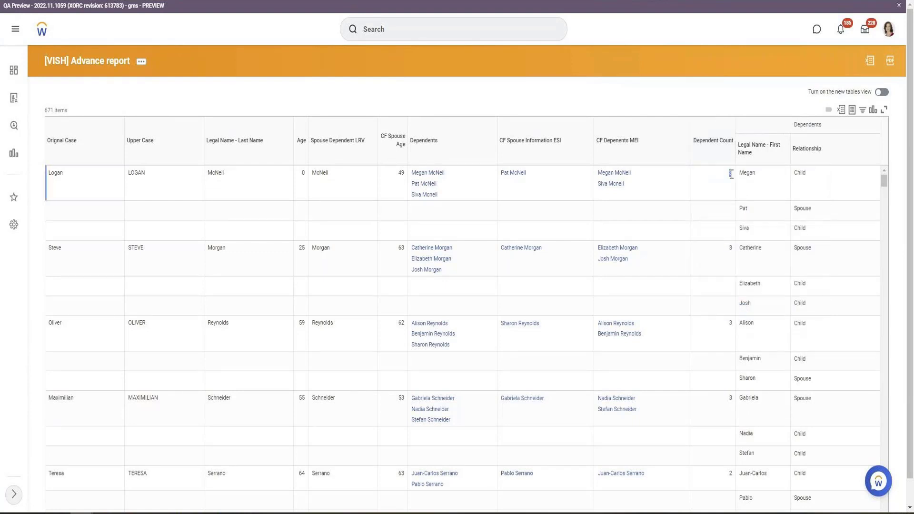
pyautogui.doubleClick(732, 174)
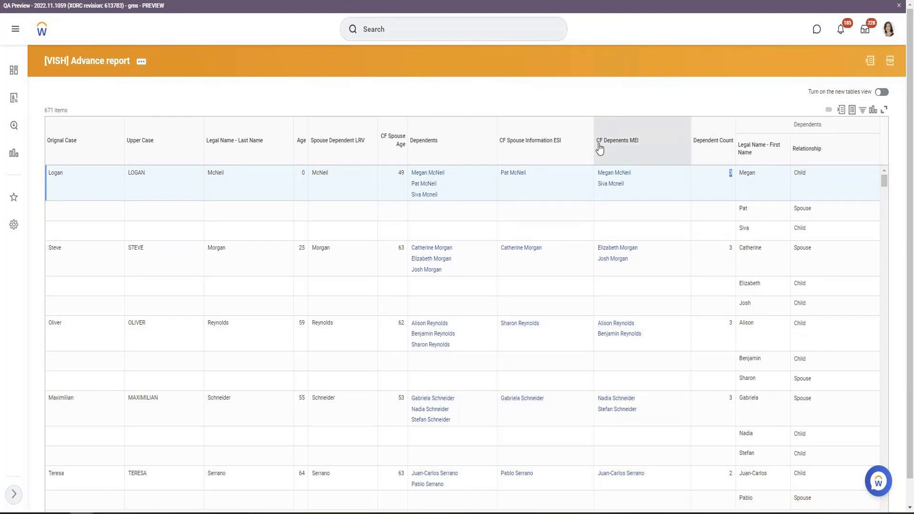
pyautogui.moveTo(598, 144); pyautogui.dragTo(638, 145)
pyautogui.click(638, 150)
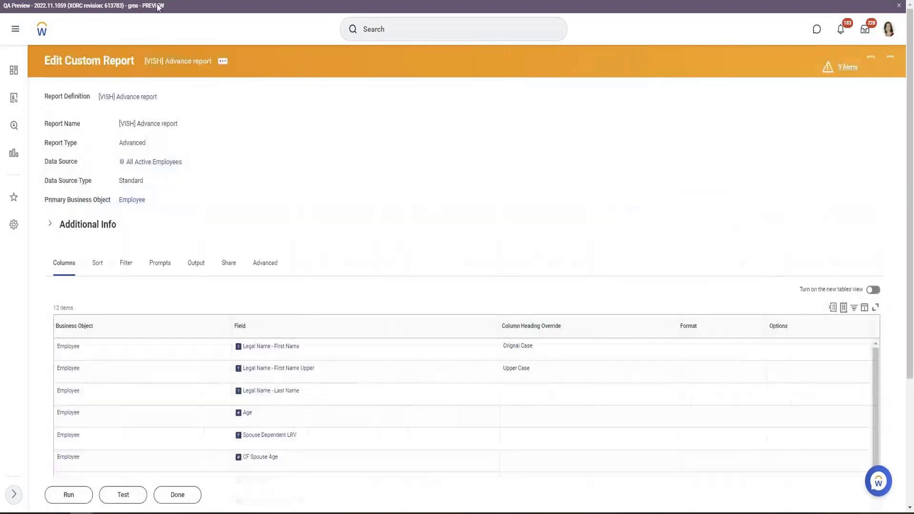
# Open the Dependent Count calculated field for editing from the report definition
pyautogui.scroll(-3, 220, 212)
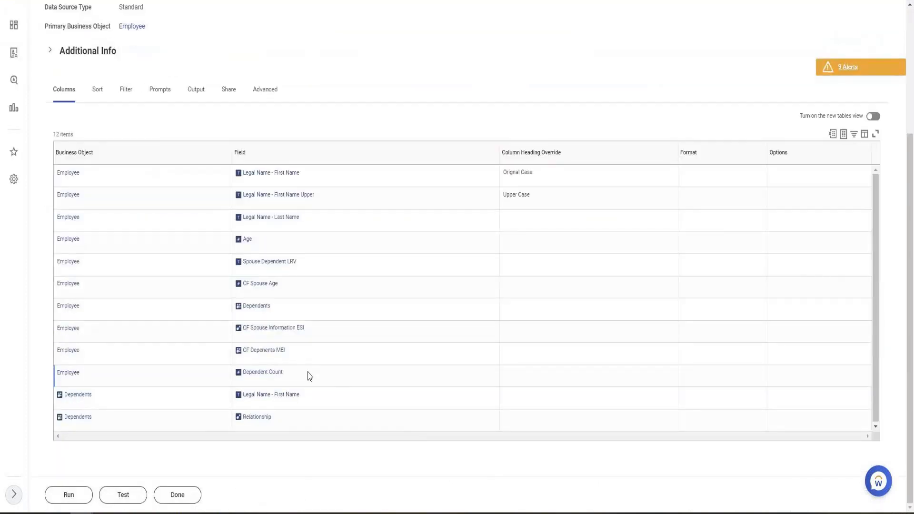
pyautogui.moveTo(312, 333)
pyautogui.click(289, 374)
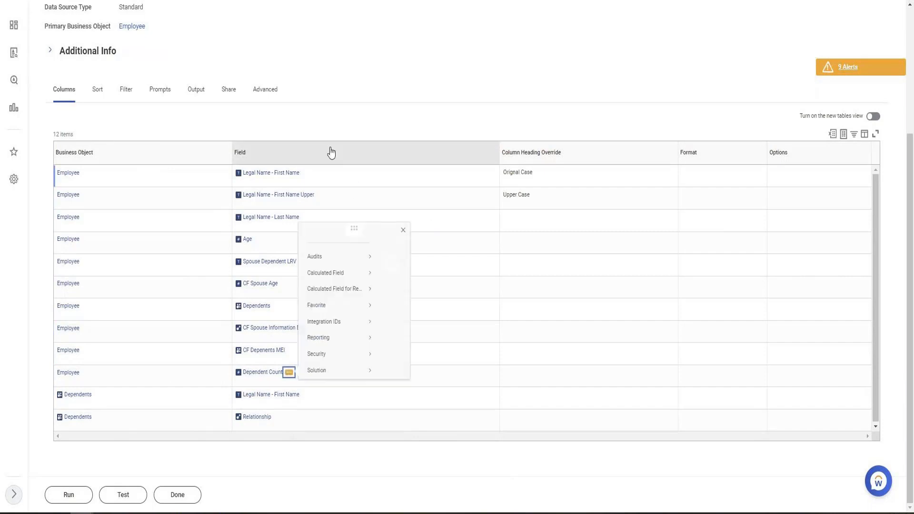
pyautogui.moveTo(351, 270)
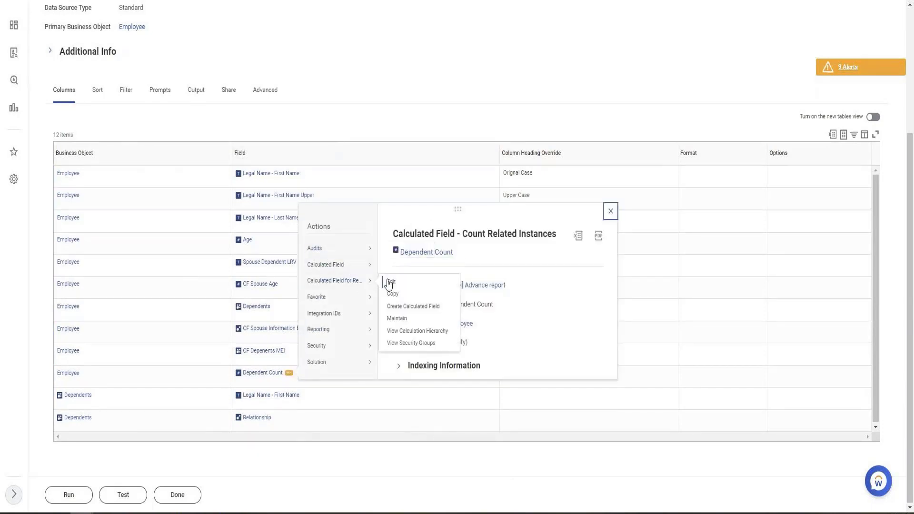
pyautogui.click(387, 283)
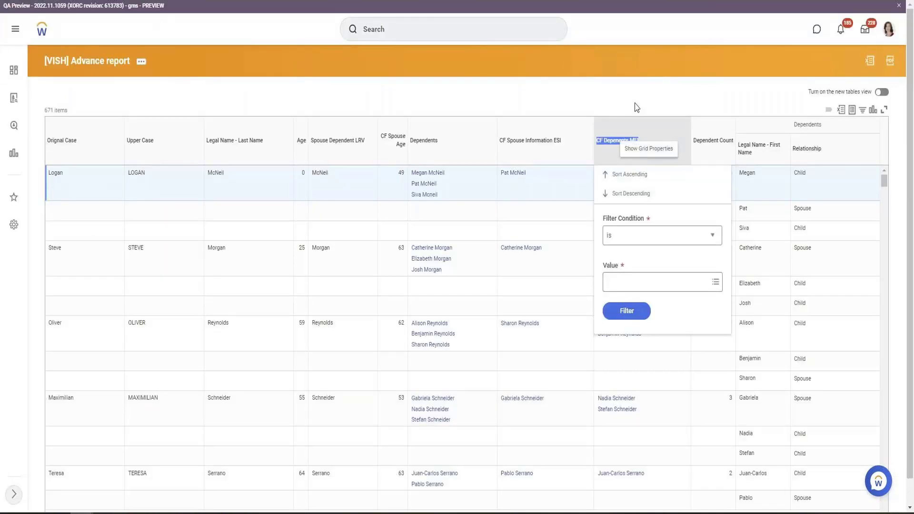
# Change Dependent Count's related field to CF Depenents MEI and save the calculated field
pyautogui.click(598, 146)
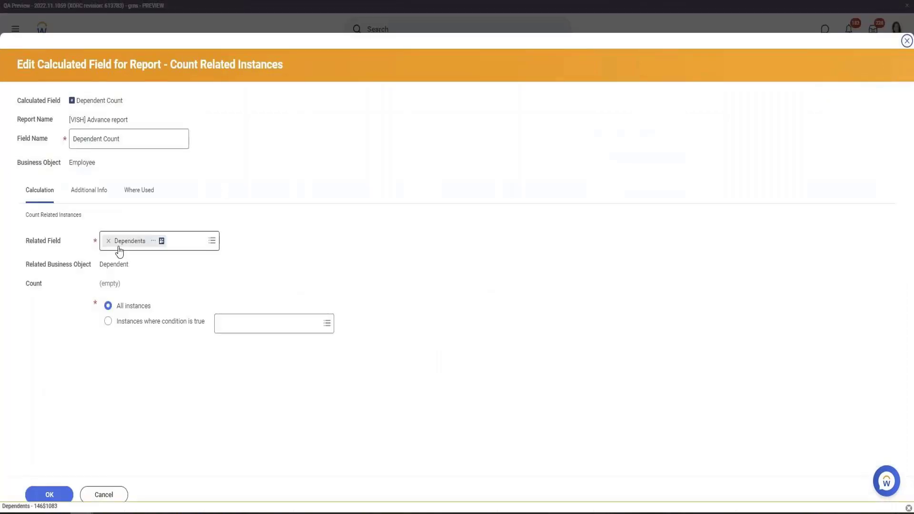
pyautogui.click(107, 240)
pyautogui.write('CF Depenents ME')
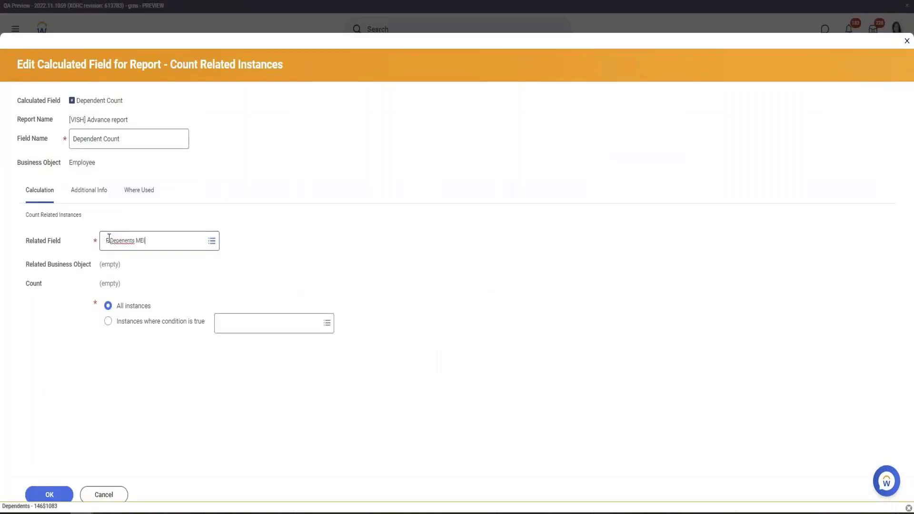
pyautogui.press('Return')
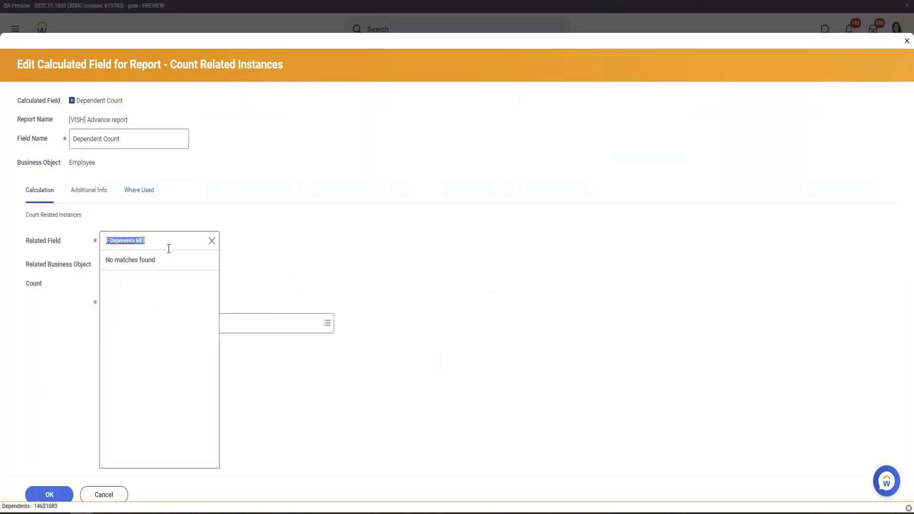
pyautogui.click(167, 242)
pyautogui.write('C')
pyautogui.press('Return')
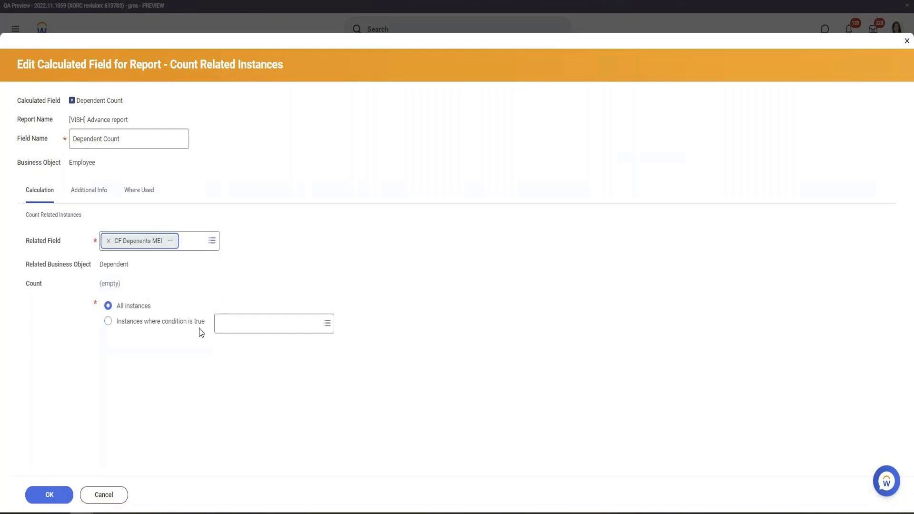
pyautogui.click(39, 492)
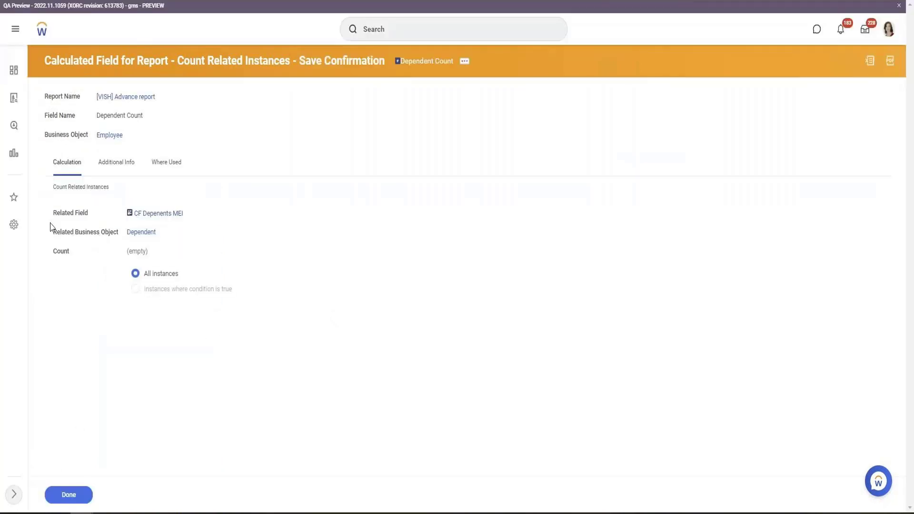
# Refresh the report output and review the updated Dependent Count values
pyautogui.hotkey('ctrl', 'Tab')
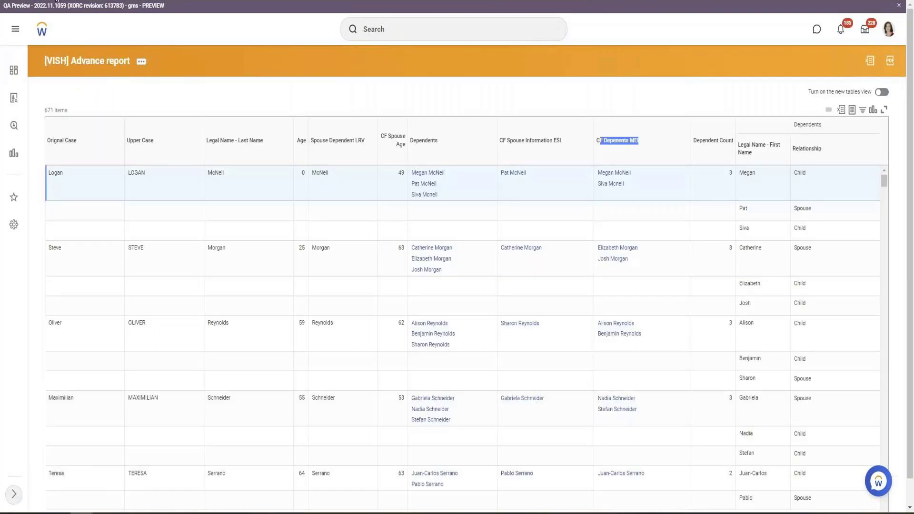
pyautogui.press('F5')
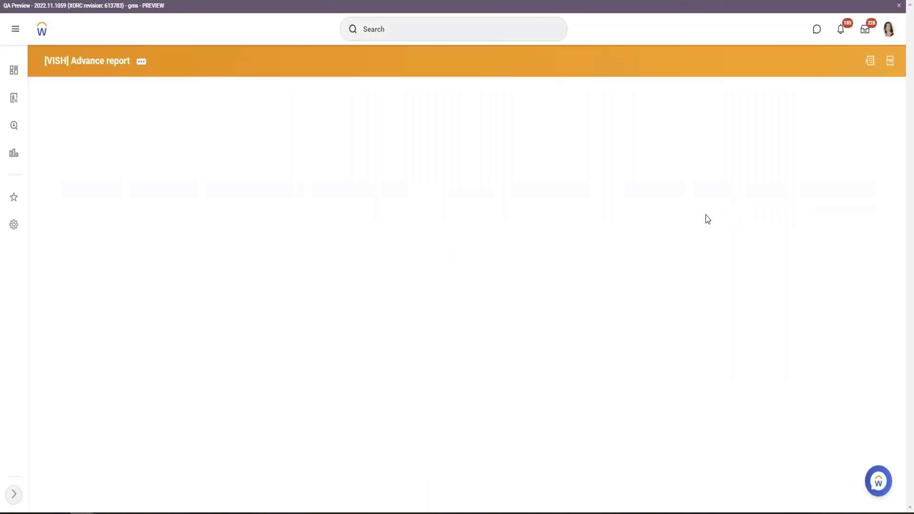
pyautogui.click(730, 176)
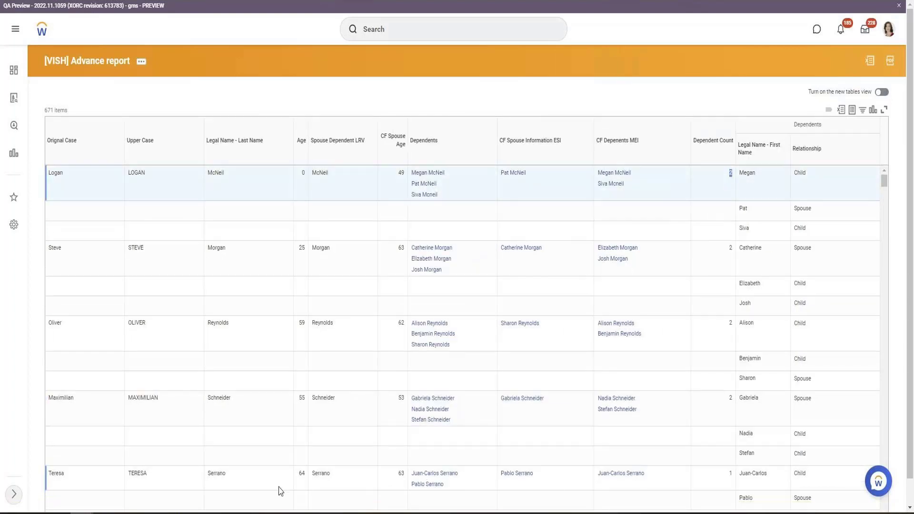
pyautogui.click(731, 476)
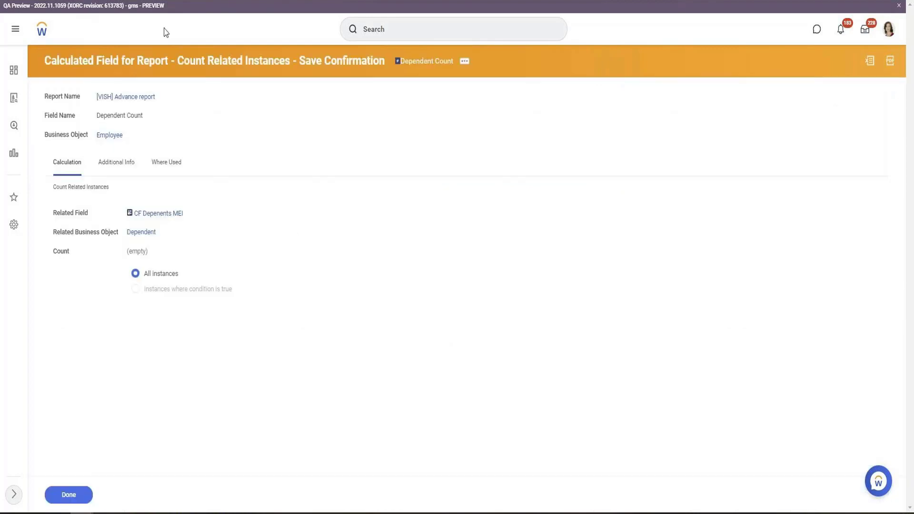
pyautogui.click(60, 494)
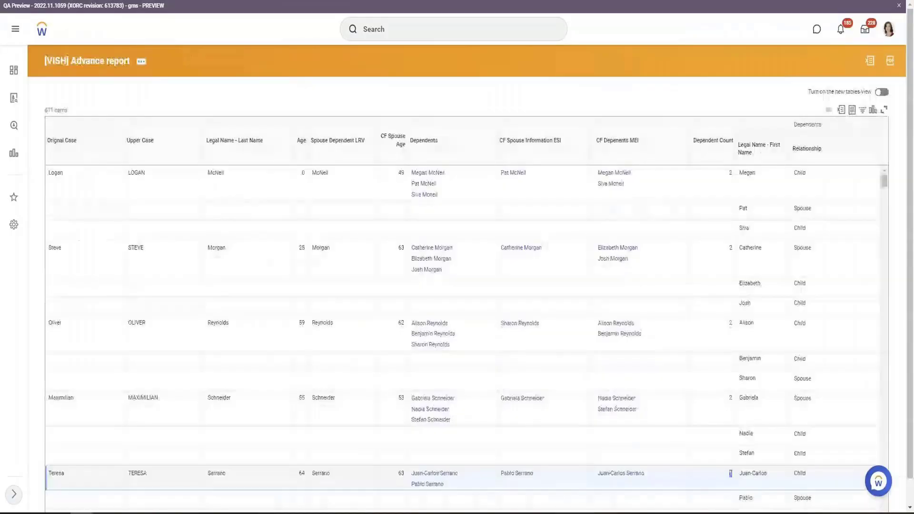
pyautogui.rightClick(51, 8)
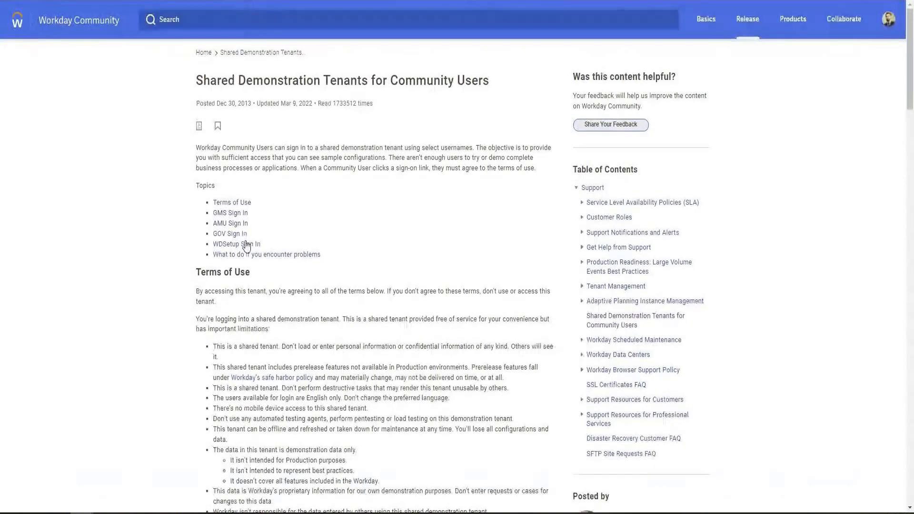
pyautogui.click(235, 216)
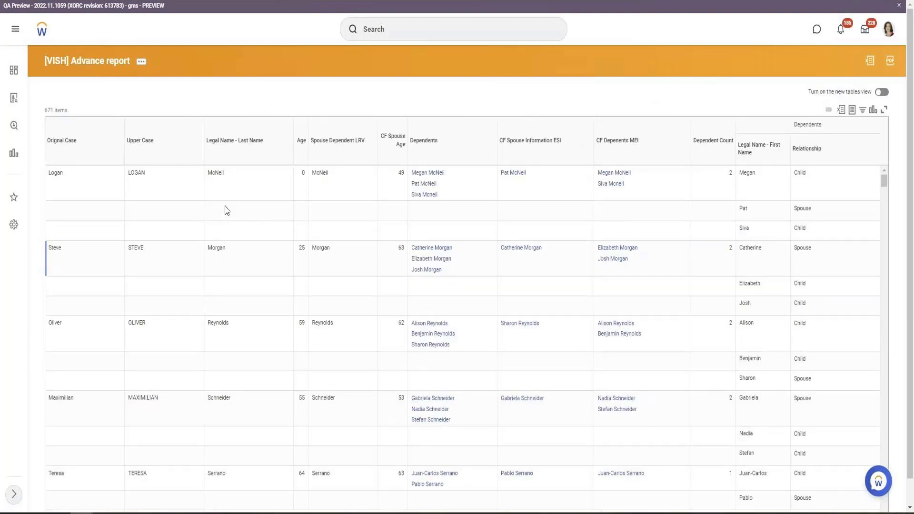
# Edit the report, insert a column row after CF Depenents MEI and start creating a new calculated field
pyautogui.click(141, 61)
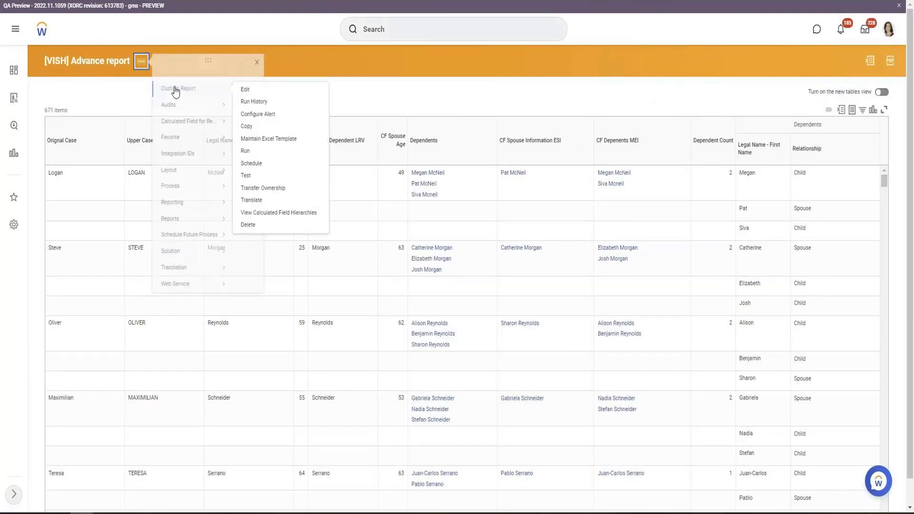
pyautogui.click(259, 96)
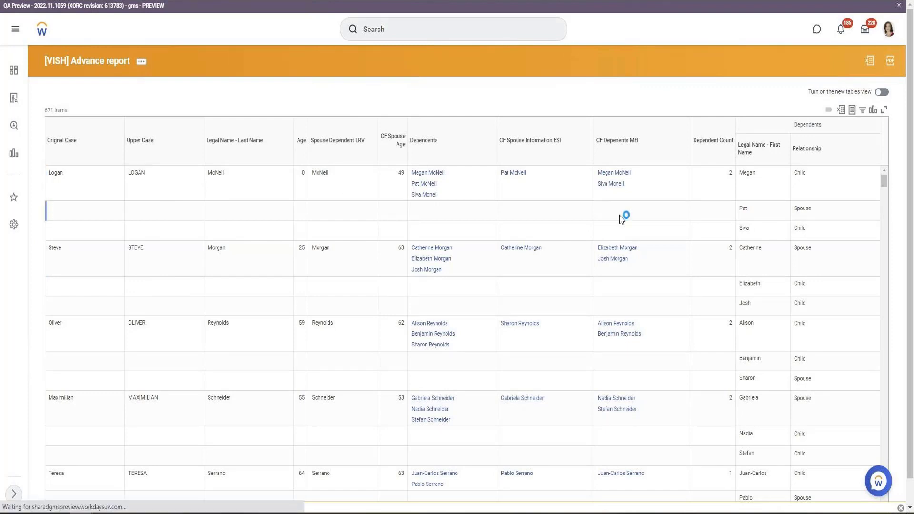
pyautogui.scroll(-10, 619, 219)
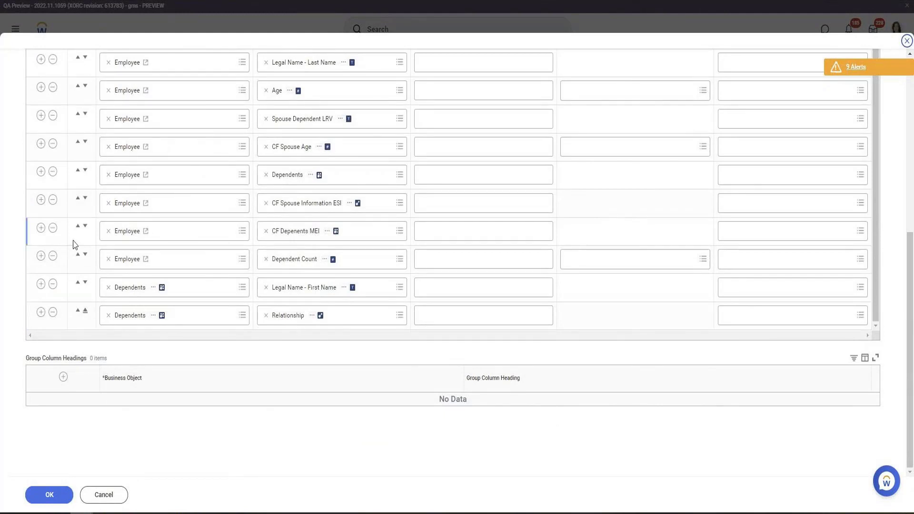
pyautogui.click(41, 229)
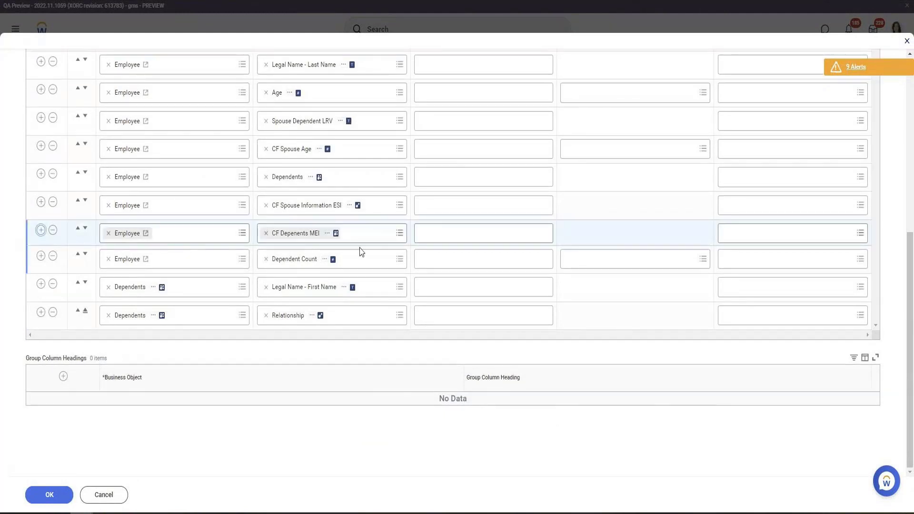
pyautogui.click(336, 260)
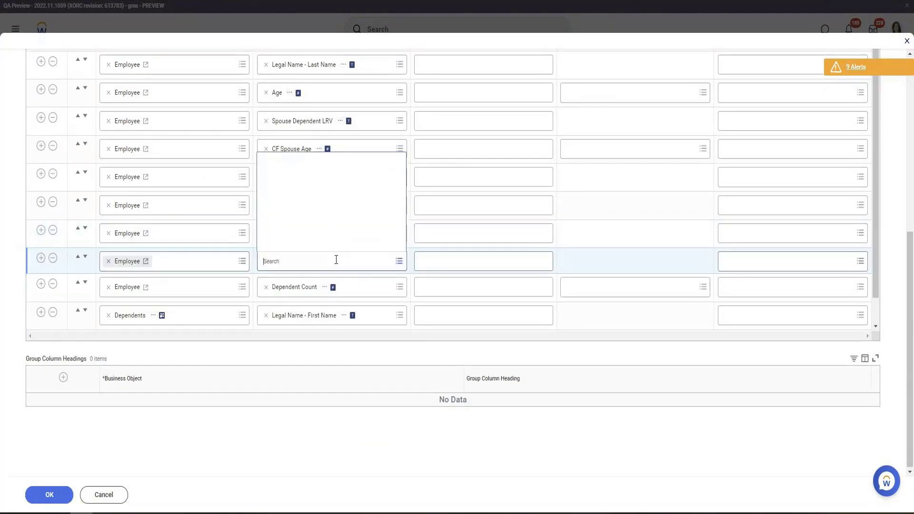
pyautogui.click(327, 243)
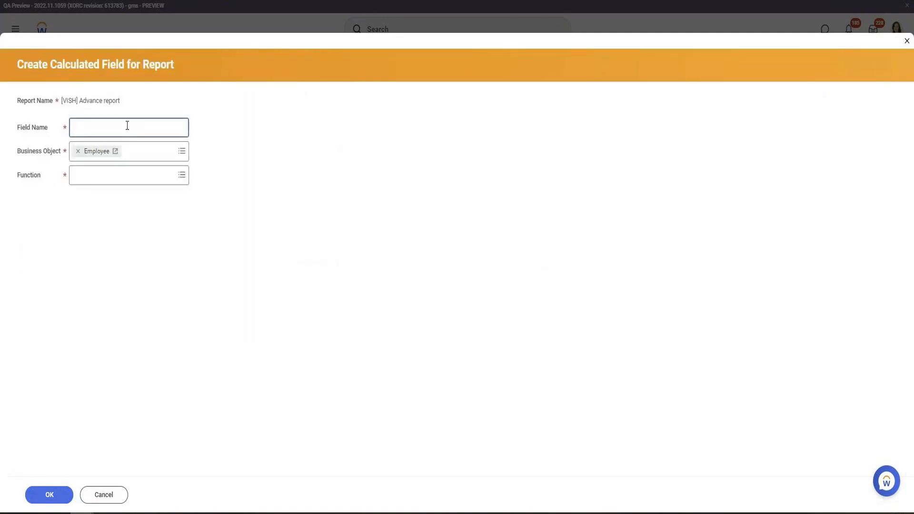
# Create a calculated field named Dependent Age SUM using the Aggregate Related Instances function
pyautogui.click(123, 175)
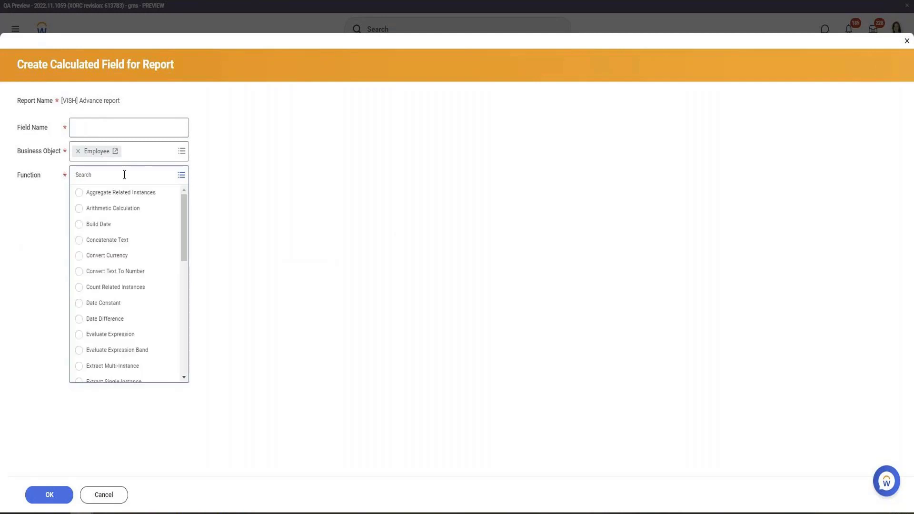
pyautogui.click(128, 195)
pyautogui.click(106, 129)
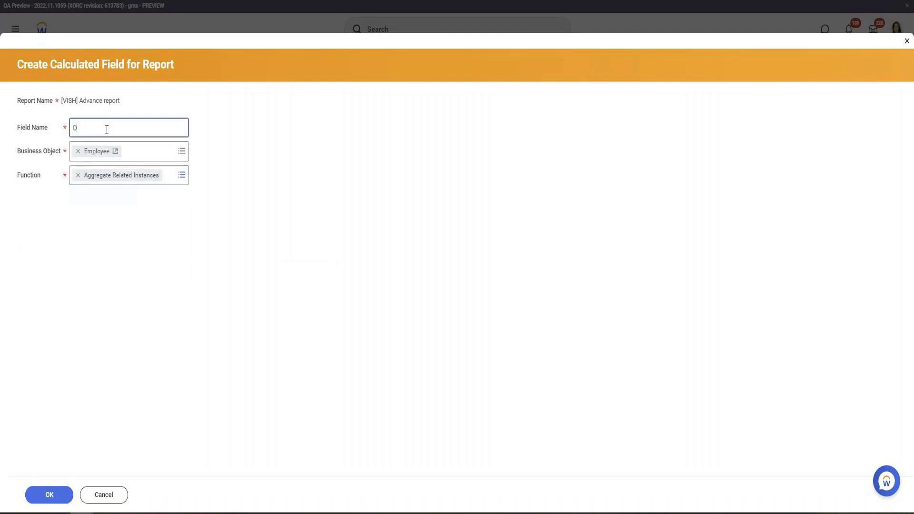
pyautogui.write('Dependent Age SUM')
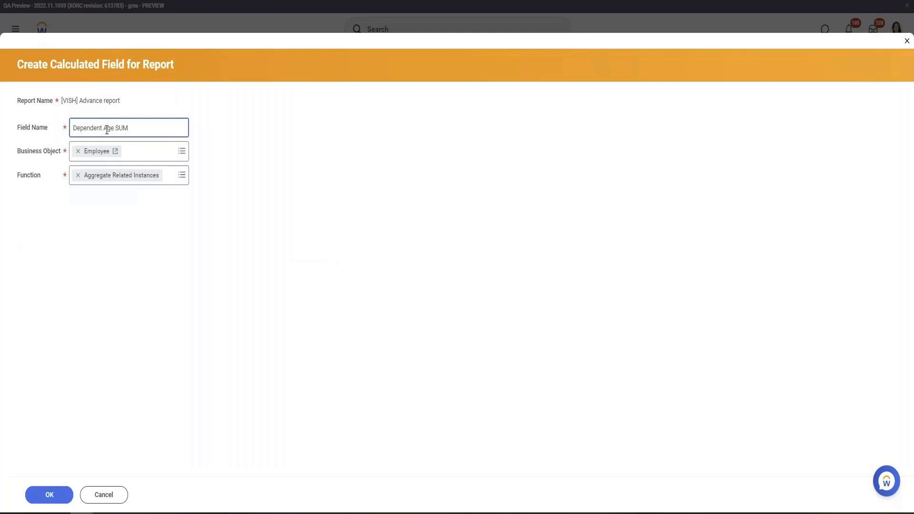
pyautogui.click(44, 499)
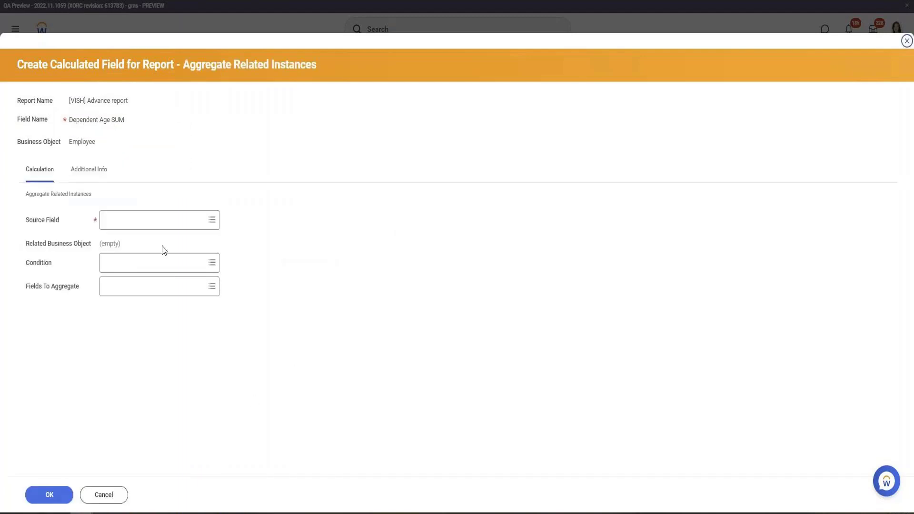
# Set the Dependent Age SUM source field to Dependents and its condition to Any is True
pyautogui.click(152, 215)
pyautogui.write('Depen')
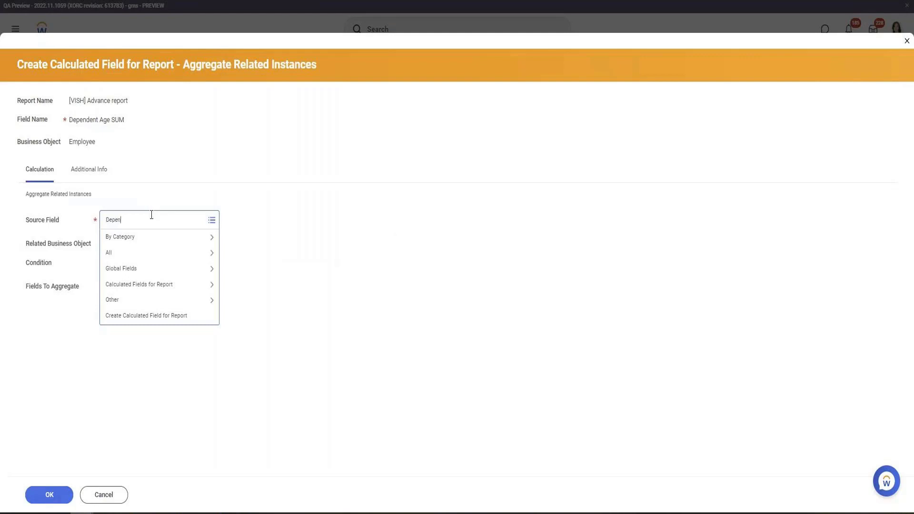
pyautogui.press('Return')
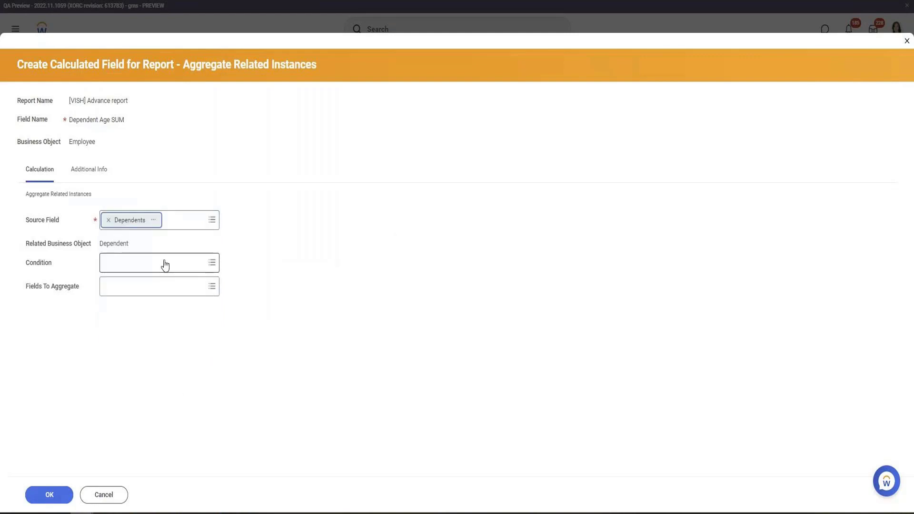
pyautogui.click(157, 268)
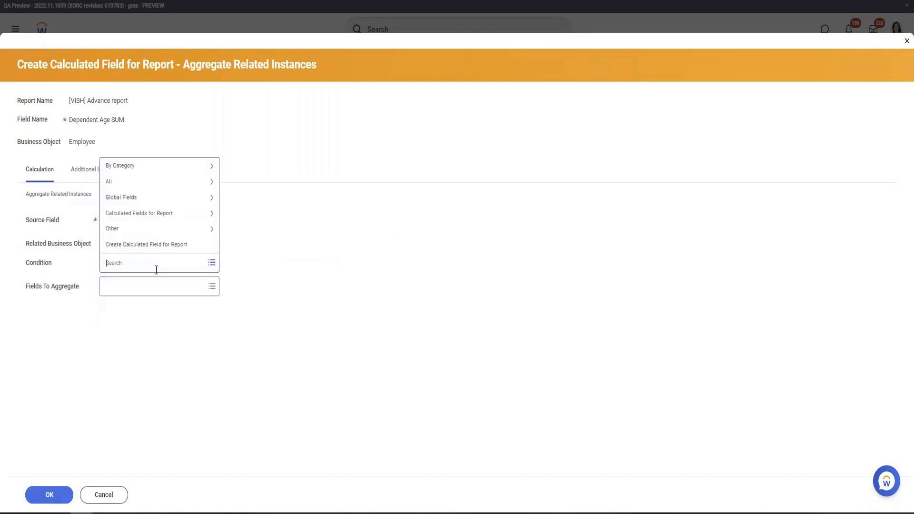
pyautogui.write('any is')
pyautogui.press('Return')
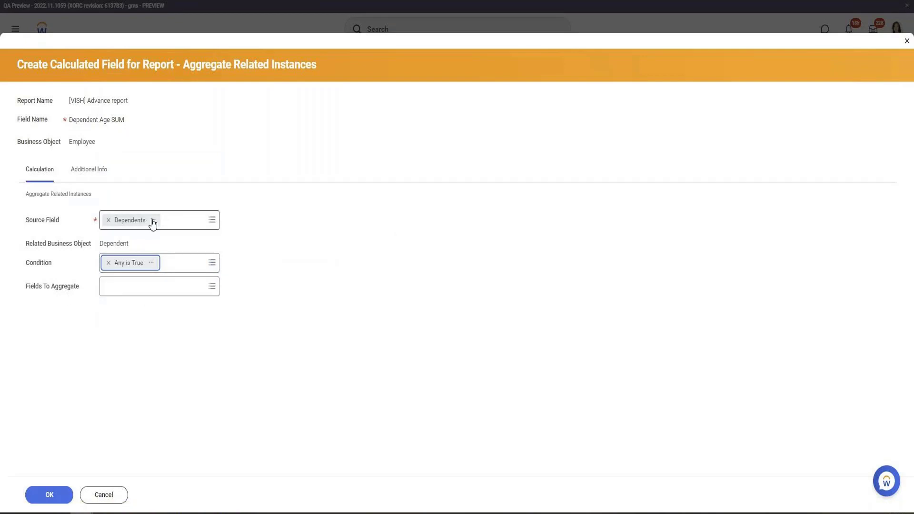
# Browse the available fields in the list of fields to aggregate, searching for an age field
pyautogui.click(160, 292)
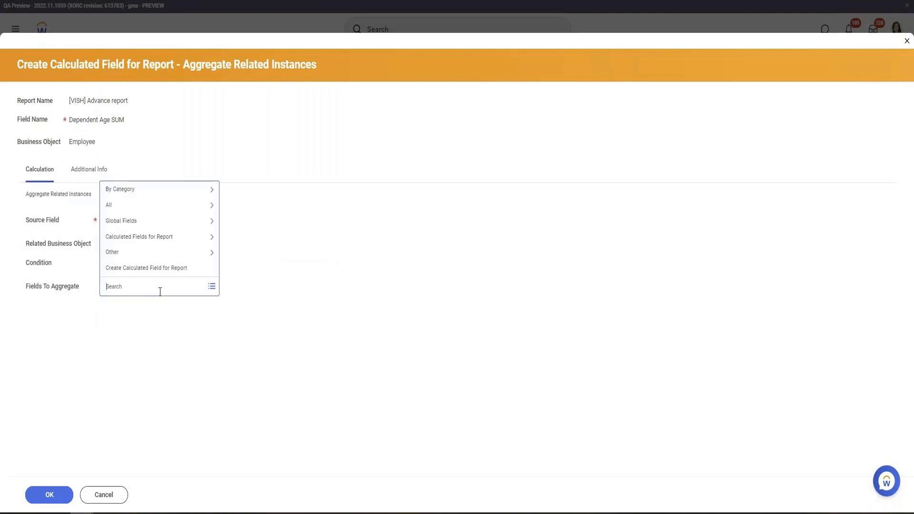
pyautogui.write('age')
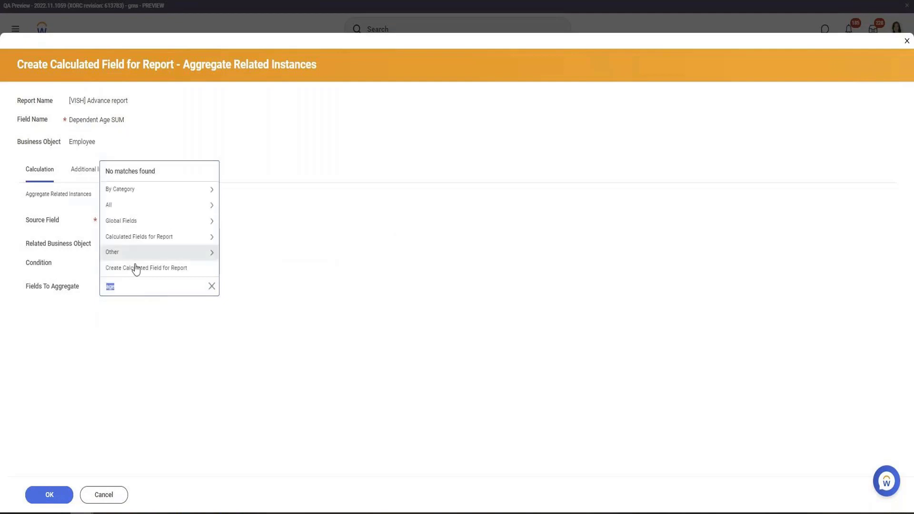
pyautogui.click(156, 203)
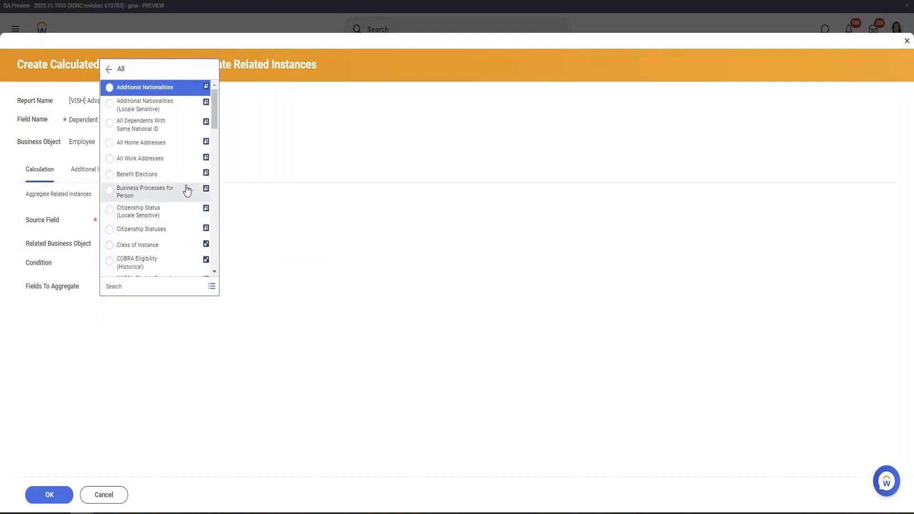
pyautogui.scroll(-8, 185, 138)
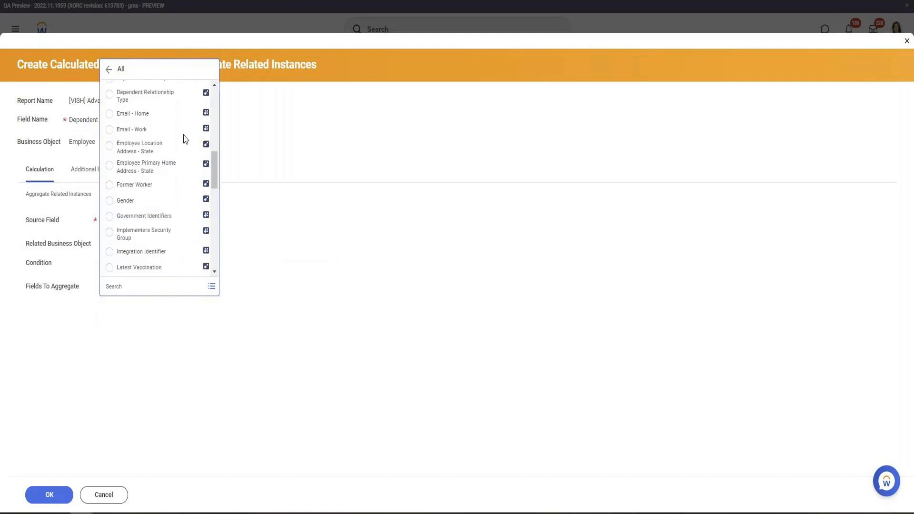
pyautogui.scroll(-10, 185, 138)
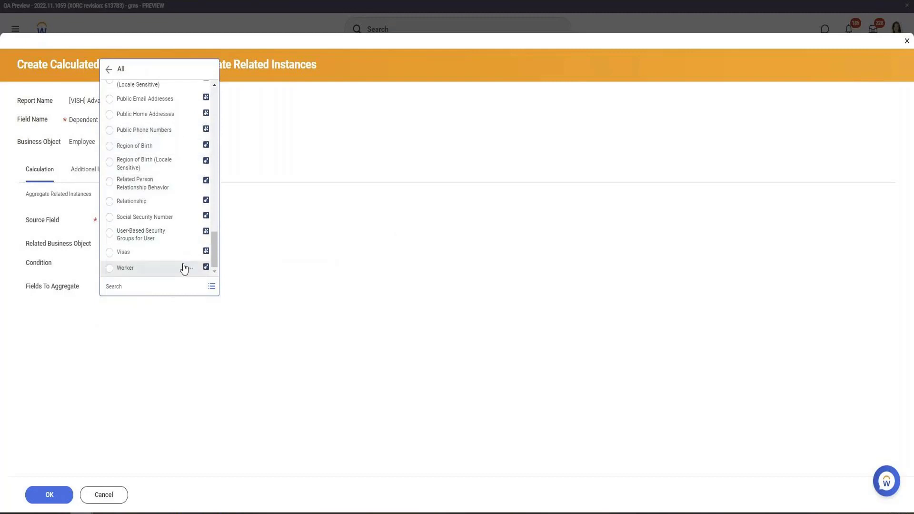
pyautogui.scroll(3, 185, 268)
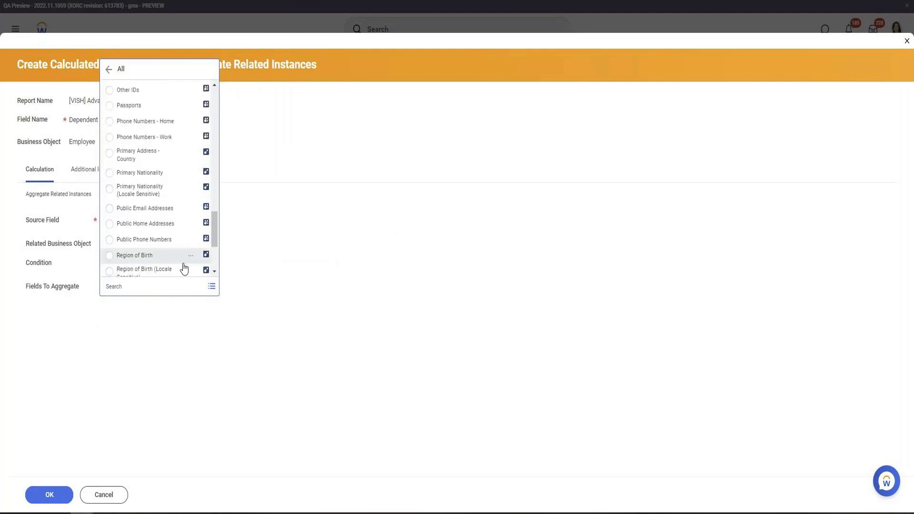
pyautogui.scroll(15, 185, 269)
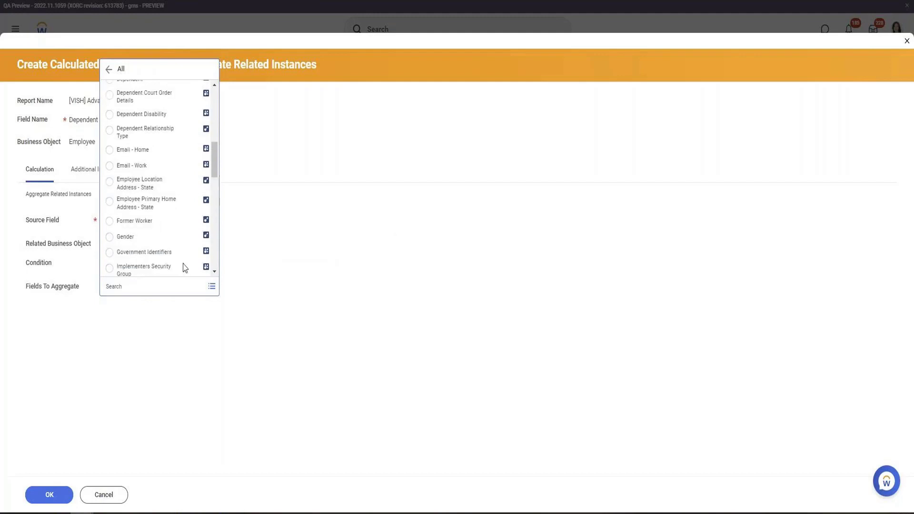
pyautogui.click(347, 262)
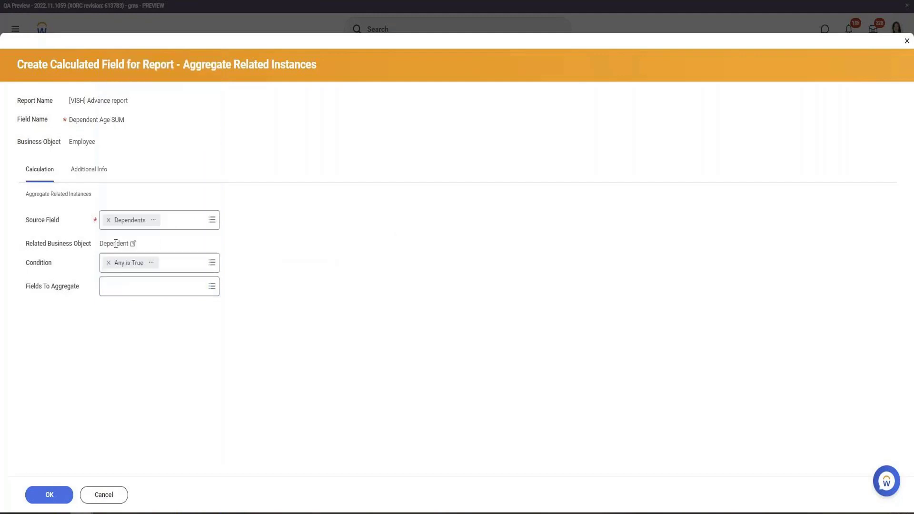
# Change the source field to Employee, set the field to aggregate to Dependents, and save the calculated field
pyautogui.click(107, 219)
pyautogui.write('employe')
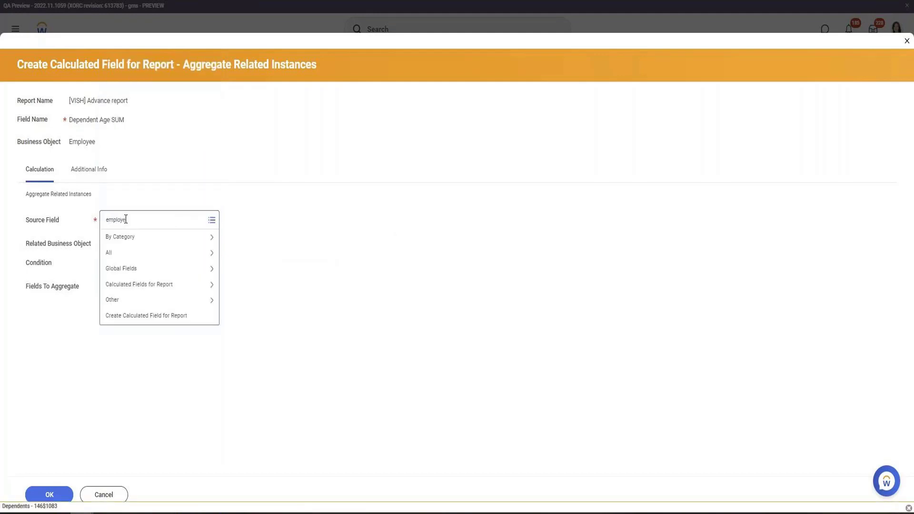
pyautogui.write('e')
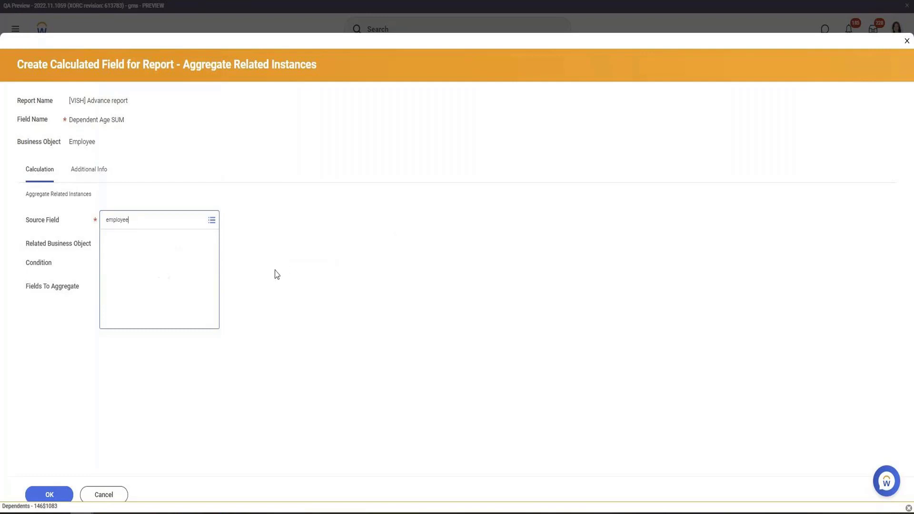
pyautogui.click(129, 257)
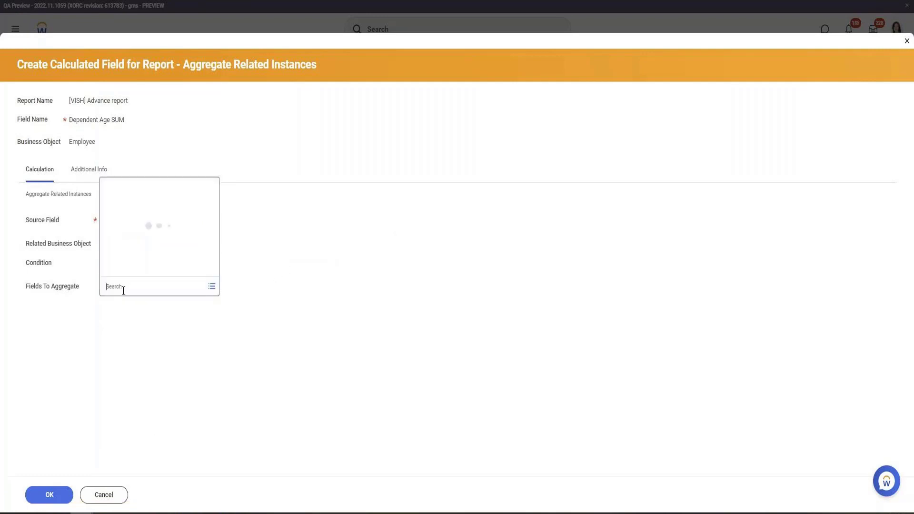
pyautogui.write('Depen')
pyautogui.click(135, 142)
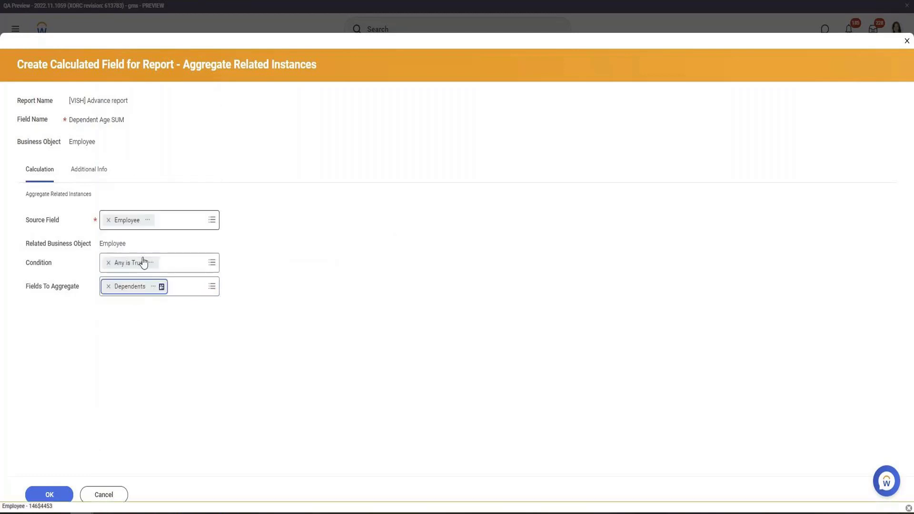
pyautogui.click(58, 500)
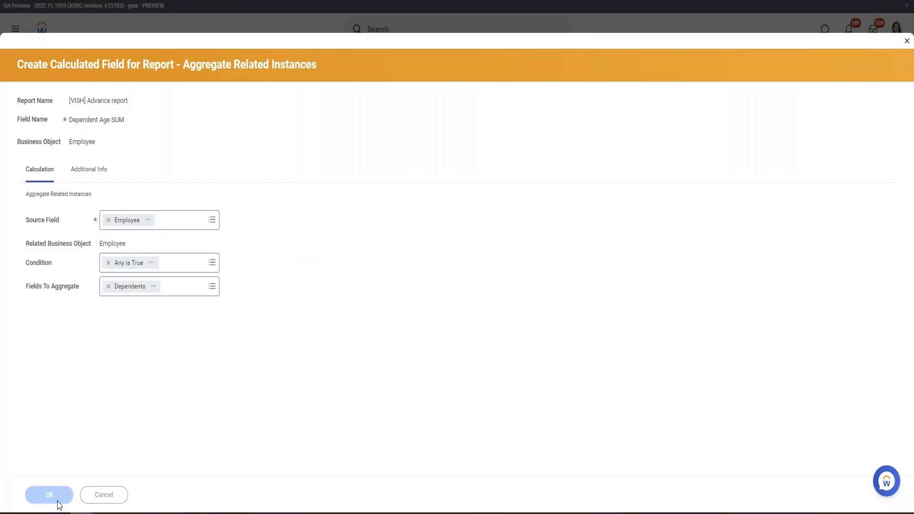
pyautogui.click(57, 501)
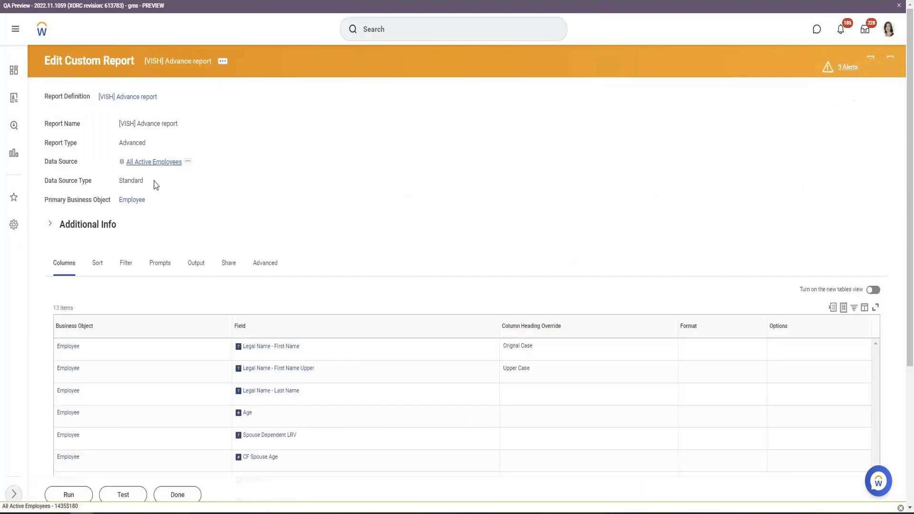
# Open Dependent Age SUM from the report columns and change its field to aggregate to Compensation History, then save
pyautogui.scroll(-5, 153, 205)
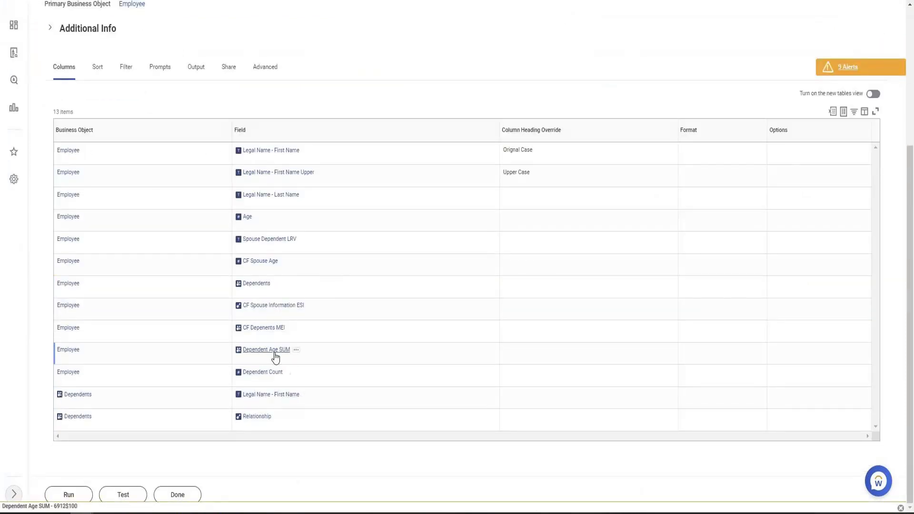
pyautogui.rightClick(277, 352)
pyautogui.click(302, 133)
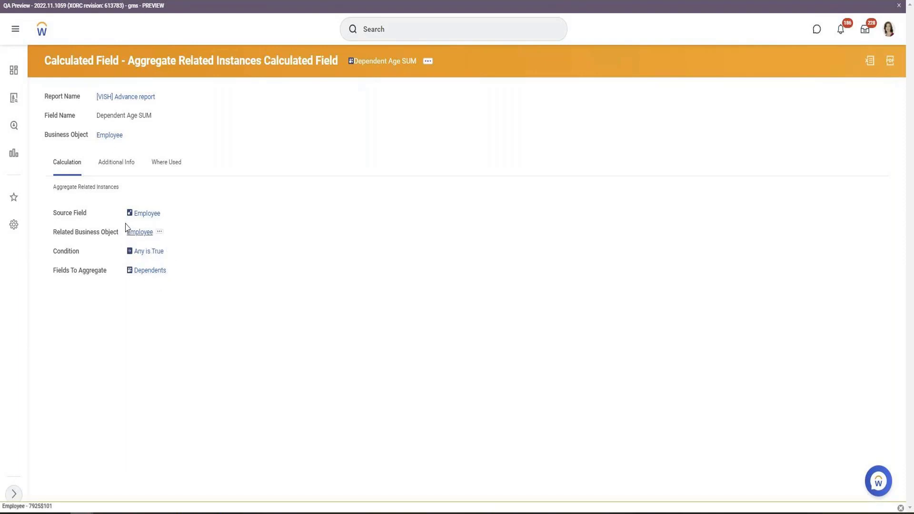
pyautogui.tripleClick(60, 215)
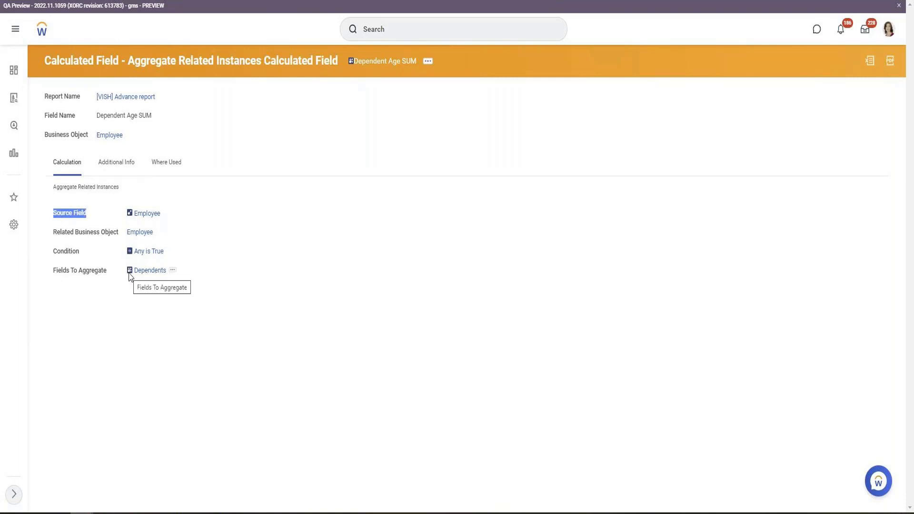
pyautogui.click(428, 62)
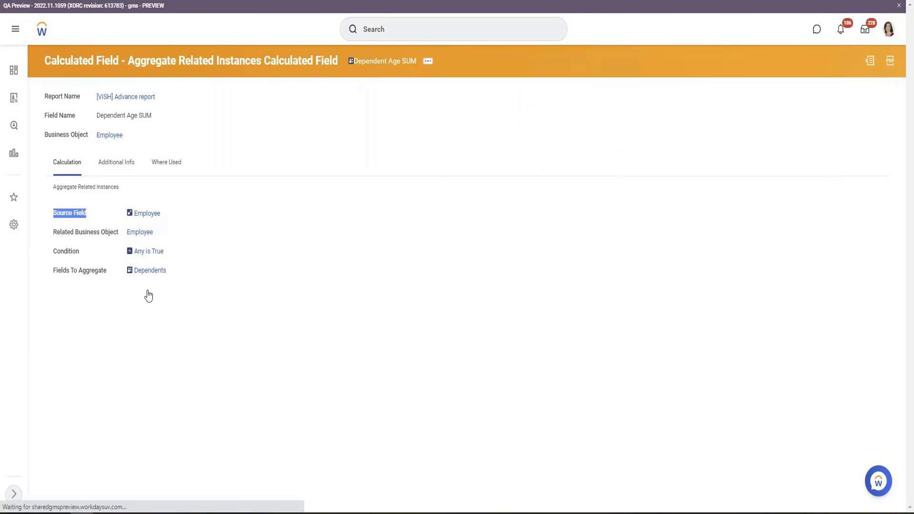
pyautogui.click(109, 307)
pyautogui.write('History')
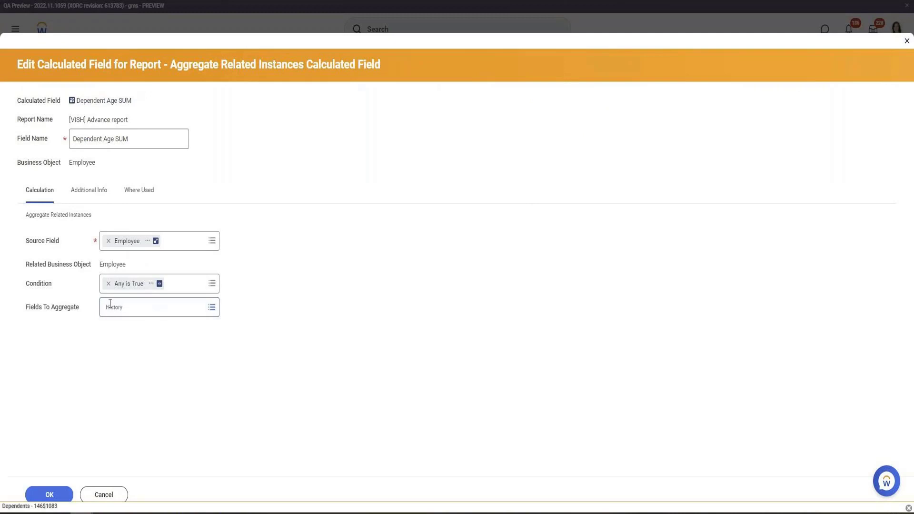
pyautogui.press('Return')
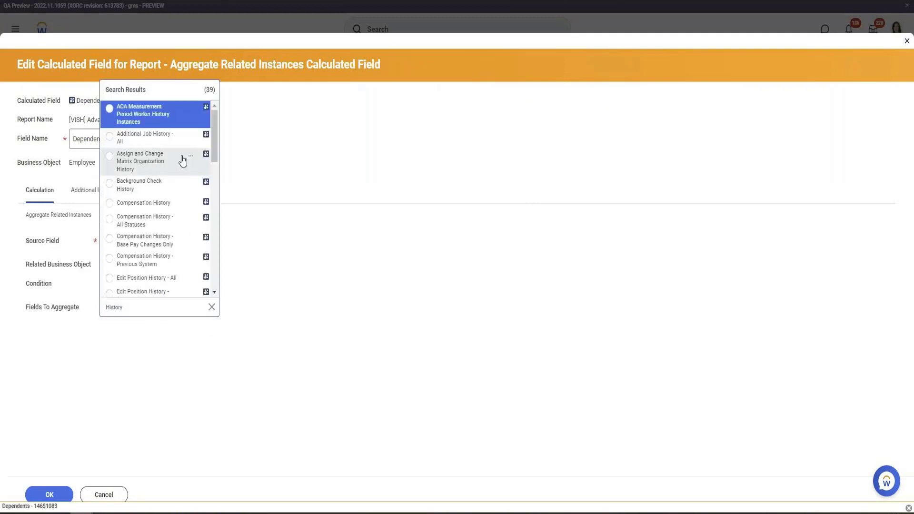
pyautogui.click(172, 210)
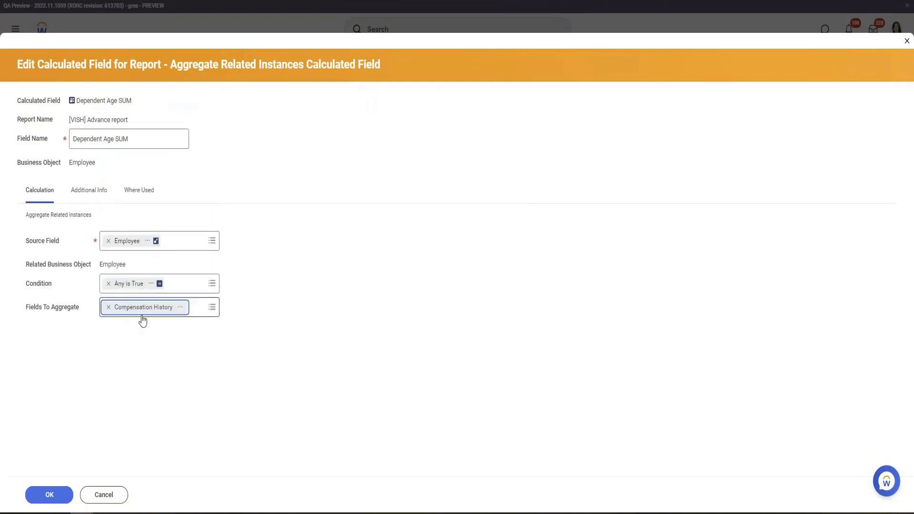
pyautogui.click(49, 494)
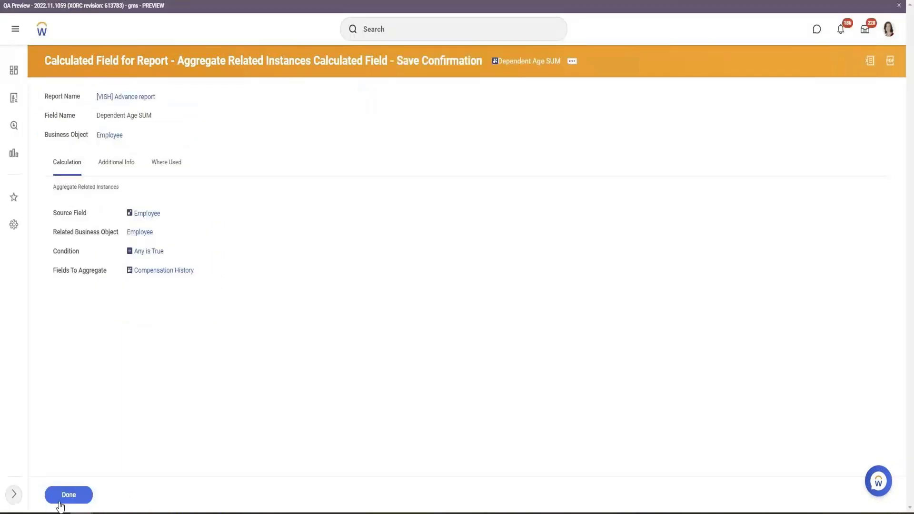
# Refresh the report, edit it and insert a new column row after Dependent Count
pyautogui.hotkey('ctrl', 'Tab')
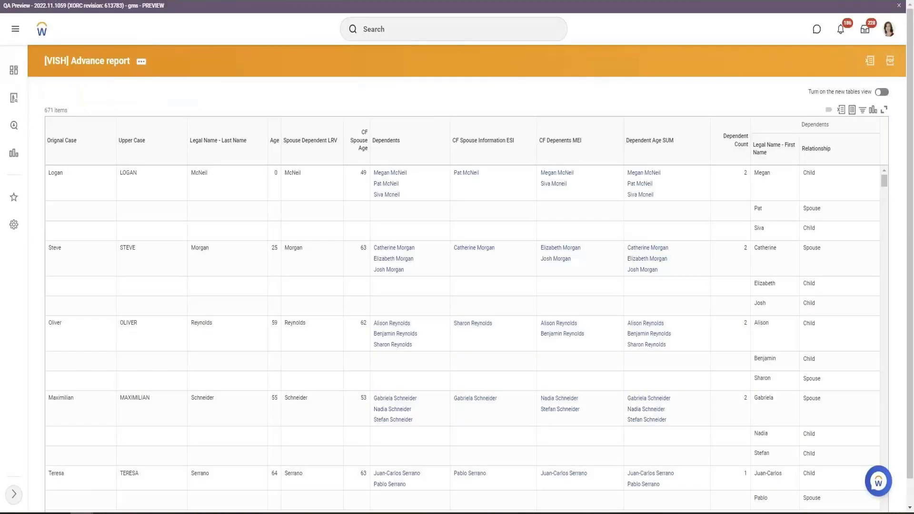
pyautogui.press('F5')
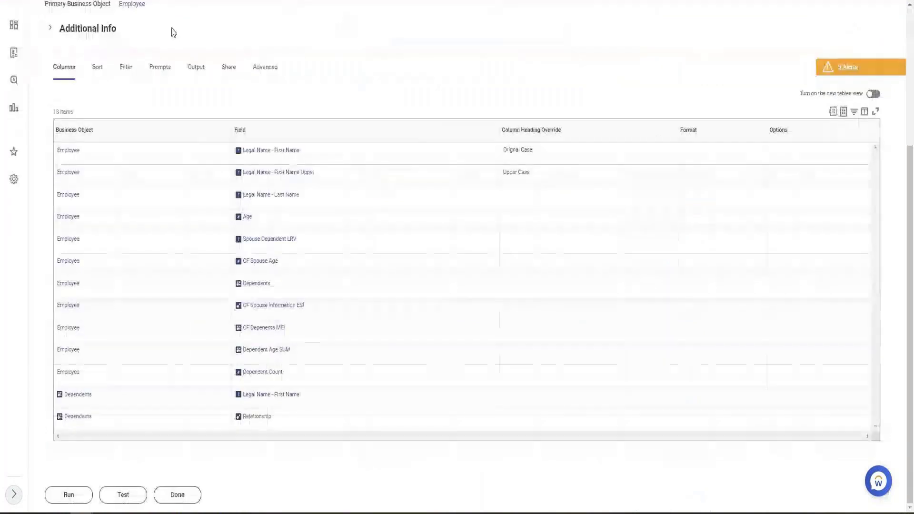
pyautogui.scroll(5, 257, 273)
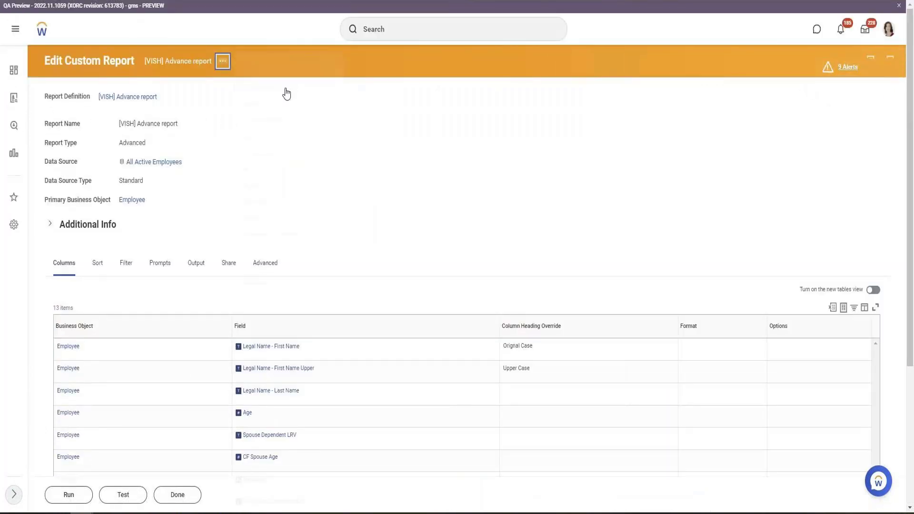
pyautogui.click(327, 90)
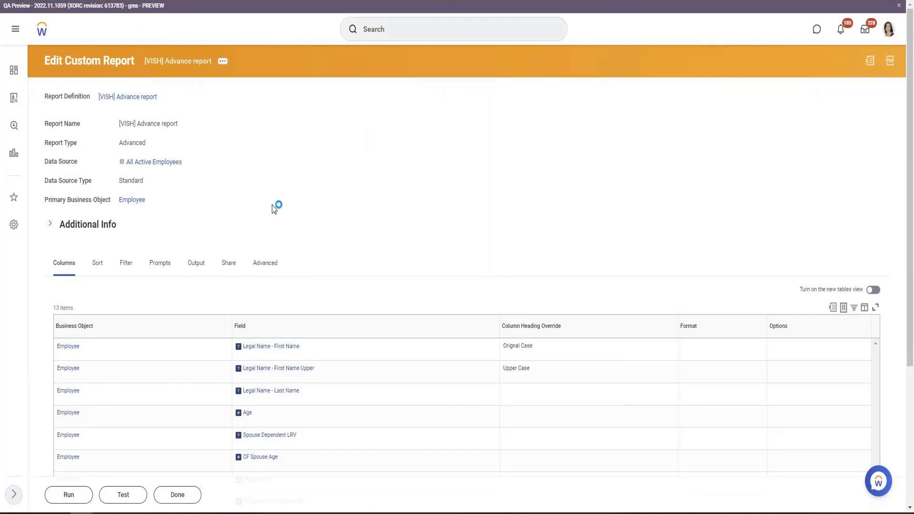
pyautogui.scroll(-10, 271, 206)
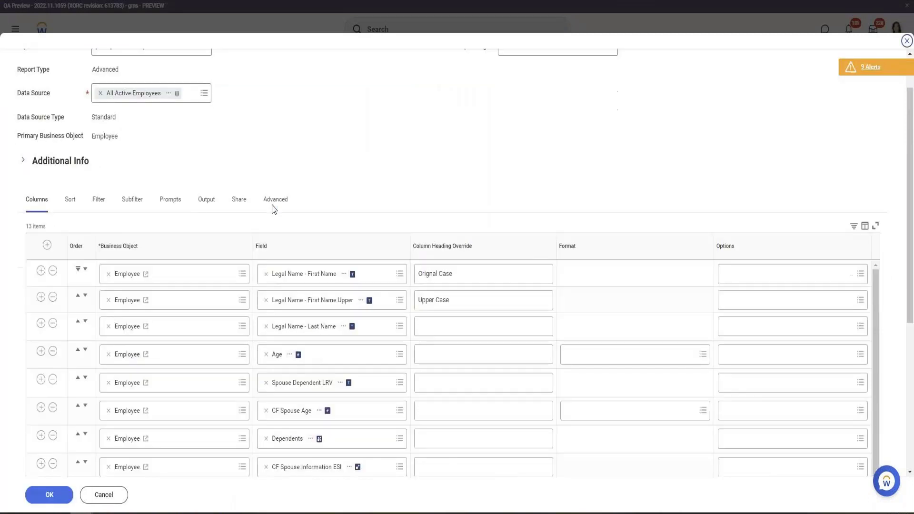
pyautogui.scroll(-1, 200, 279)
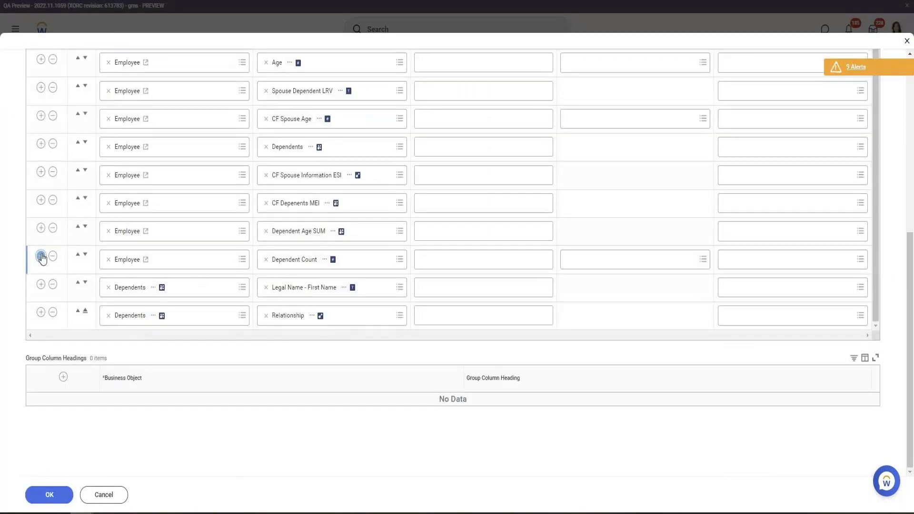
pyautogui.click(41, 257)
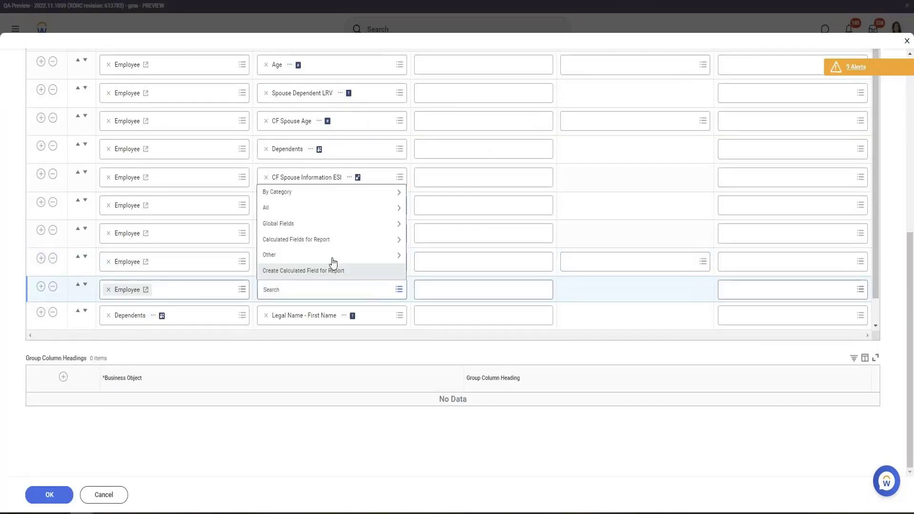
# Create a new report calculated field for the added column, named "CF Dependnts Age", using the Evaluate Expression function
pyautogui.click(321, 276)
pyautogui.click(129, 126)
pyautogui.write('C')
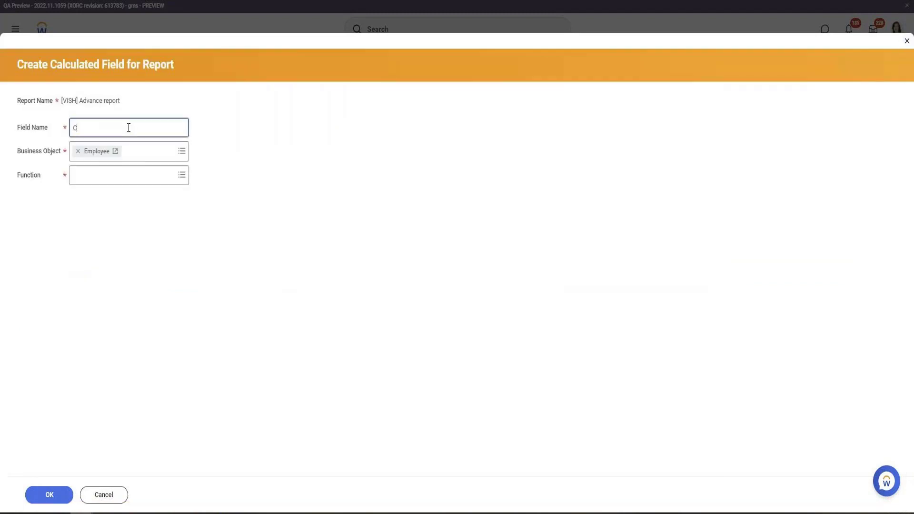
pyautogui.write('F Dependnts Age')
pyautogui.click(111, 174)
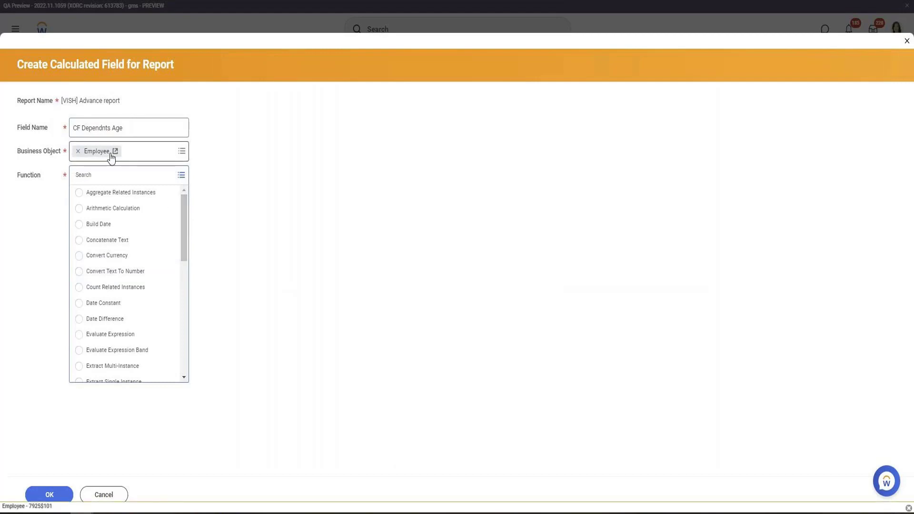
pyautogui.scroll(-1, 187, 220)
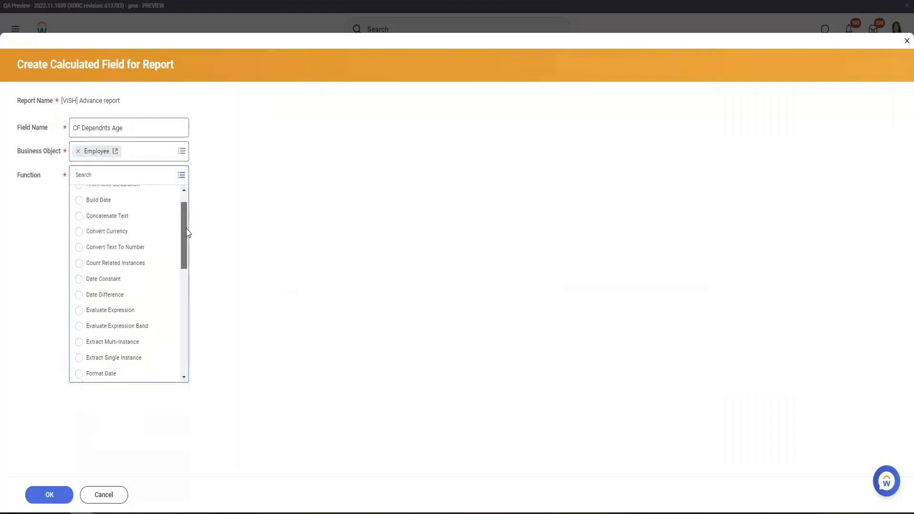
pyautogui.click(142, 312)
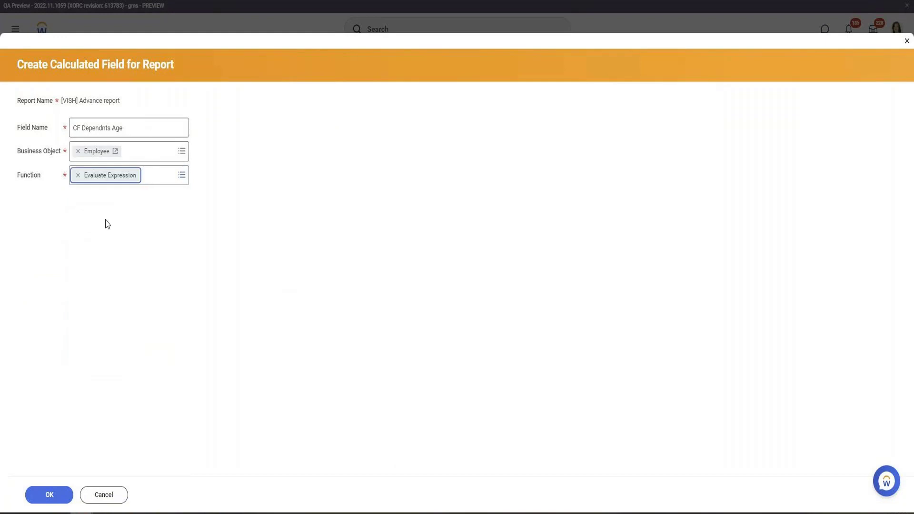
pyautogui.click(49, 495)
pyautogui.click(43, 500)
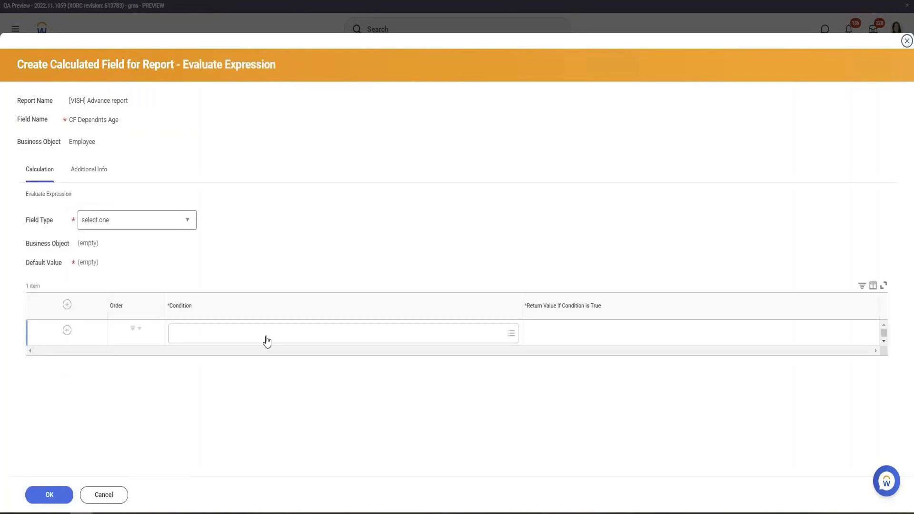
# Set the expression's field type to Text and pick a global field as its default value
pyautogui.click(152, 225)
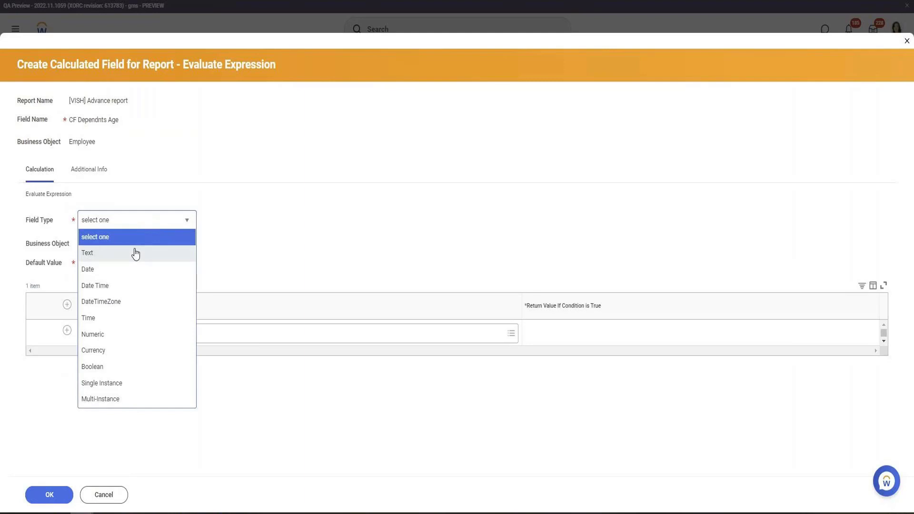
pyautogui.click(394, 251)
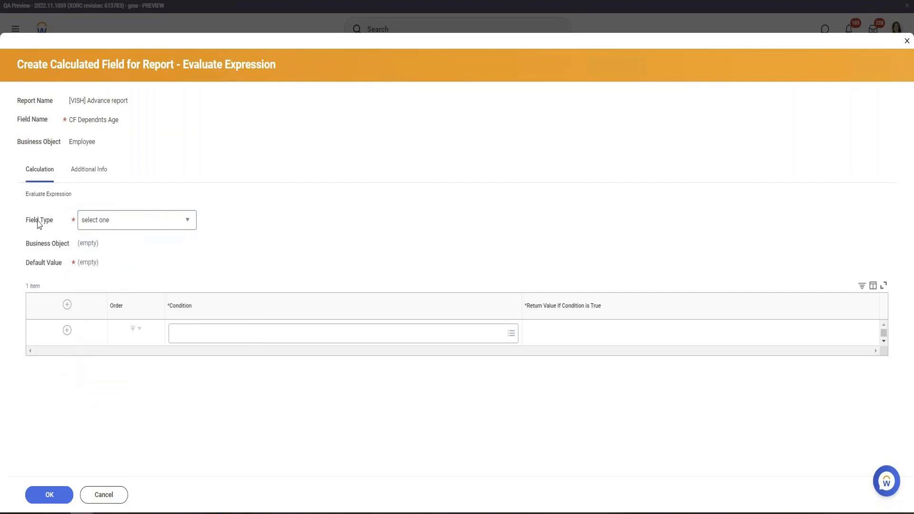
pyautogui.click(130, 223)
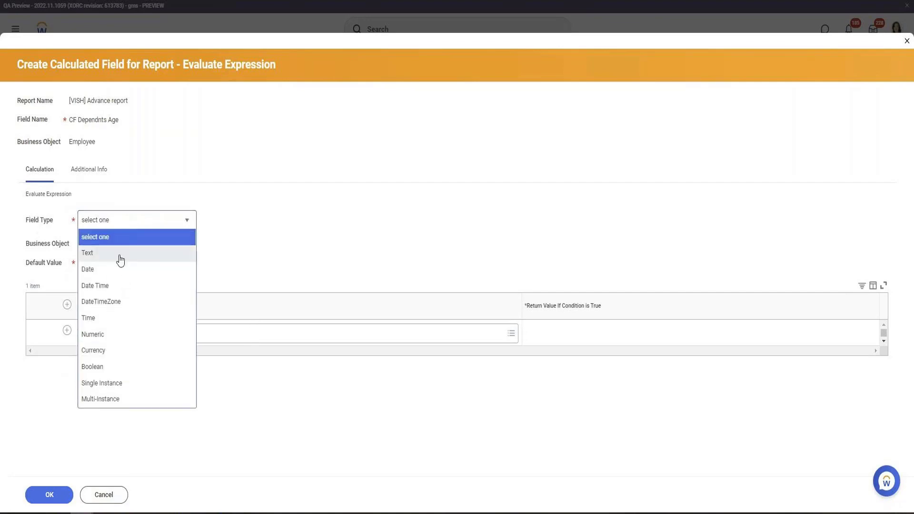
pyautogui.click(117, 255)
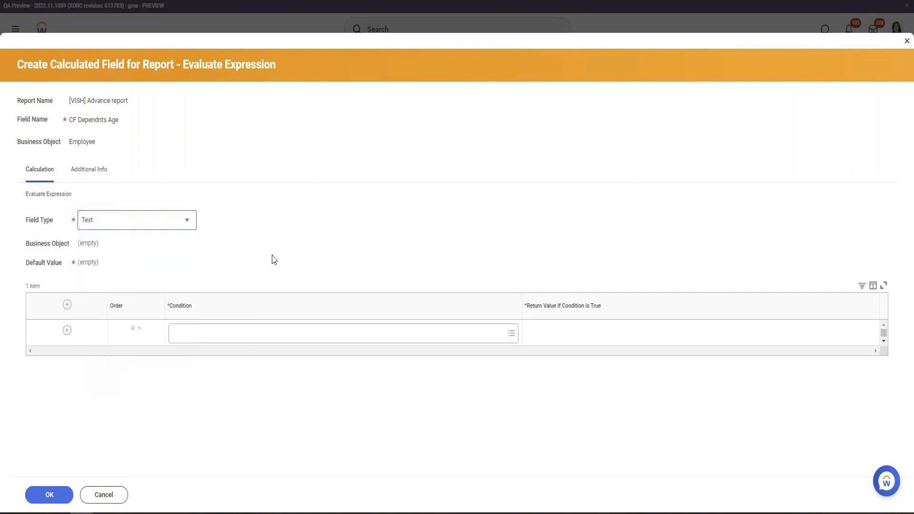
pyautogui.click(100, 268)
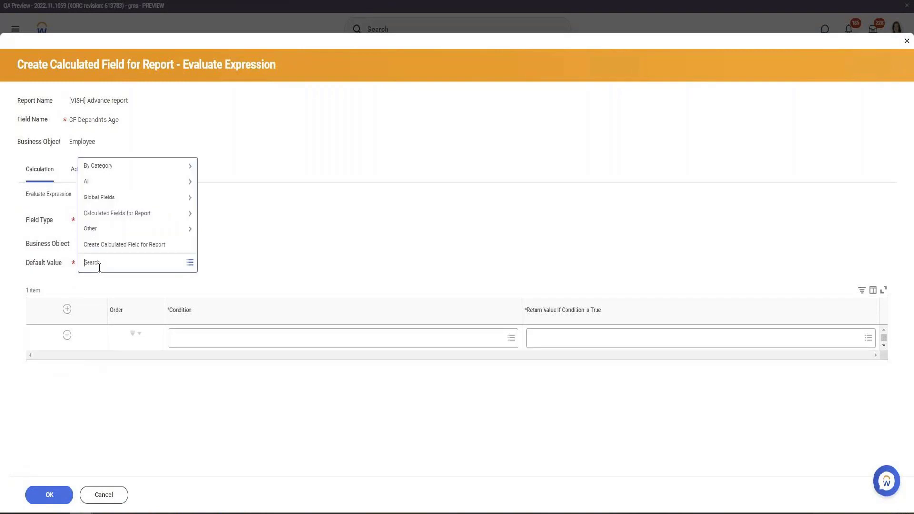
pyautogui.click(125, 198)
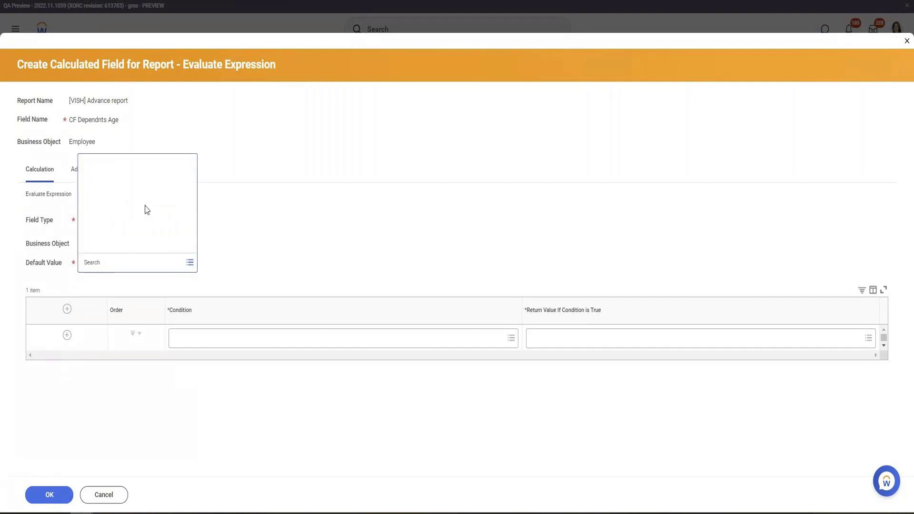
pyautogui.click(112, 242)
pyautogui.click(104, 128)
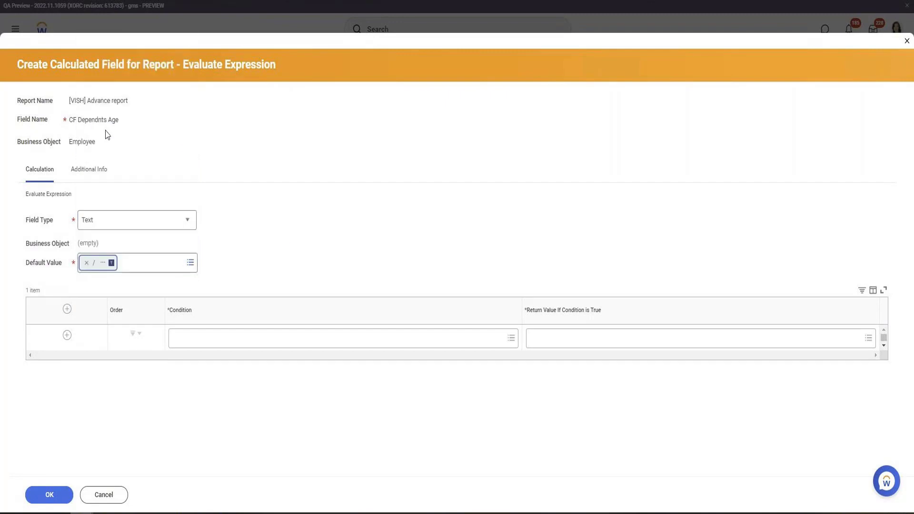
pyautogui.click(193, 340)
pyautogui.write('t')
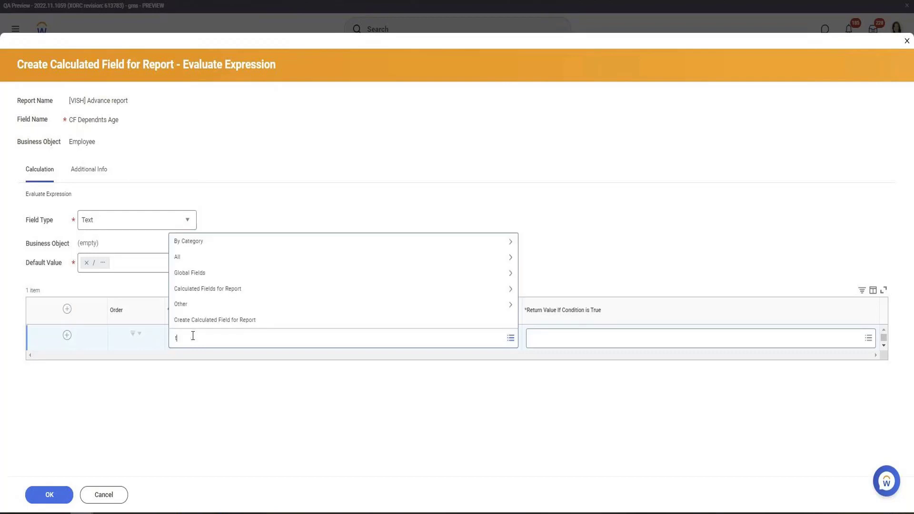
pyautogui.write('rue')
pyautogui.press('Return')
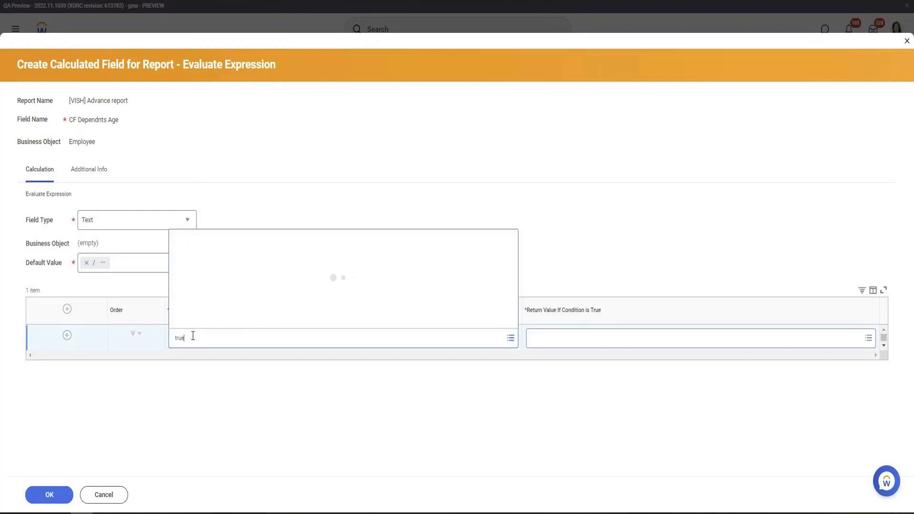
pyautogui.doubleClick(245, 340)
pyautogui.press('BackSpace')
# Create a nested condition field named "If Gender is Male" with the True/False Condition function
pyautogui.click(329, 385)
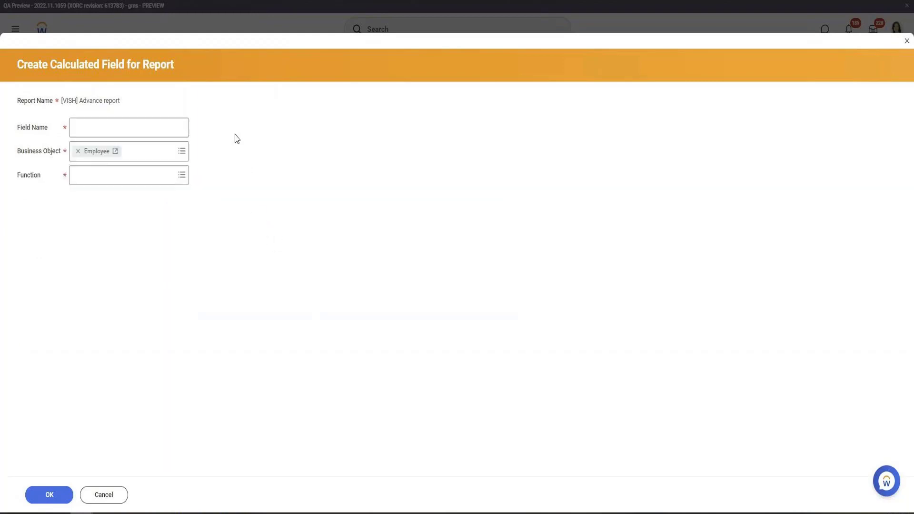
pyautogui.click(133, 136)
pyautogui.write('If')
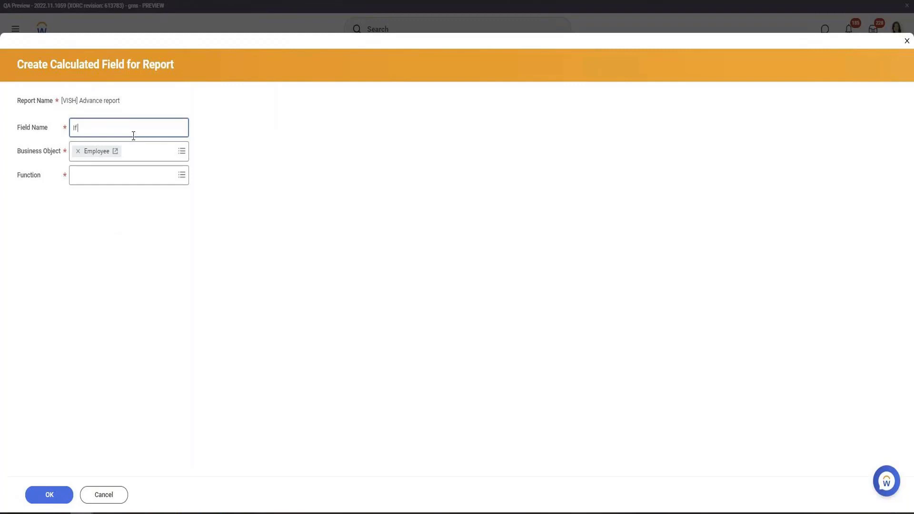
pyautogui.write(' Gender is Male')
pyautogui.press('Tab')
pyautogui.write('true')
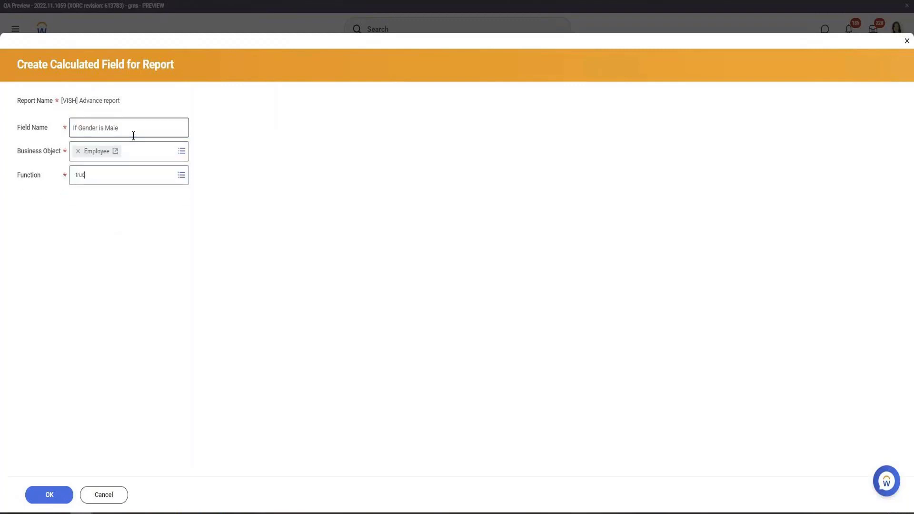
pyautogui.press('Return')
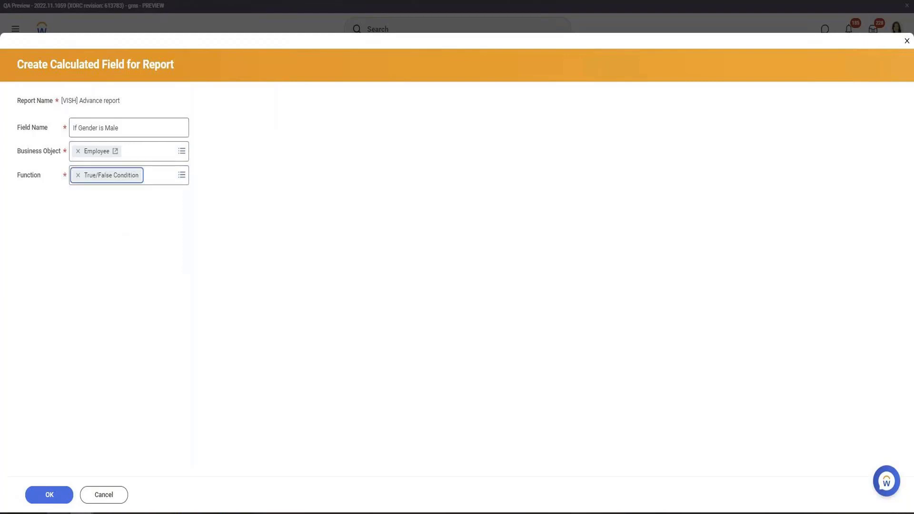
pyautogui.click(66, 495)
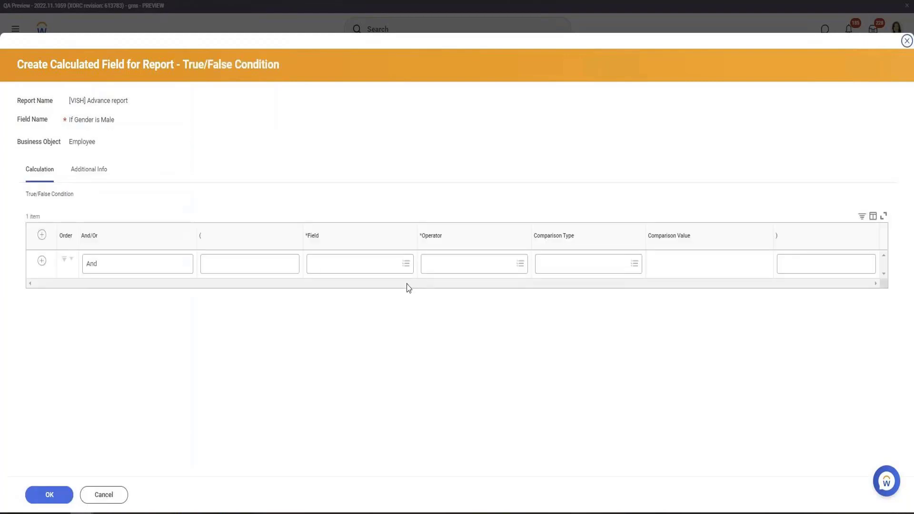
# Define the condition as Gender in the selection list with comparison value Male, and save it
pyautogui.click(312, 266)
pyautogui.write('gender')
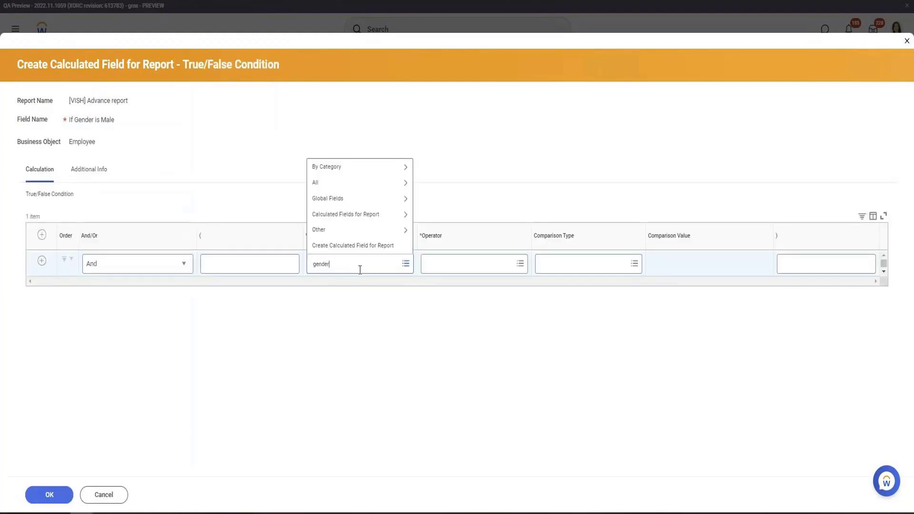
pyautogui.press('Return')
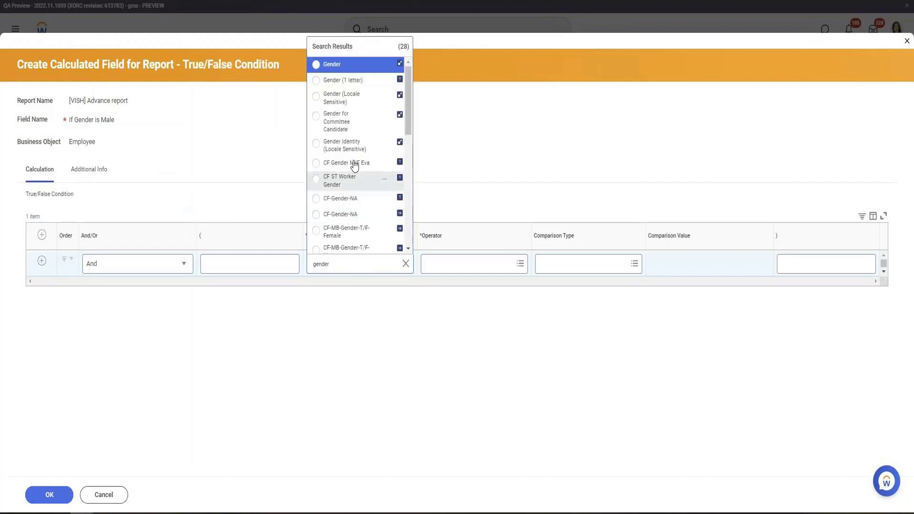
pyautogui.click(351, 67)
pyautogui.click(471, 266)
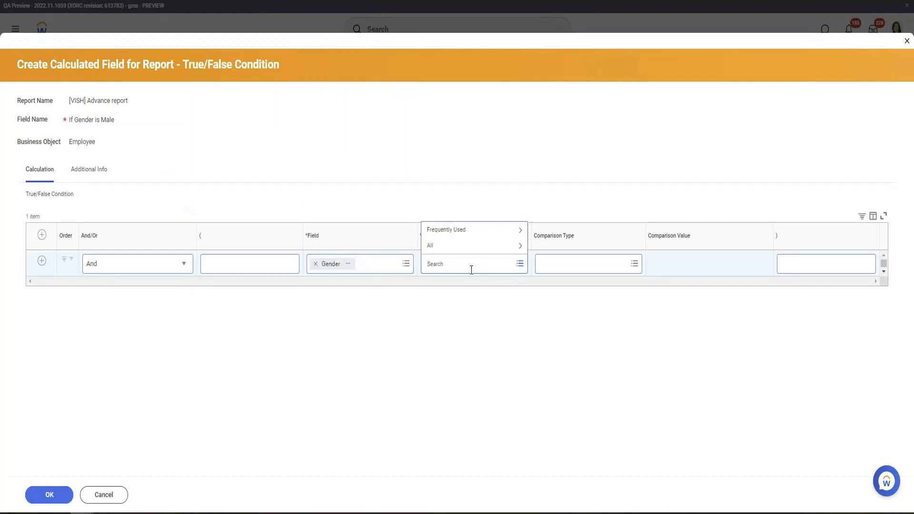
pyautogui.write('in the')
pyautogui.press('Return')
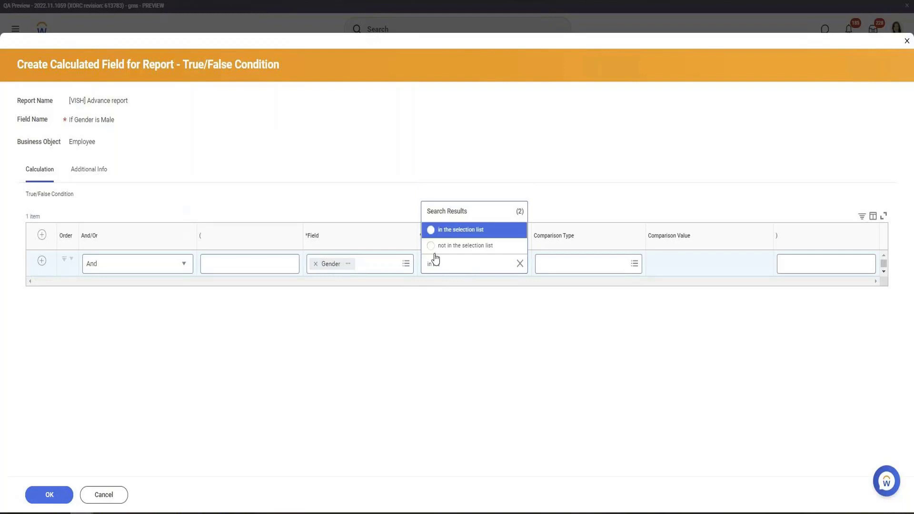
pyautogui.click(465, 234)
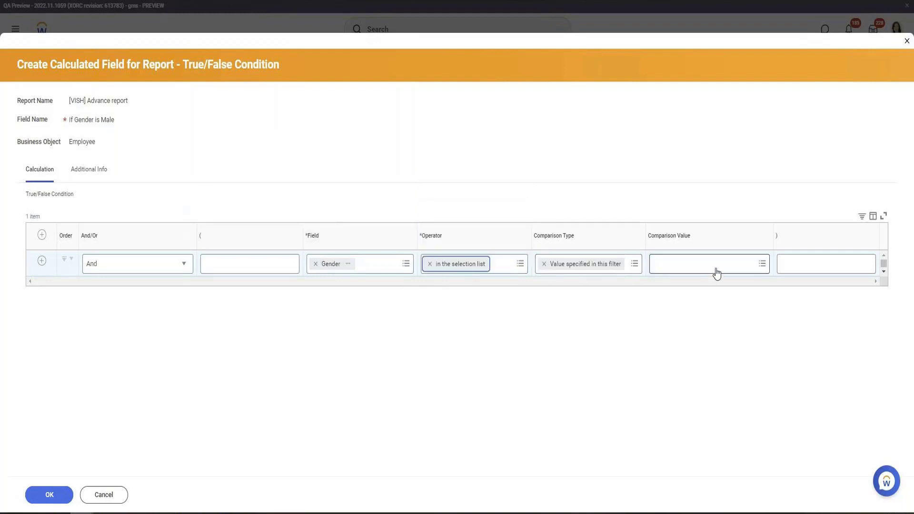
pyautogui.click(717, 267)
pyautogui.write('Male')
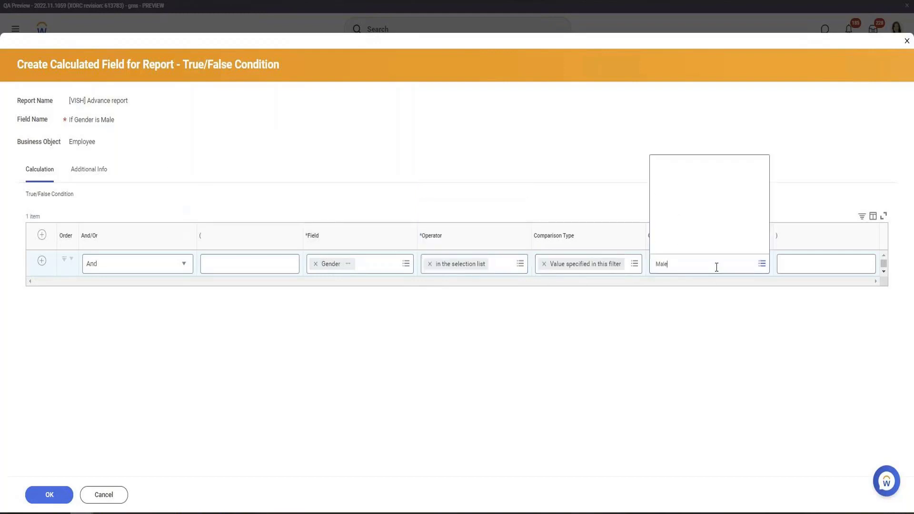
pyautogui.click(49, 495)
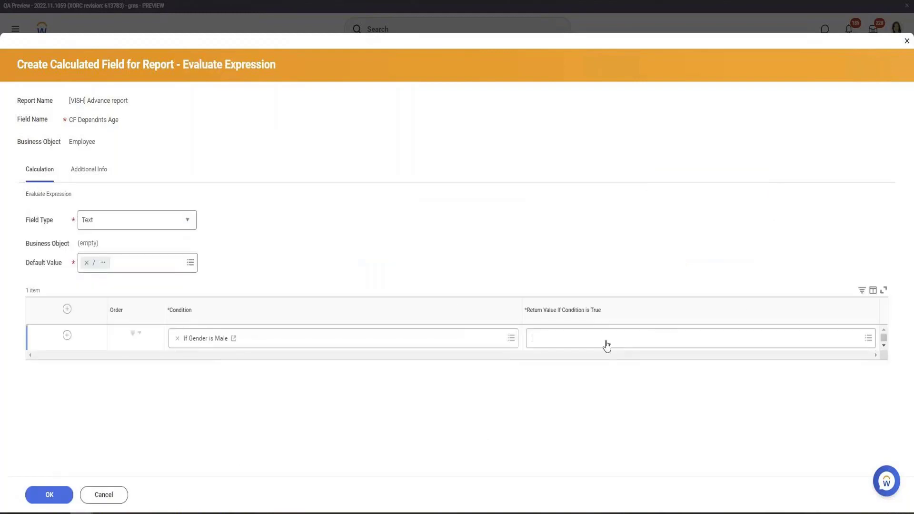
# Create a nested return-value field named "Text COnstant Male" using the Text Constant function
pyautogui.click(605, 344)
pyautogui.click(602, 320)
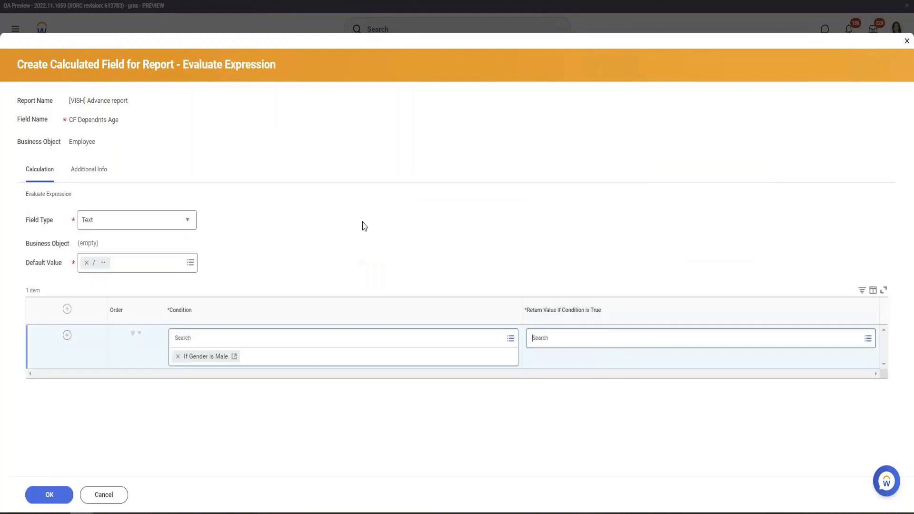
pyautogui.click(109, 130)
pyautogui.write('Te')
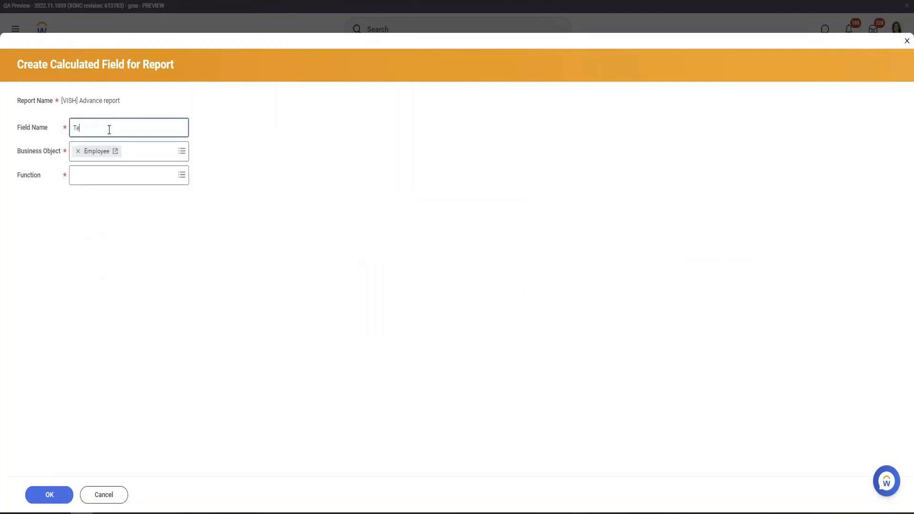
pyautogui.write('xt COnstant Male')
pyautogui.press('Tab')
pyautogui.press('Tab')
pyautogui.write('Text con')
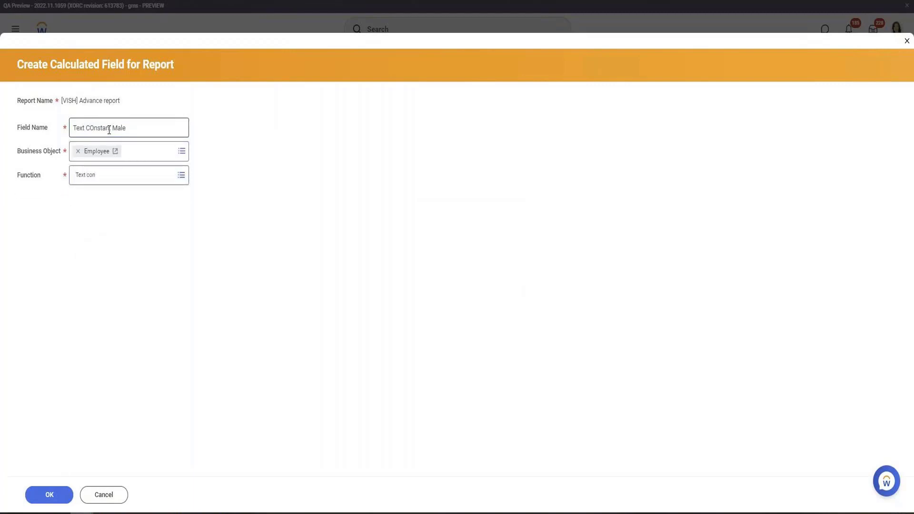
pyautogui.press('Return')
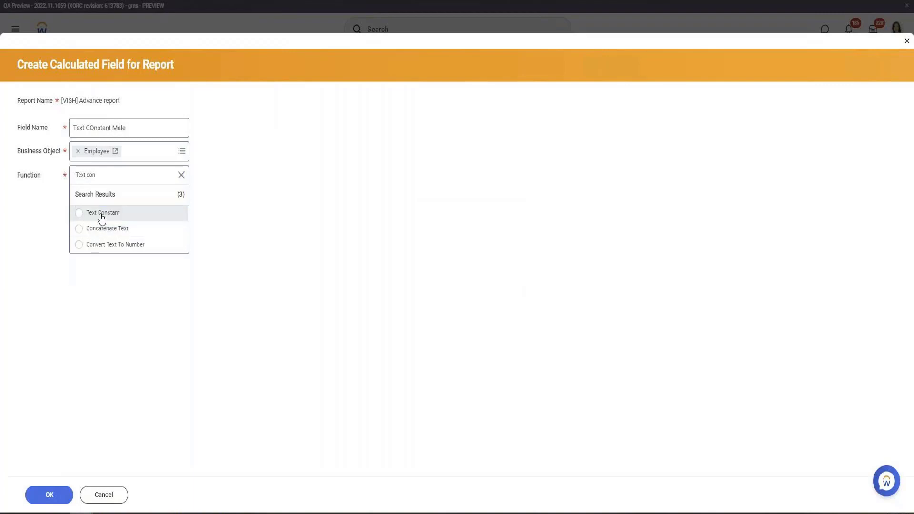
pyautogui.click(101, 215)
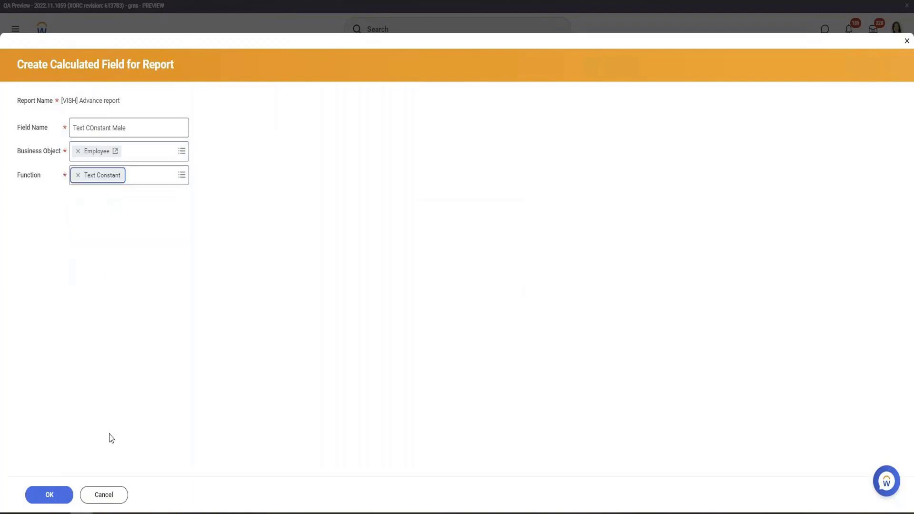
pyautogui.click(56, 500)
# Set the text constant to "He is a male" and save it
pyautogui.click(89, 227)
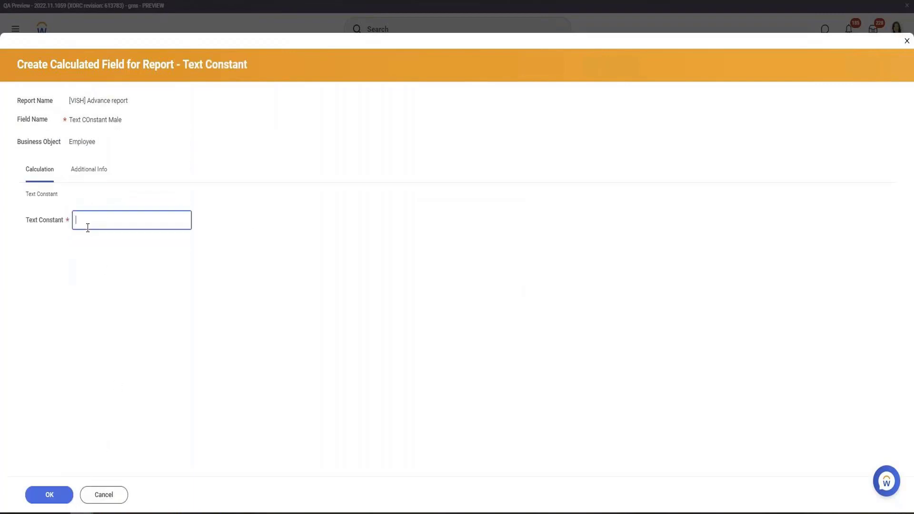
pyautogui.write('He is a mail')
pyautogui.write('le')
pyautogui.click(43, 500)
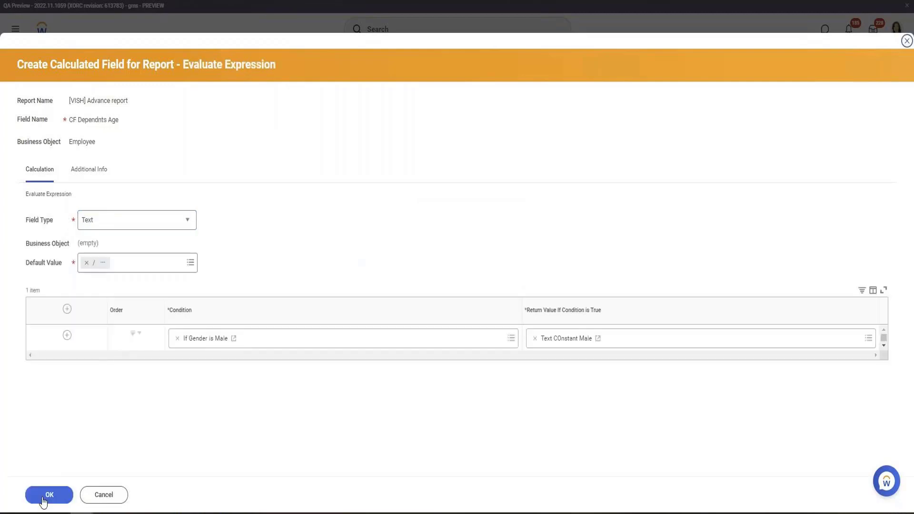
# Save the CF Dependnts Age expression and the report definition
pyautogui.click(44, 497)
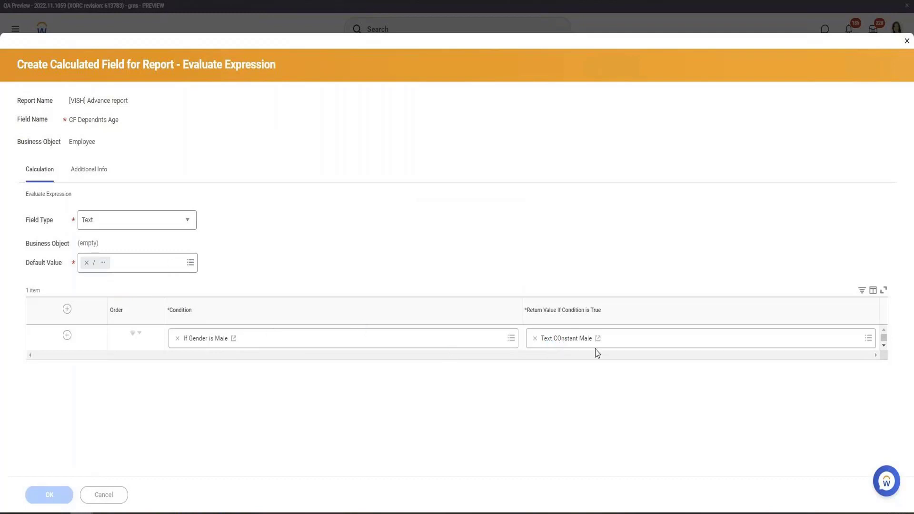
pyautogui.scroll(-3, 553, 253)
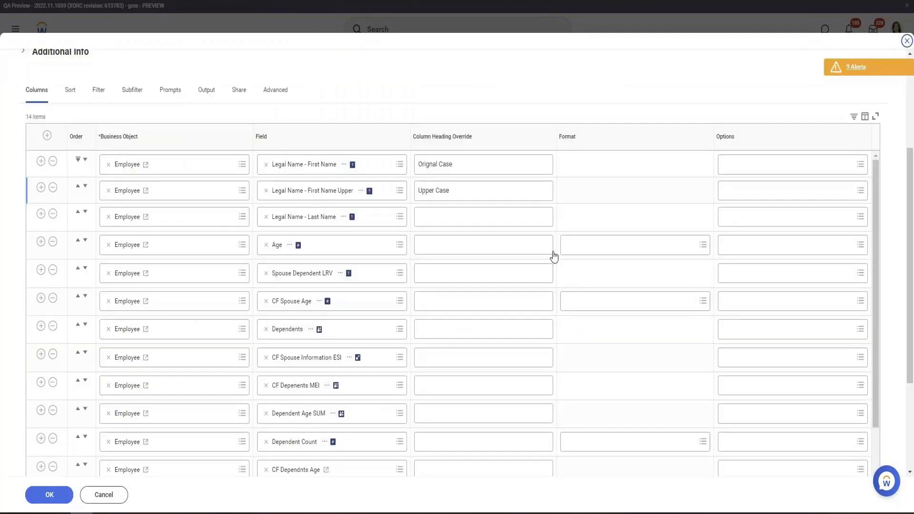
pyautogui.click(48, 495)
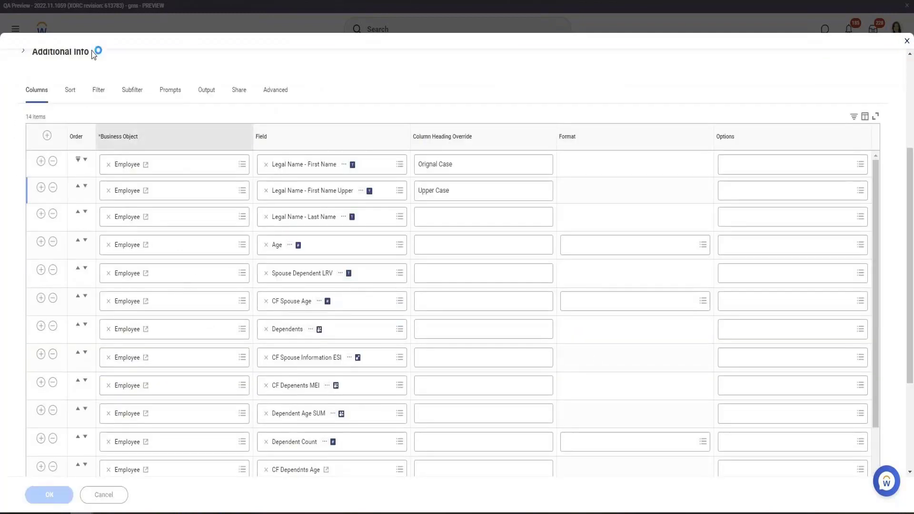
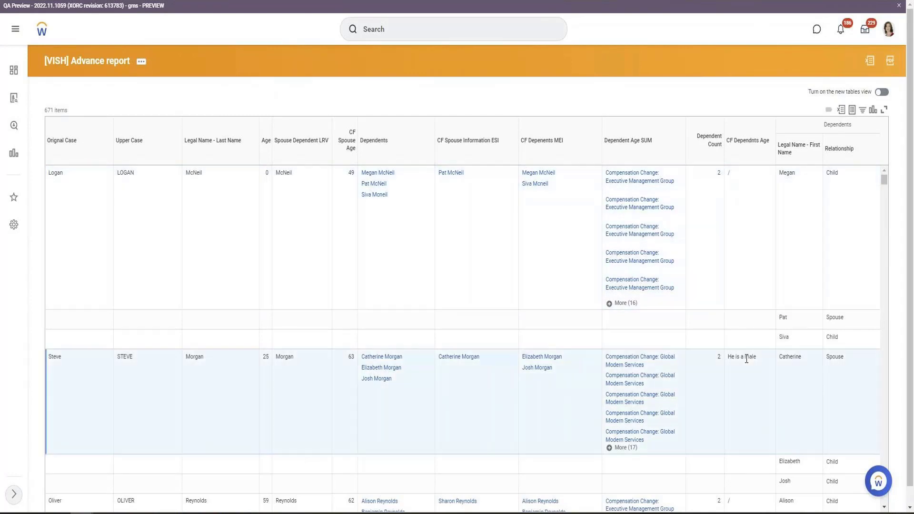
# Open the CF Dependnts Age calculated field from the report definition in a new tab to review its expression
pyautogui.tripleClick(746, 358)
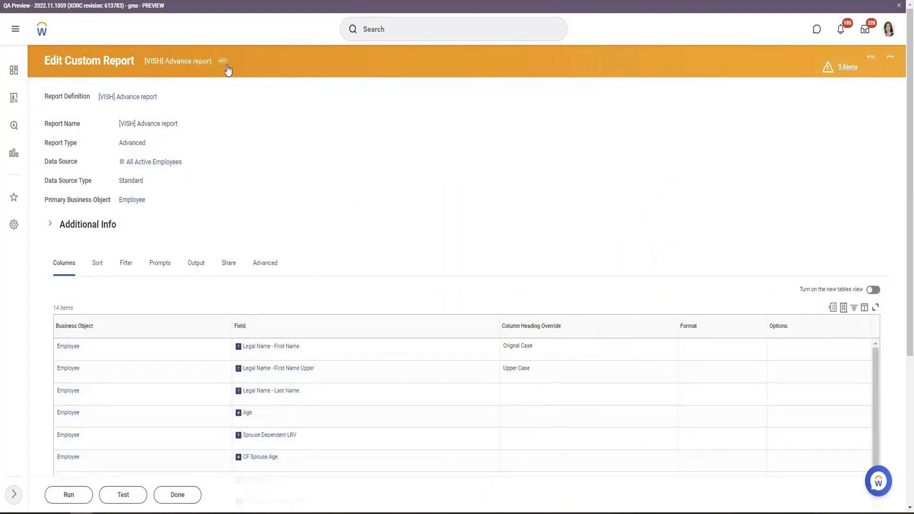
pyautogui.scroll(-5, 208, 266)
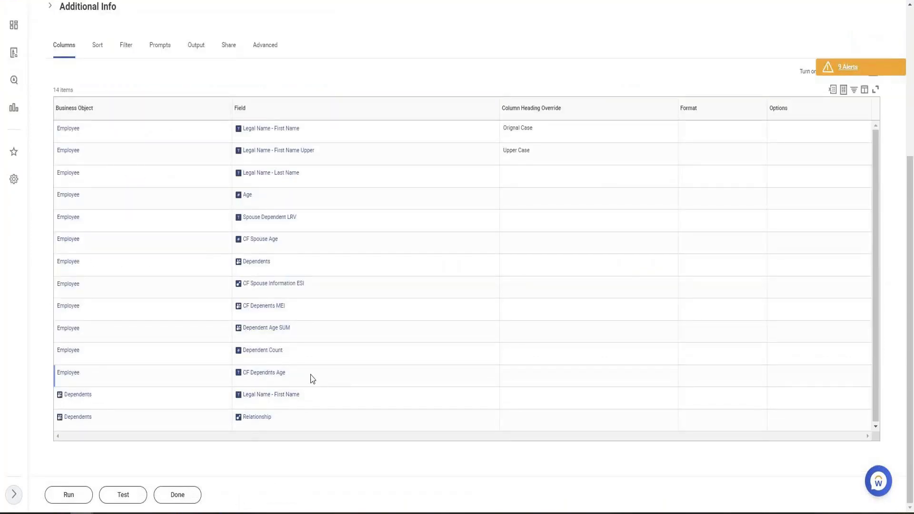
pyautogui.rightClick(276, 380)
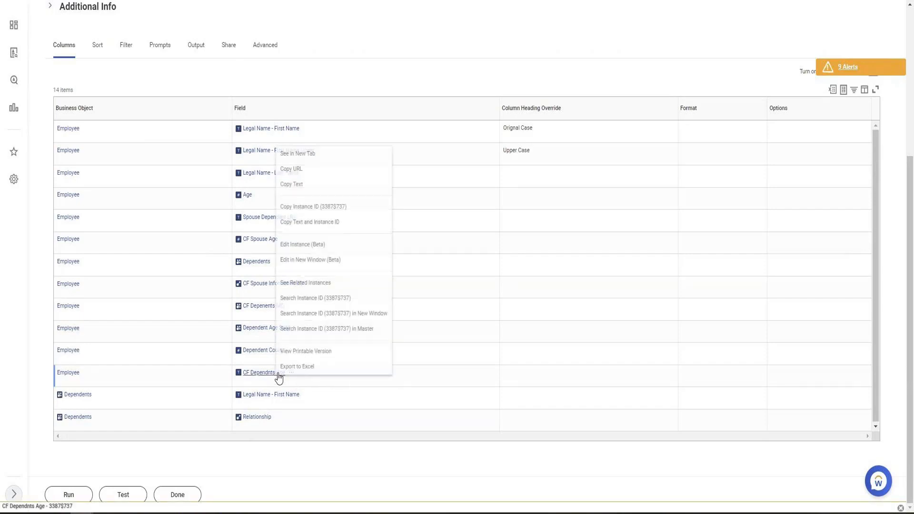
pyautogui.click(308, 155)
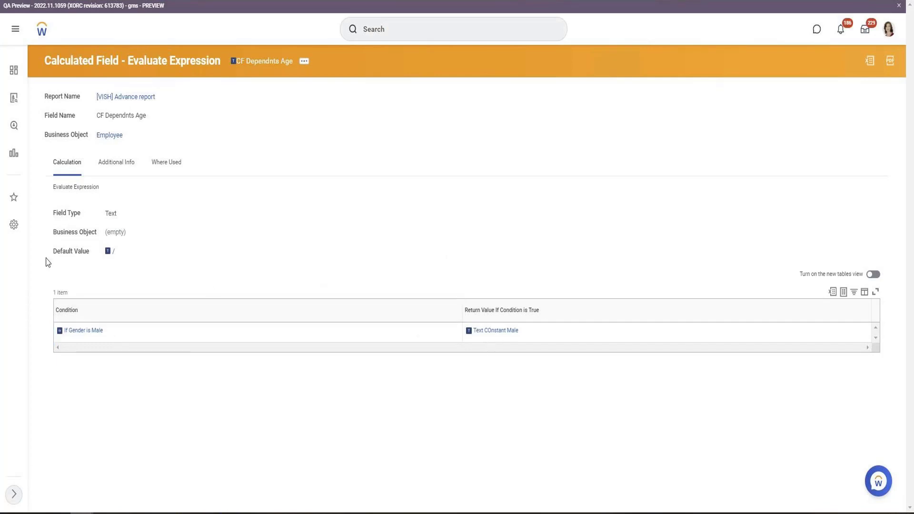
pyautogui.moveTo(52, 252); pyautogui.dragTo(87, 252)
pyautogui.moveTo(528, 339)
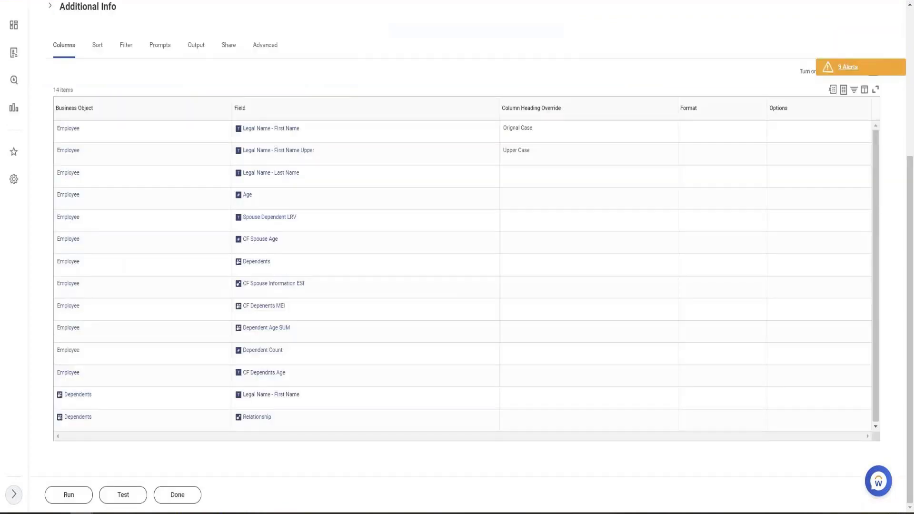
# Insert a new column row below CF Dependnts Age and choose to create a calculated field for it
pyautogui.scroll(5, 194, 272)
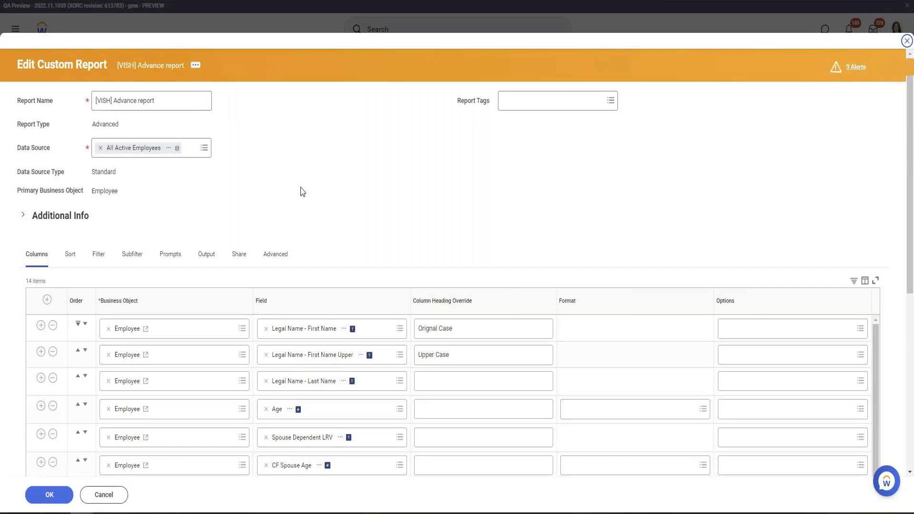
pyautogui.scroll(-8, 301, 190)
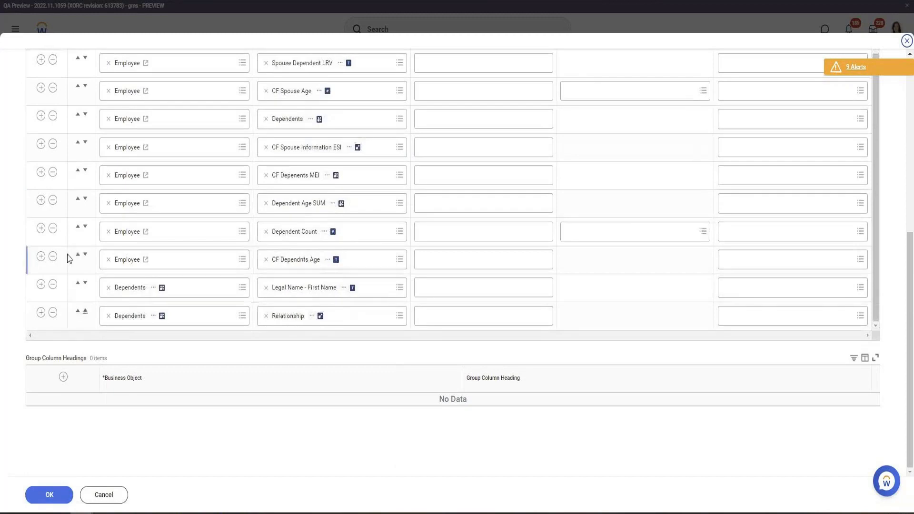
pyautogui.click(41, 257)
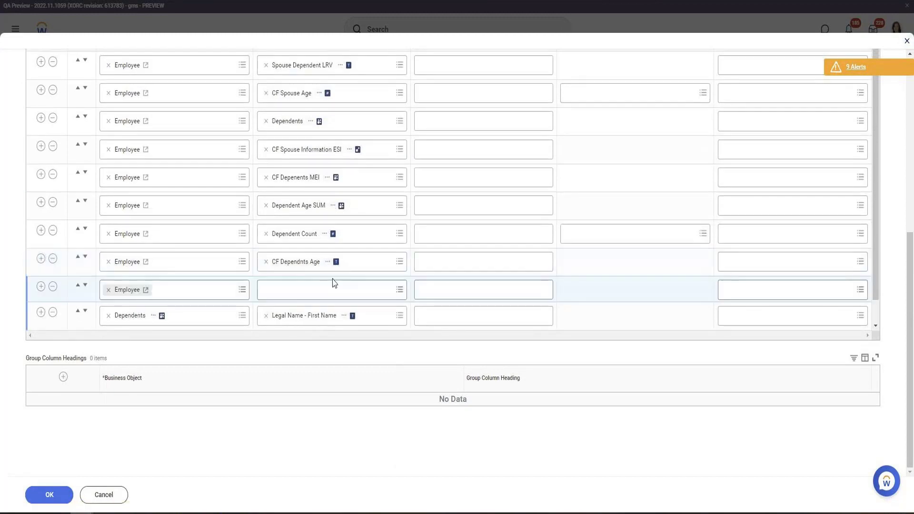
pyautogui.click(335, 284)
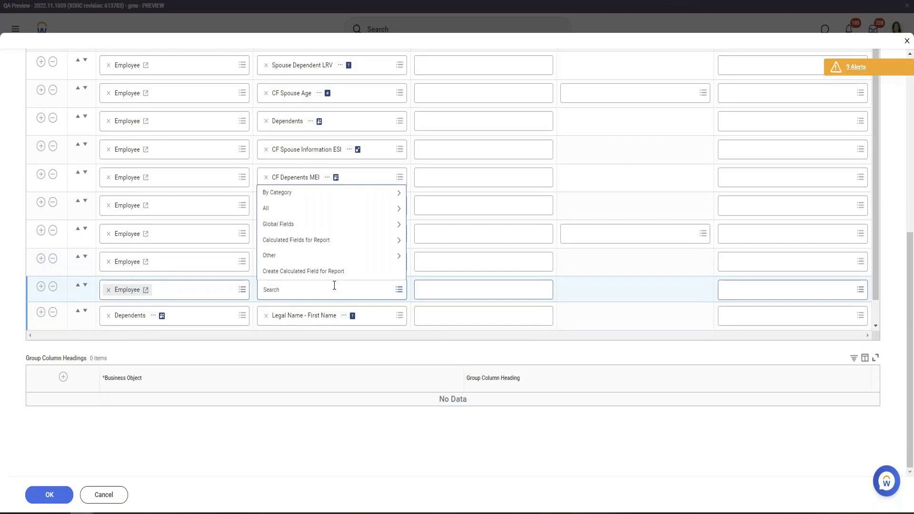
pyautogui.click(340, 272)
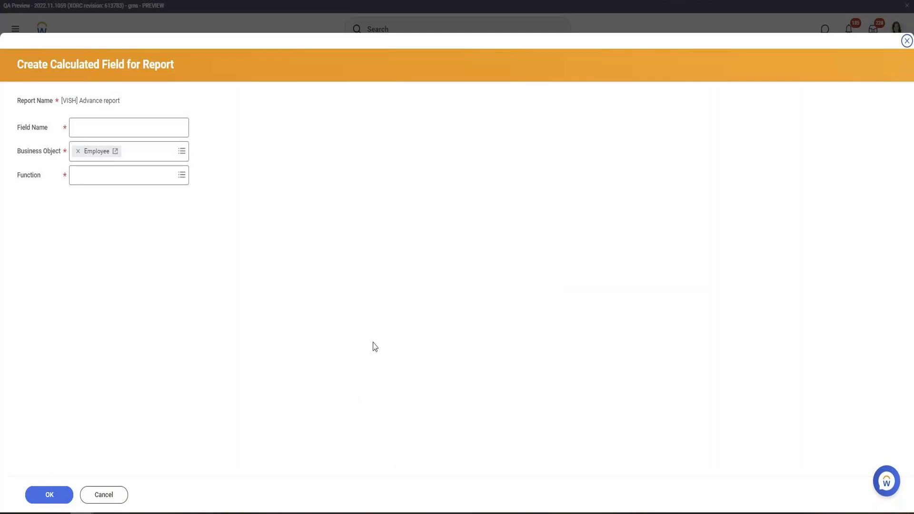
# Create the calculated field "Lokup ORg" using the Lookup Organization function
pyautogui.click(154, 173)
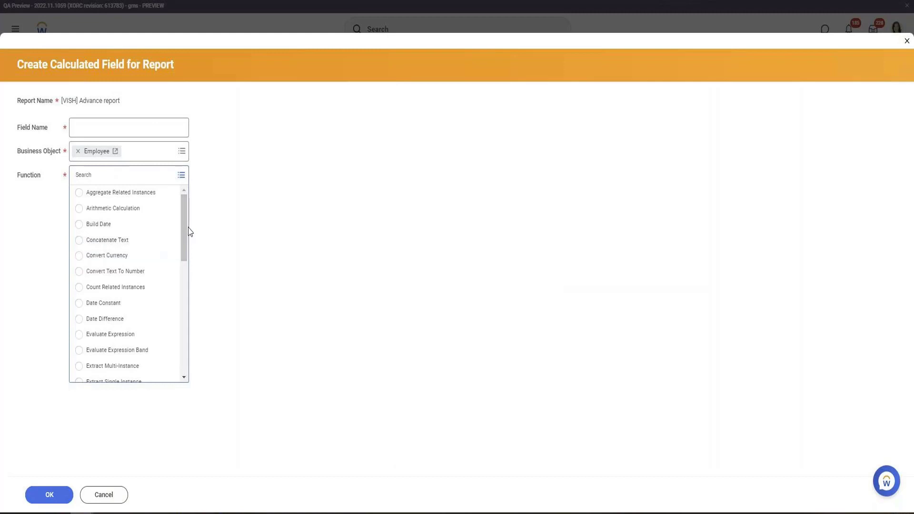
pyautogui.moveTo(181, 233); pyautogui.dragTo(177, 319)
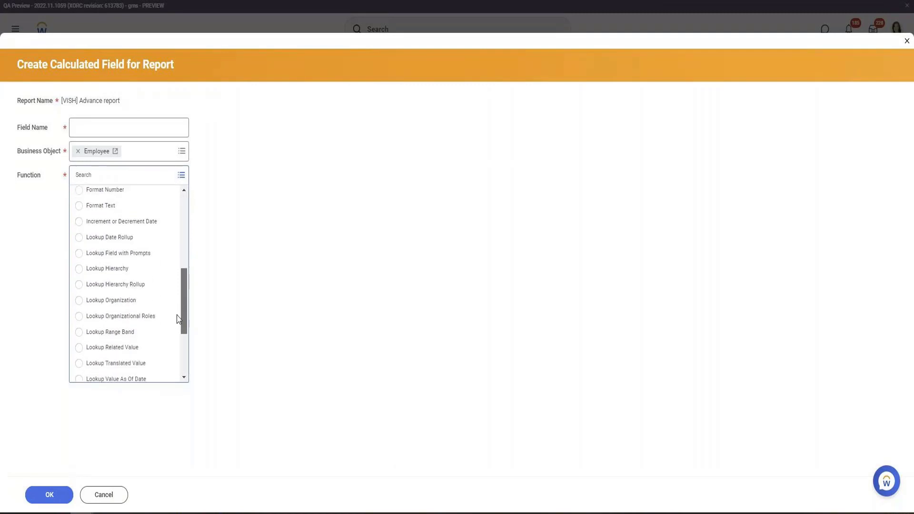
pyautogui.click(101, 304)
pyautogui.click(111, 127)
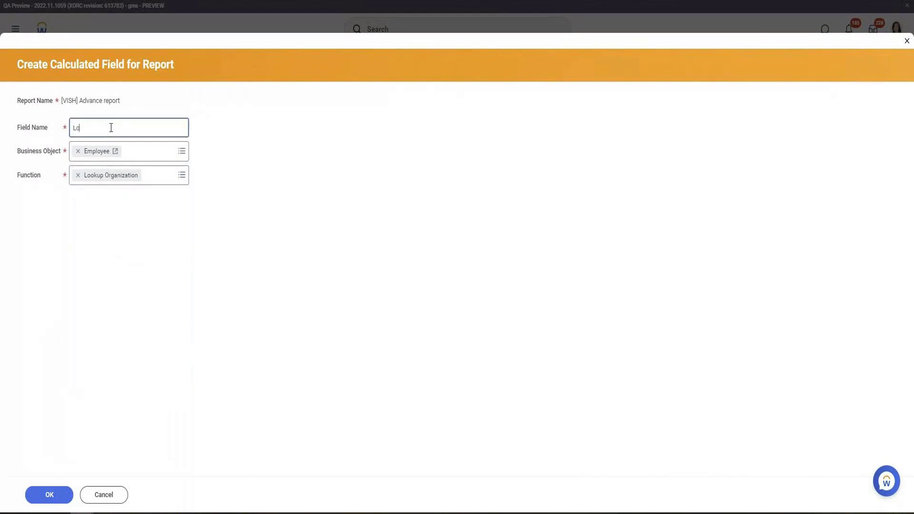
pyautogui.write('Lokup ORg')
pyautogui.click(45, 495)
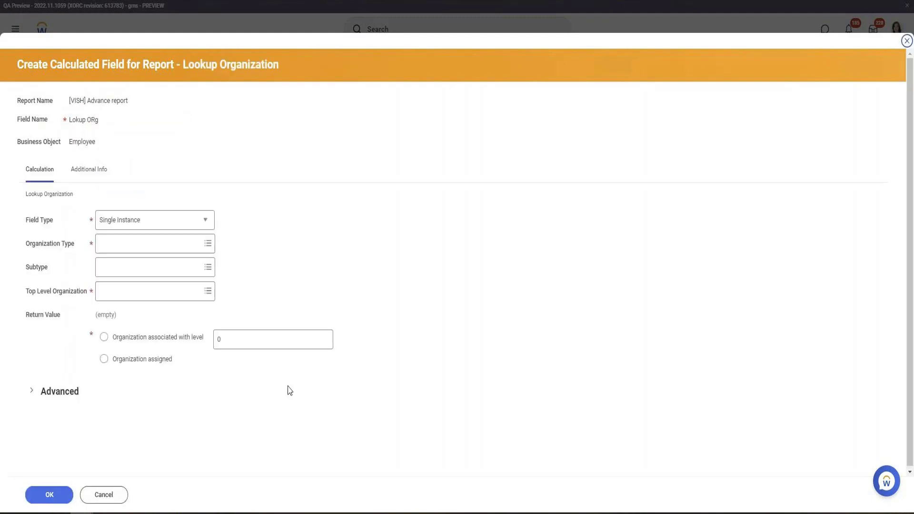
# Set the organization type to Cost Center
pyautogui.click(123, 245)
pyautogui.write('Com')
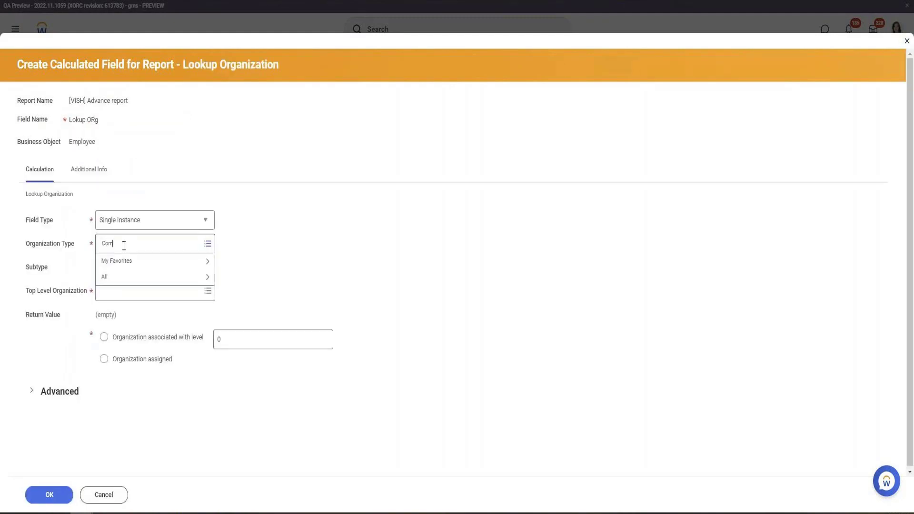
pyautogui.press('BackSpace')
pyautogui.press('BackSpace')
pyautogui.press('BackSpace')
pyautogui.write('Cost Center')
pyautogui.press('Return')
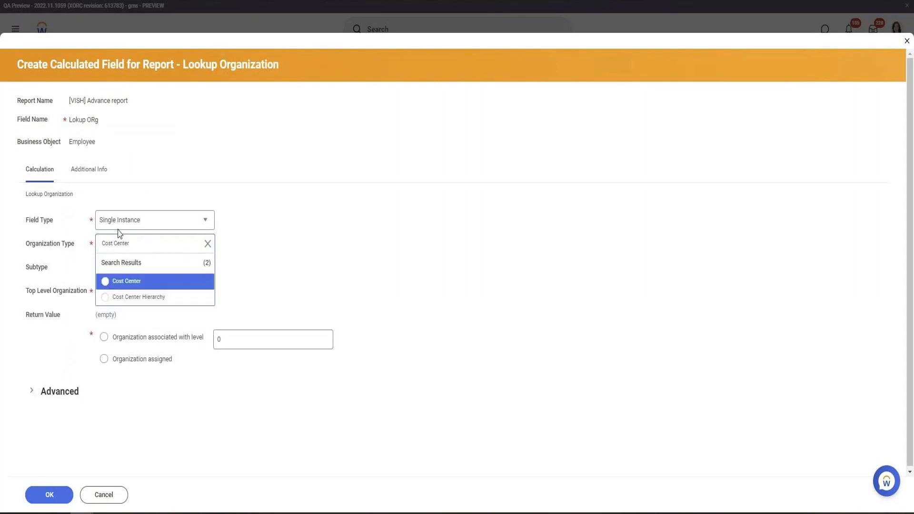
pyautogui.click(124, 281)
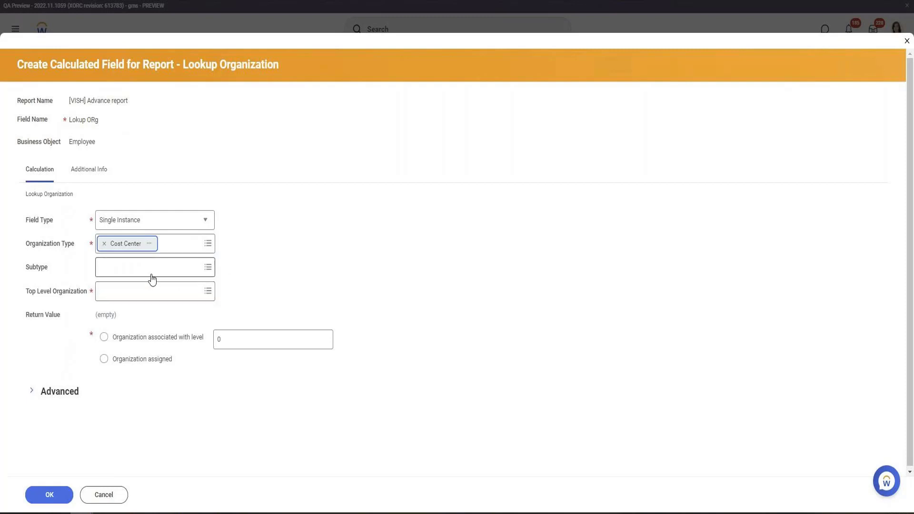
# Browse the top level organization list and the worker profile's organization memberships to find a suitable organization
pyautogui.click(120, 293)
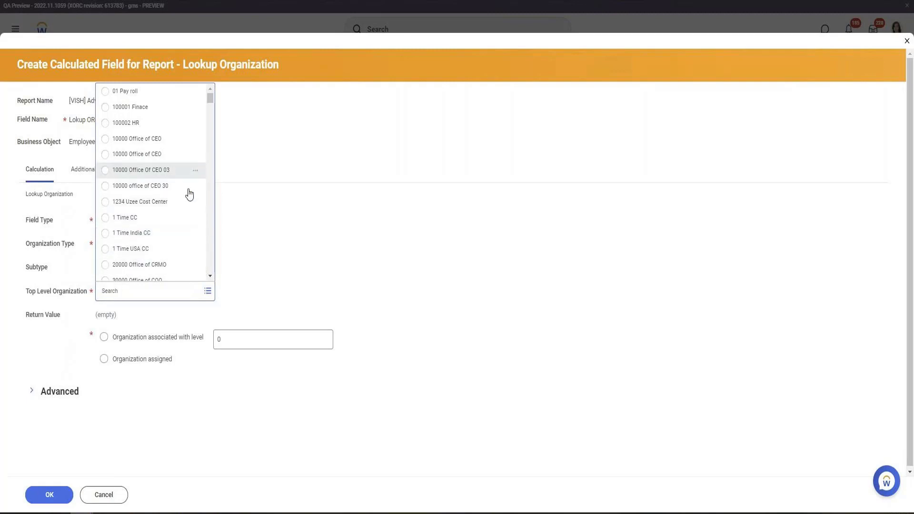
pyautogui.scroll(-10, 188, 198)
pyautogui.scroll(-5, 190, 210)
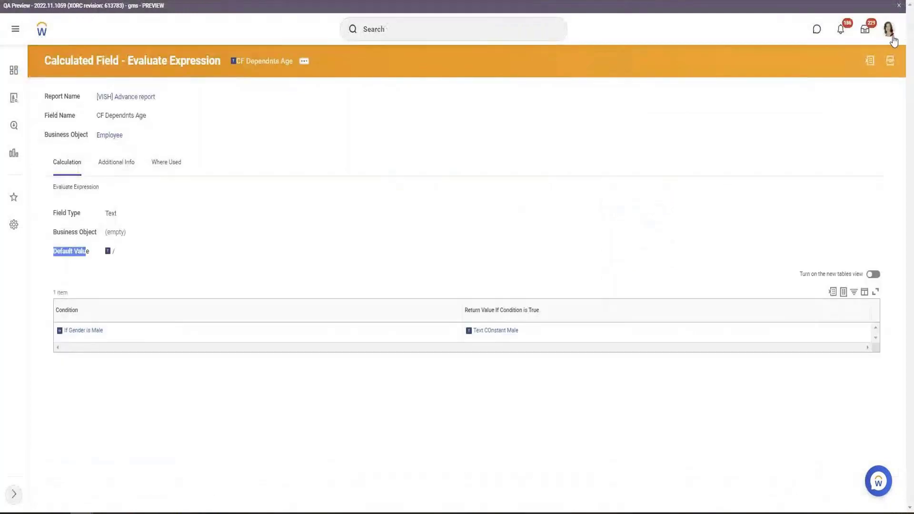
pyautogui.click(889, 29)
pyautogui.click(392, 265)
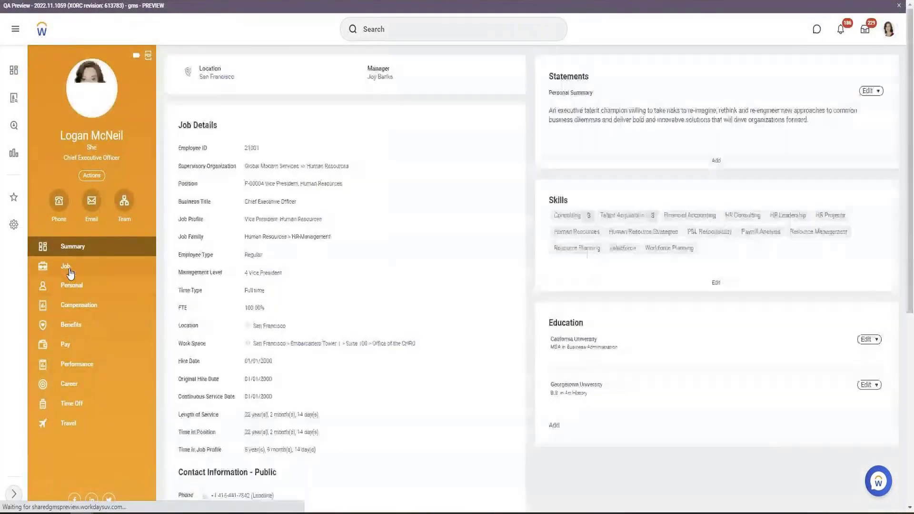
pyautogui.click(66, 268)
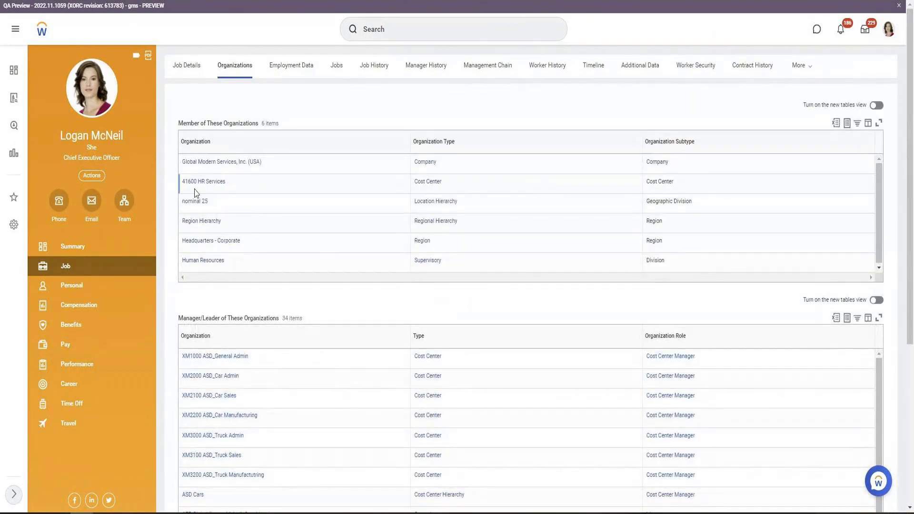
pyautogui.rightClick(194, 204)
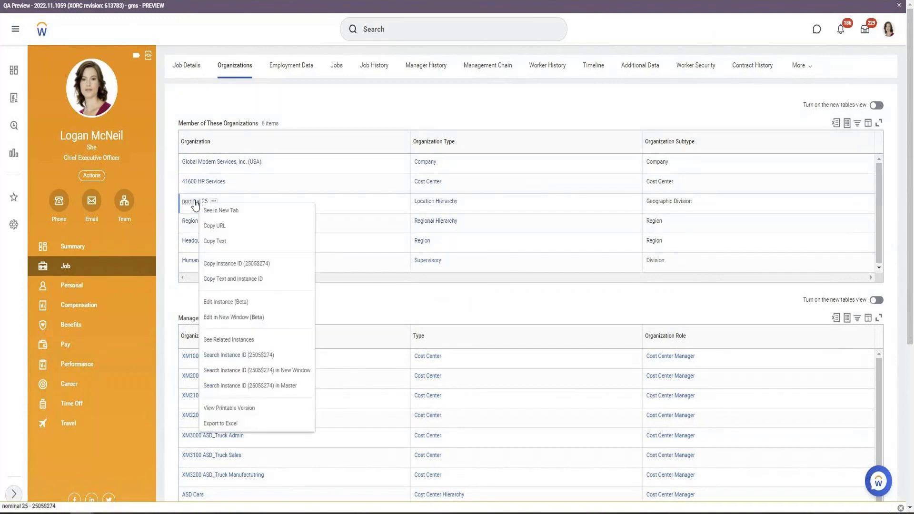
pyautogui.click(195, 202)
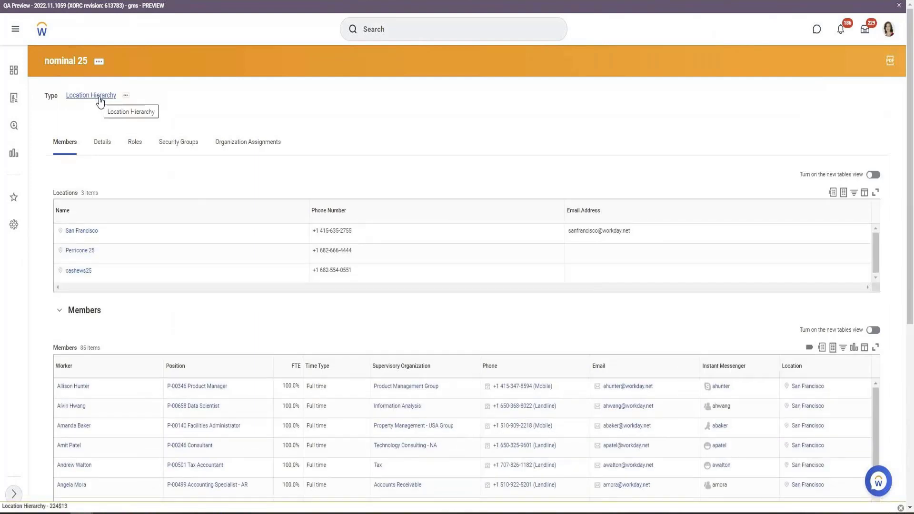
pyautogui.rightClick(69, 63)
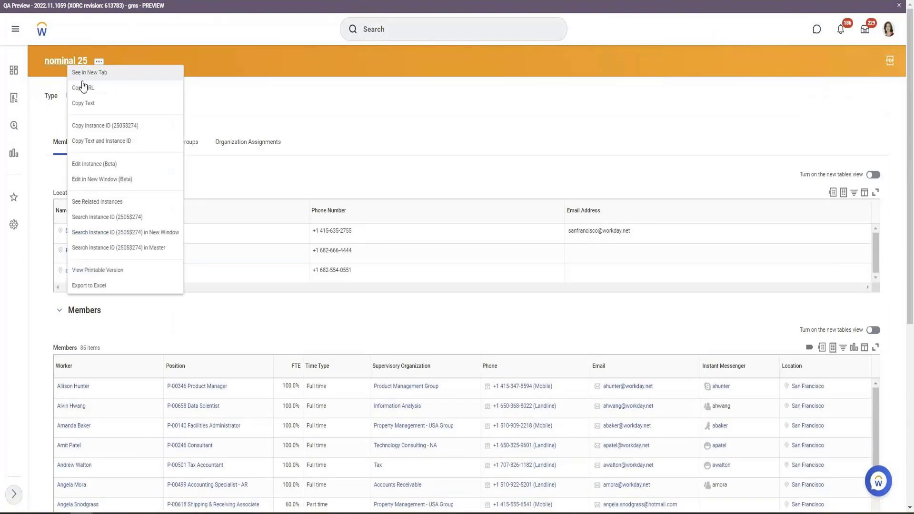
pyautogui.click(88, 104)
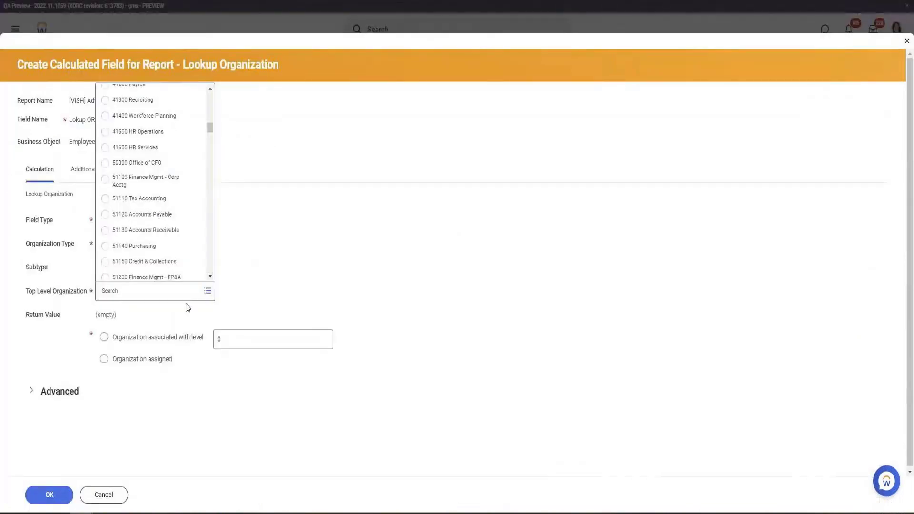
# Change the organization type to Supervisory
pyautogui.click(164, 248)
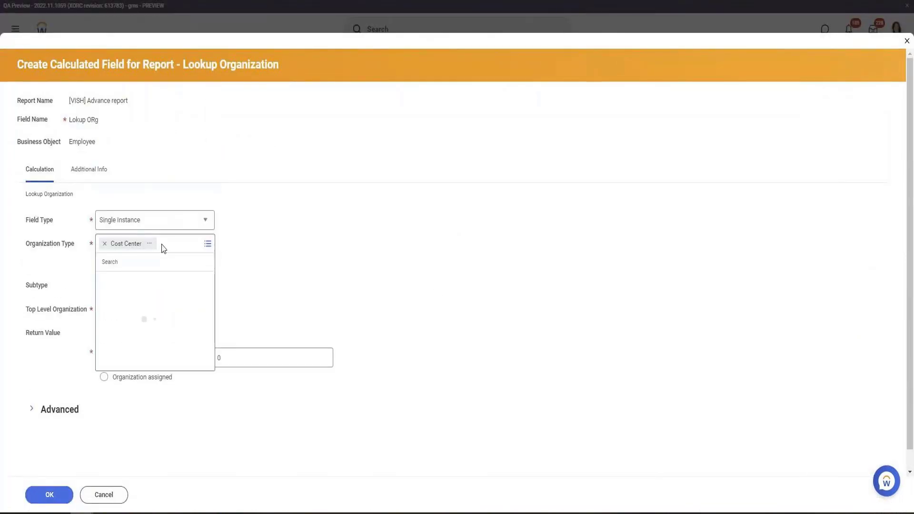
pyautogui.write('Cost')
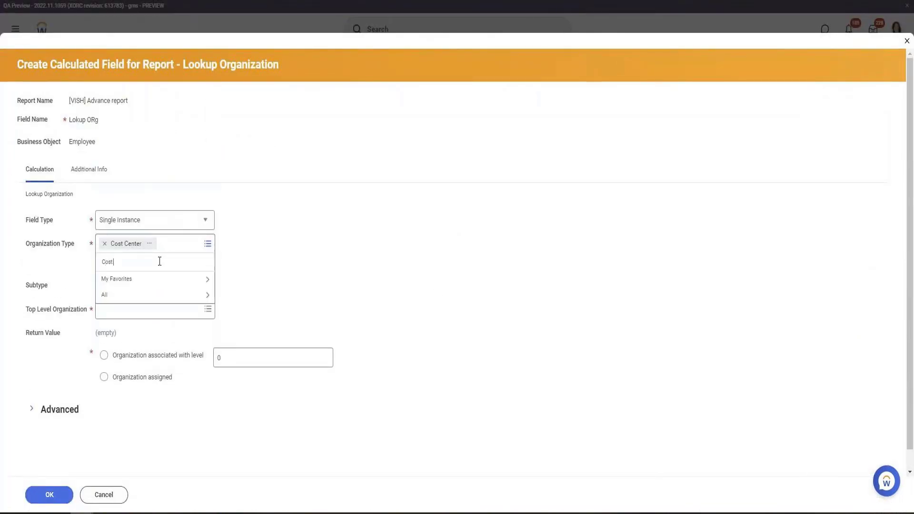
pyautogui.write(' Center')
pyautogui.press('Return')
pyautogui.write('Super')
pyautogui.press('Return')
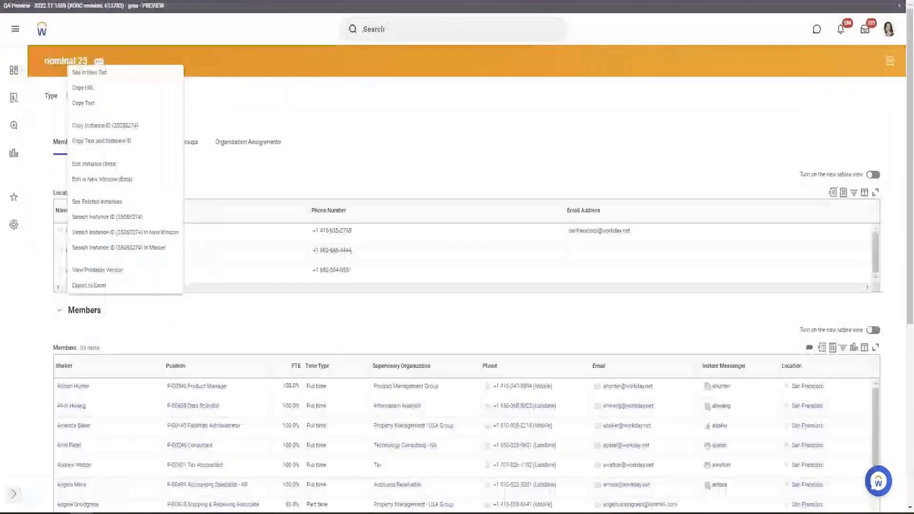
# Check the worker's supervisory organization hierarchy in the profile tab
pyautogui.click(322, 47)
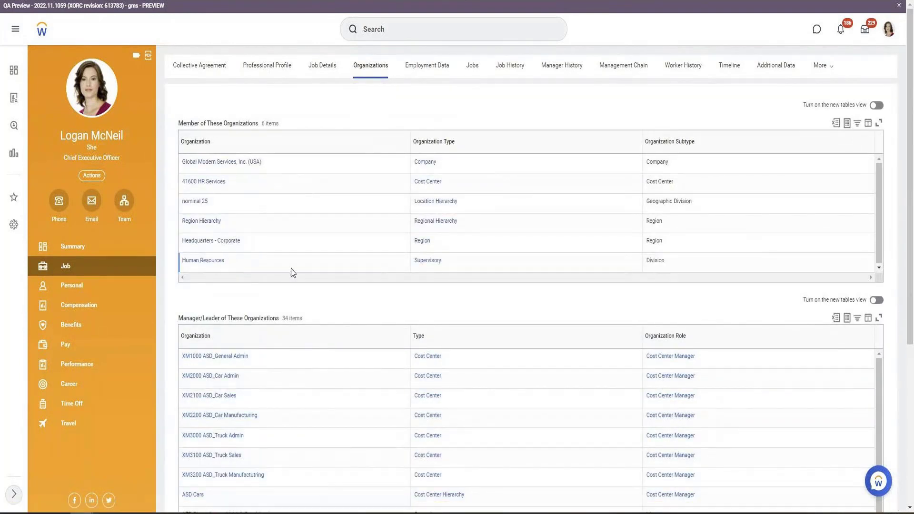
pyautogui.click(92, 248)
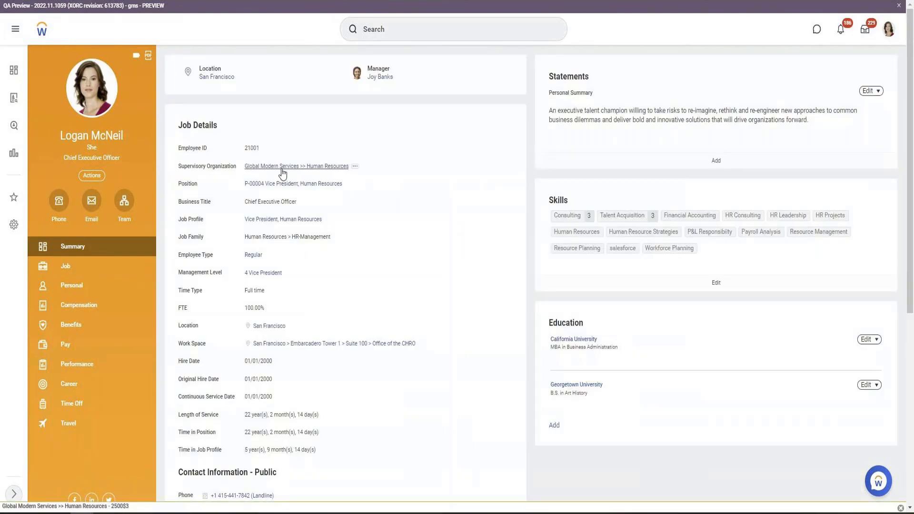
pyautogui.click(297, 167)
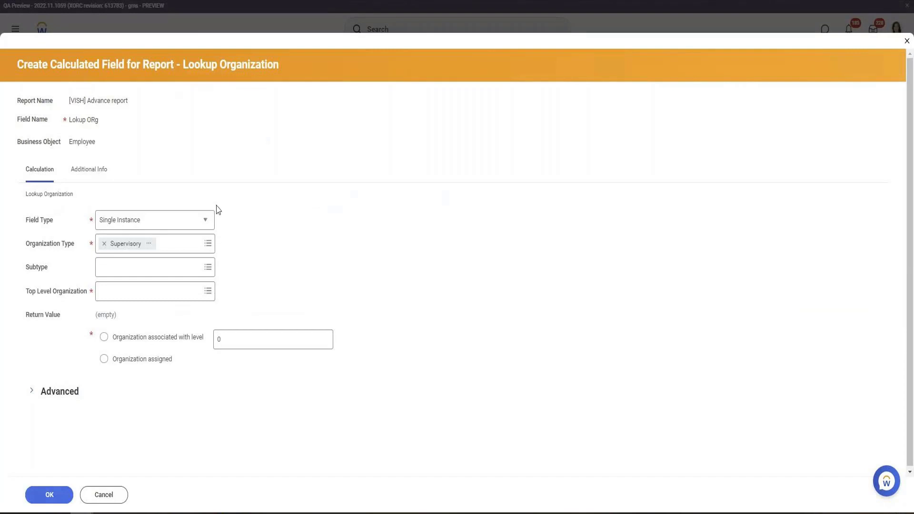
# Search for Global and select the global company as the top level organization
pyautogui.click(128, 290)
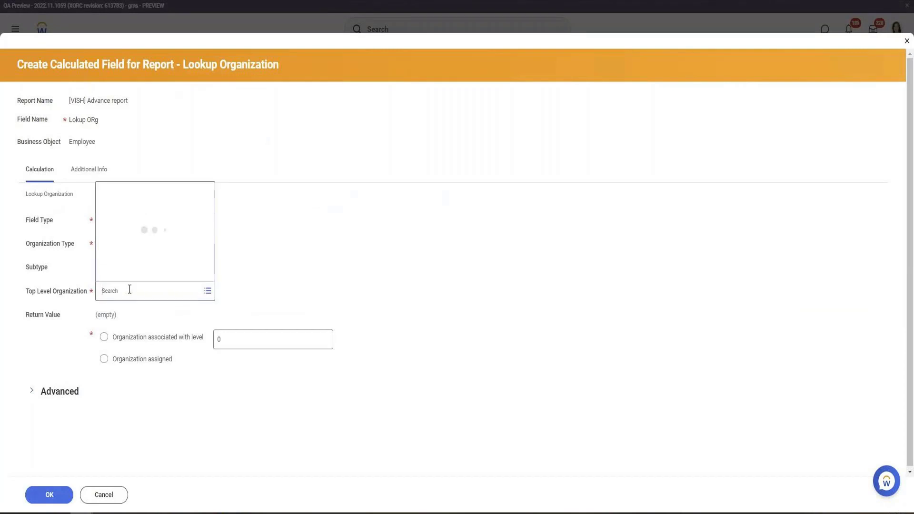
pyautogui.write('Global')
pyautogui.press('Return')
pyautogui.click(137, 276)
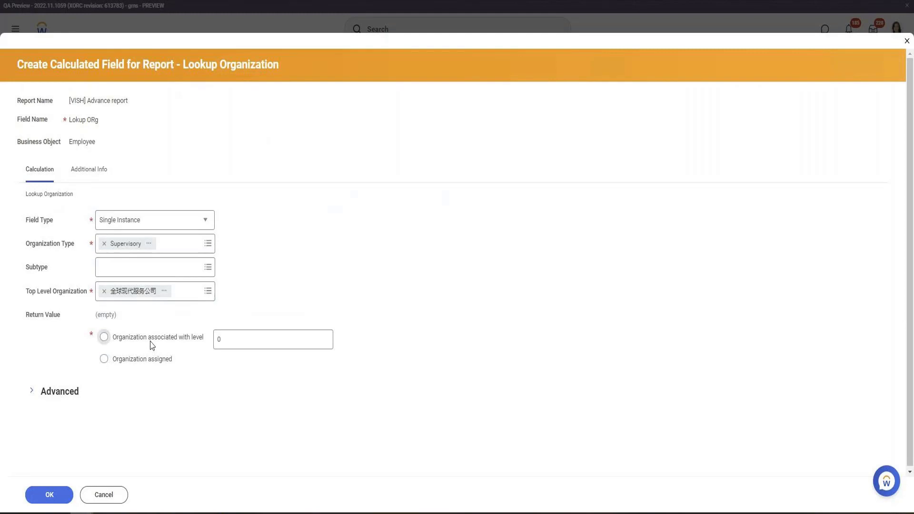
# Return the organization associated with level 3 and save the calculated field
pyautogui.click(153, 345)
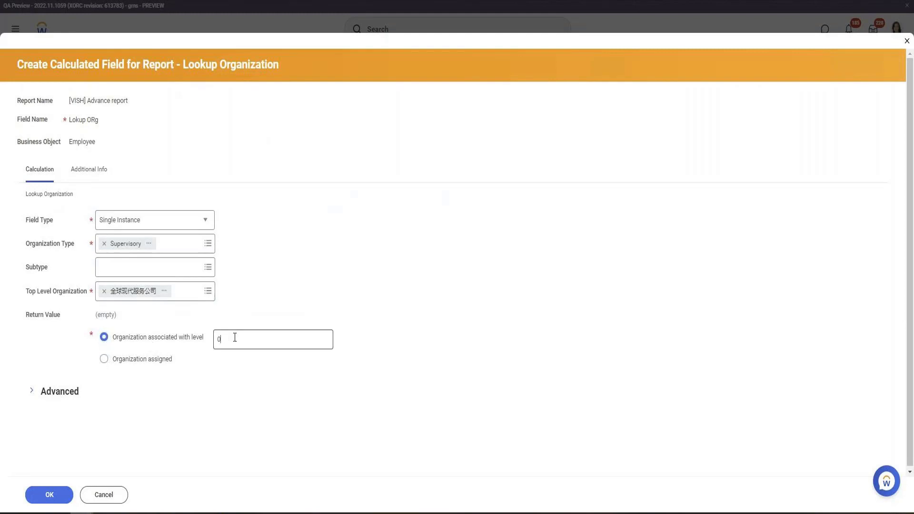
pyautogui.doubleClick(235, 338)
pyautogui.write('3')
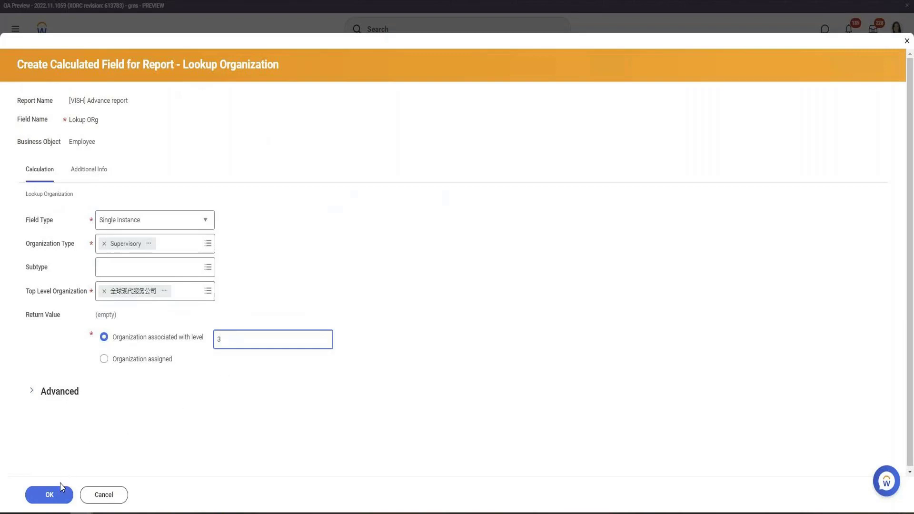
pyautogui.click(49, 494)
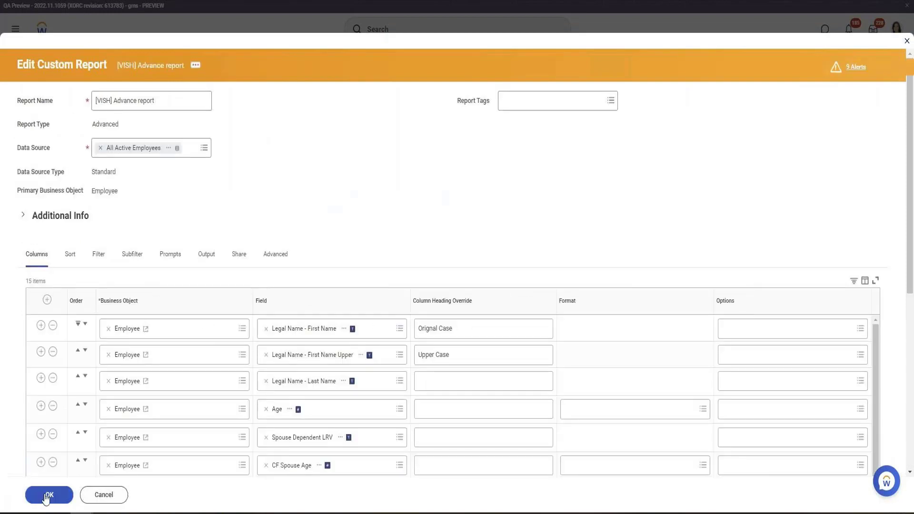
# Save the edited custom report definition
pyautogui.click(46, 496)
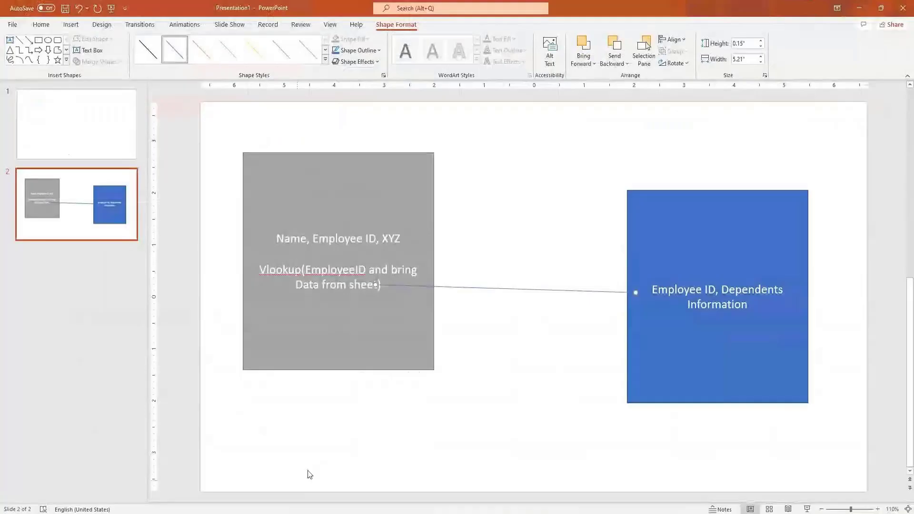
# Add a new slide and list bullets with an employee's name and Manager Level above it
pyautogui.click(119, 359)
pyautogui.press('Return')
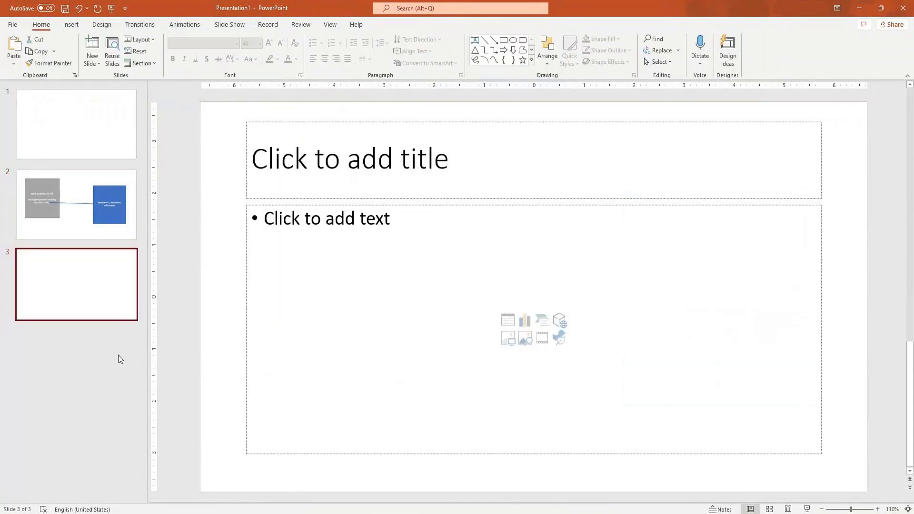
pyautogui.click(401, 234)
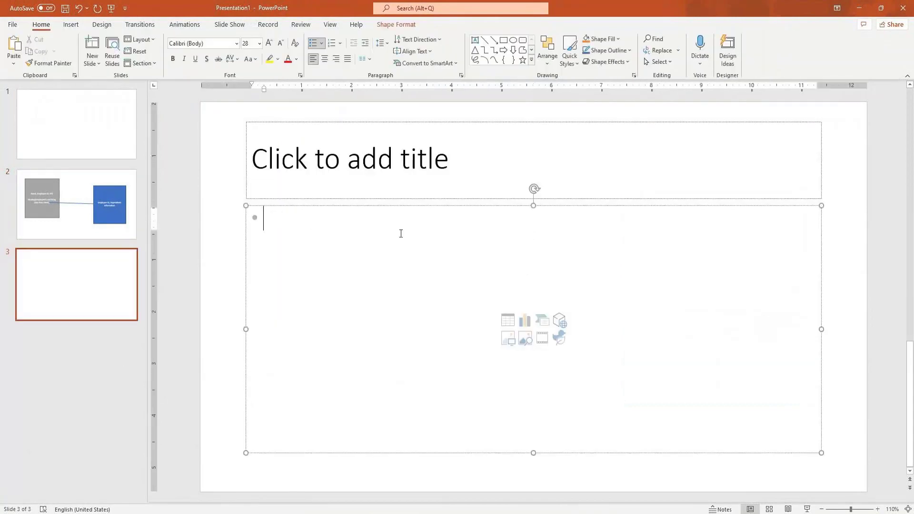
pyautogui.write('Kevin')
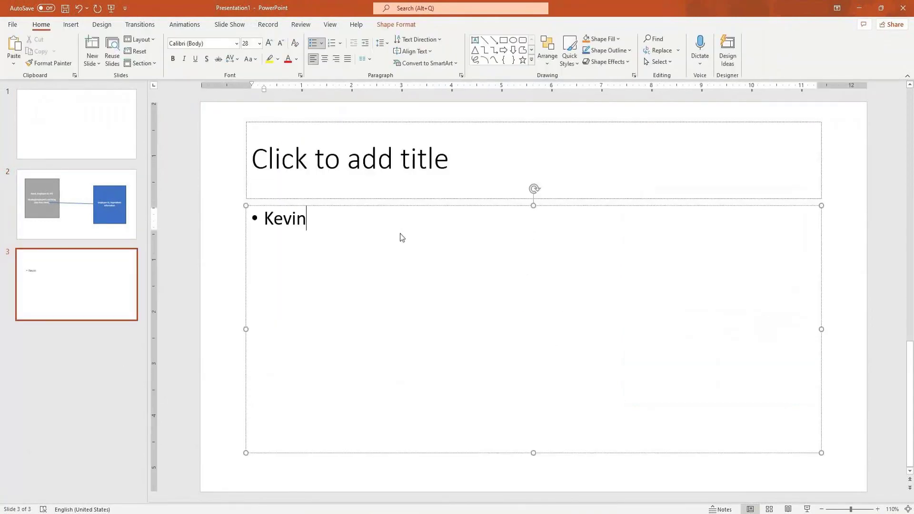
pyautogui.press('Home')
pyautogui.press('Return')
pyautogui.press('Up')
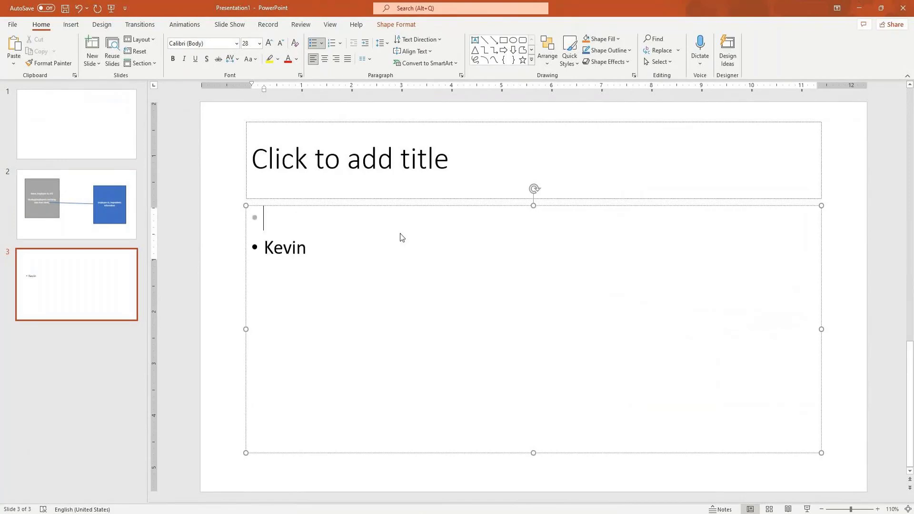
pyautogui.write('Manager ')
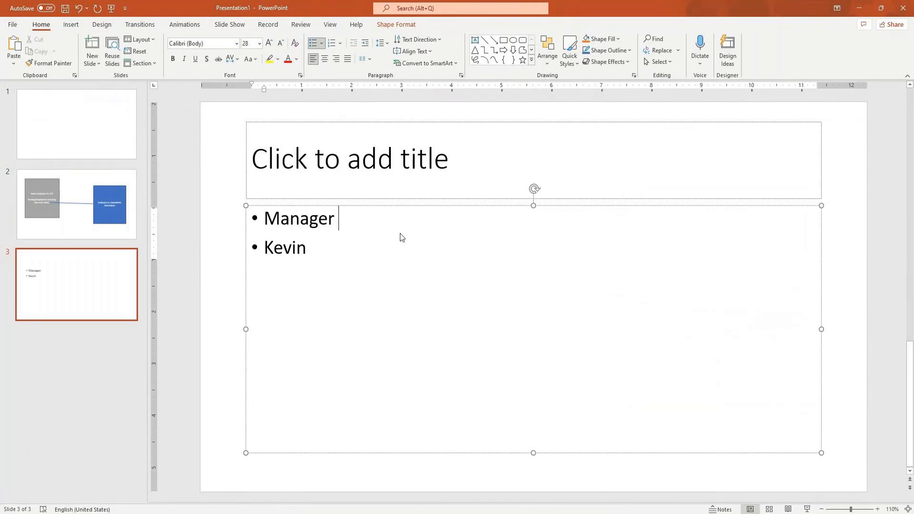
pyautogui.write('Level')
pyautogui.press('Home')
pyautogui.press('Return')
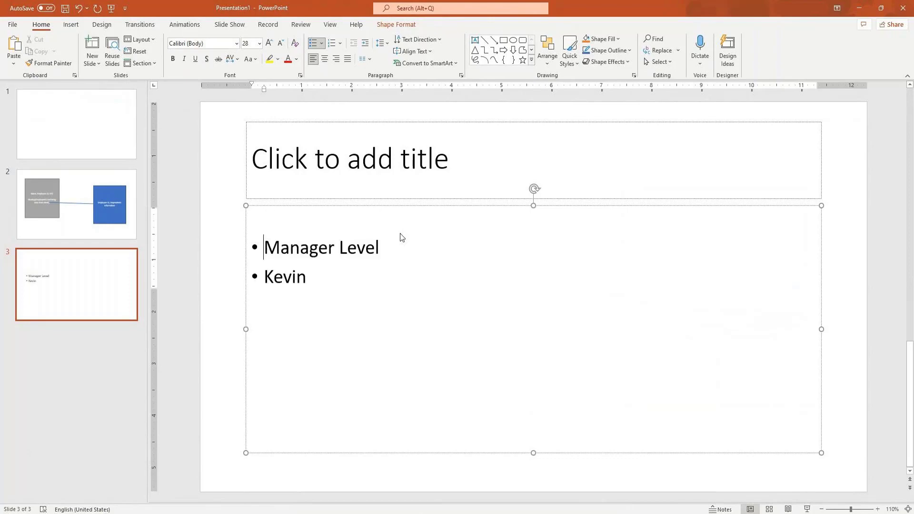
# Add bullets Lmanager Level 2 and CEO above Manager Level to outline the hierarchy
pyautogui.press('Up')
pyautogui.write('LMa')
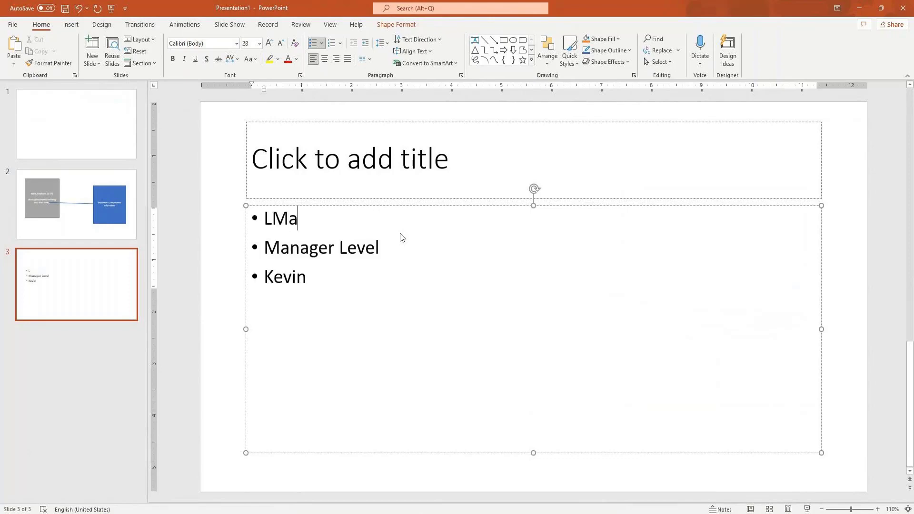
pyautogui.write('nager Le')
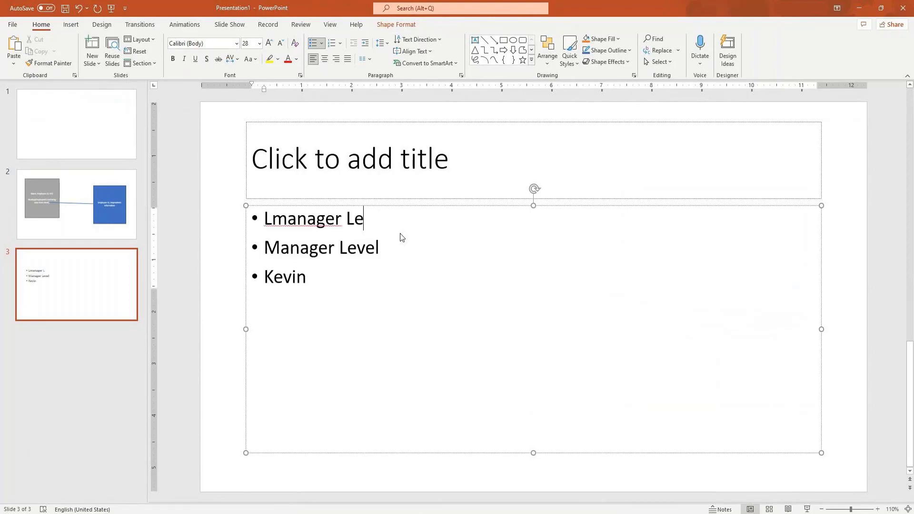
pyautogui.write('vel 2')
pyautogui.press('Home')
pyautogui.press('Return')
pyautogui.press('Up')
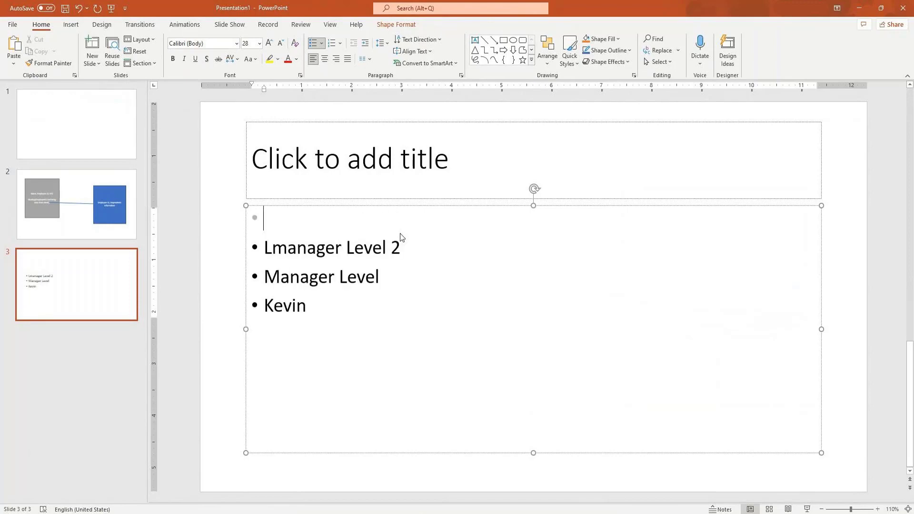
pyautogui.press('Return')
pyautogui.press('Up')
pyautogui.write('CEO')
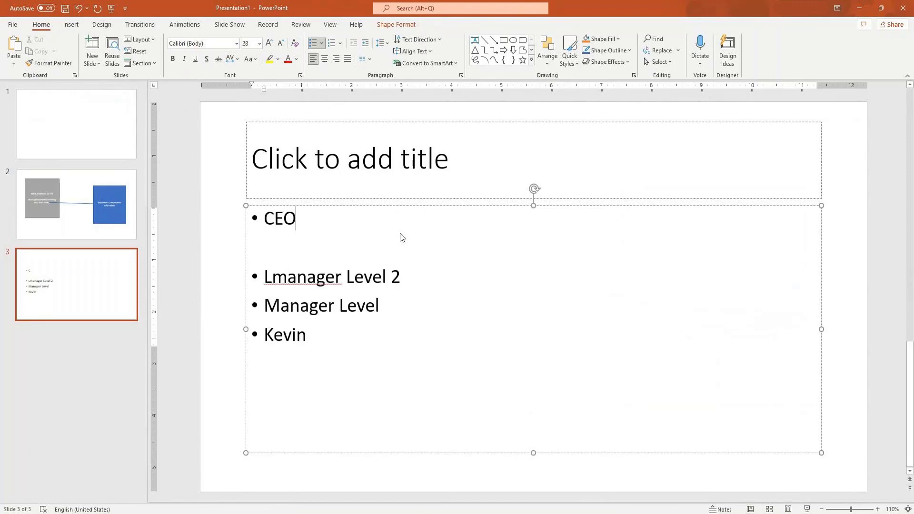
# Switch back to the browser and refresh the report output to check the Lokup ORg column
pyautogui.click(868, 11)
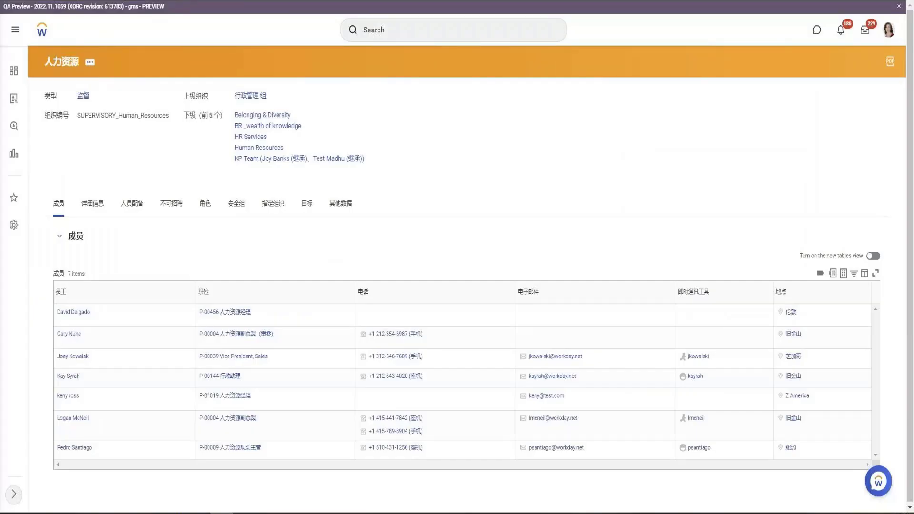
pyautogui.click(72, 2)
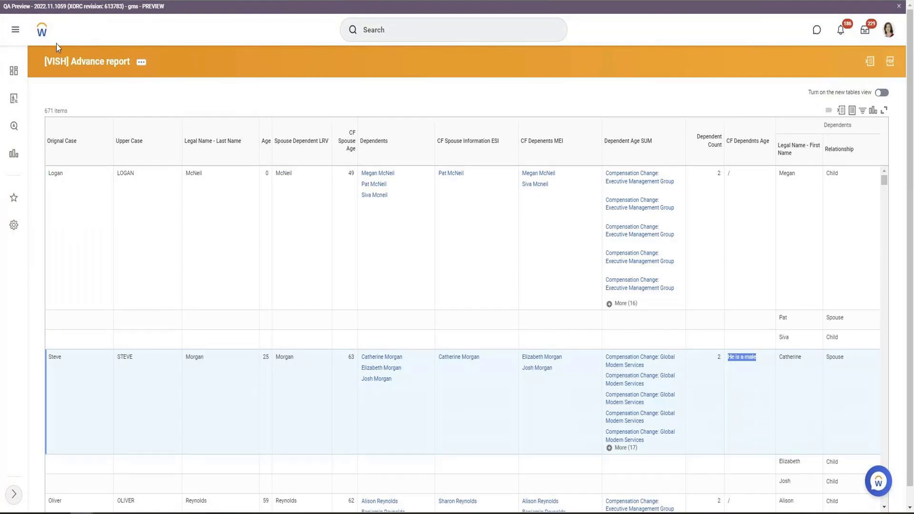
pyautogui.hotkey('ctrl', 'w')
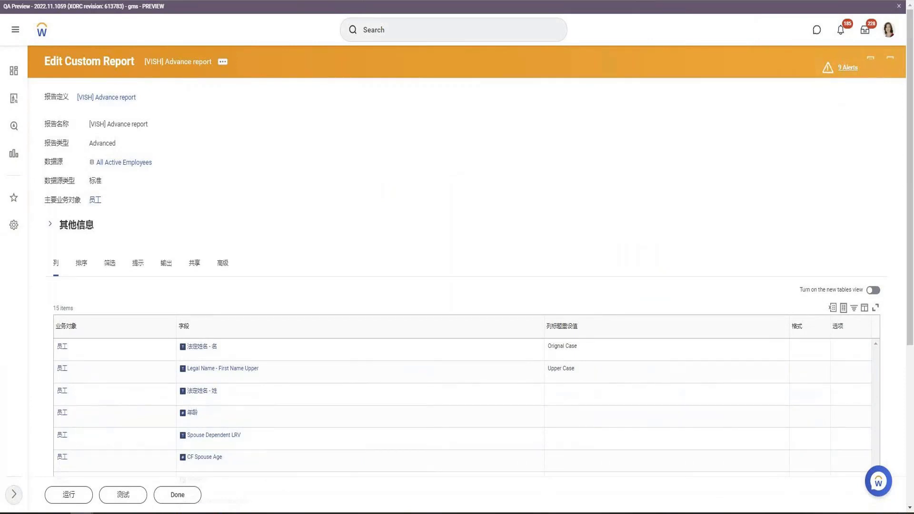
pyautogui.press('F5')
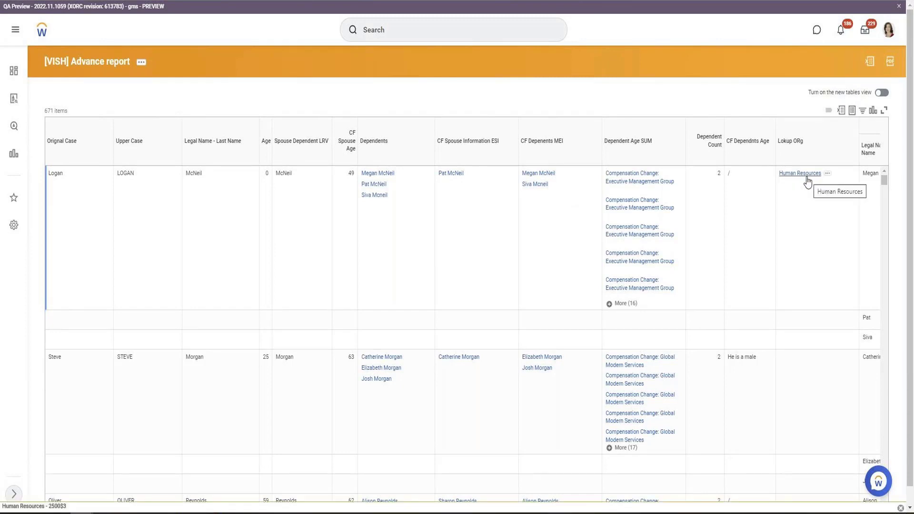
pyautogui.click(203, 1)
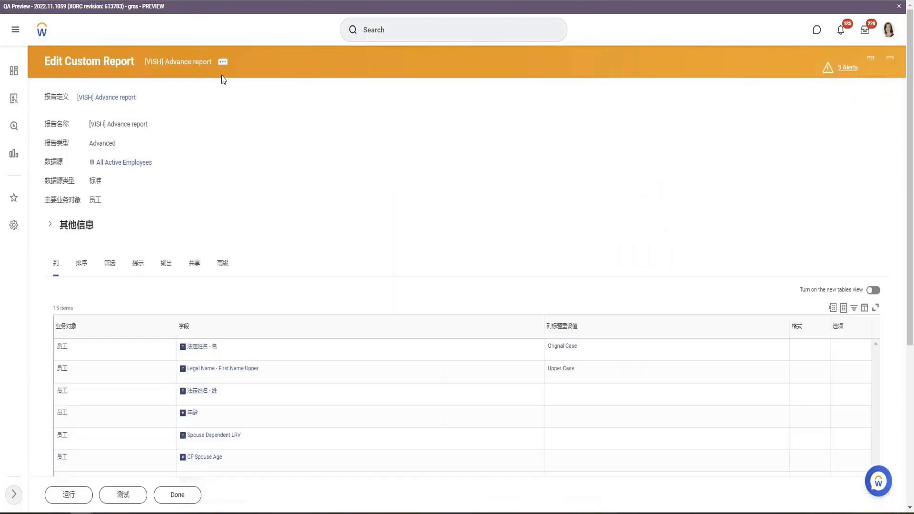
# Edit the Lokup ORg calculated field to return the organization associated with level 1 and save it
pyautogui.click(223, 61)
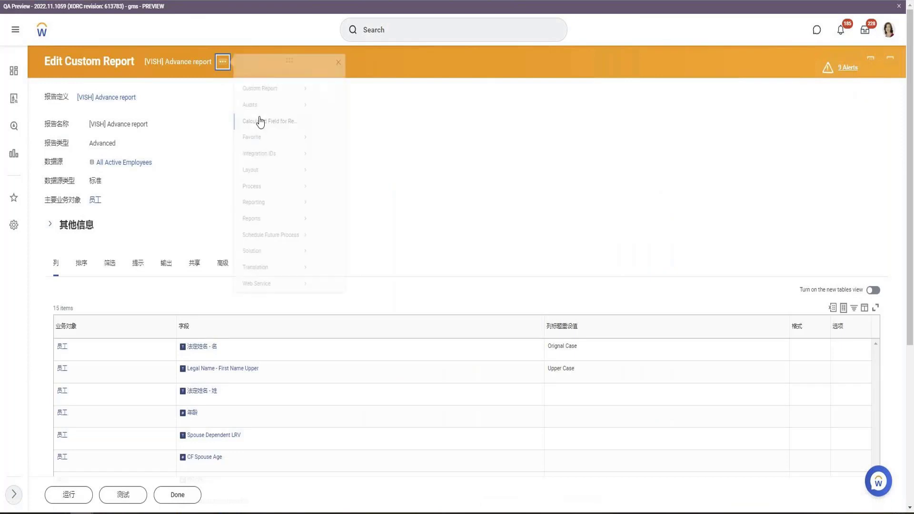
pyautogui.moveTo(258, 108)
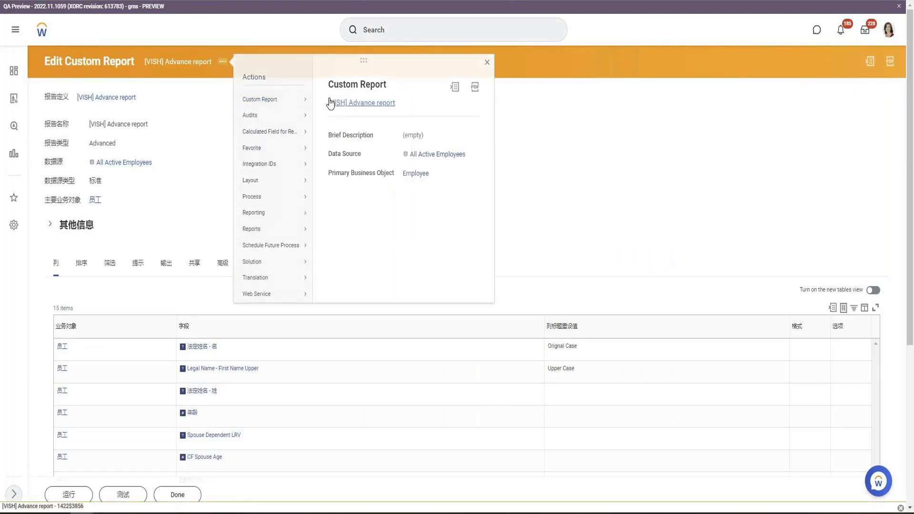
pyautogui.click(335, 100)
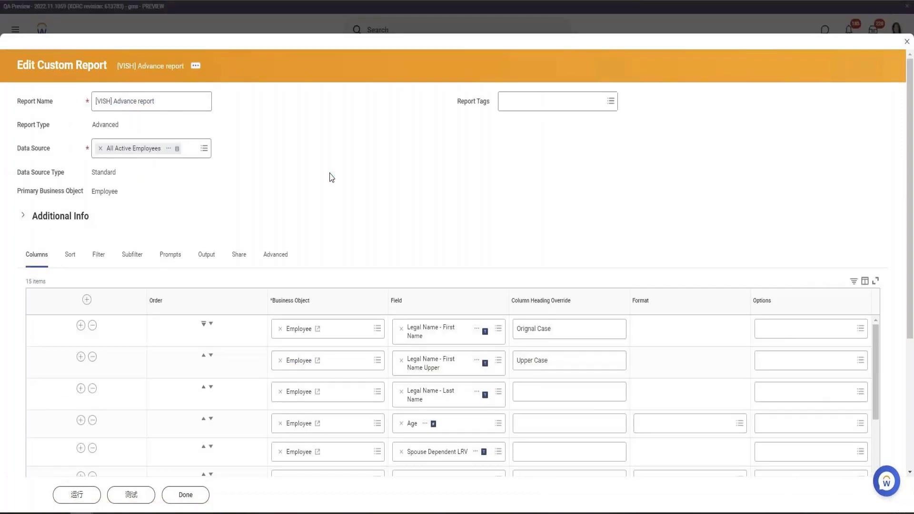
pyautogui.scroll(-6, 332, 179)
pyautogui.scroll(-2, 334, 217)
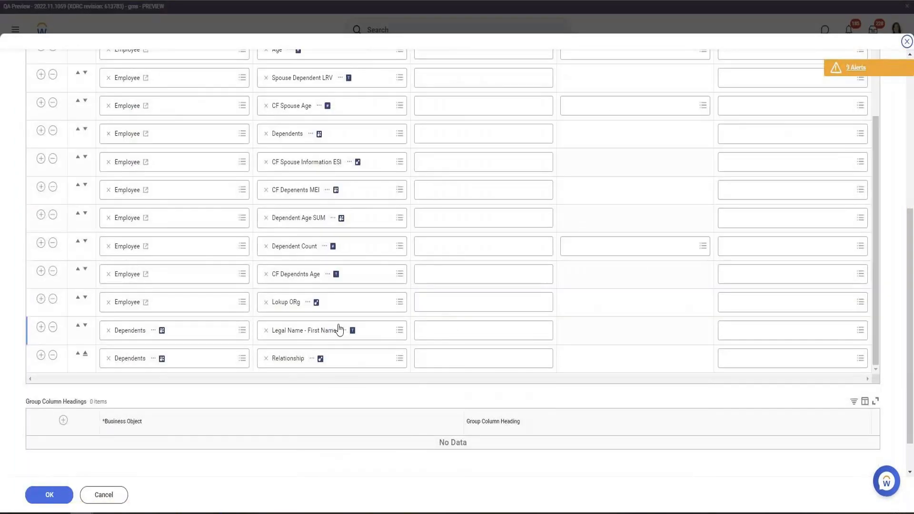
pyautogui.rightClick(335, 132)
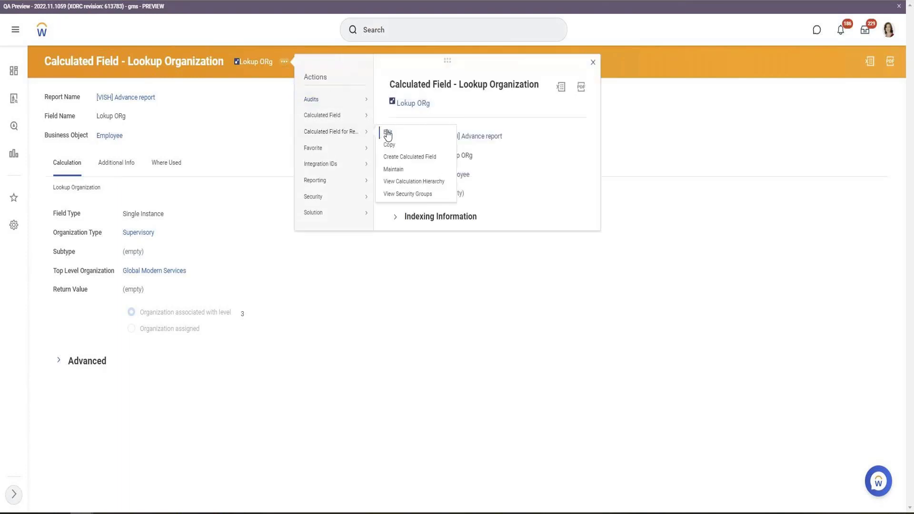
pyautogui.click(386, 133)
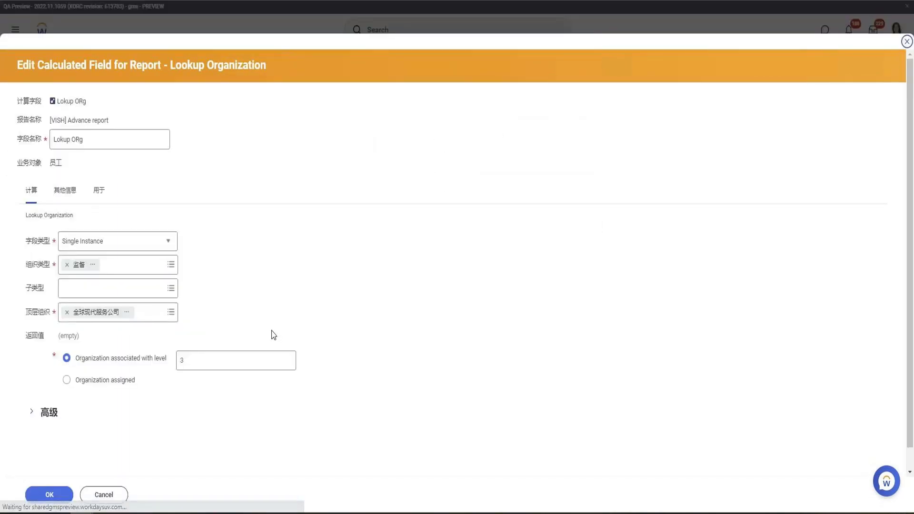
pyautogui.click(216, 365)
pyautogui.write('1')
pyautogui.click(39, 495)
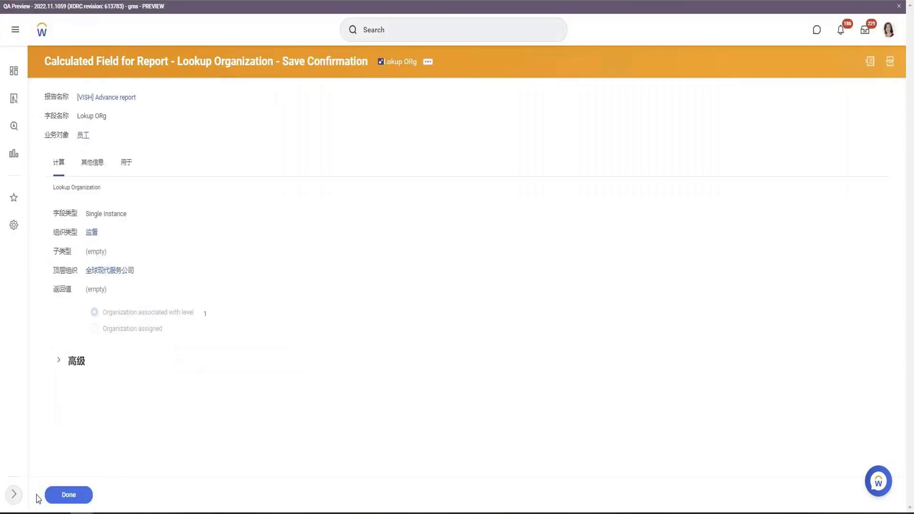
pyautogui.click(62, 495)
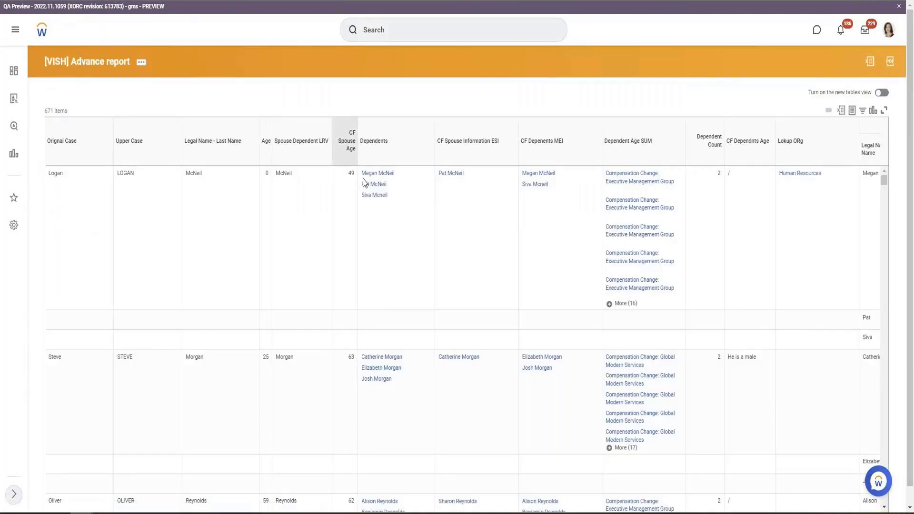
# Open the worker's profile and browse its Actions menu
pyautogui.click(369, 184)
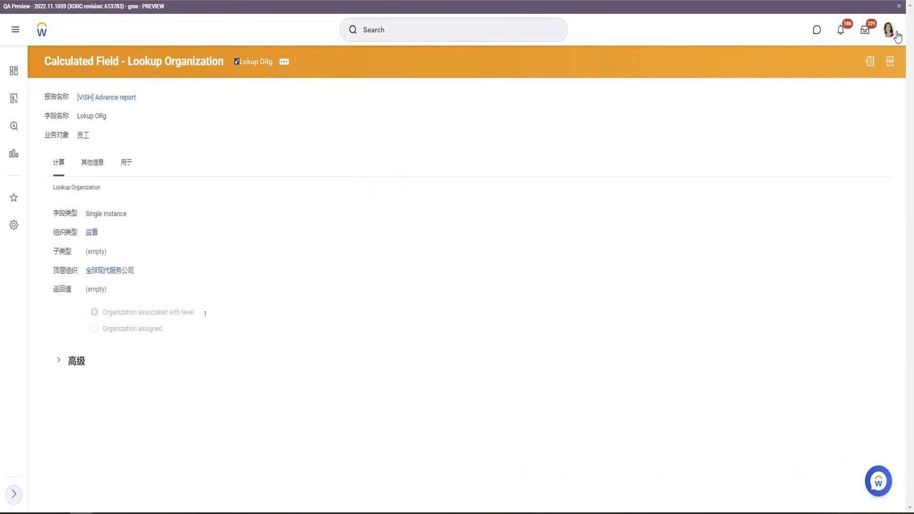
pyautogui.click(898, 36)
pyautogui.click(830, 138)
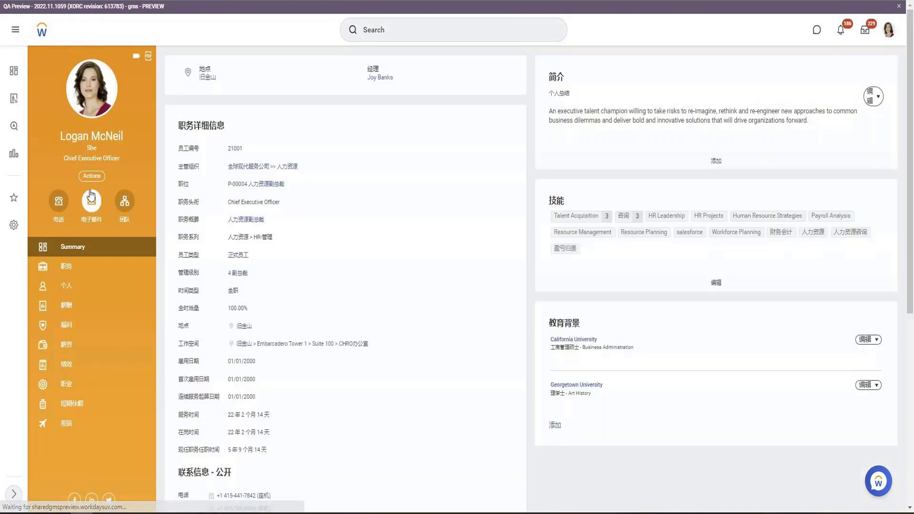
pyautogui.click(91, 177)
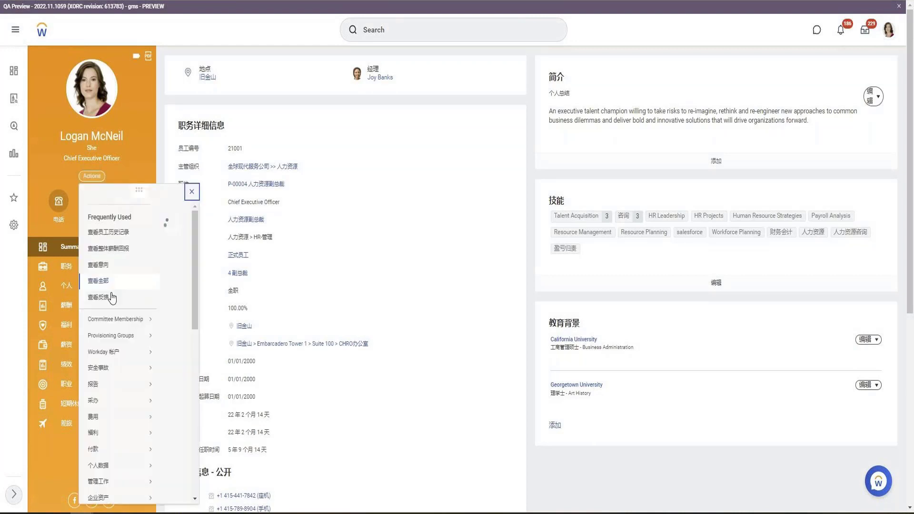
pyautogui.click(98, 281)
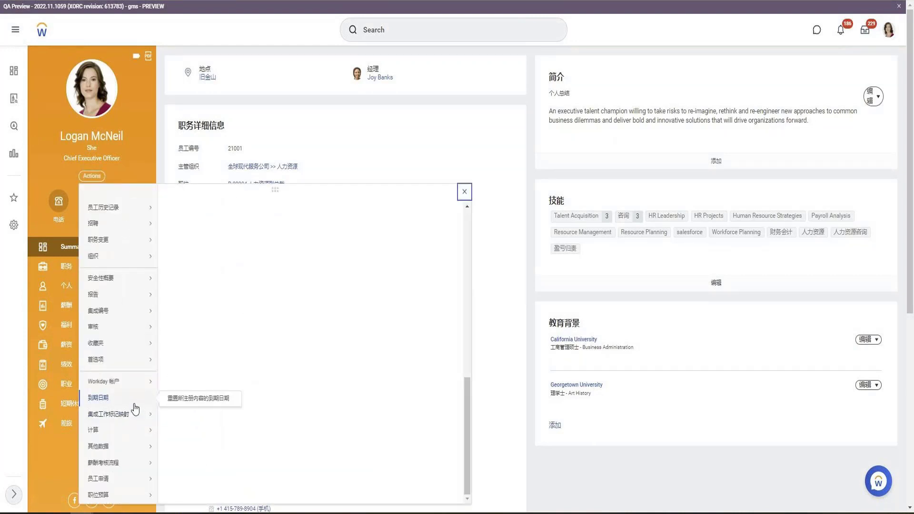
pyautogui.moveTo(122, 386)
pyautogui.moveTo(137, 419)
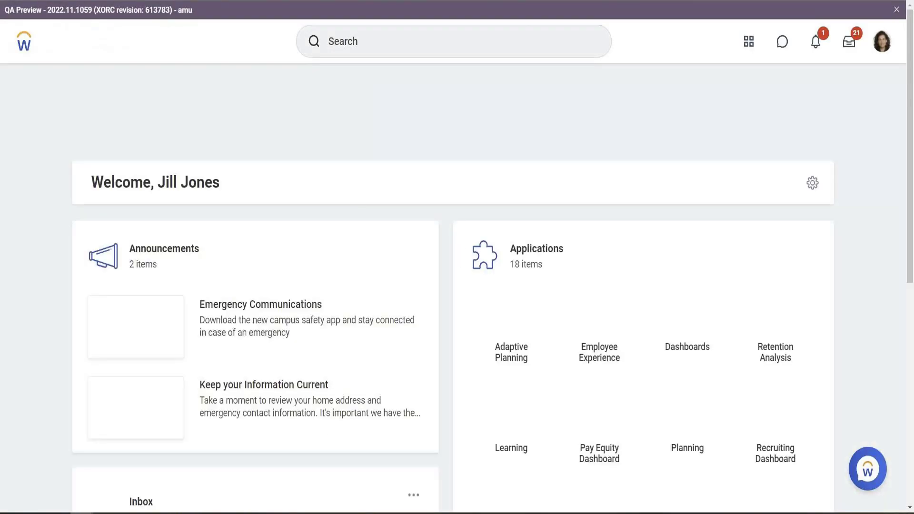
# Search Workday for VISS and browse the search results
pyautogui.click(427, 42)
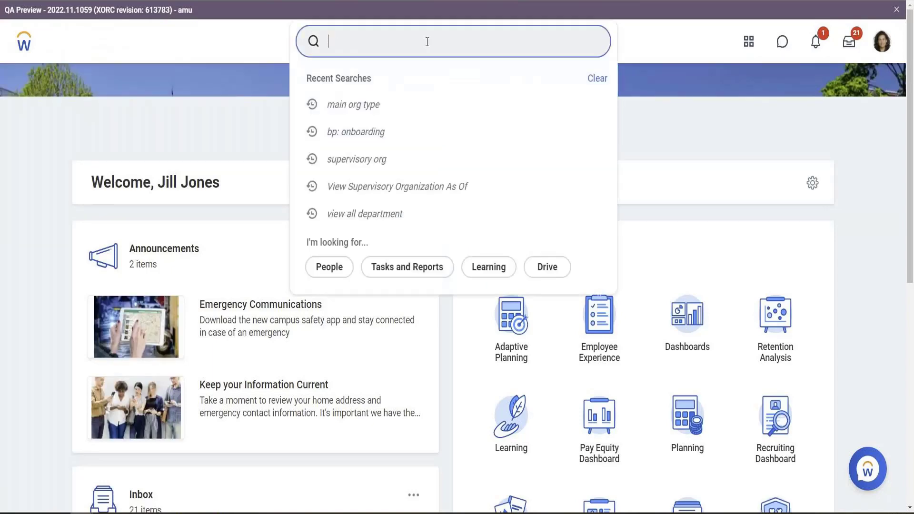
pyautogui.write('VIS')
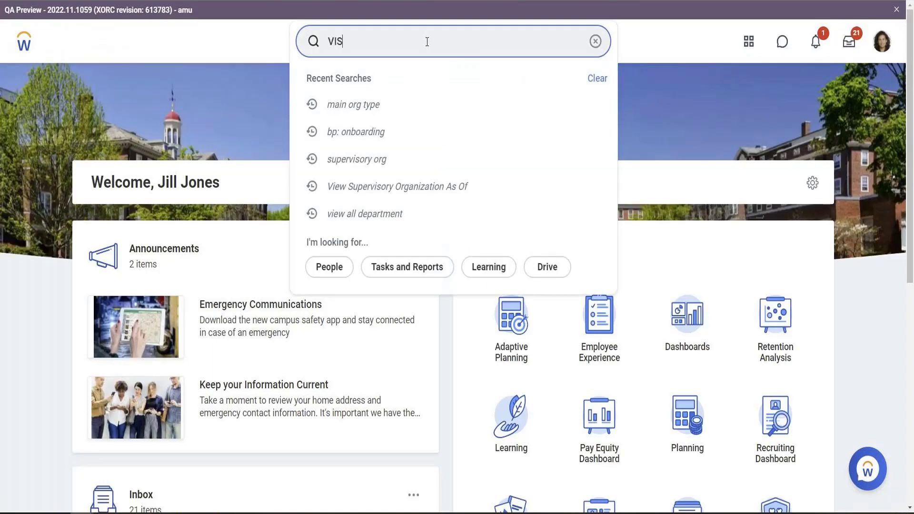
pyautogui.press('Return')
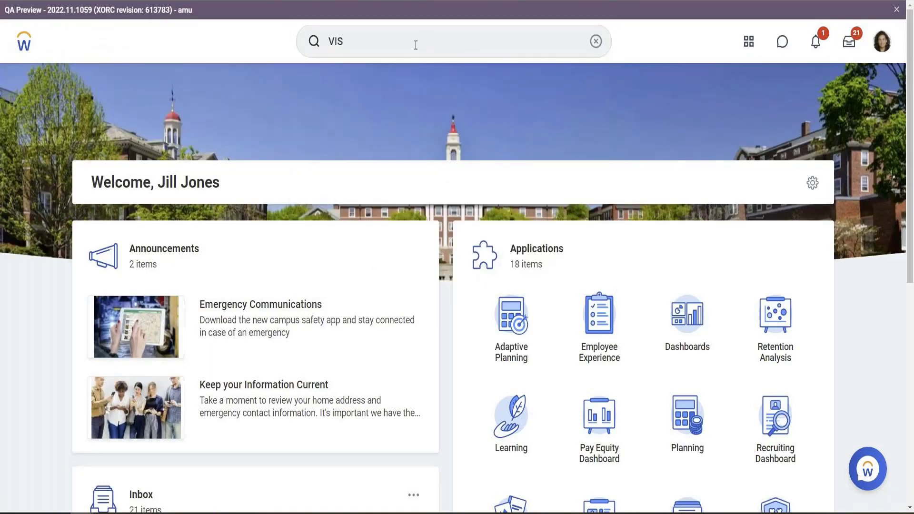
pyautogui.click(415, 45)
pyautogui.write('S')
pyautogui.press('Return')
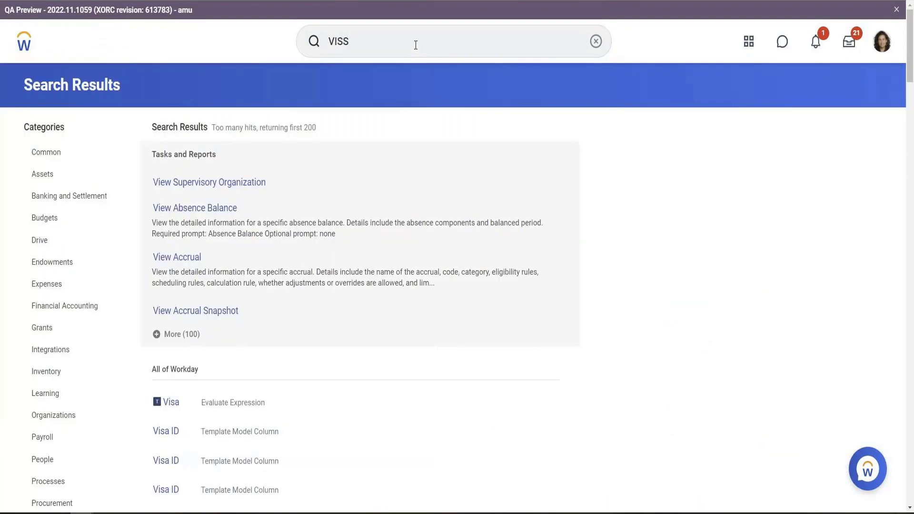
pyautogui.scroll(-15, 413, 309)
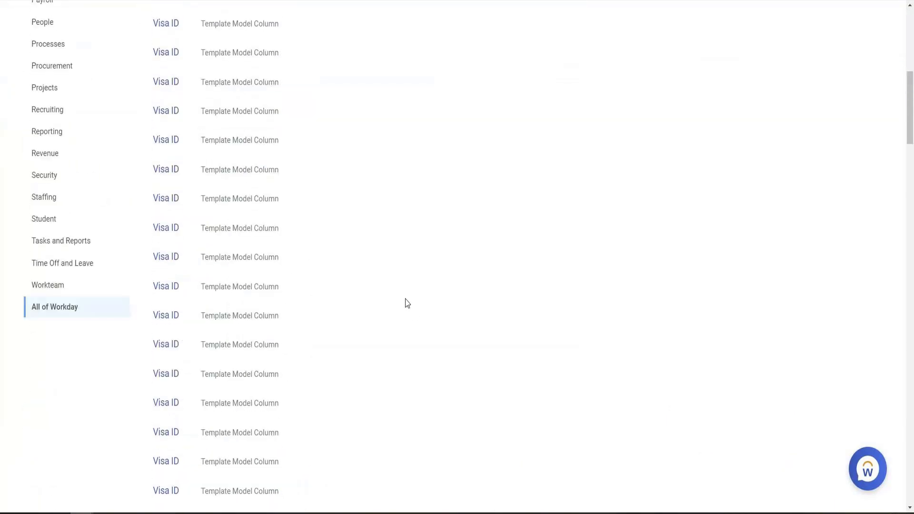
pyautogui.scroll(15, 404, 298)
pyautogui.click(340, 39)
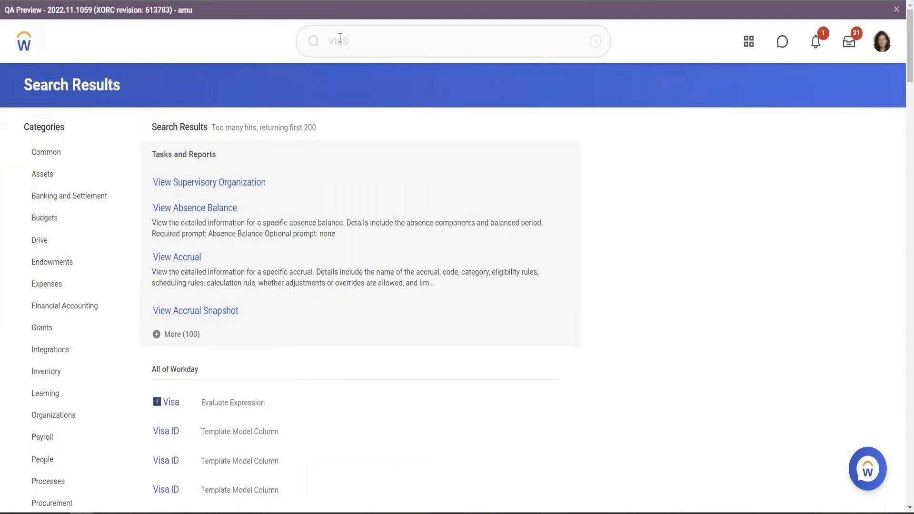
# Search Workday for VISH
pyautogui.write('VISH')
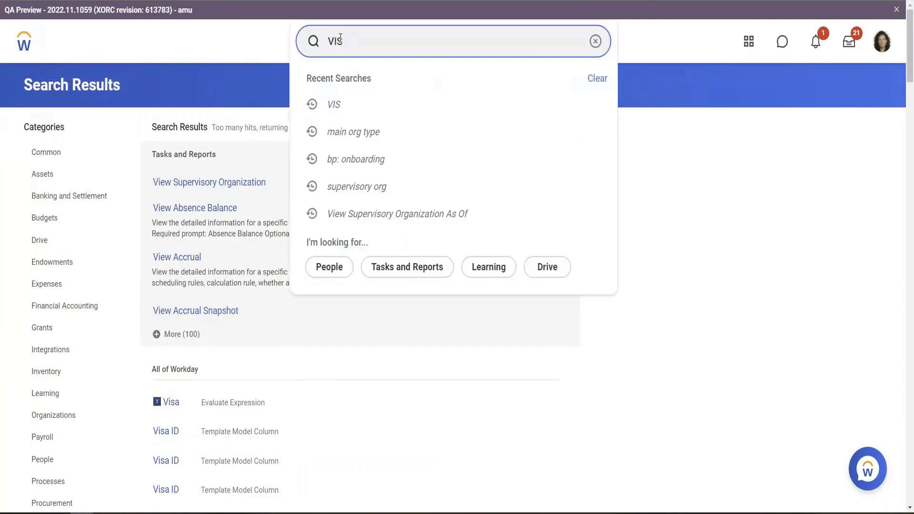
pyautogui.press('Return')
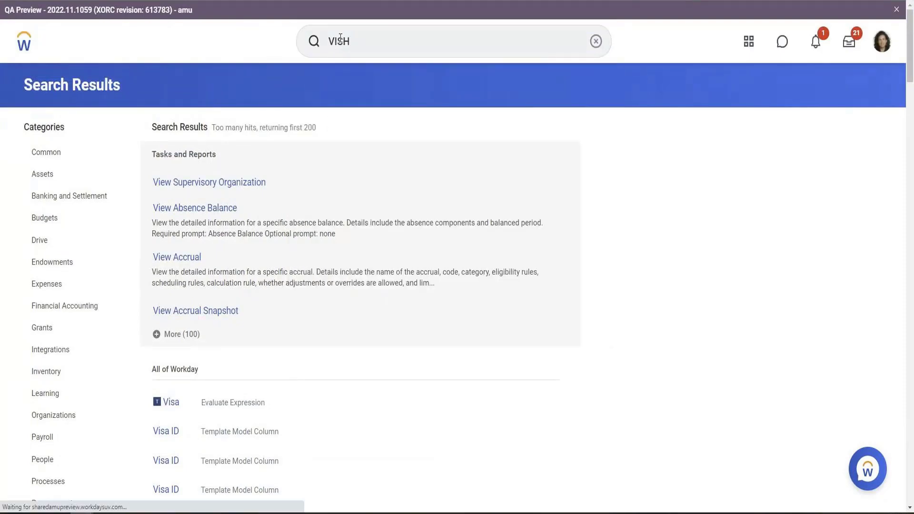
# Open the Create Custom Report task from the search
pyautogui.click(342, 39)
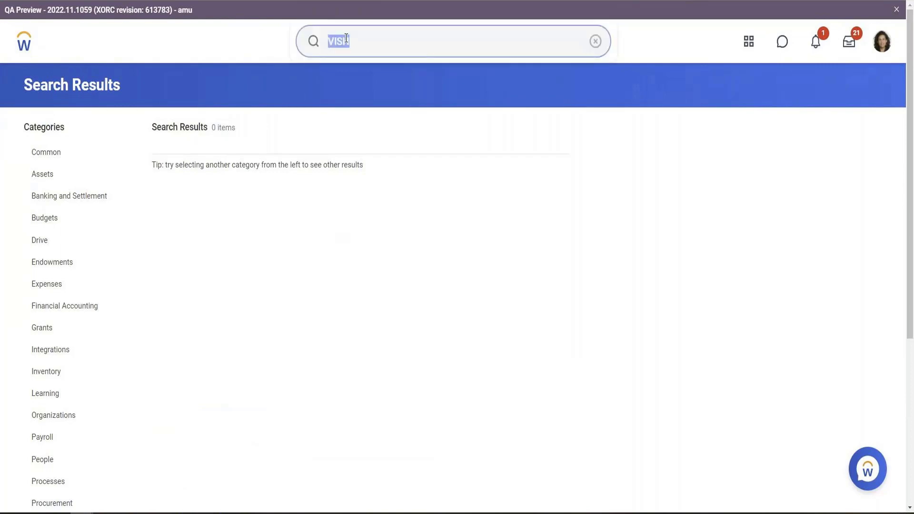
pyautogui.write('Create cus')
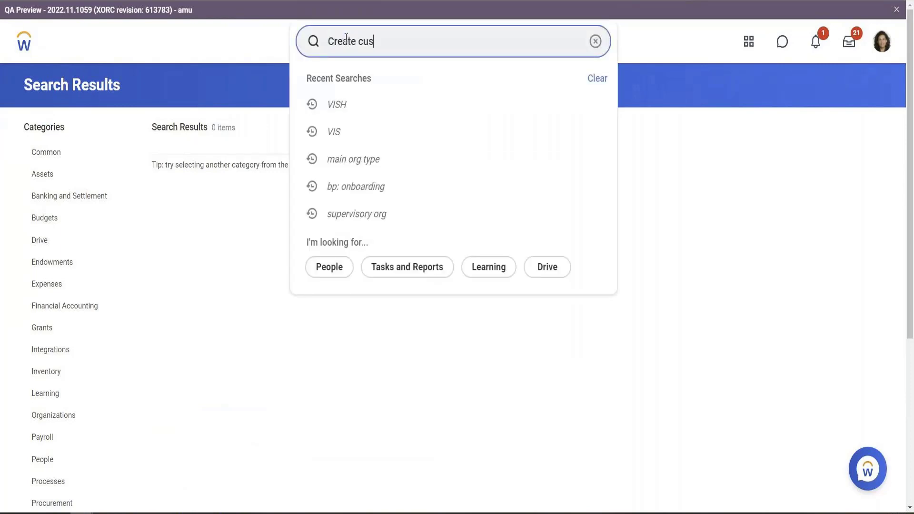
pyautogui.write('t repor')
pyautogui.press('Return')
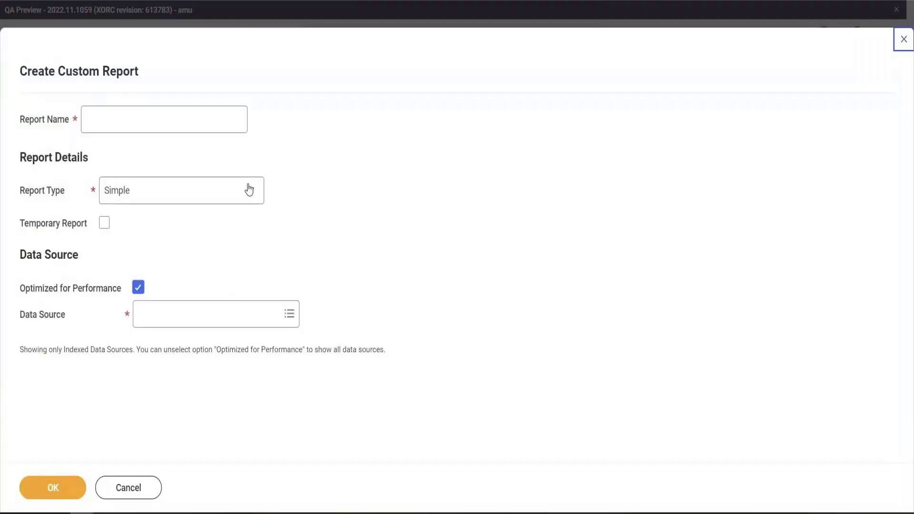
# Name the report VISH Advance Report, set its type to Advanced, and clear Optimized for Performance
pyautogui.click(150, 124)
pyautogui.write('Ad')
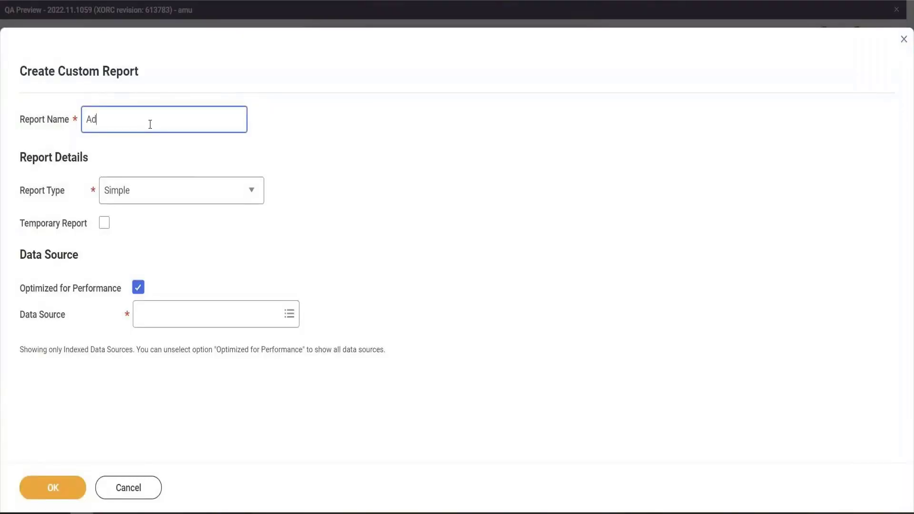
pyautogui.write('vanceVISH Advance Report')
pyautogui.press('Tab')
pyautogui.press('Down')
pyautogui.press('Tab')
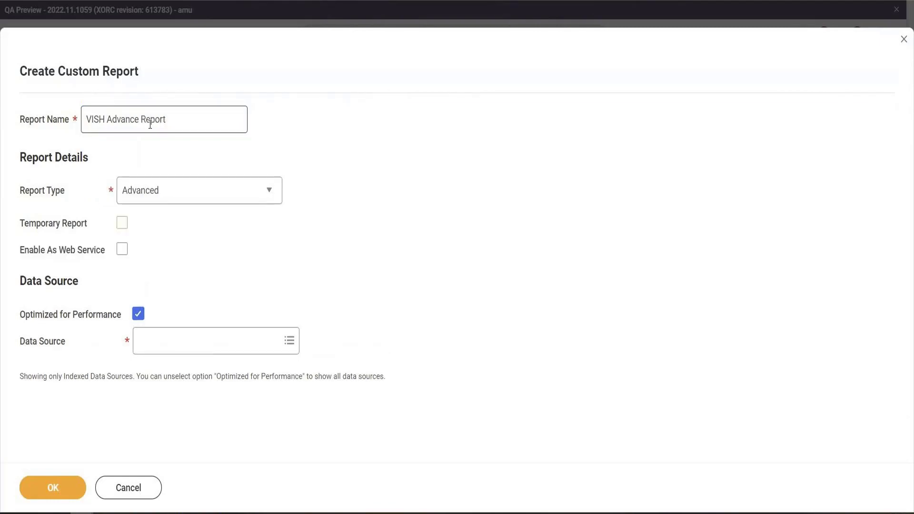
pyautogui.press('Tab')
pyautogui.press('Tab')
pyautogui.press('space')
pyautogui.press('Tab')
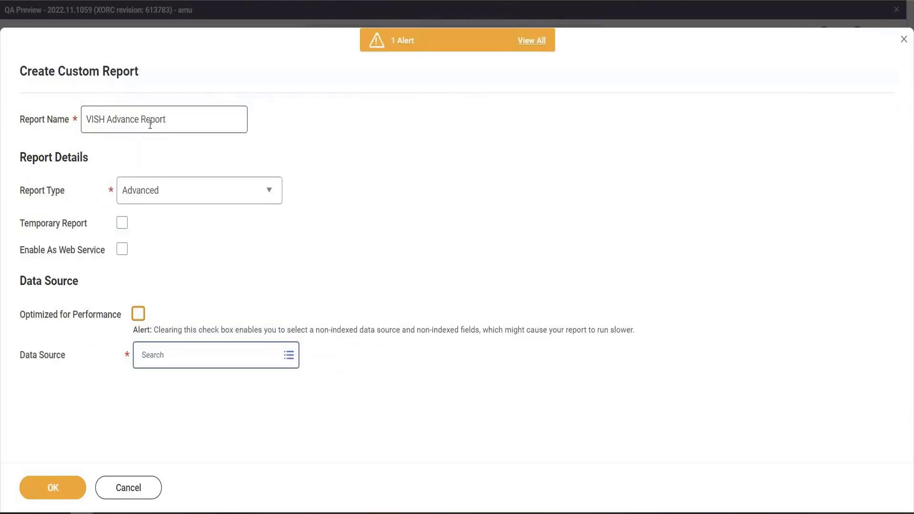
# Choose All Active Employees as the data source and create the report
pyautogui.write('All active')
pyautogui.press('Return')
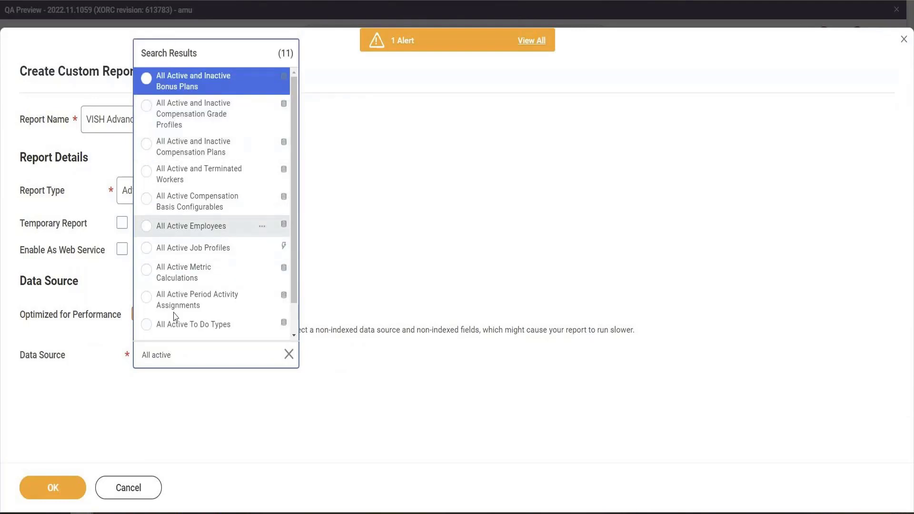
pyautogui.click(200, 225)
pyautogui.click(73, 481)
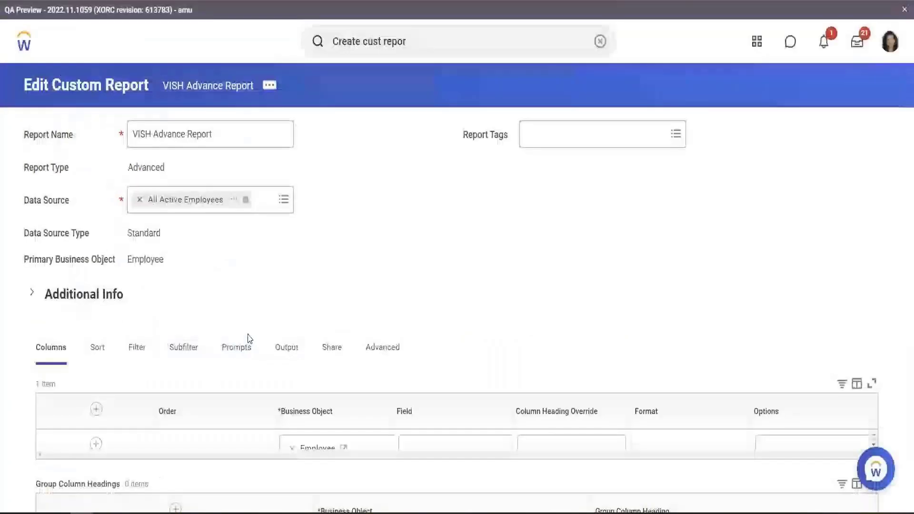
# Add a column for the Employee field Legal Name - Last Name
pyautogui.scroll(-4, 299, 236)
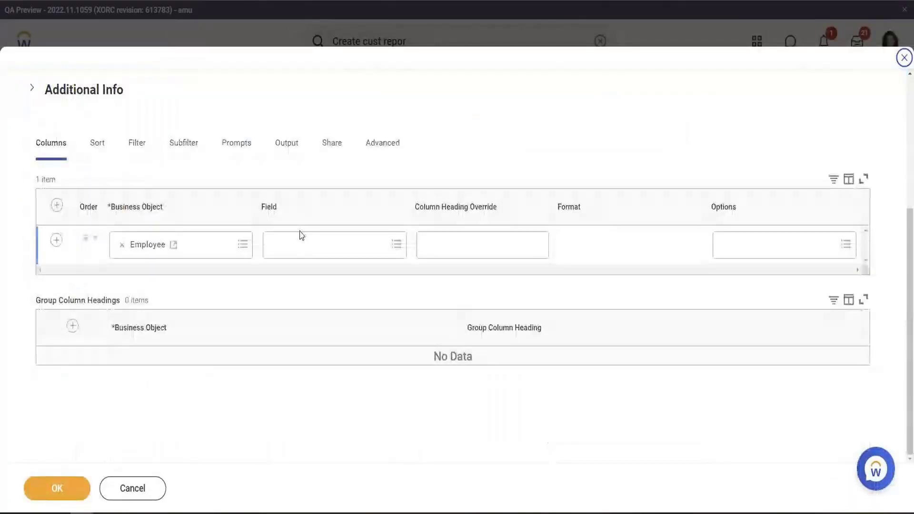
pyautogui.click(304, 246)
pyautogui.write('Emplo')
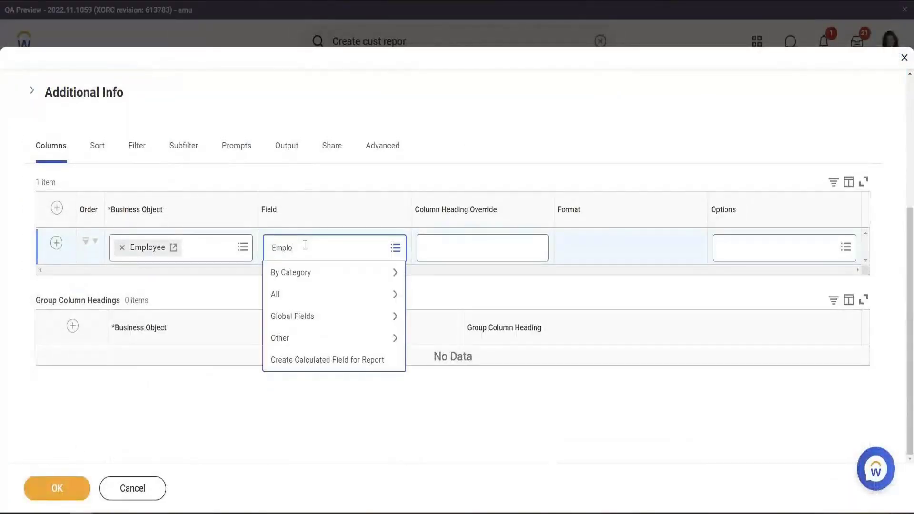
pyautogui.write('yee Name')
pyautogui.hotkey('ctrl', 'a')
pyautogui.write('Lebgal Last Name')
pyautogui.press('Return')
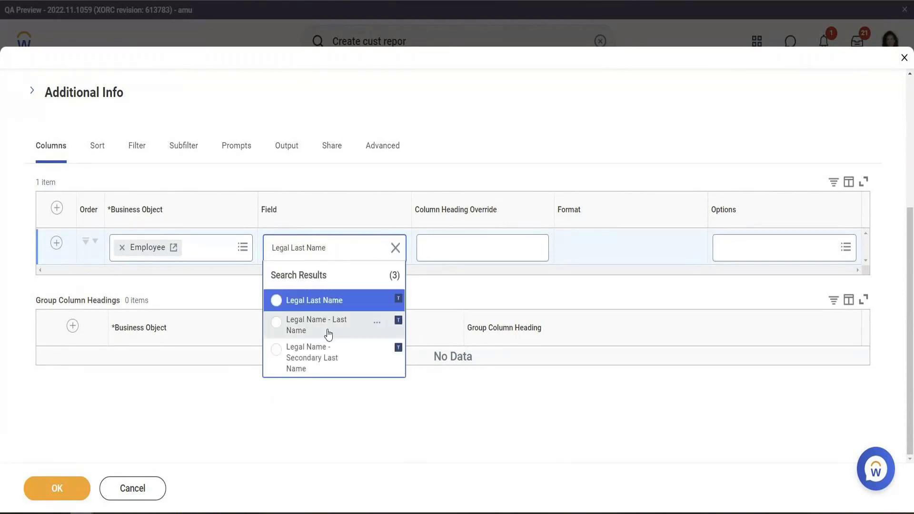
pyautogui.click(326, 330)
# Create a calculated field named Organizatiobn Hier on Employee using the Lookup Hierarchy function
pyautogui.click(56, 243)
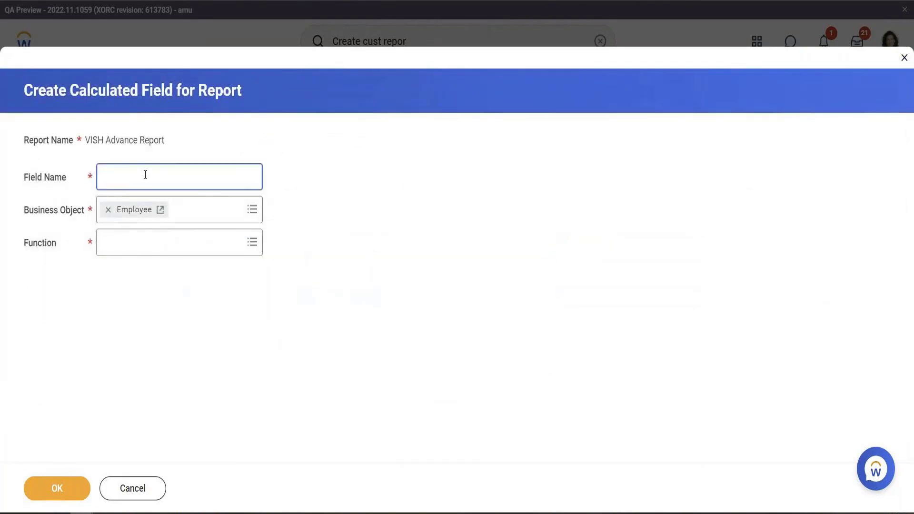
pyautogui.write('Organizatiobn Hier')
pyautogui.click(107, 253)
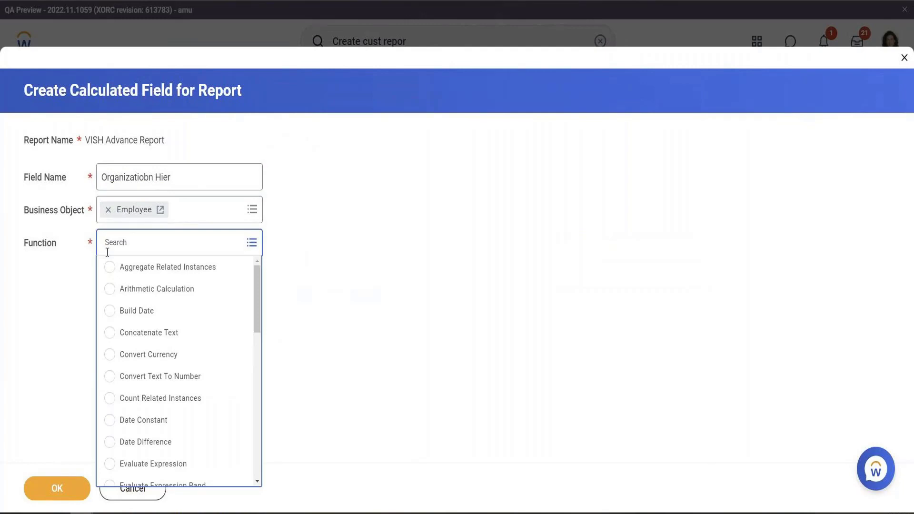
pyautogui.write('Look')
pyautogui.press('Return')
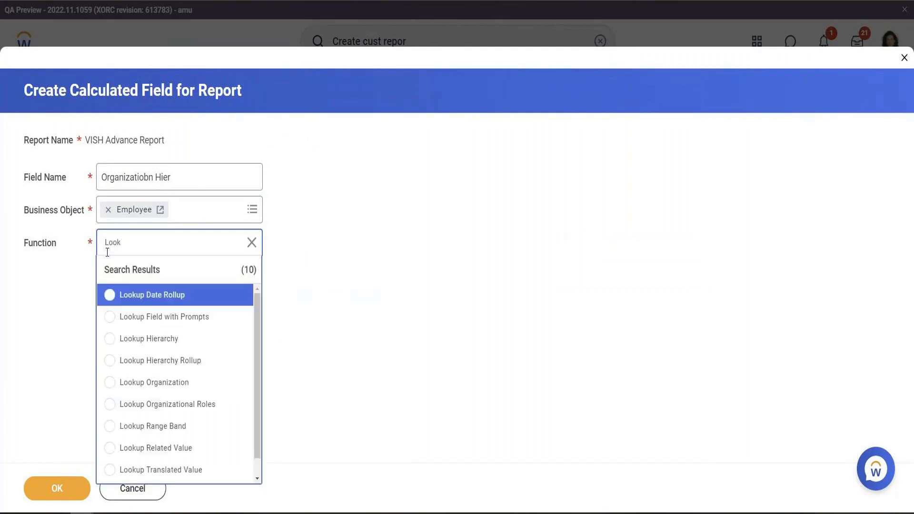
pyautogui.click(135, 337)
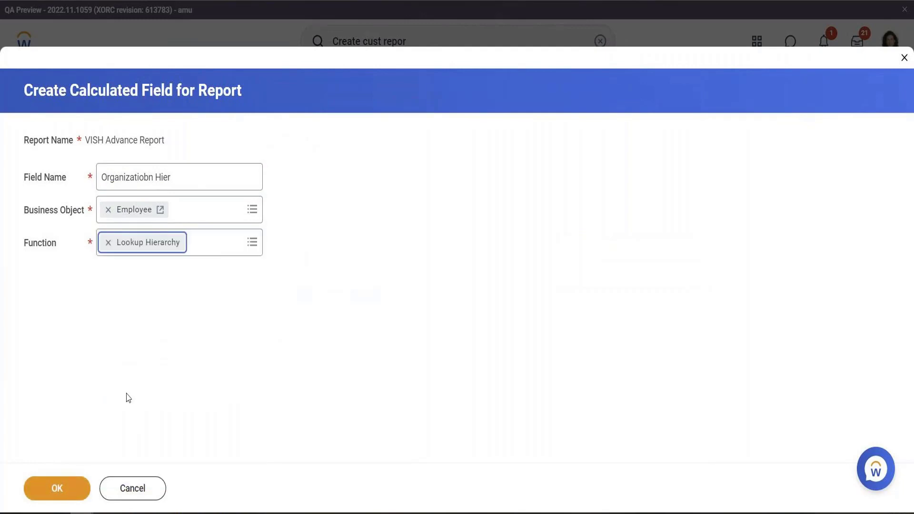
pyautogui.click(82, 490)
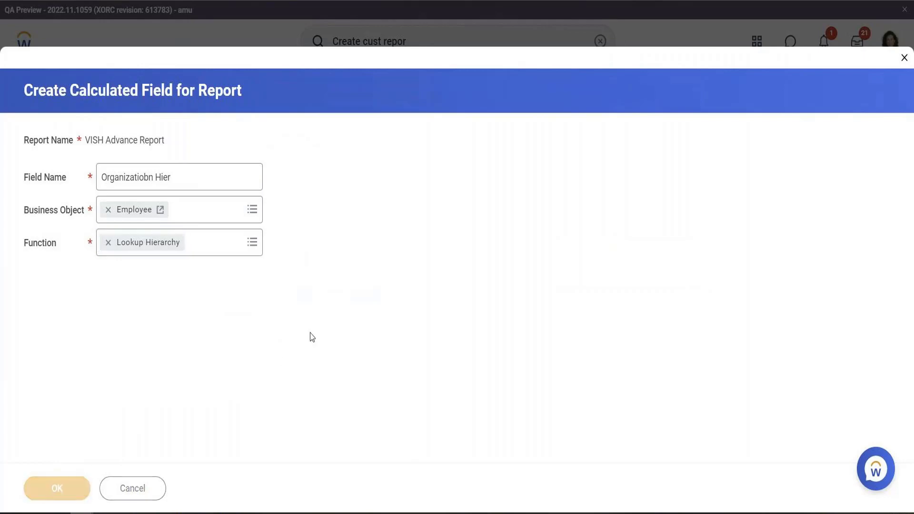
# Set the source field to Supervisory Organization and the hierarchy type to Supervisory
pyautogui.click(232, 300)
pyautogui.write('Super')
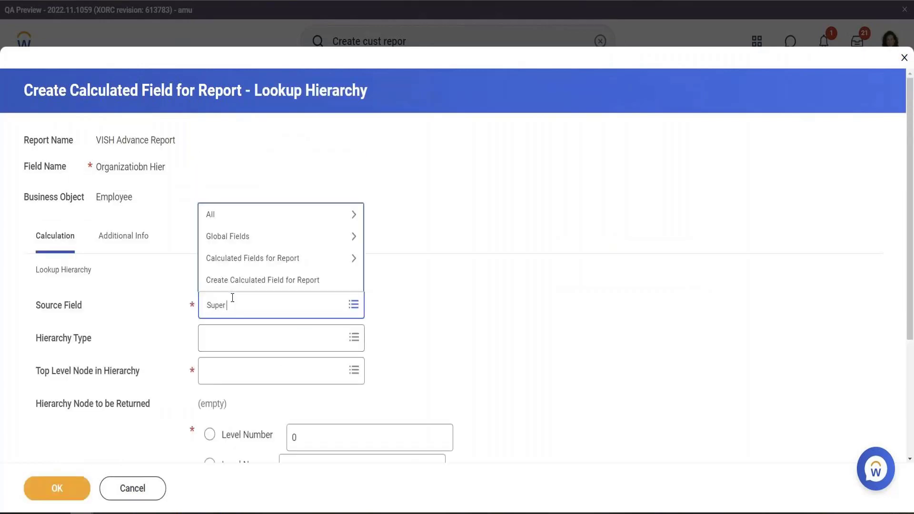
pyautogui.press('Return')
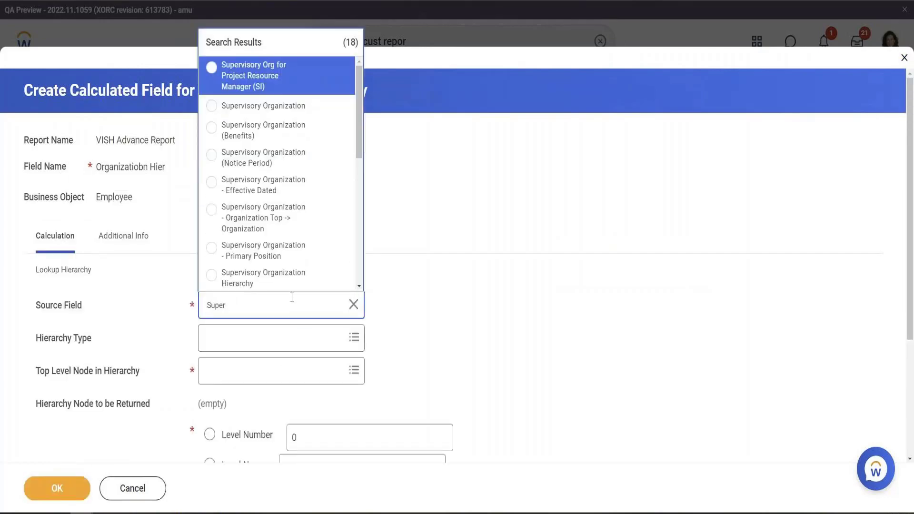
pyautogui.click(281, 108)
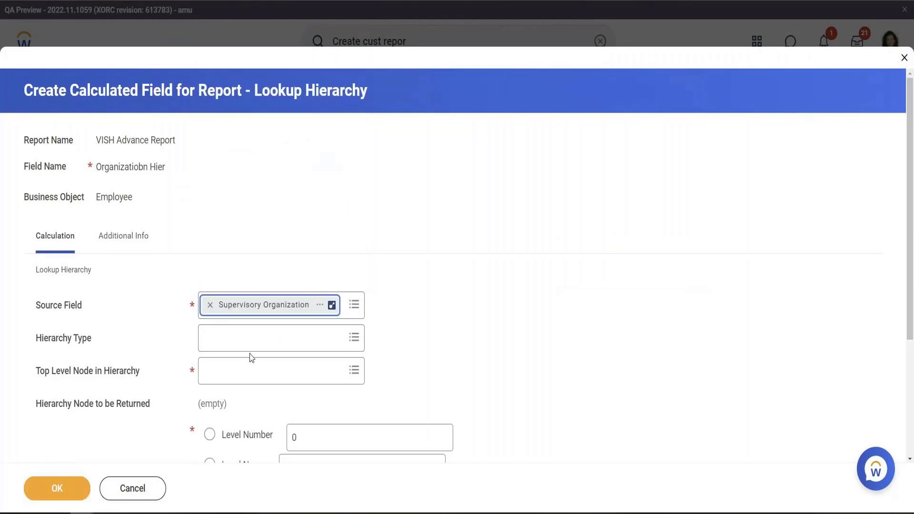
pyautogui.click(257, 340)
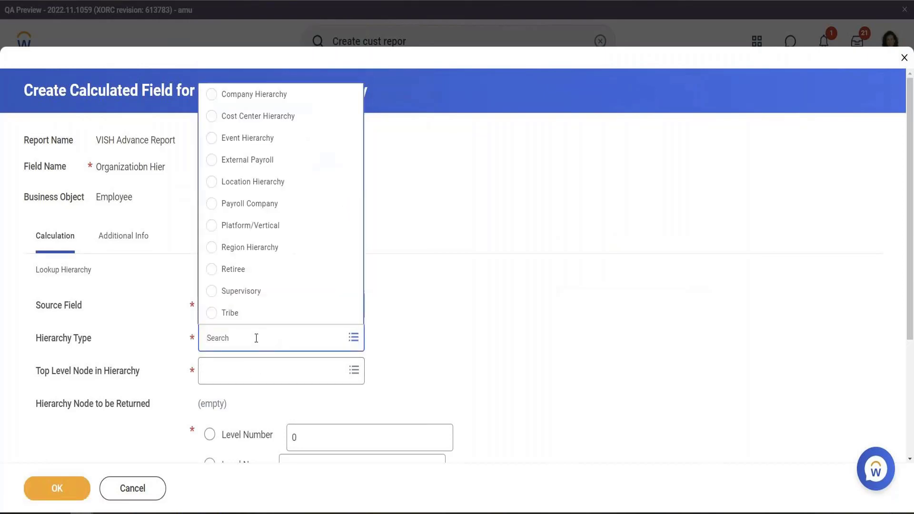
pyautogui.click(248, 292)
pyautogui.scroll(-2, 476, 312)
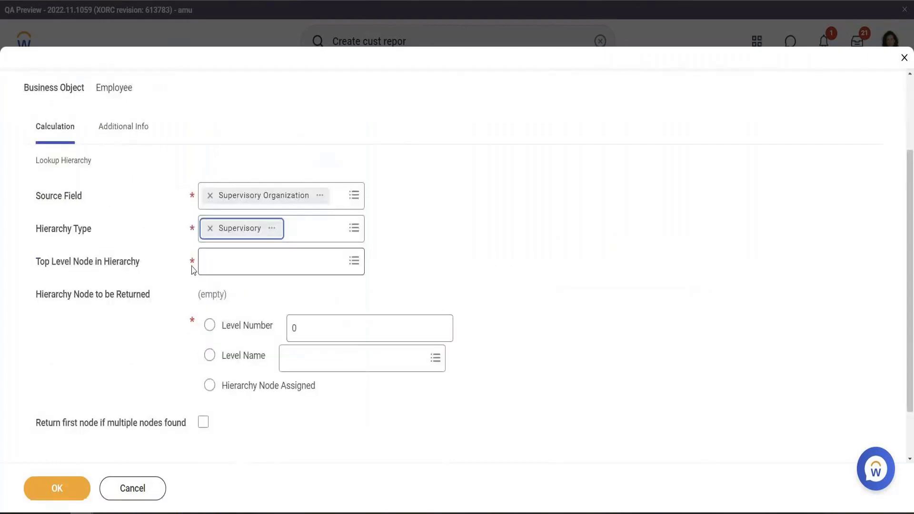
# Set the top level node to Alma Mater University and the level number to 1, then save the field
pyautogui.click(251, 267)
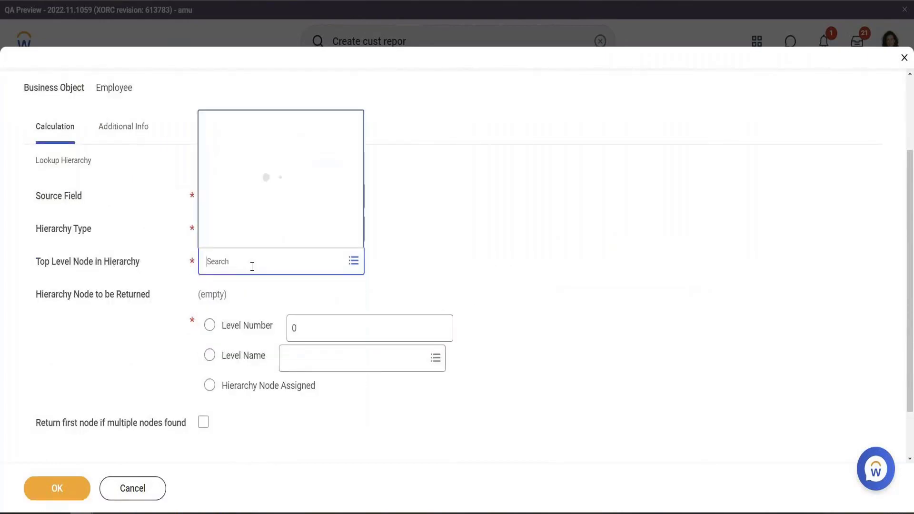
pyautogui.click(247, 214)
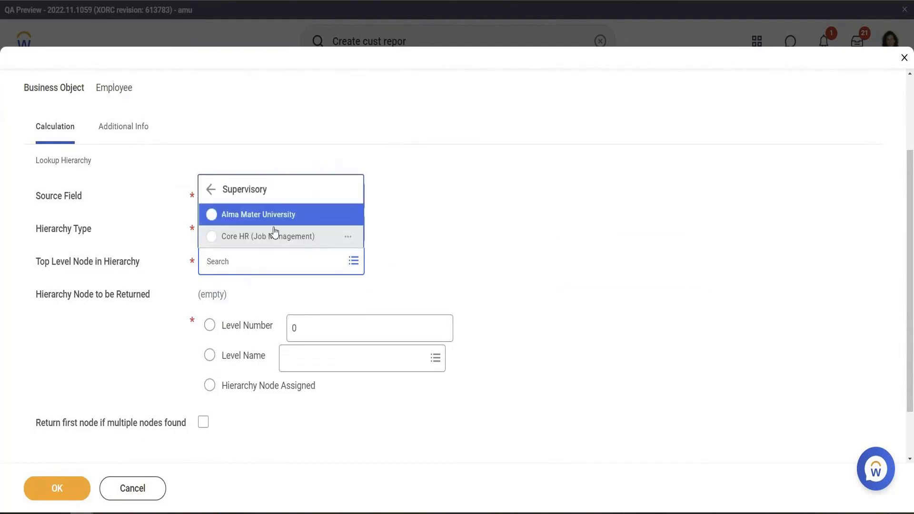
pyautogui.click(262, 219)
pyautogui.click(321, 329)
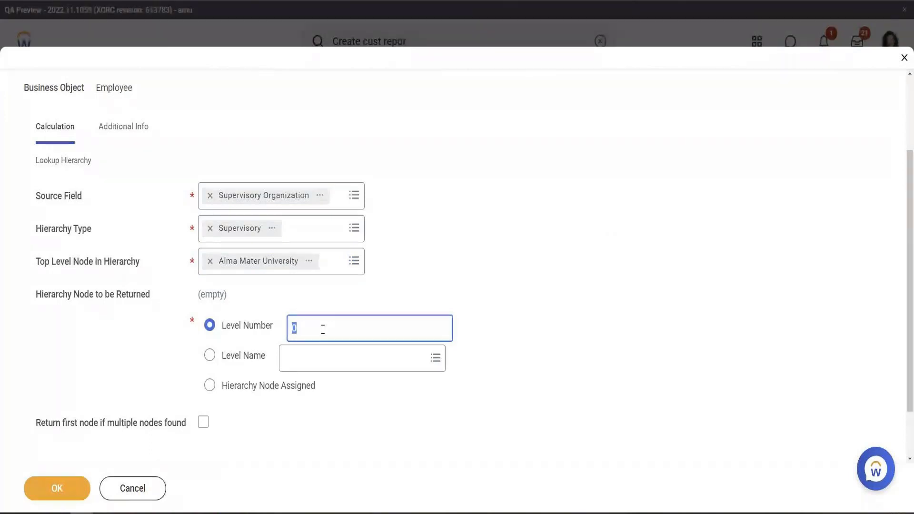
pyautogui.write('1')
pyautogui.press('Return')
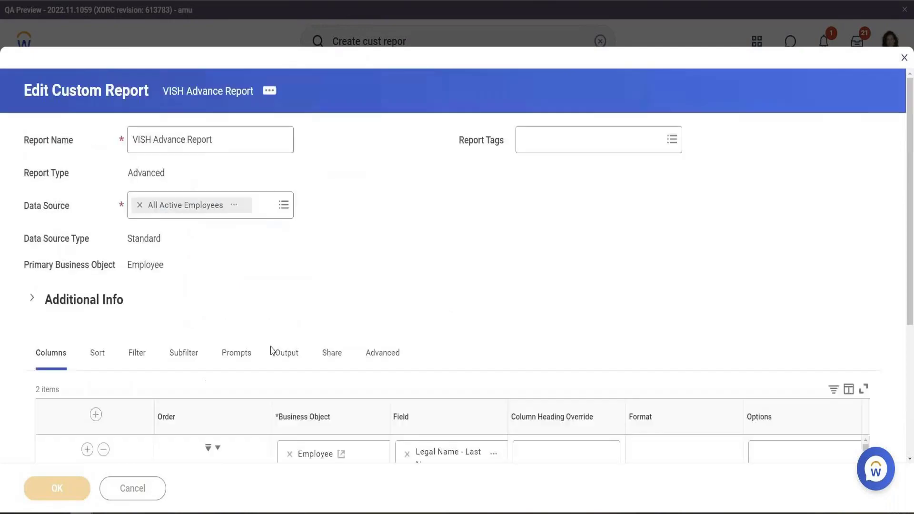
# Save and run the VISH Advance Report, then open its report definition
pyautogui.click(68, 491)
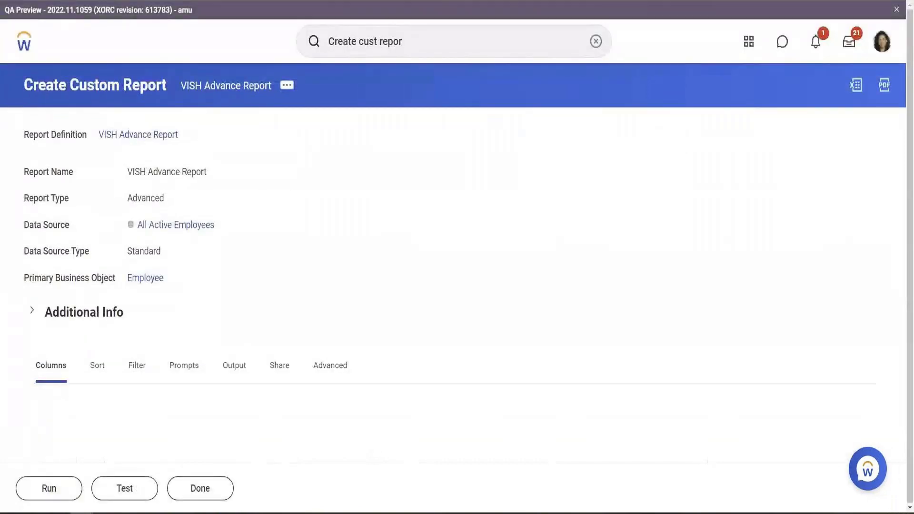
pyautogui.click(72, 495)
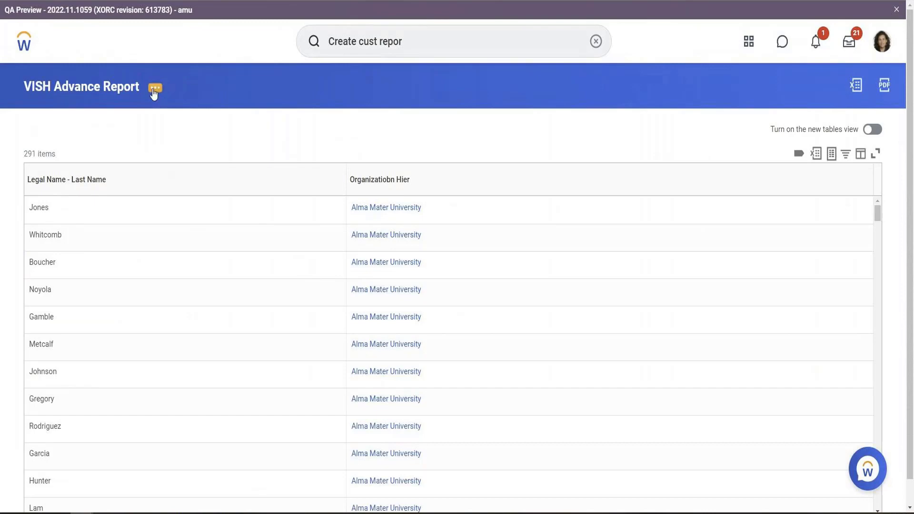
pyautogui.click(155, 87)
pyautogui.click(169, 100)
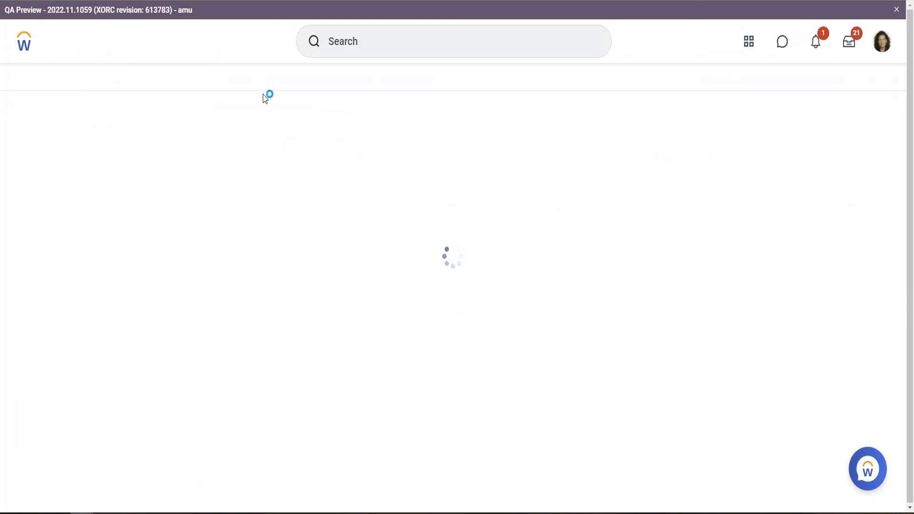
# Edit the Organizatiobn Hier calculated field to return level number 2 and save it
pyautogui.scroll(-1, 278, 241)
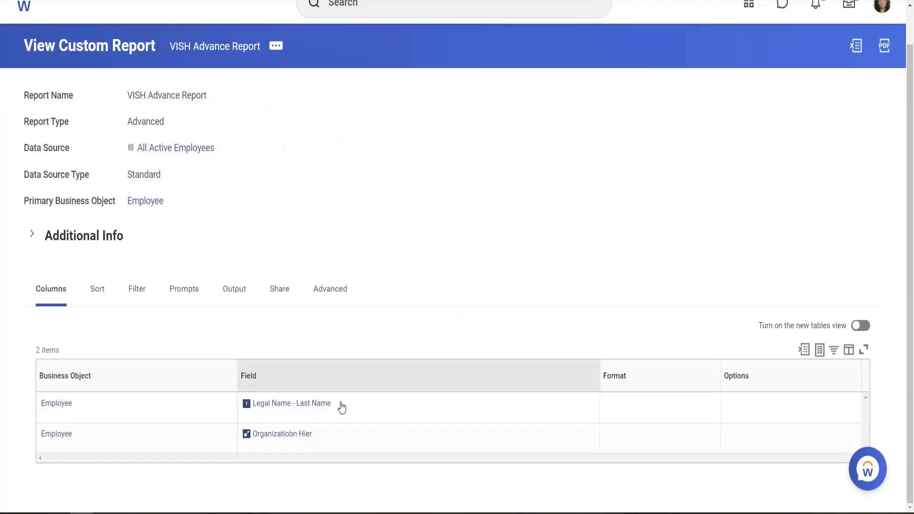
pyautogui.click(321, 473)
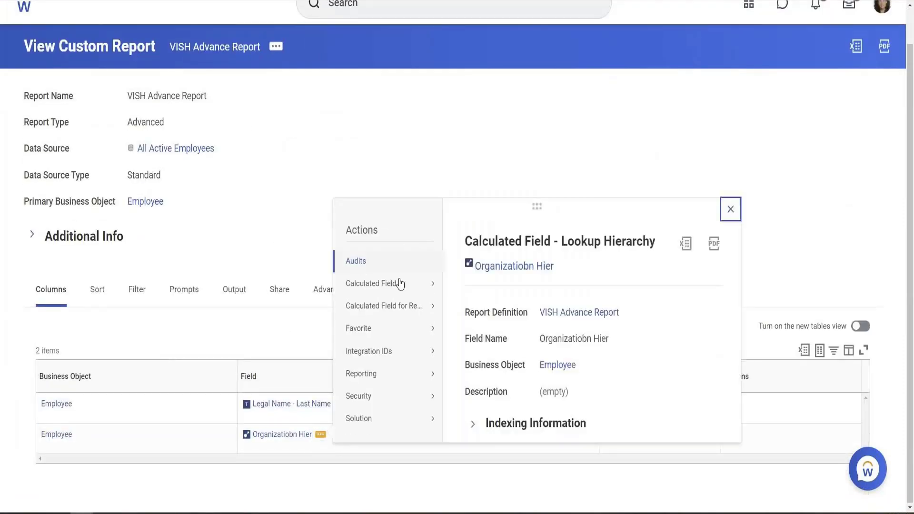
pyautogui.moveTo(422, 309)
pyautogui.click(464, 311)
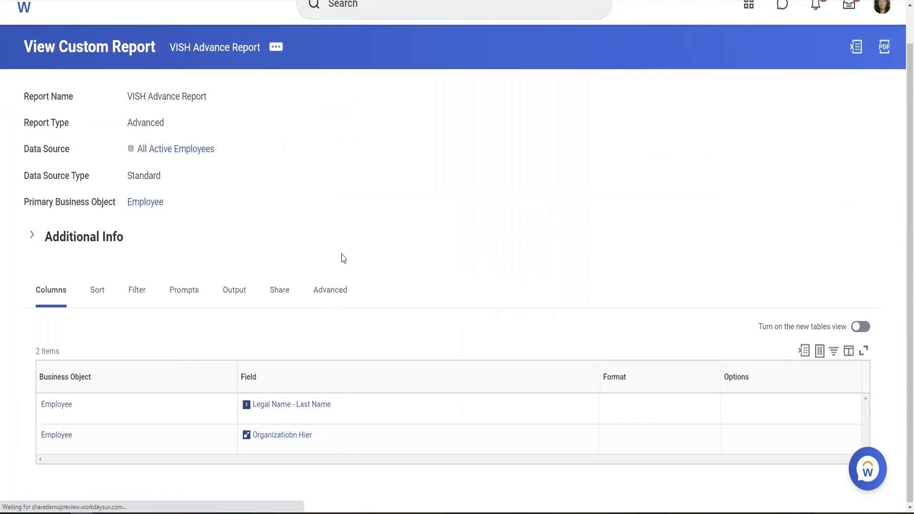
pyautogui.scroll(-4, 333, 259)
pyautogui.doubleClick(296, 263)
pyautogui.write('2')
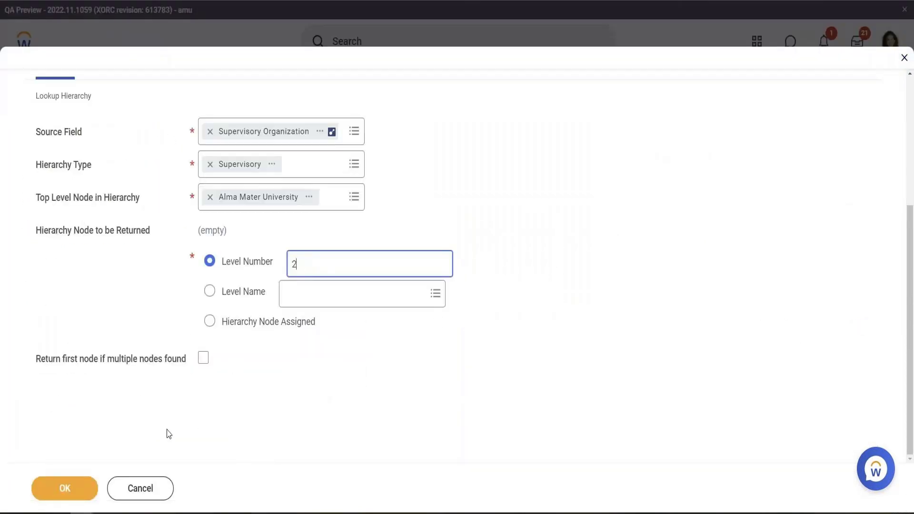
pyautogui.click(76, 489)
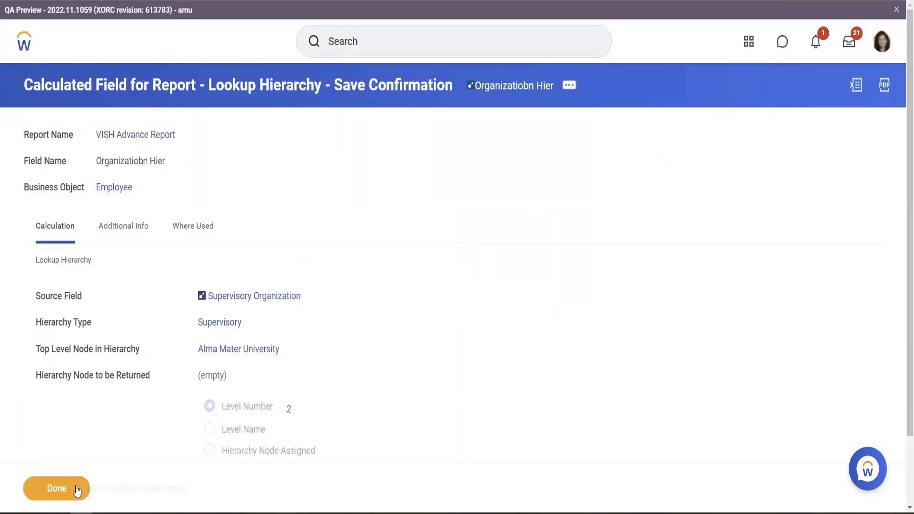
# Return to the VISH Advance Report results and refresh them to view the level 2 organization values
pyautogui.hotkey('ctrl', 'shift', 'Tab')
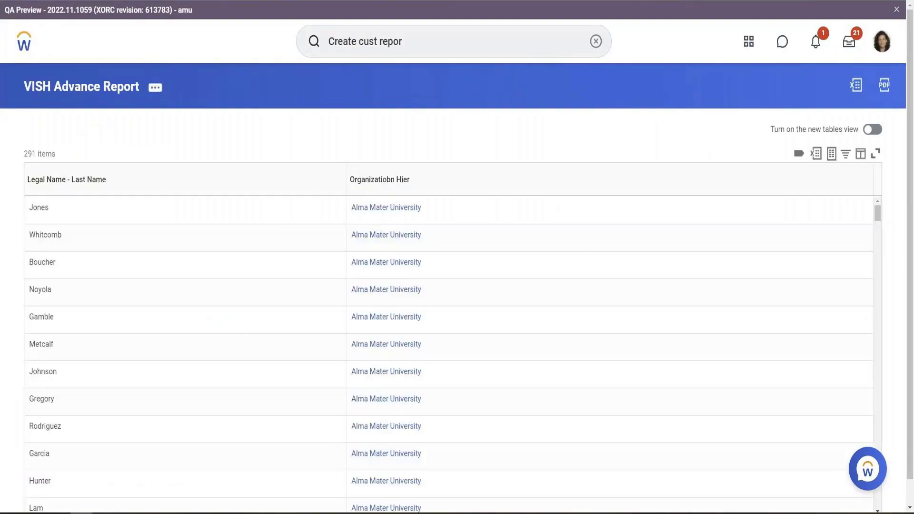
pyautogui.click(49, 1)
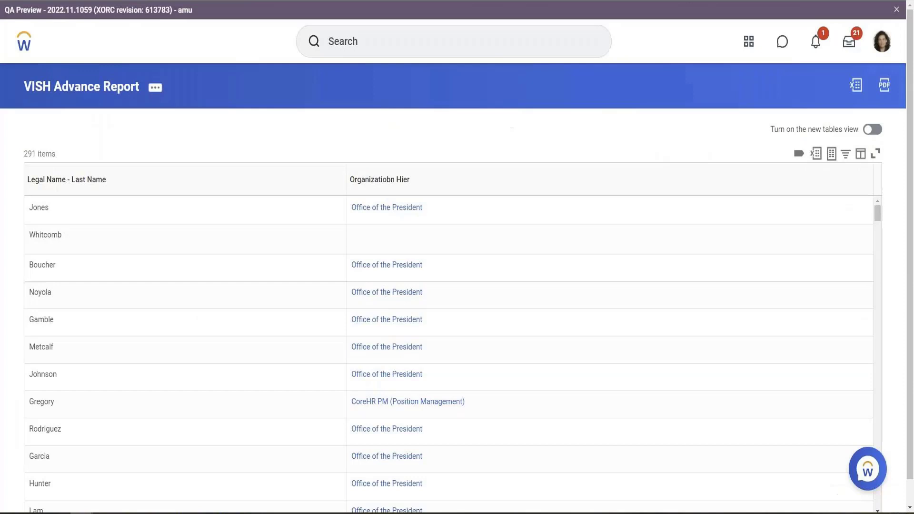
pyautogui.doubleClick(47, 210)
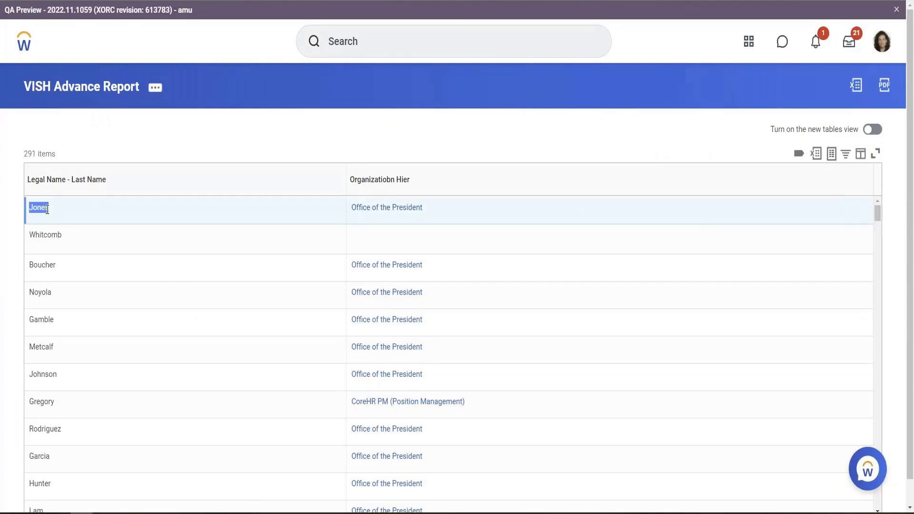
pyautogui.click(190, 0)
pyautogui.rightClick(190, 0)
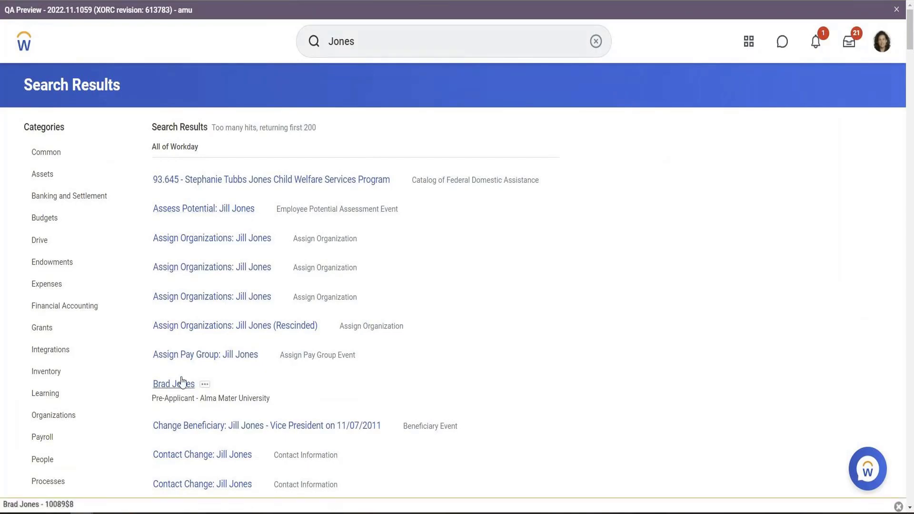
pyautogui.scroll(-10, 230, 370)
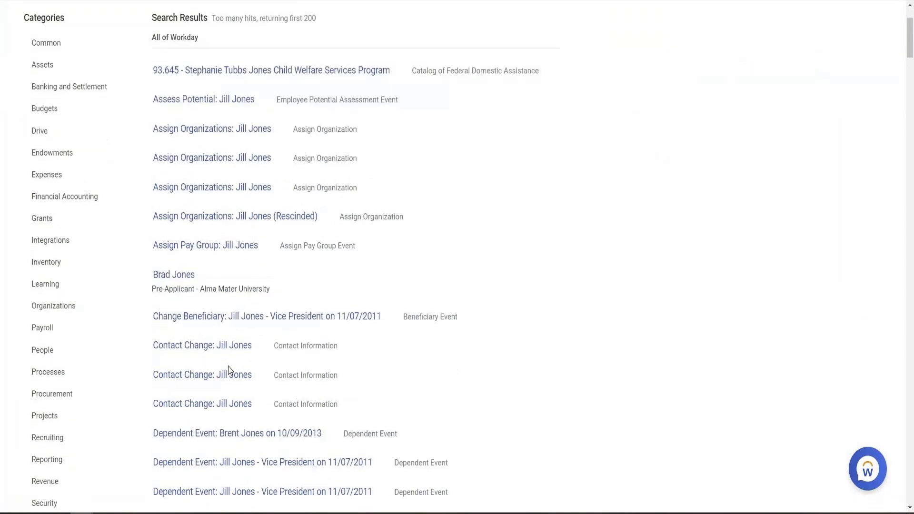
pyautogui.scroll(-9, 230, 372)
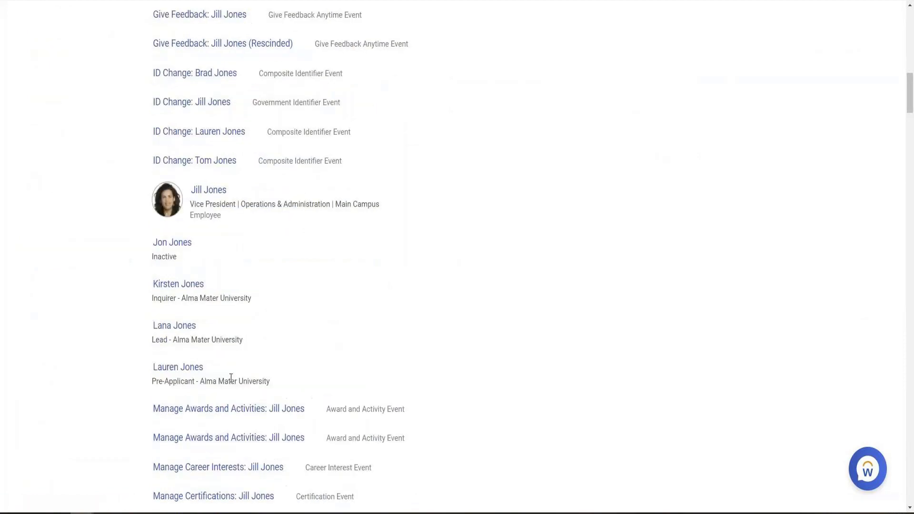
pyautogui.scroll(3, 212, 256)
pyautogui.click(216, 246)
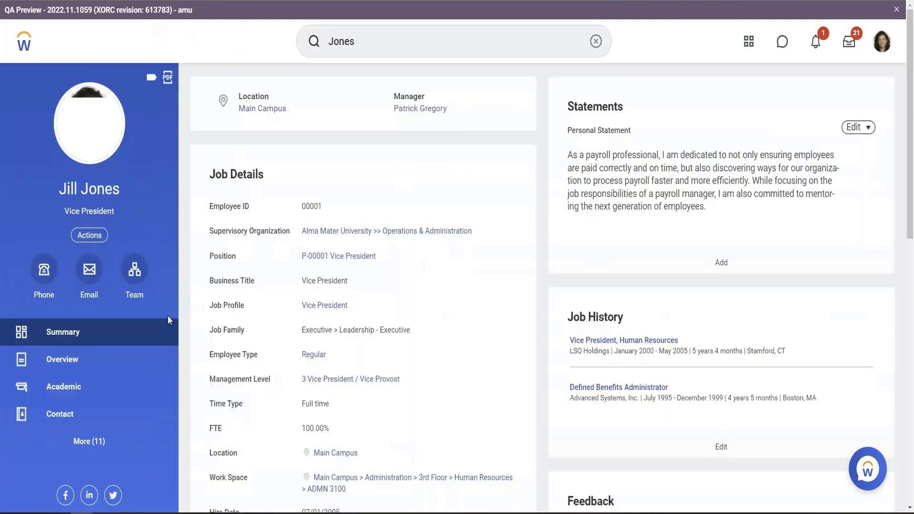
pyautogui.click(88, 441)
pyautogui.scroll(-3, 85, 381)
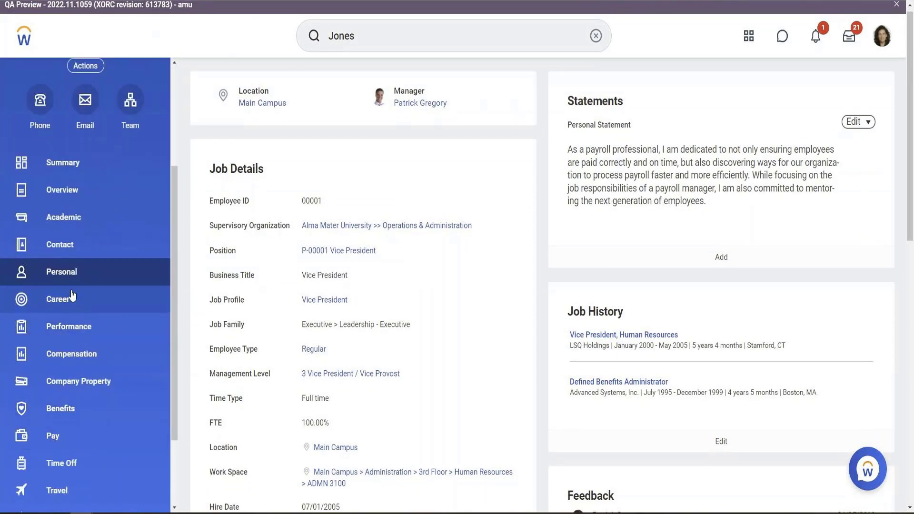
pyautogui.scroll(-2, 81, 244)
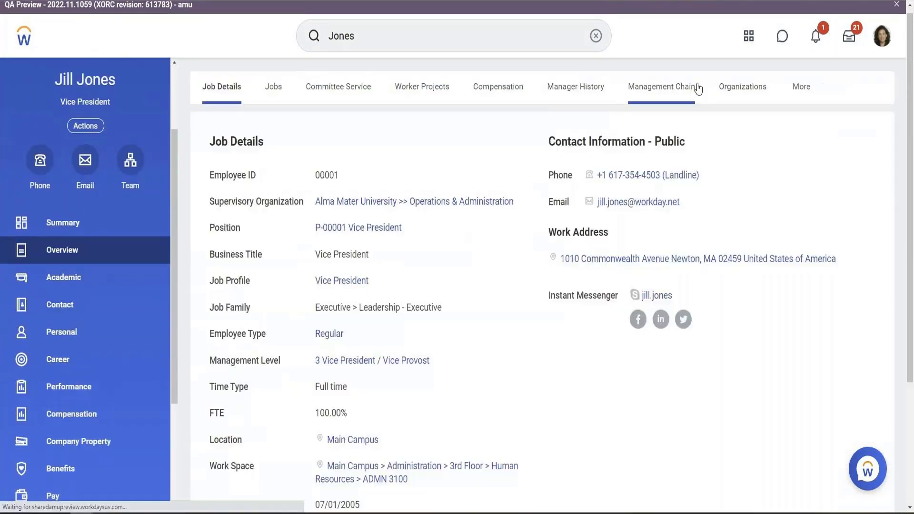
pyautogui.click(726, 93)
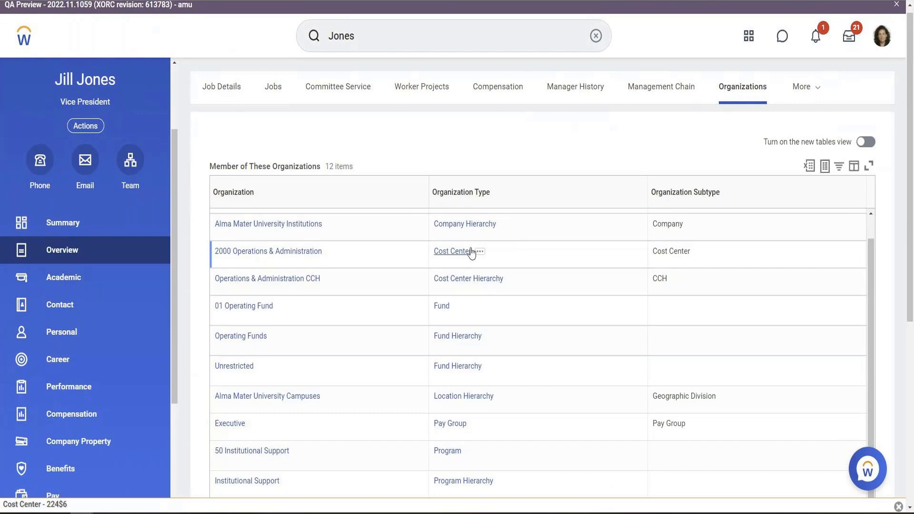
pyautogui.scroll(-5, 471, 252)
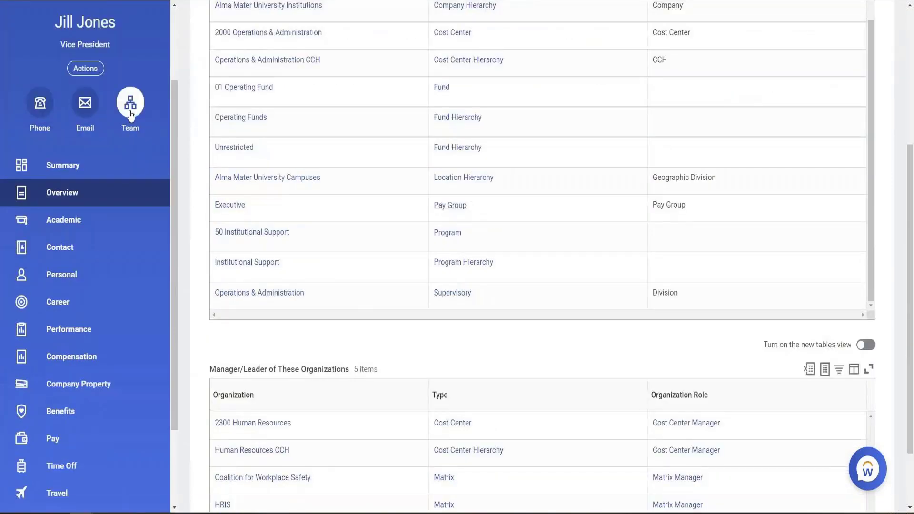
pyautogui.click(131, 114)
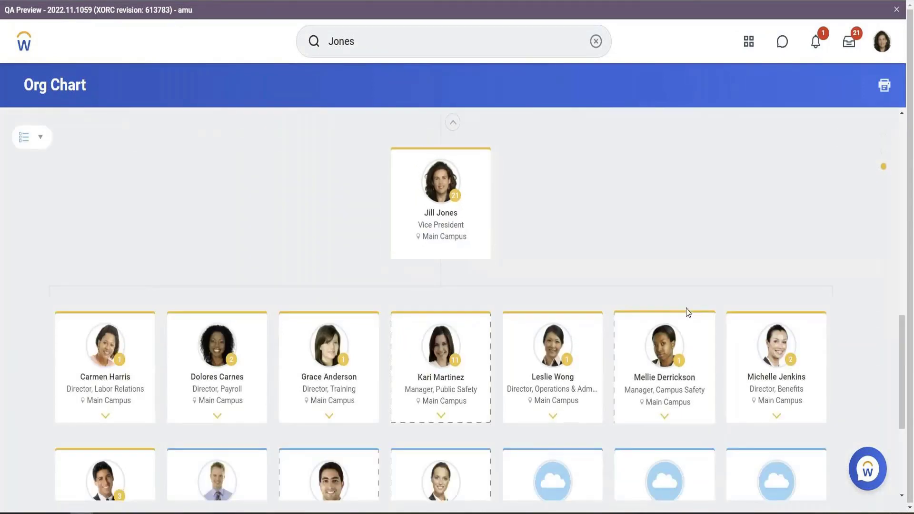
pyautogui.scroll(-2, 688, 312)
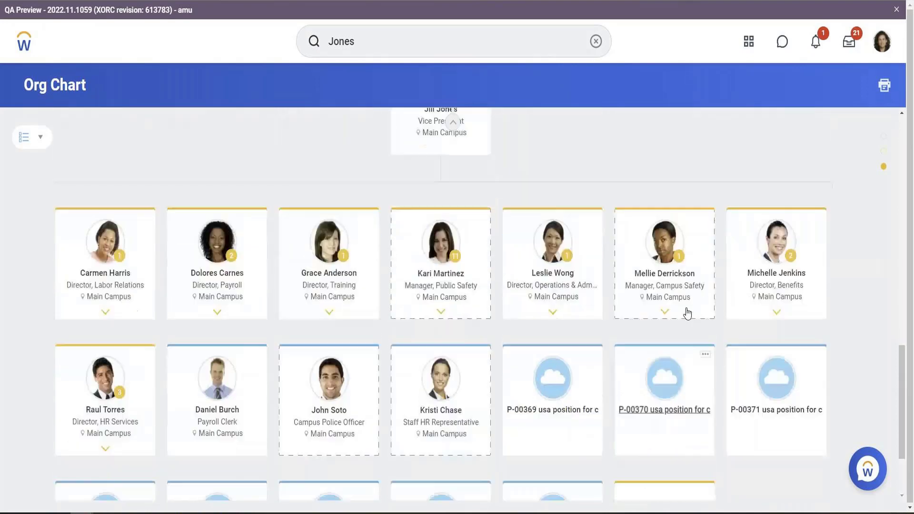
pyautogui.scroll(12, 687, 312)
pyautogui.click(524, 353)
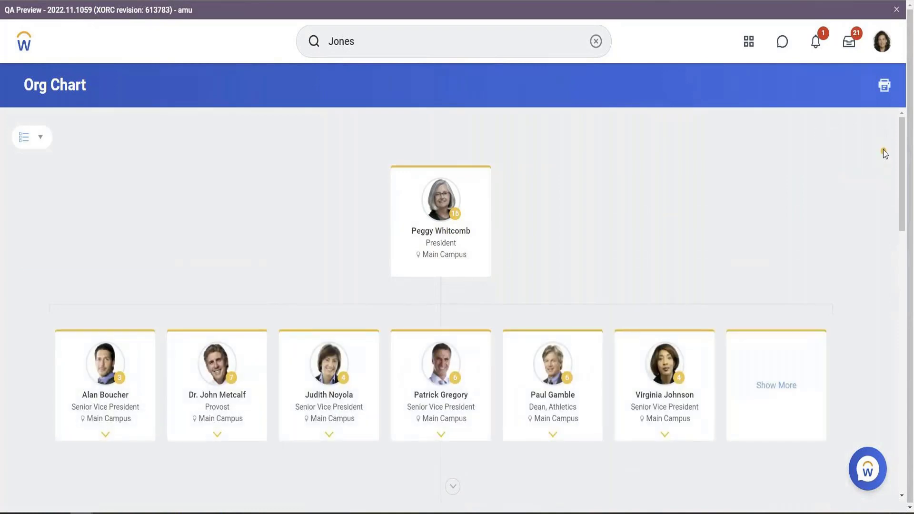
pyautogui.click(884, 151)
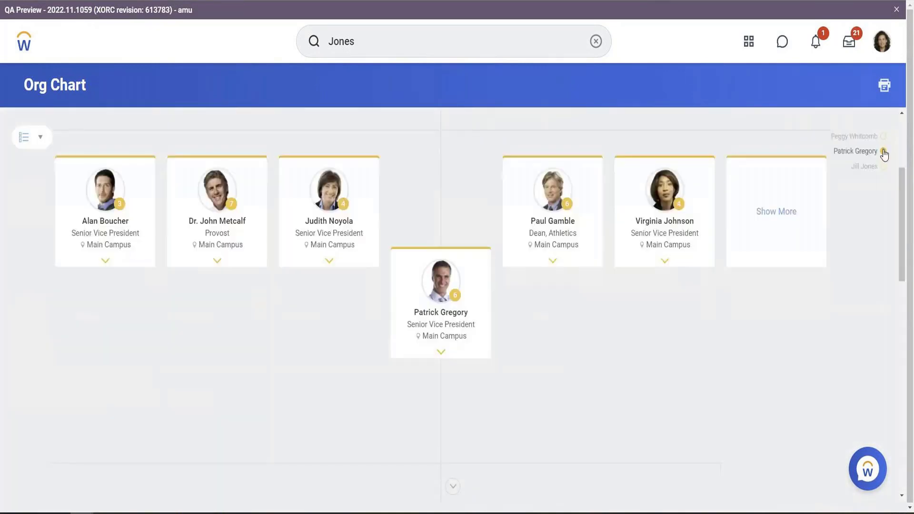
pyautogui.click(884, 168)
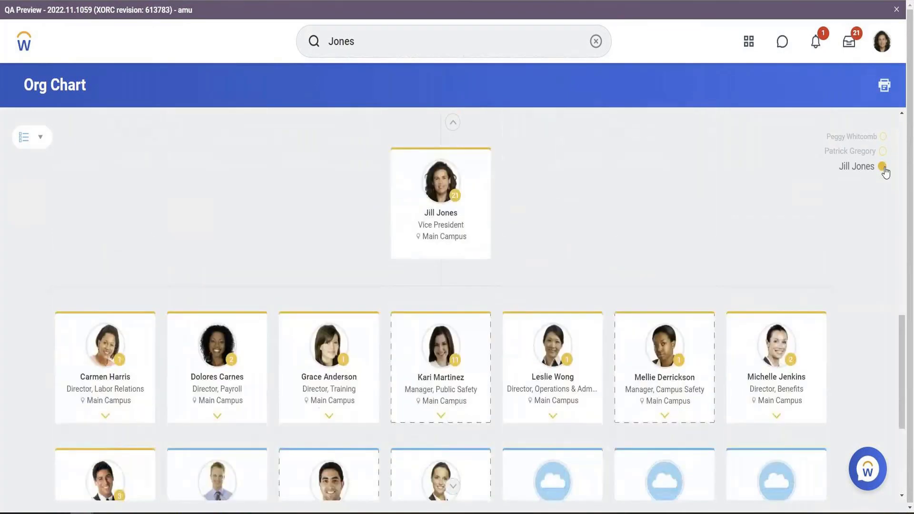
pyautogui.click(440, 425)
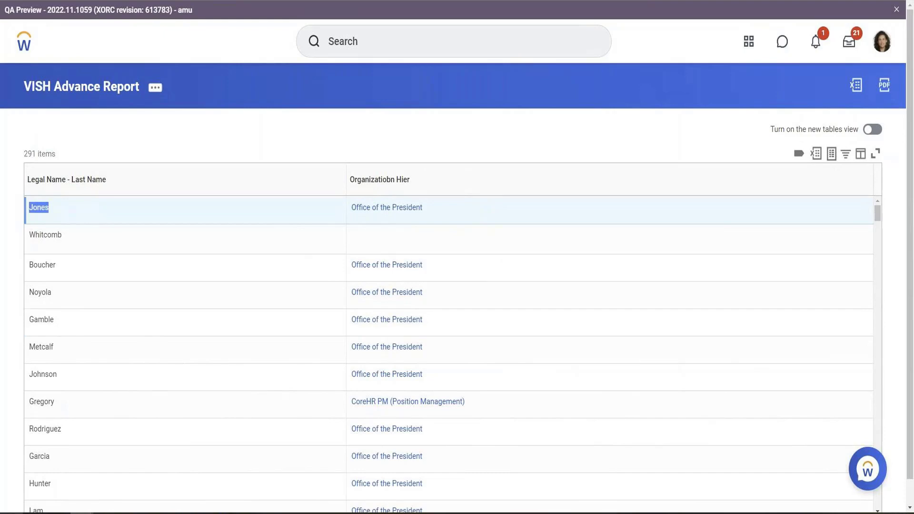
# Edit the VISH Advance Report definition and add a new sort row on the Sort tab
pyautogui.click(105, 513)
pyautogui.click(81, 513)
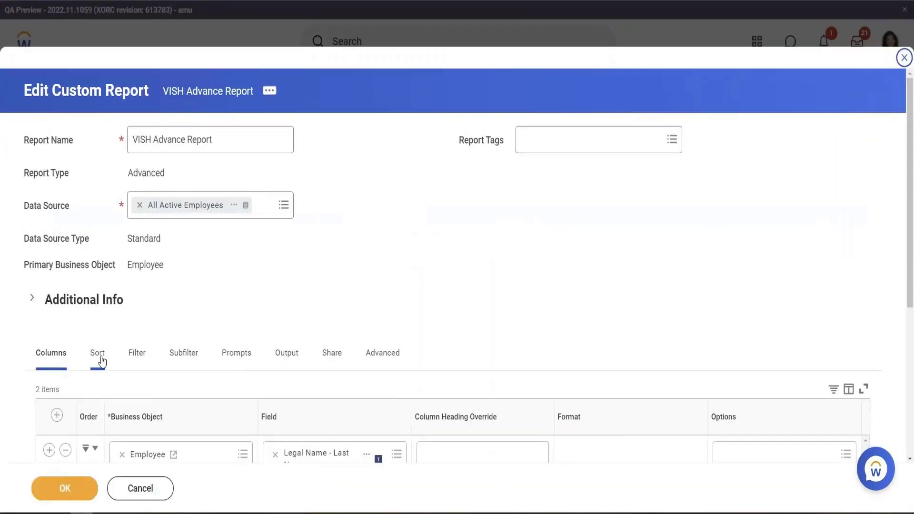
pyautogui.click(101, 357)
pyautogui.scroll(-5, 345, 300)
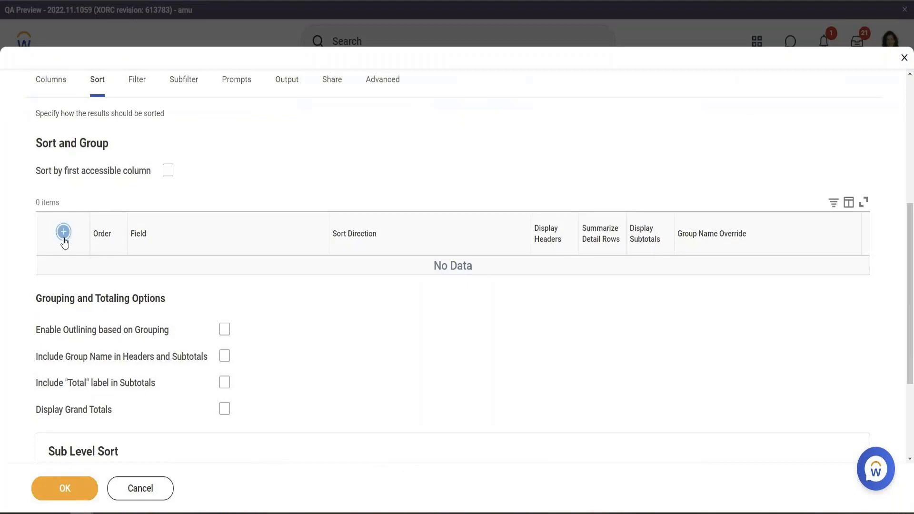
pyautogui.click(64, 238)
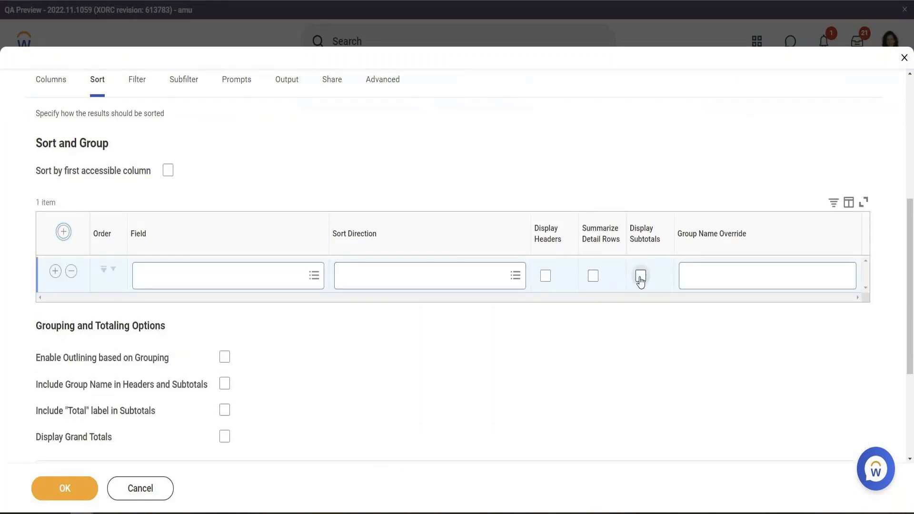